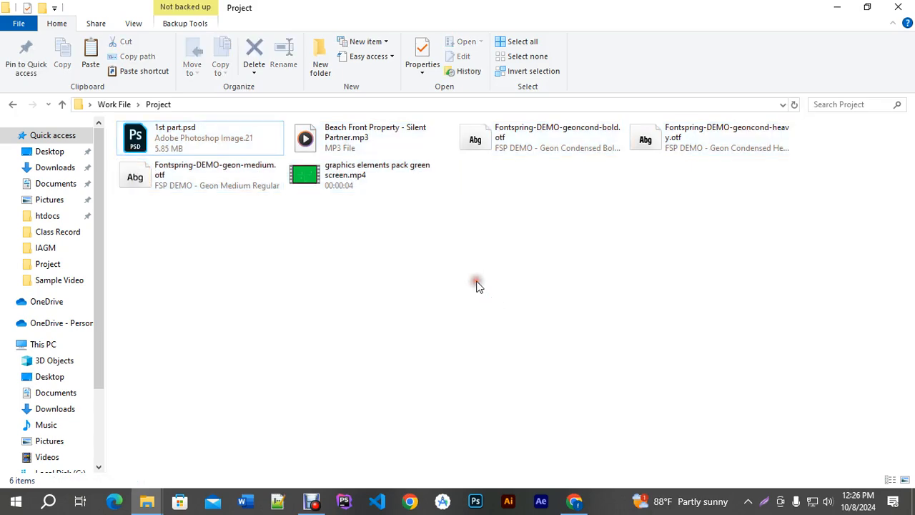
Step: Examine the PSD, font, audio and green-screen video files in the Project folder
click(189, 147)
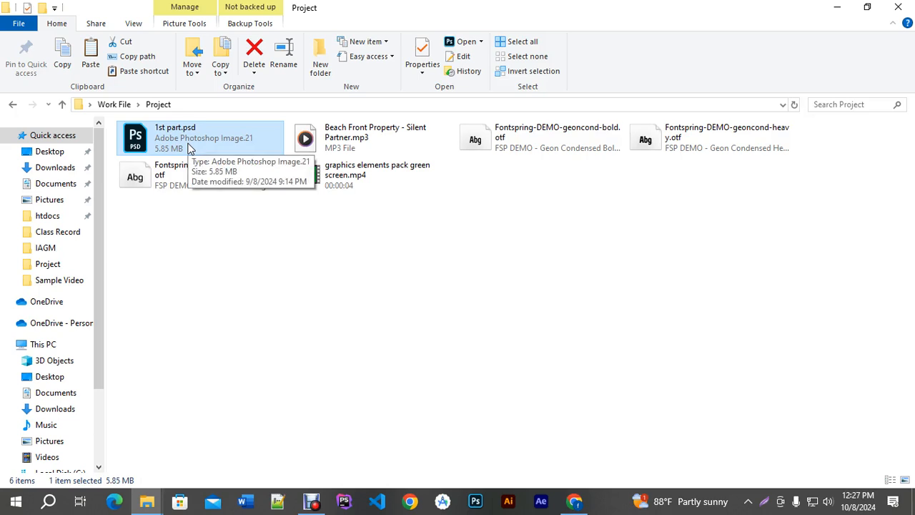
click(531, 143)
click(225, 143)
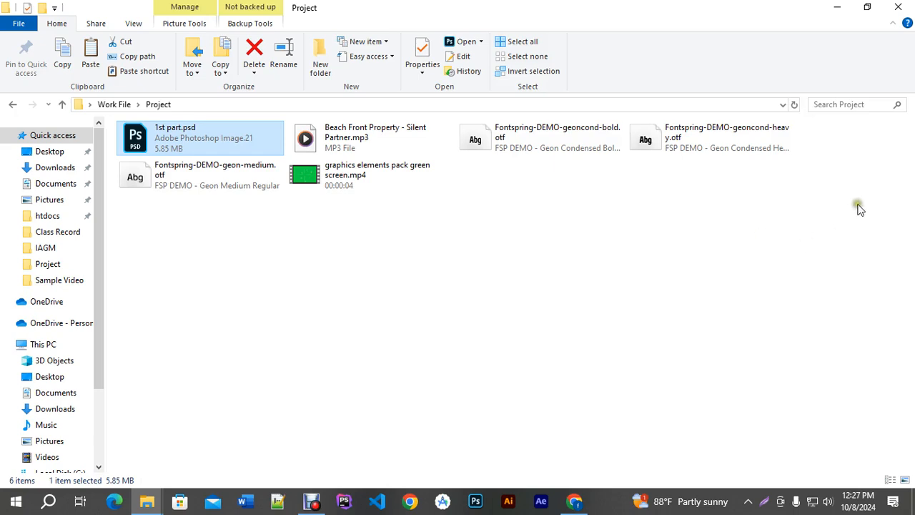
drag(857, 206, 509, 129)
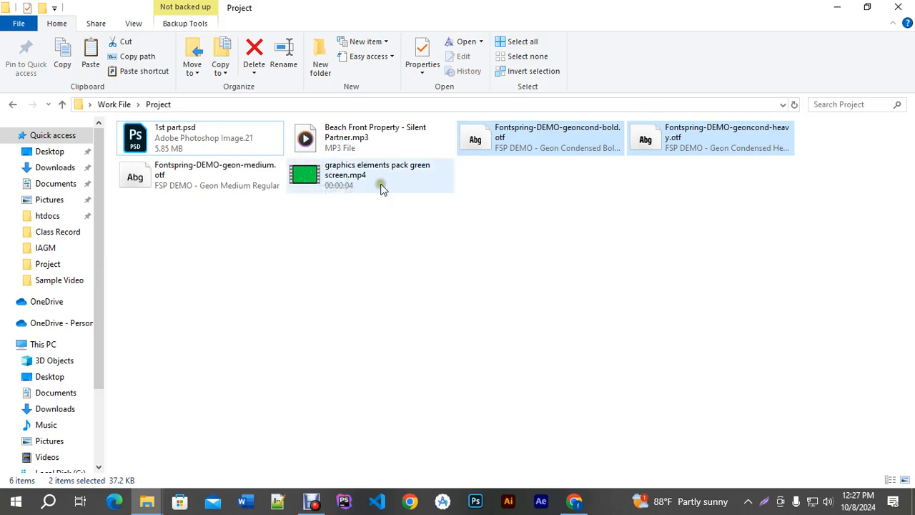
drag(413, 274, 300, 169)
drag(799, 267, 137, 137)
click(345, 322)
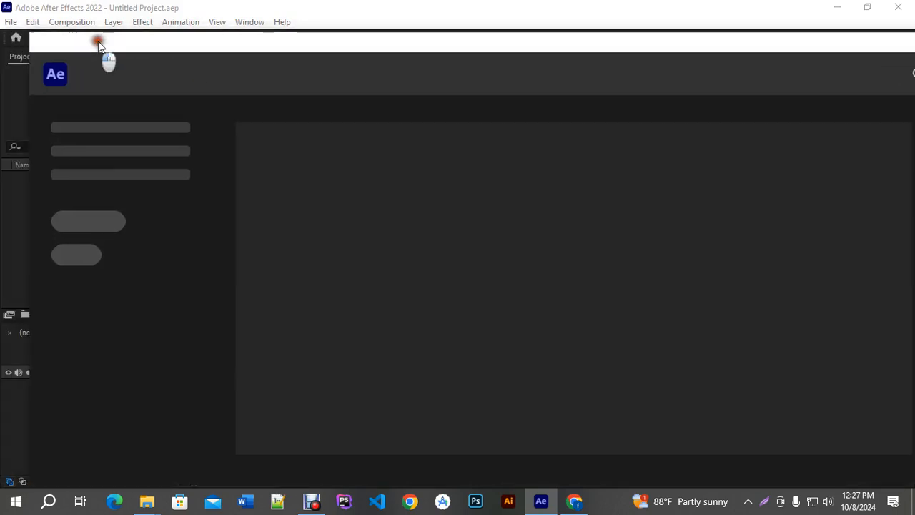
Step: Bring the After Effects home window fully into view and start a new project
drag(60, 36, 328, 164)
drag(621, 173, 429, 91)
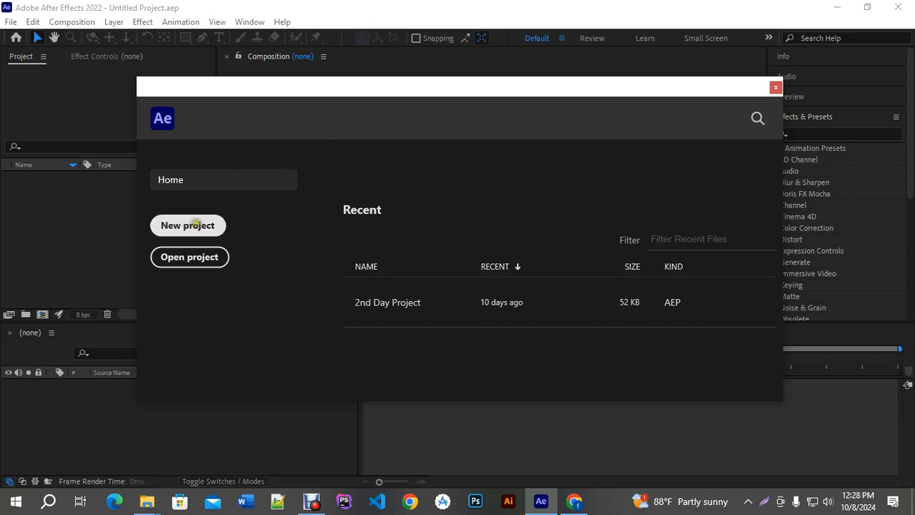
click(193, 227)
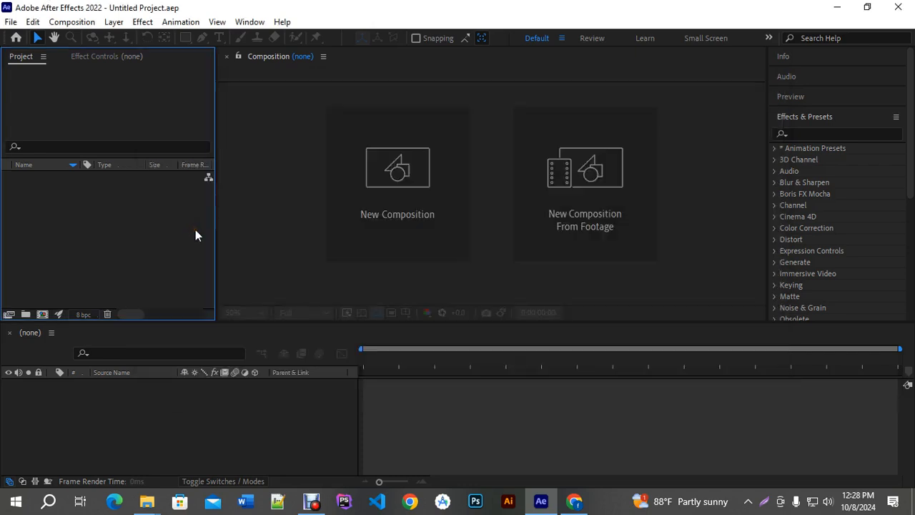
Step: Check the 1st part.psd file in File Explorer's Project folder and return to After Effects
click(146, 500)
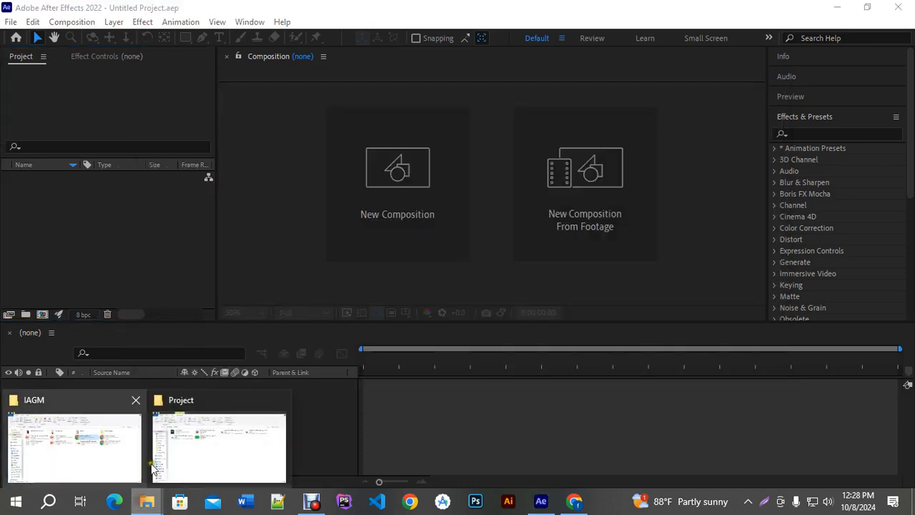
click(176, 456)
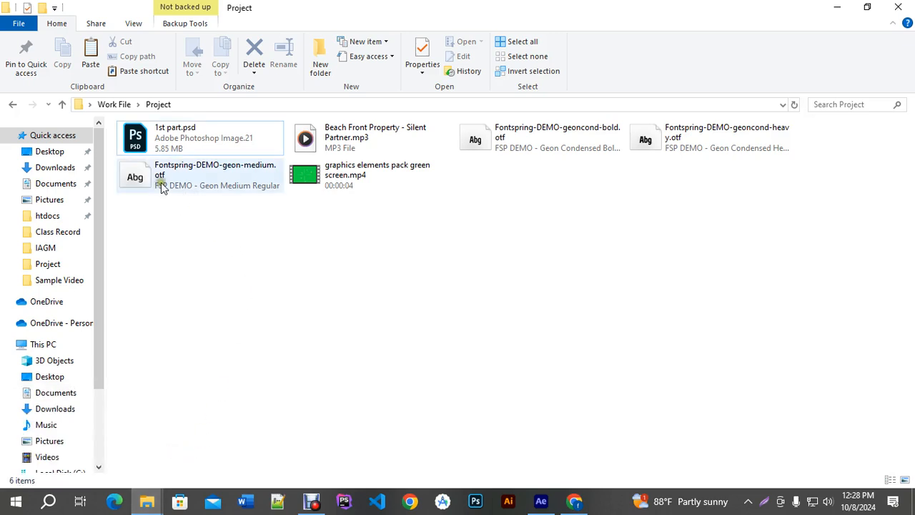
click(179, 146)
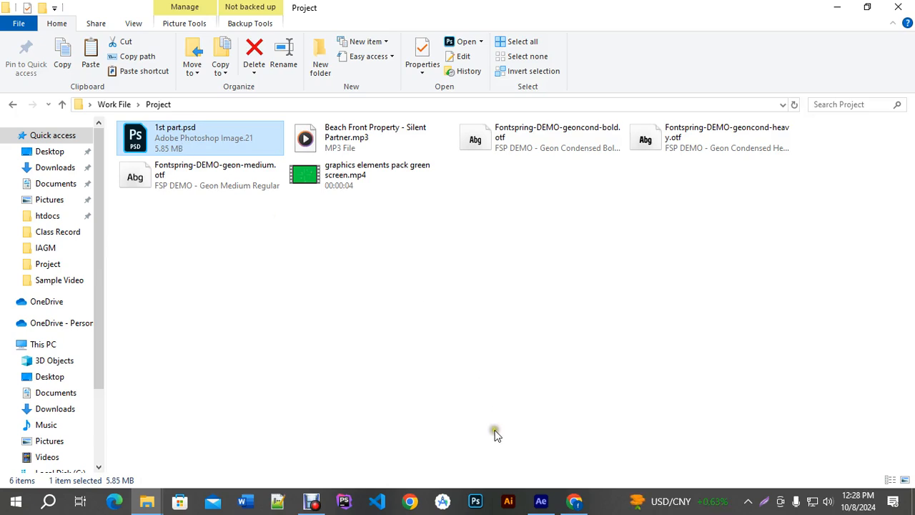
click(541, 500)
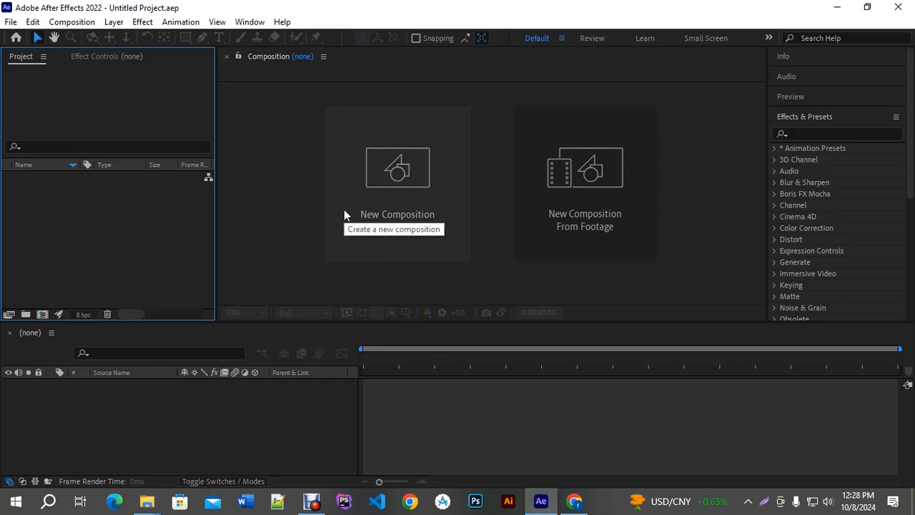
Step: Open the file import dialog and browse to the Project folder inside Work File on the Desktop
double_click(59, 216)
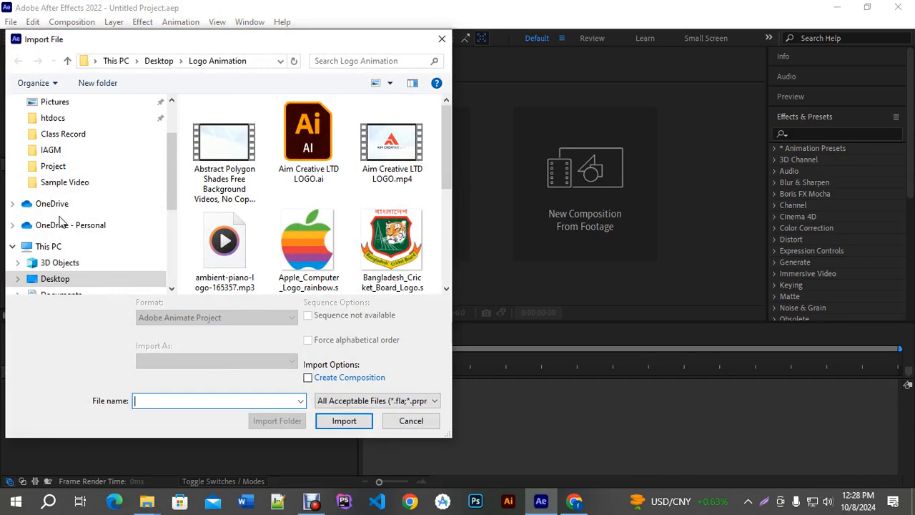
scroll(61, 168, up, 3)
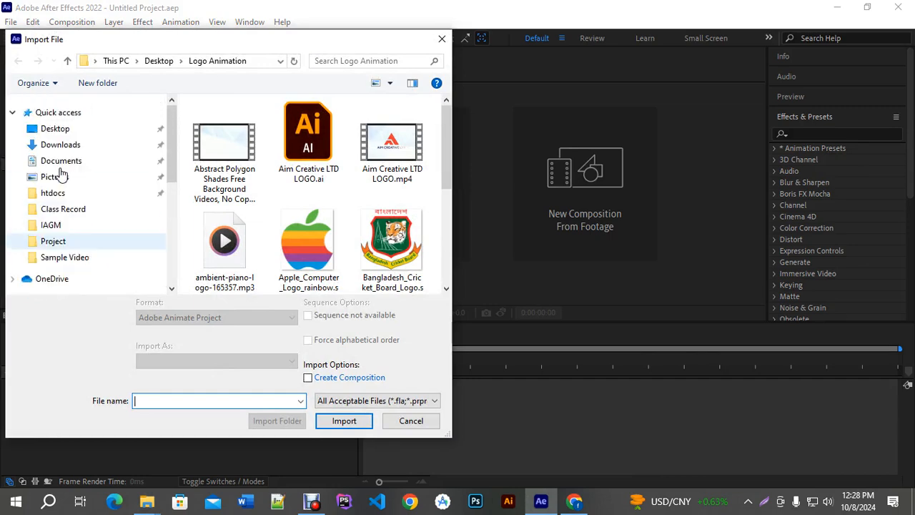
click(56, 132)
scroll(275, 243, down, 1)
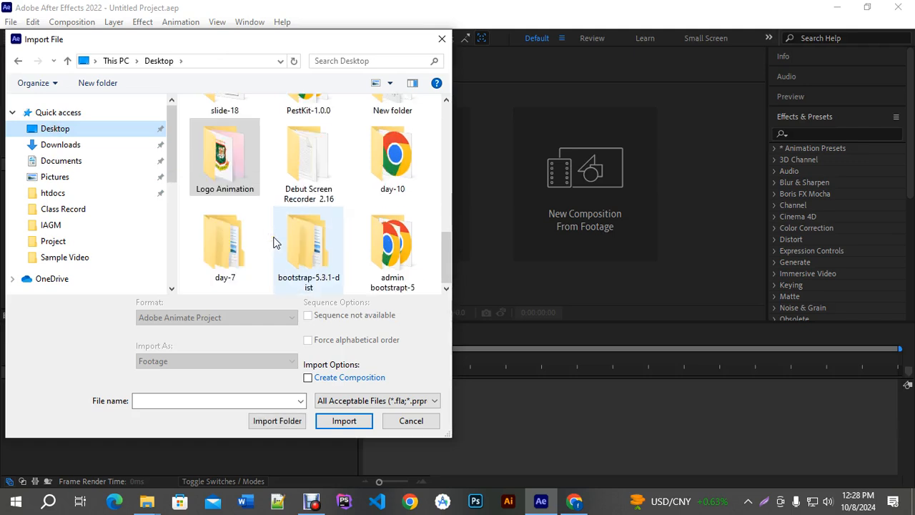
scroll(275, 243, up, 8)
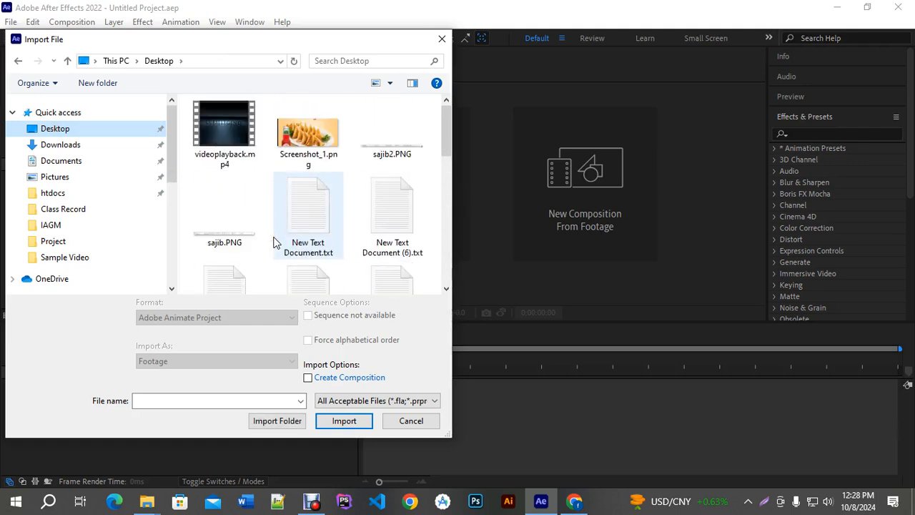
scroll(276, 243, down, 2)
scroll(275, 243, down, 1)
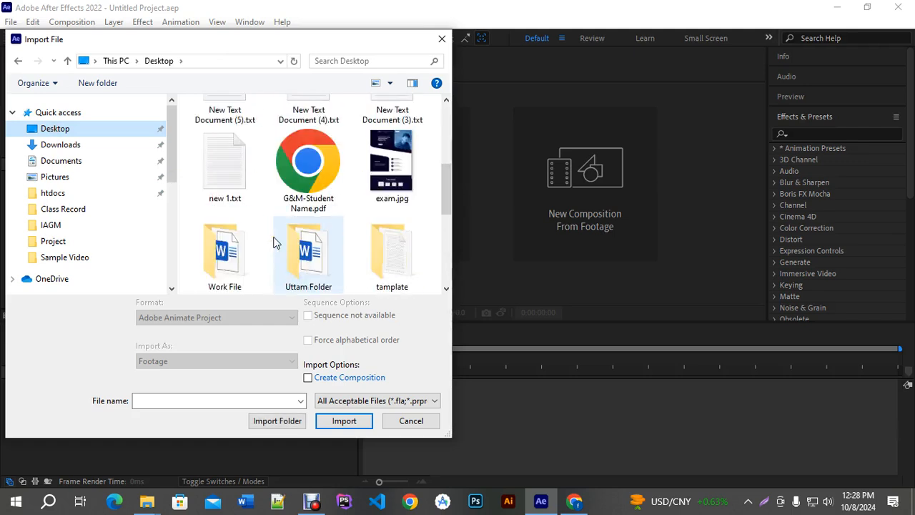
scroll(275, 243, down, 1)
double_click(232, 196)
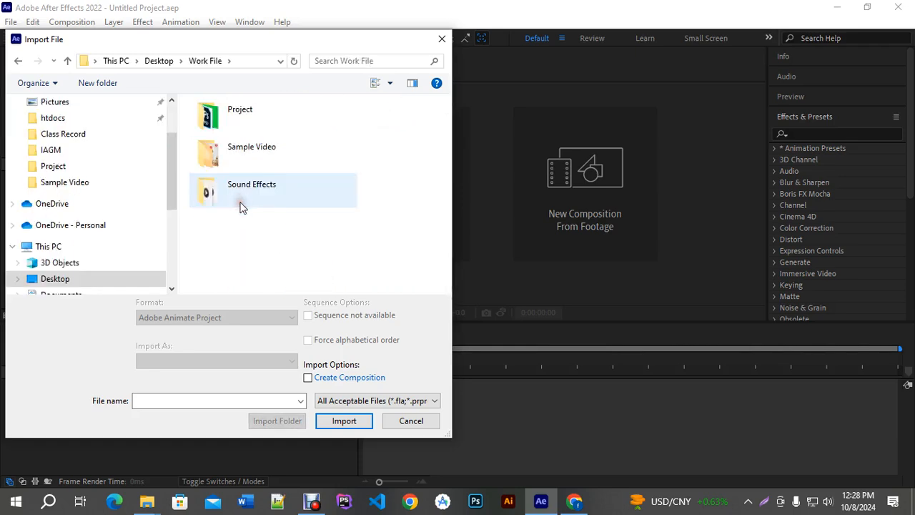
double_click(243, 124)
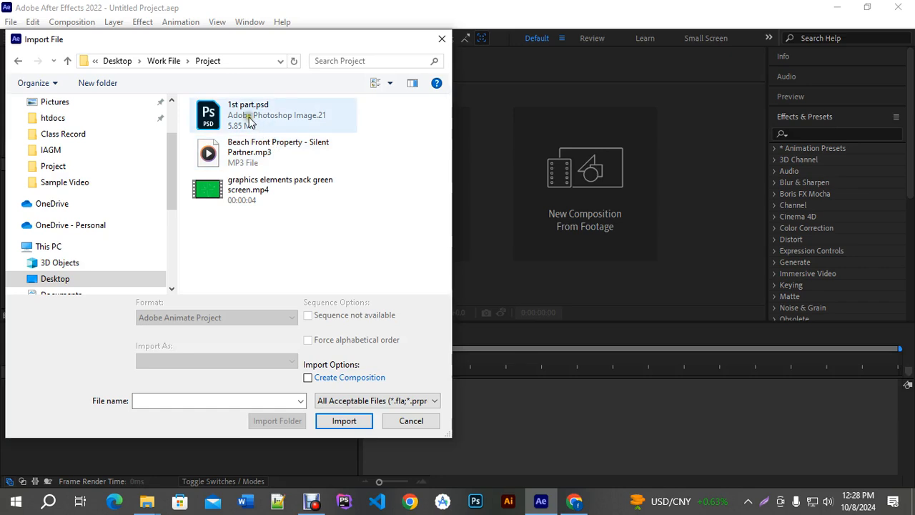
Step: Import 1st part.psd as Composition - Retain Layer Sizes with Editable Layer Styles
click(249, 121)
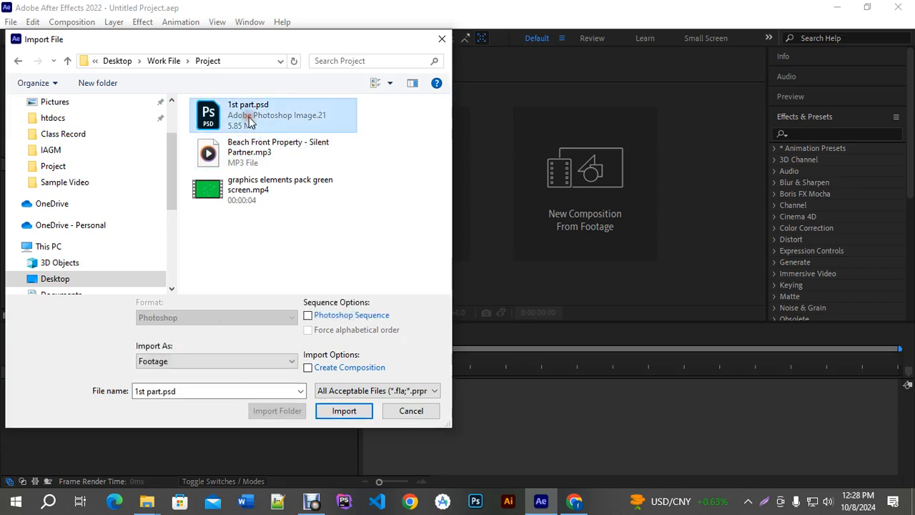
click(156, 363)
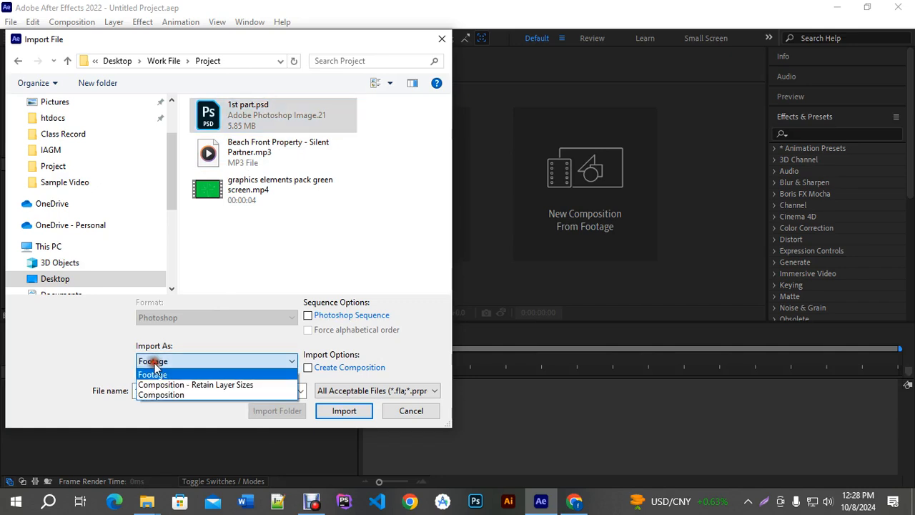
click(219, 385)
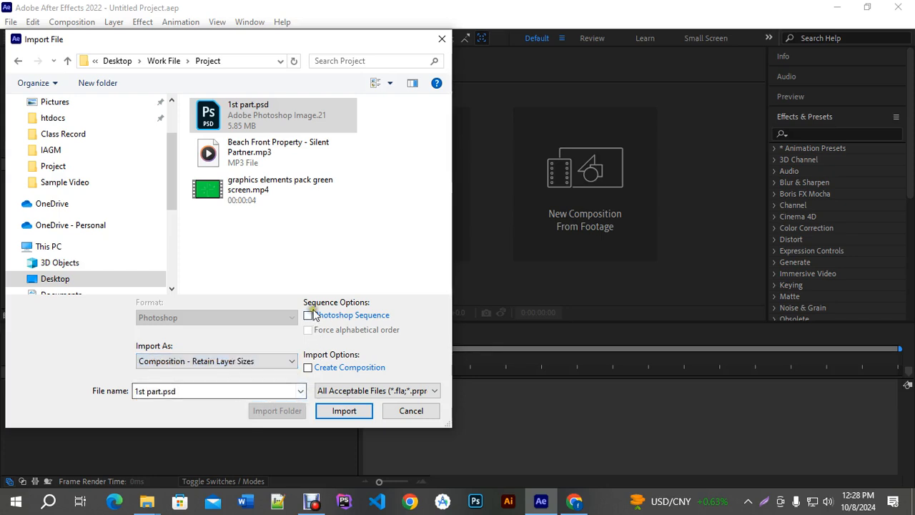
click(344, 411)
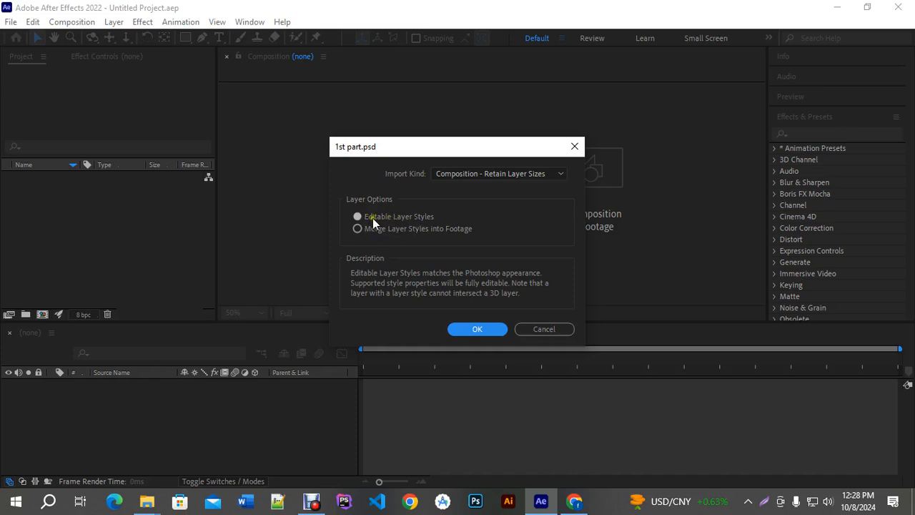
click(482, 329)
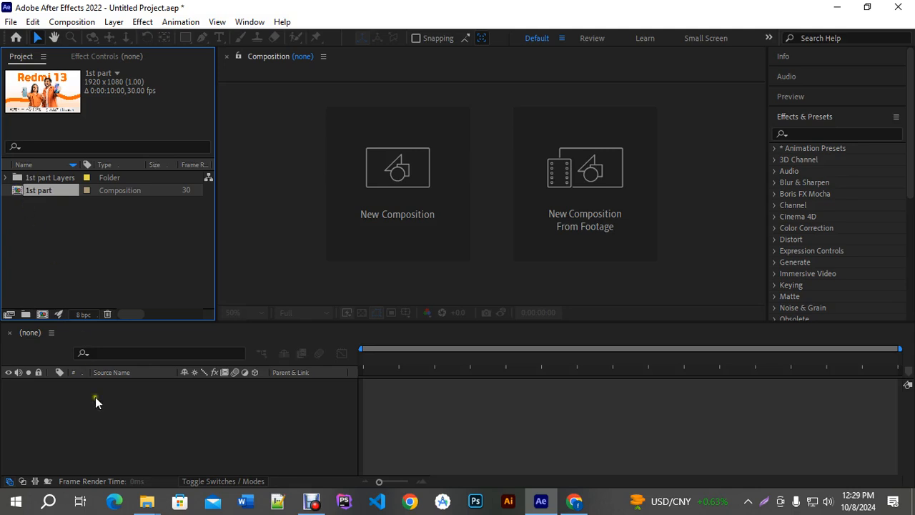
Step: Open the 1st part composition and set its viewer magnification to Fit
double_click(17, 191)
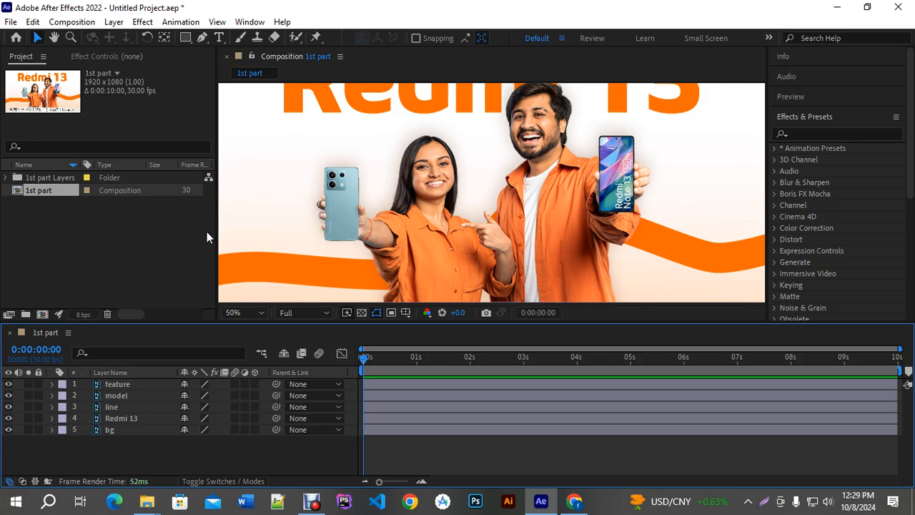
click(240, 313)
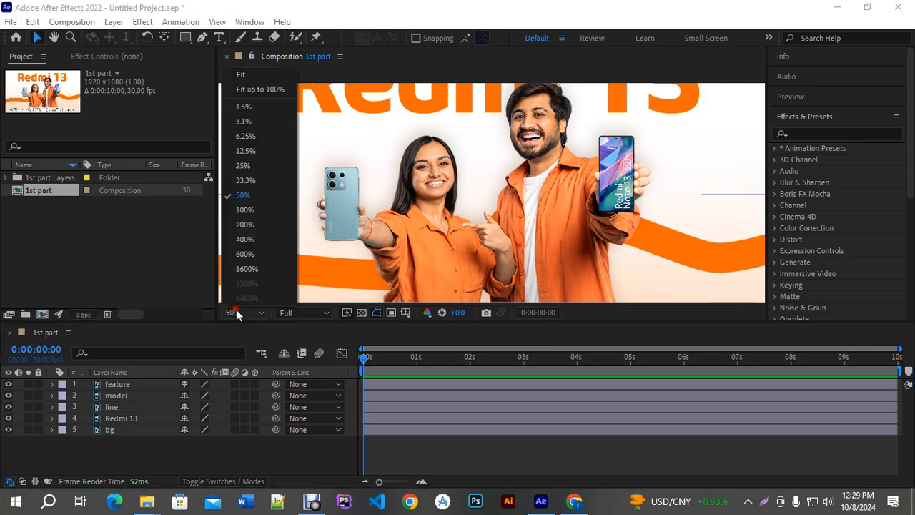
click(243, 74)
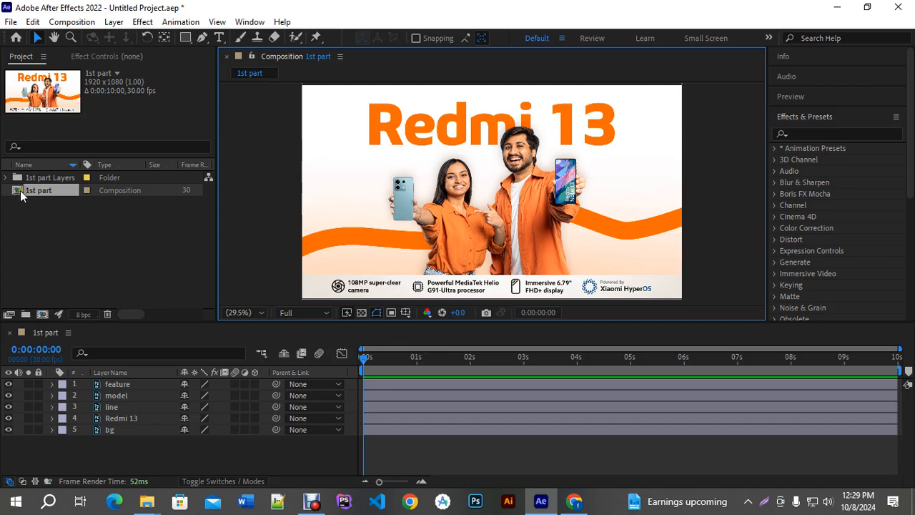
Step: Examine which layers make up the 1st part composition by selecting them all and clearing the selection
drag(179, 451, 78, 377)
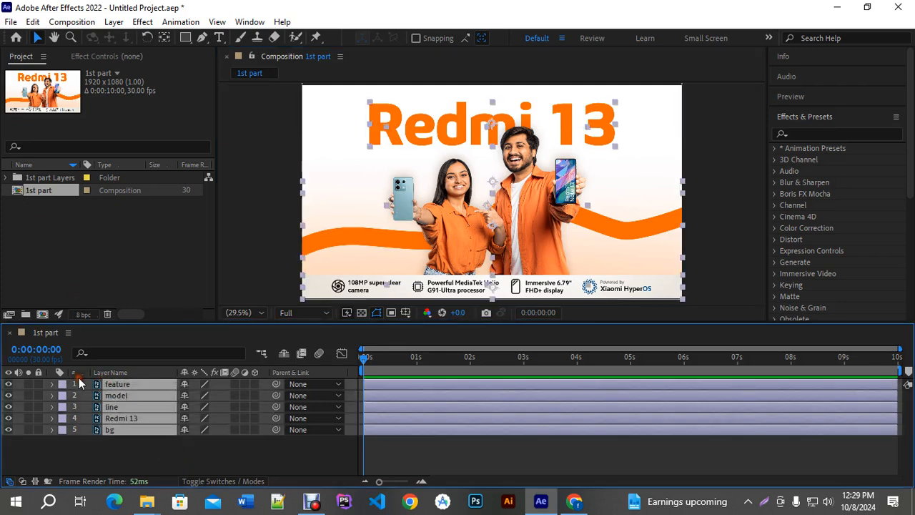
click(726, 184)
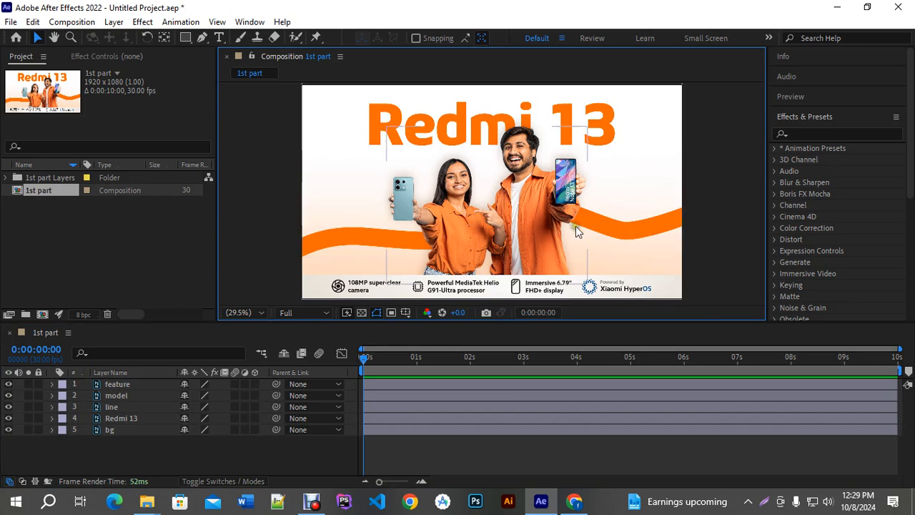
drag(137, 435, 150, 370)
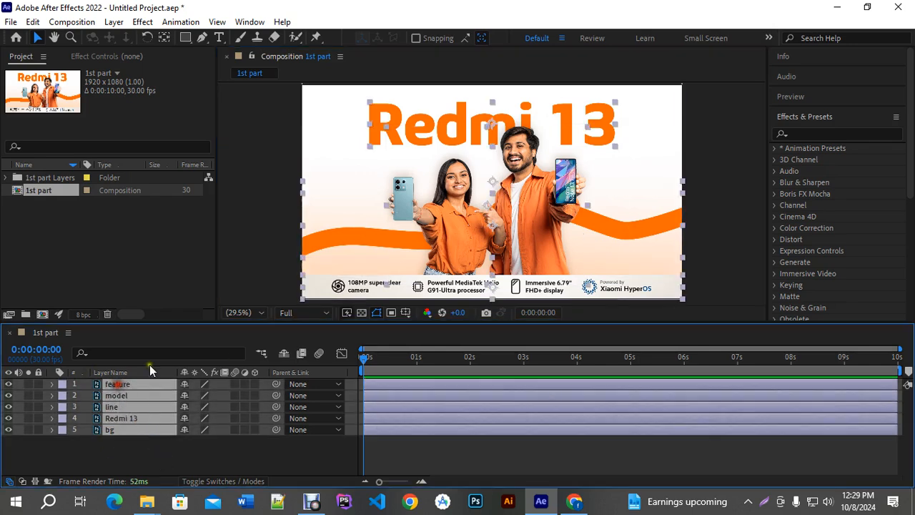
click(692, 180)
Step: Try repositioning the model, Redmi 13 and feature layers separately within the composition
drag(543, 188, 369, 172)
drag(526, 144, 597, 178)
drag(499, 282, 521, 214)
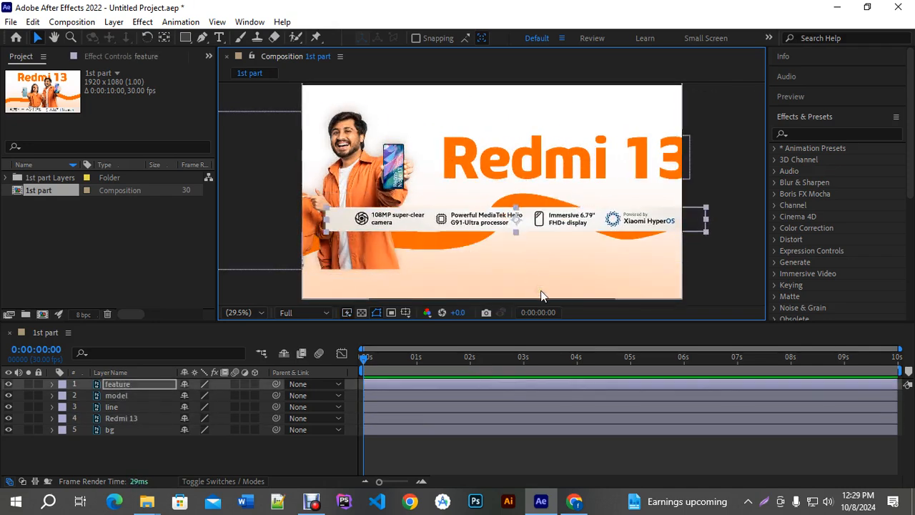
Step: Undo the moves of the feature, Redmi 13 and model layers
key(ctrl+z)
key(ctrl+z)
key(ctrl+z)
key(ctrl+z)
key(ctrl+z)
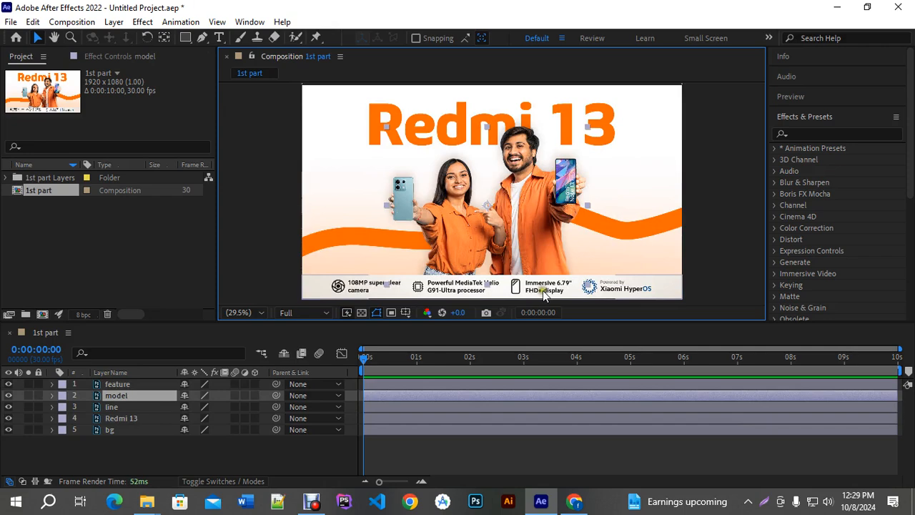
Step: Convert the Redmi 13 title layer to editable text
click(125, 450)
click(372, 125)
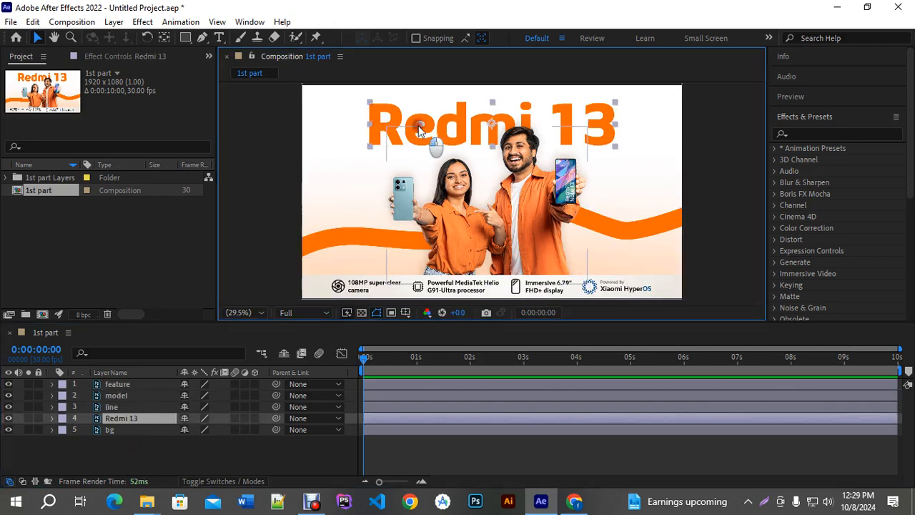
click(123, 448)
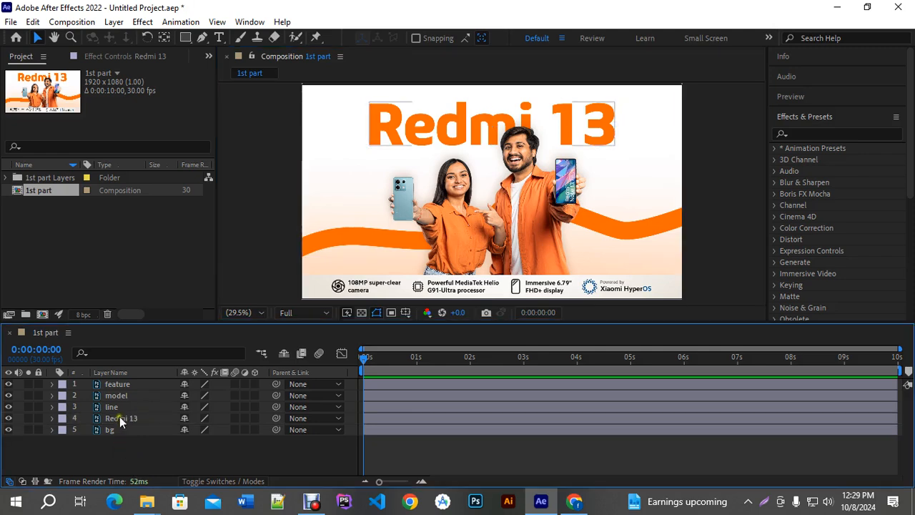
click(115, 417)
right_click(114, 417)
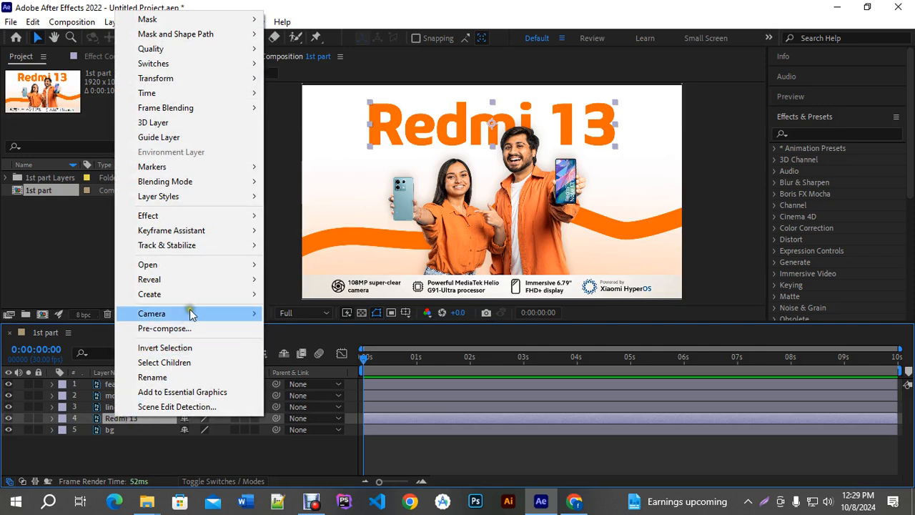
mouse_move(179, 301)
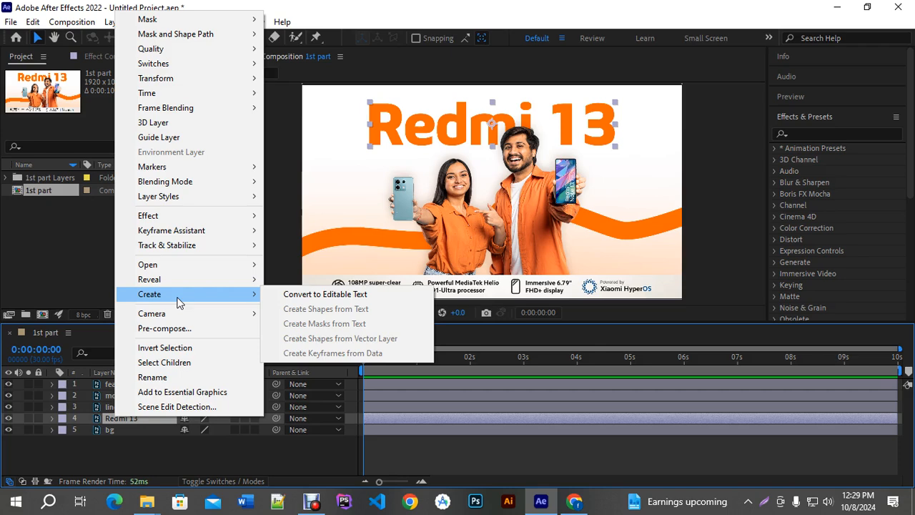
click(346, 294)
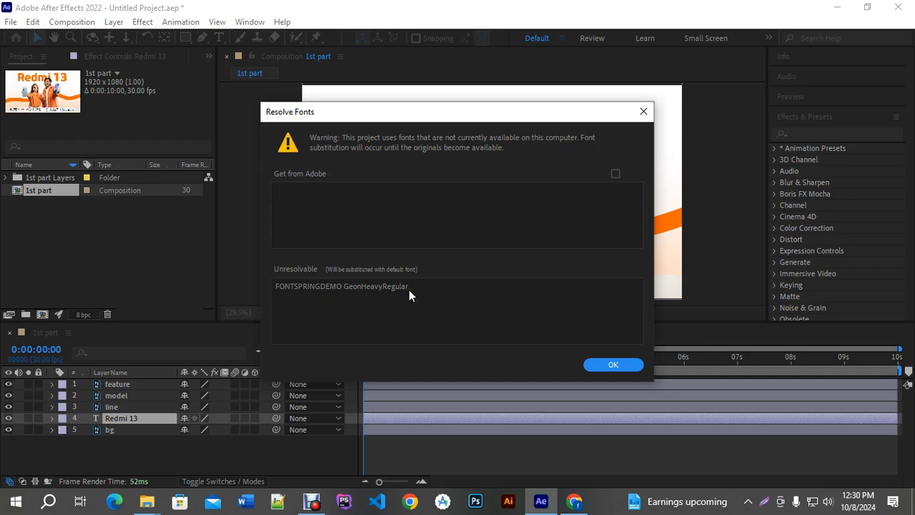
Step: Dismiss the missing-font warning and install the Geon Condensed Heavy font from the Project folder, returning to After Effects
click(643, 112)
mouse_move(150, 501)
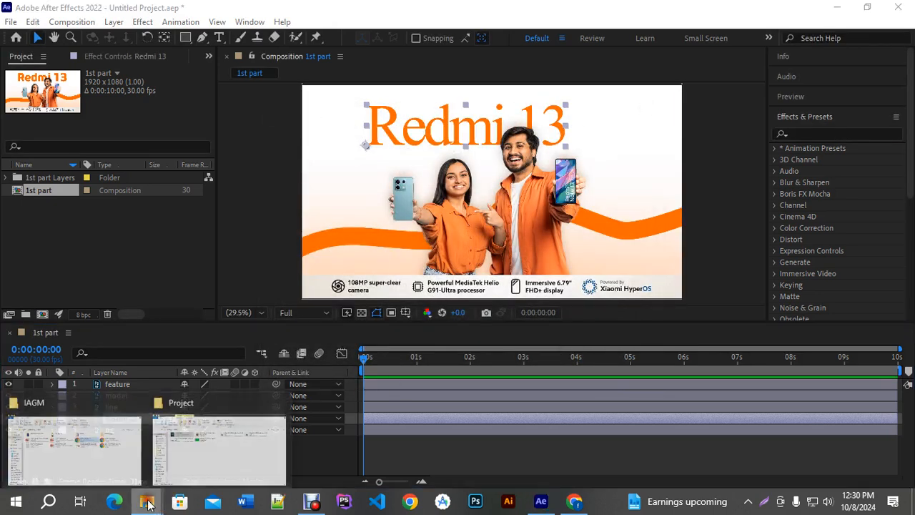
click(201, 460)
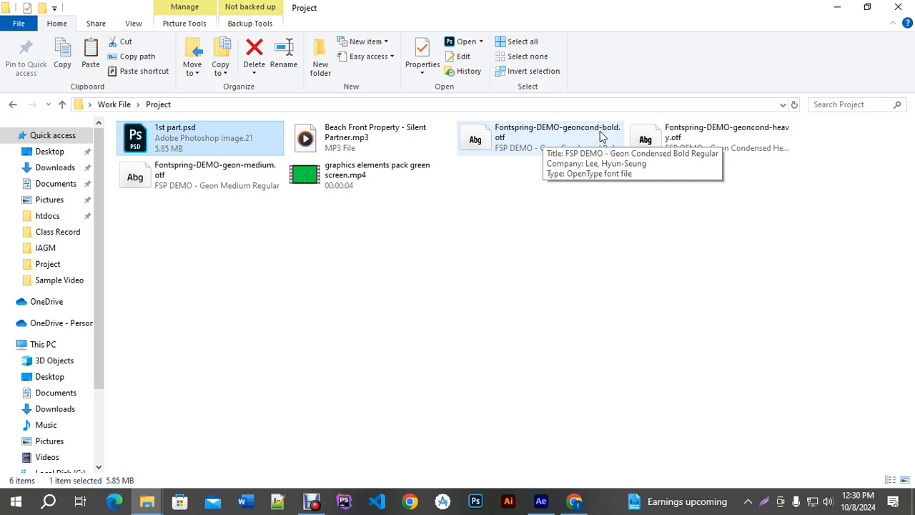
double_click(790, 134)
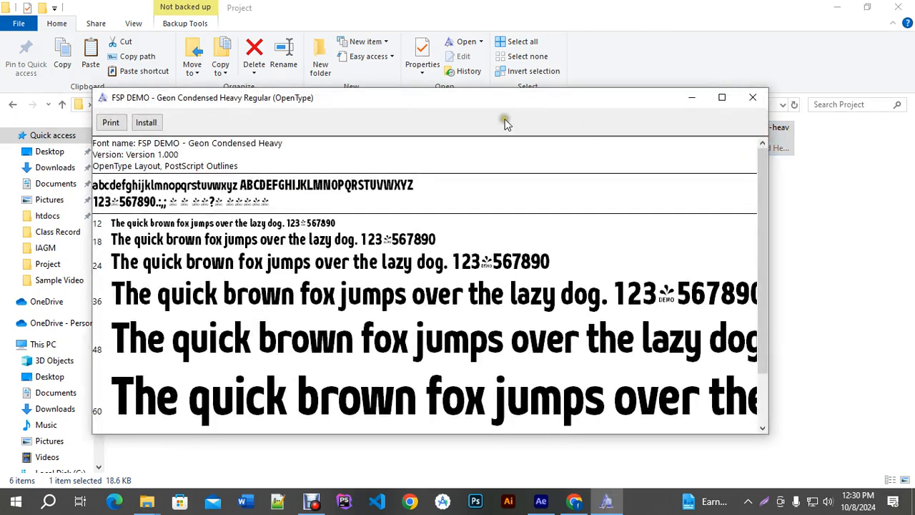
click(145, 123)
click(753, 97)
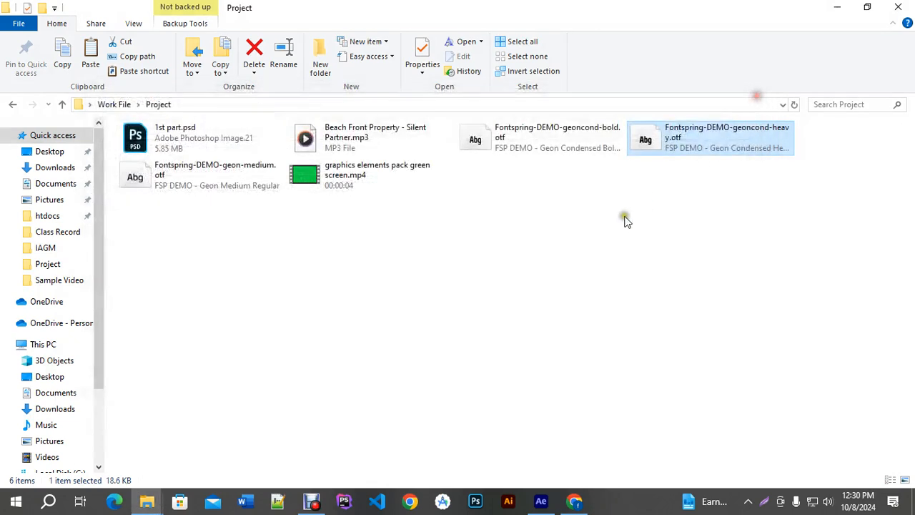
click(540, 501)
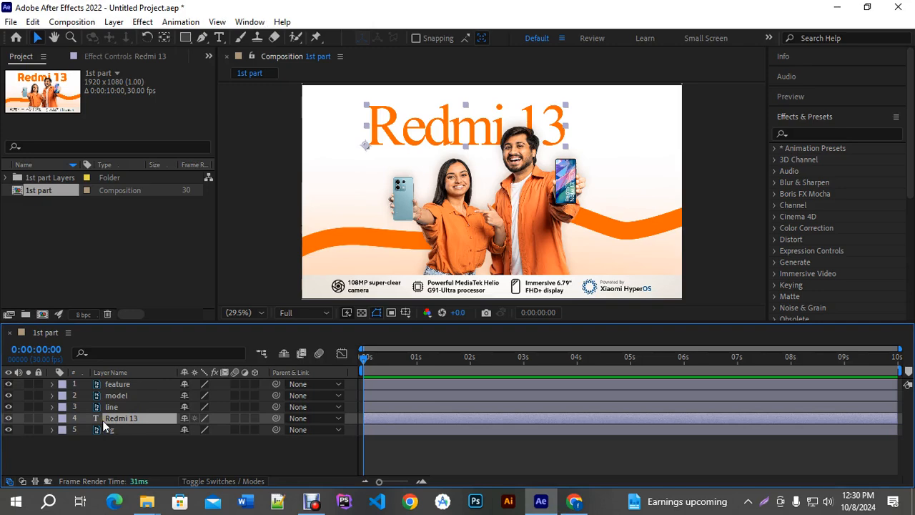
Step: Select the Redmi 13 title layer and open its character settings
click(136, 458)
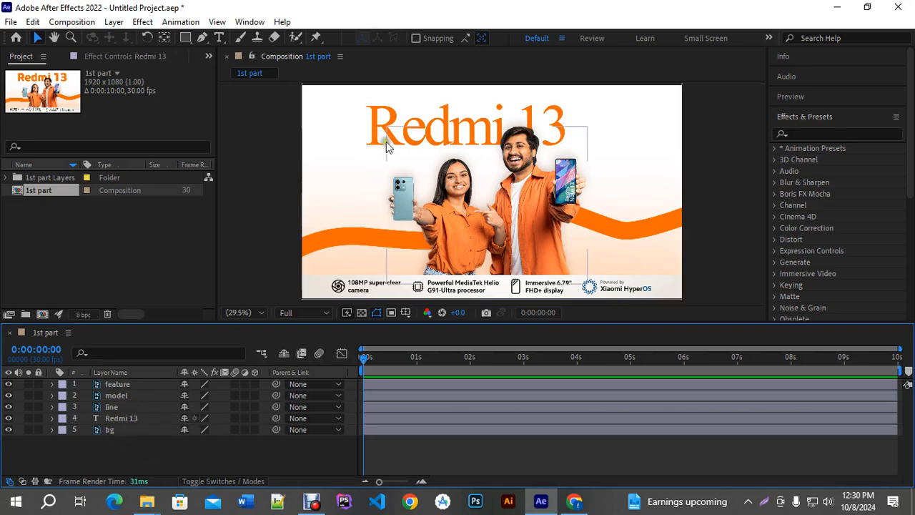
double_click(391, 138)
click(358, 57)
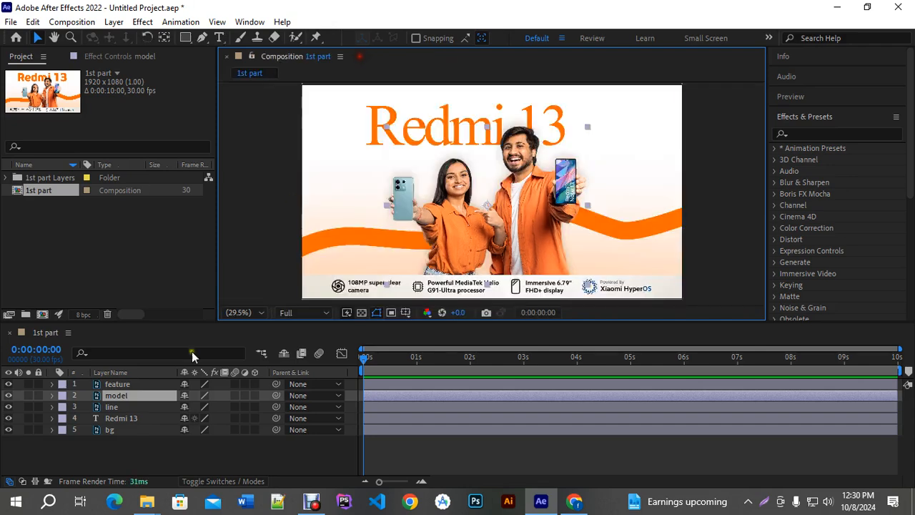
click(126, 418)
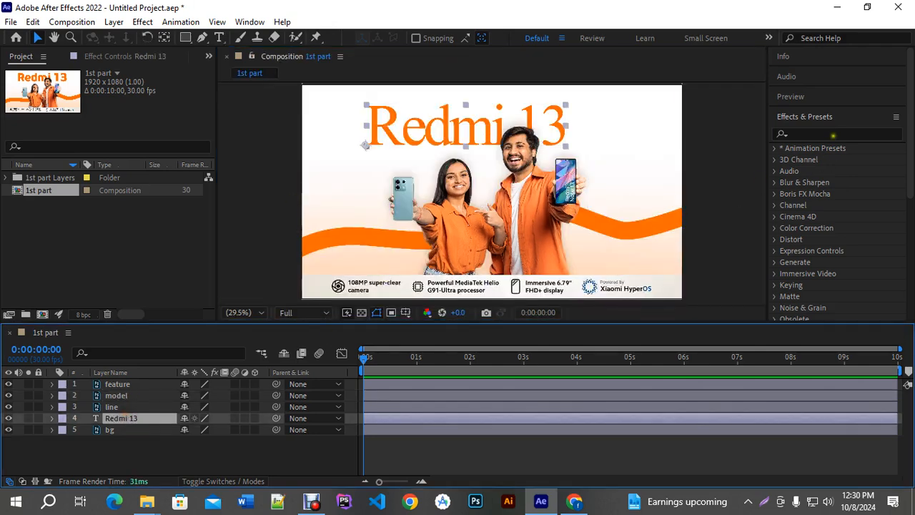
scroll(794, 205, down, 5)
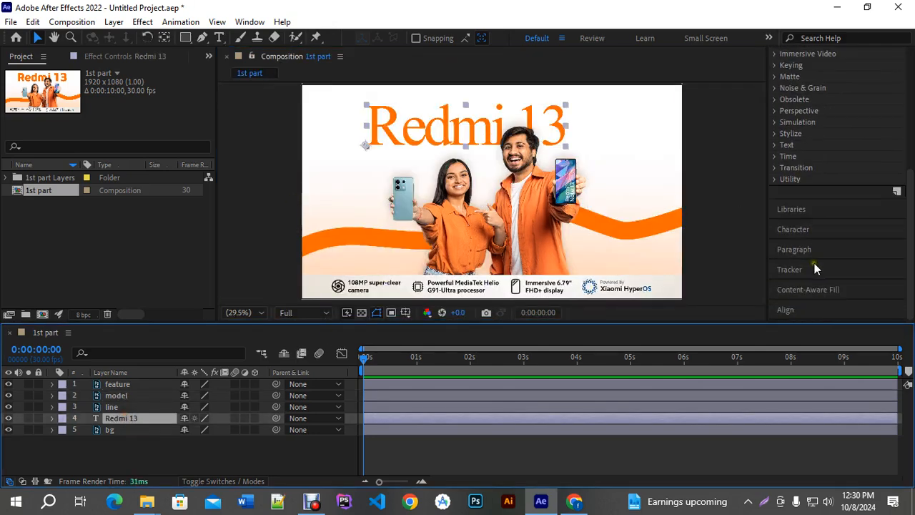
click(797, 231)
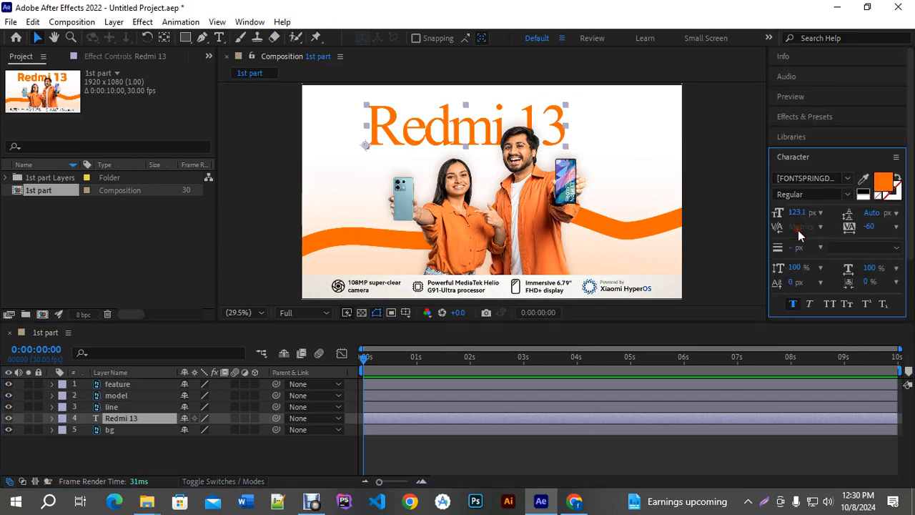
Step: Try to find a replacement font for the Redmi 13 title by searching the font list for "rea"
click(808, 178)
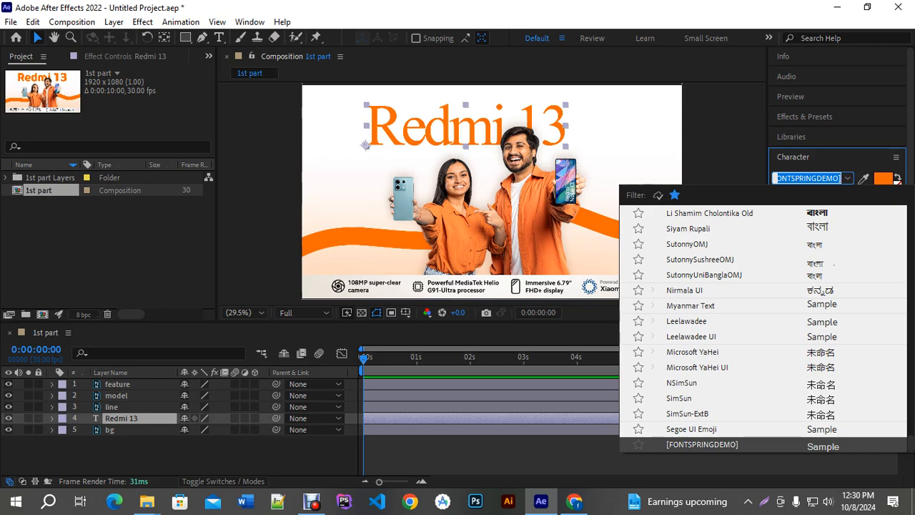
key(BackSpace)
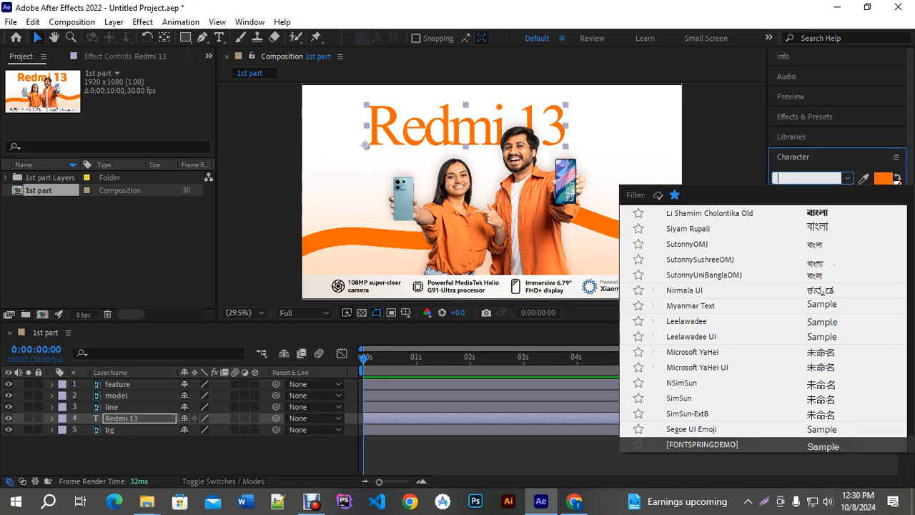
text(rea)
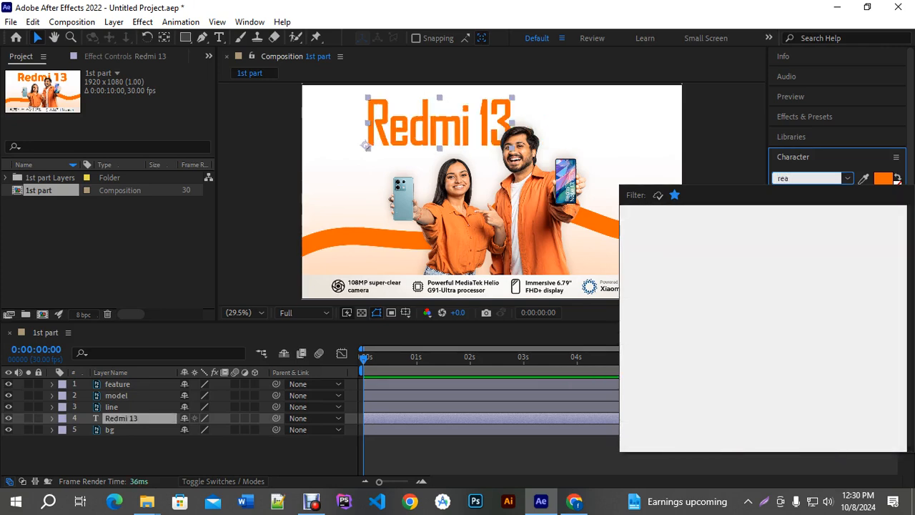
key(BackSpace)
key(BackSpace)
key(BackSpace)
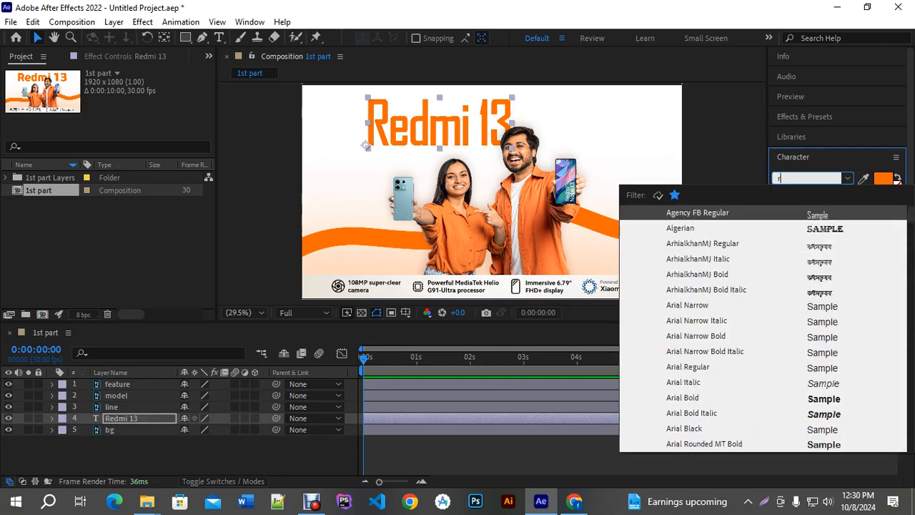
Step: Check the font's file name in the Project folder and set the Redmi 13 title's font to FONTSPRING DEMO - Geon Condensed
click(148, 500)
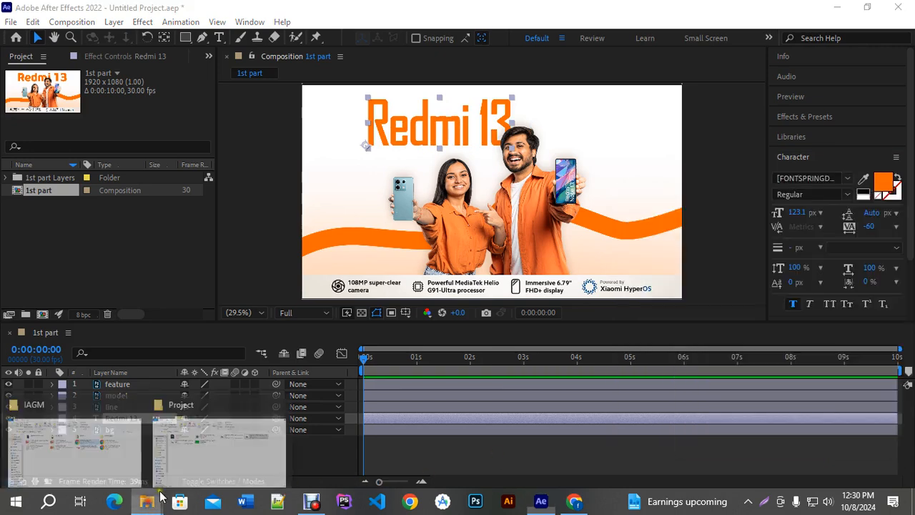
click(215, 458)
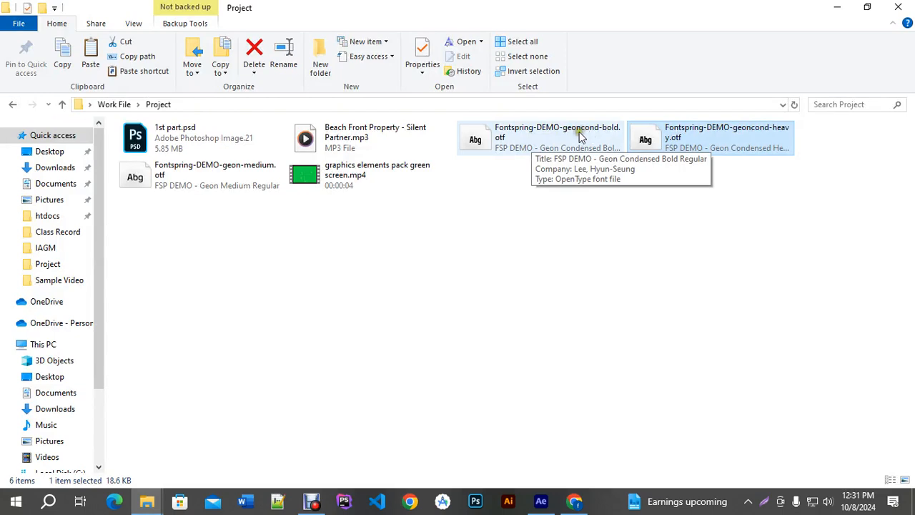
click(545, 500)
click(787, 180)
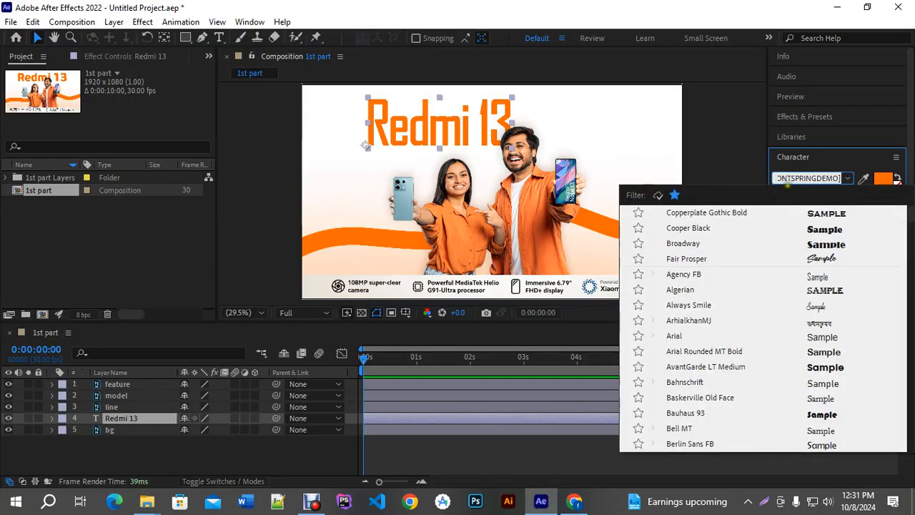
click(802, 180)
text(geo)
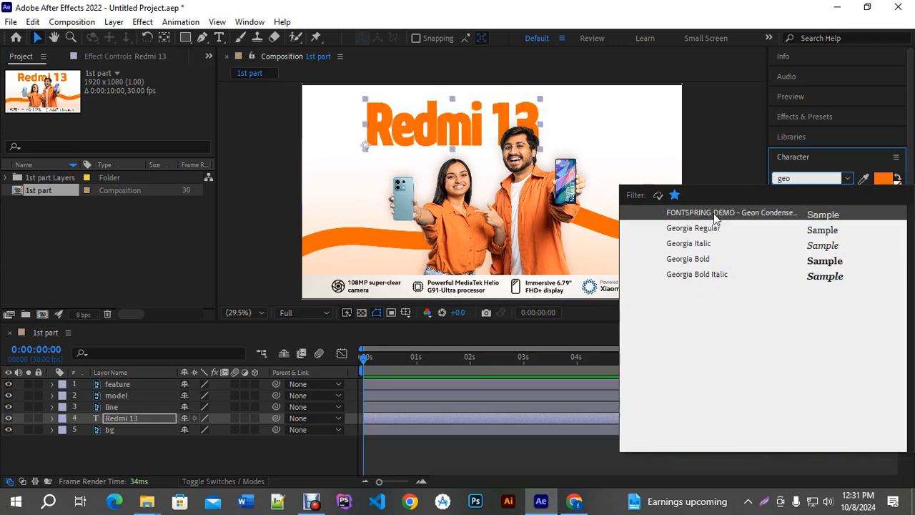
click(713, 213)
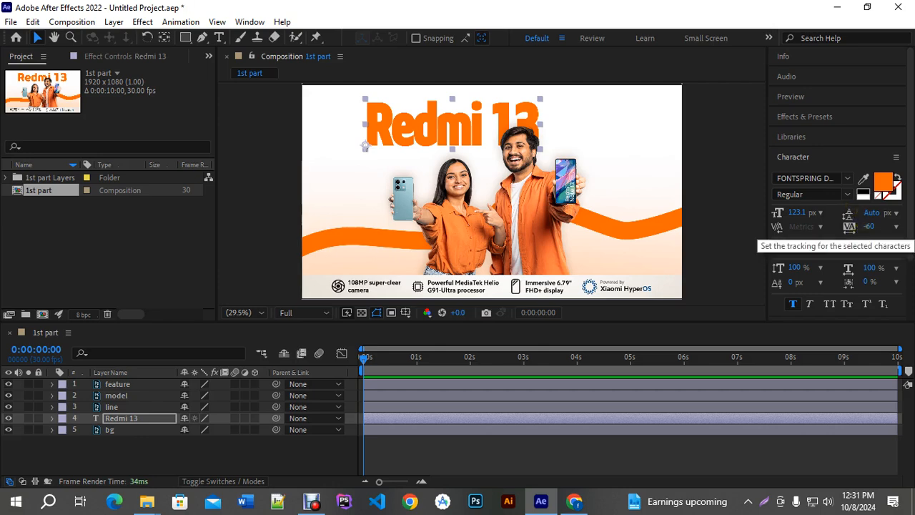
Step: Set the Redmi 13 title's tracking to 0 and its font size to 136 px, keeping faux bold on
click(894, 233)
click(874, 332)
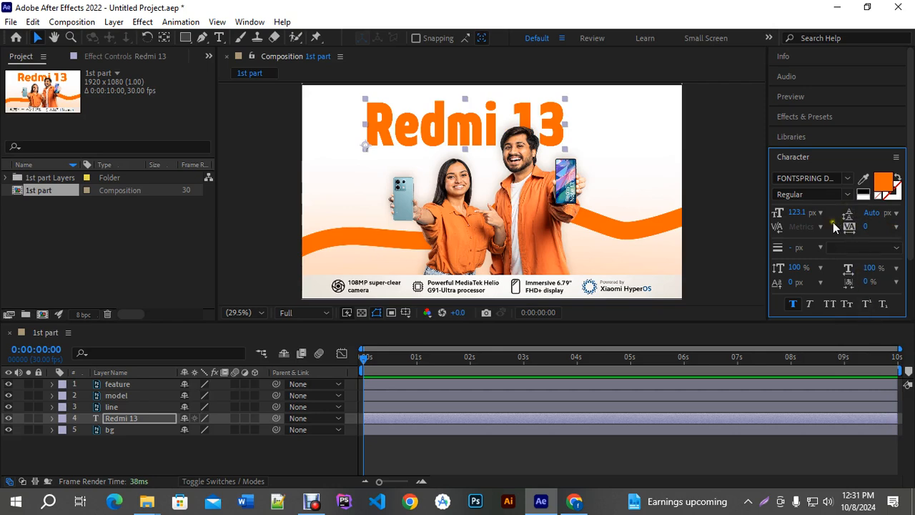
click(794, 305)
click(794, 304)
mouse_move(796, 212)
mouse_down()
mouse_move(815, 212)
mouse_move(805, 212)
mouse_up()
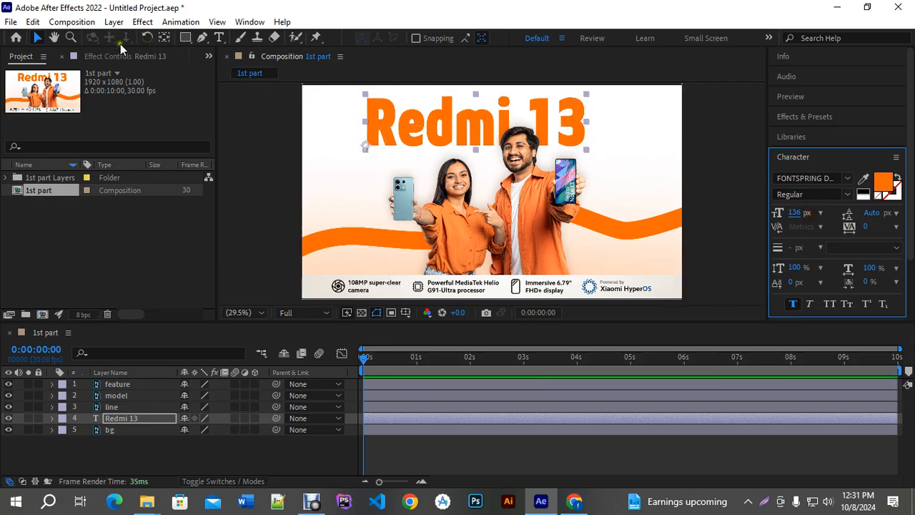
Step: Centre the anchor point of the Redmi 13 title with the Pan Behind tool and return to the Selection tool
click(165, 43)
key(super)
click(36, 39)
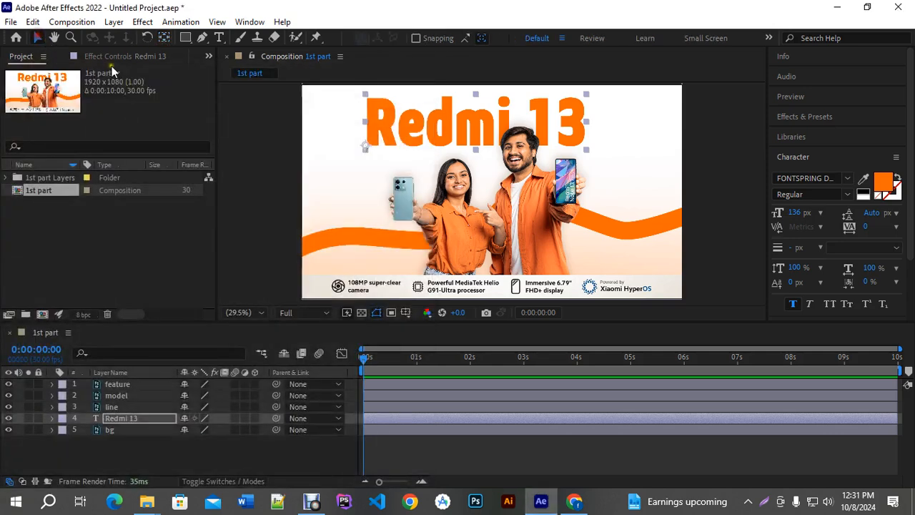
click(165, 38)
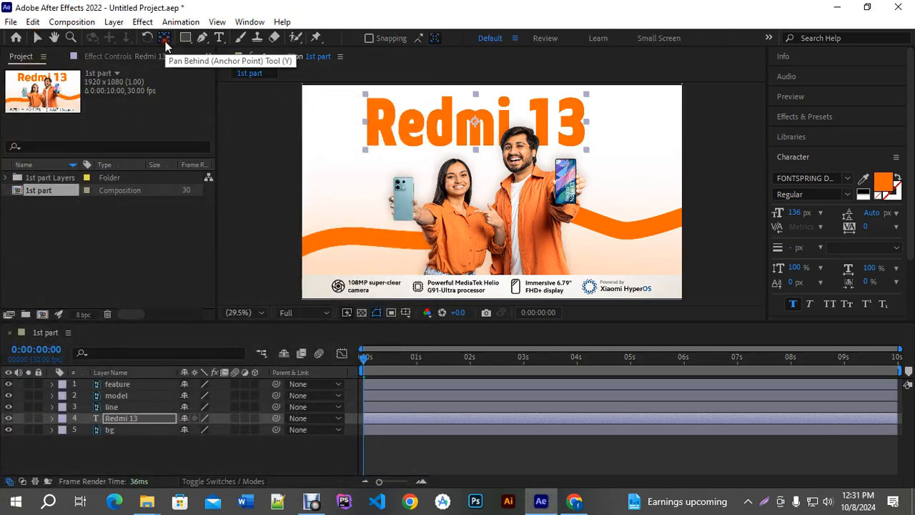
click(37, 38)
Step: Move the Redmi 13 title slightly lower and centre it horizontally within the composition
drag(500, 123, 512, 129)
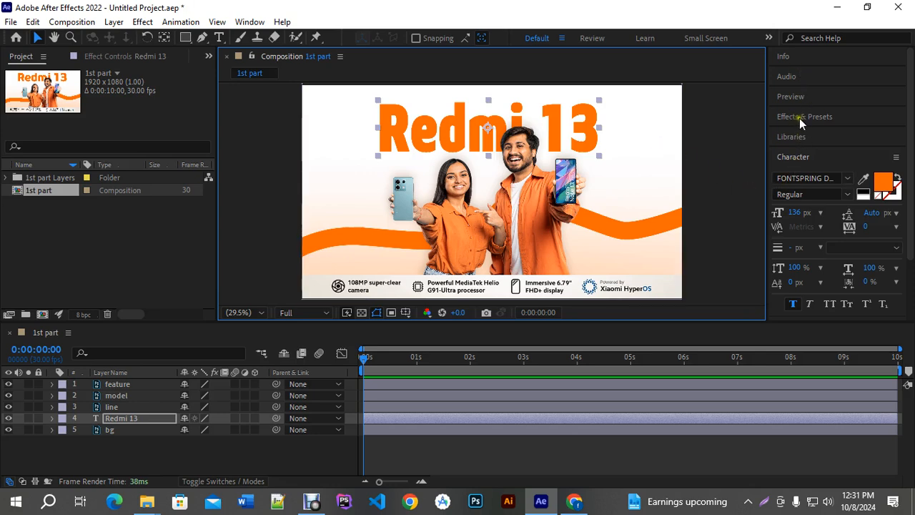
scroll(796, 143, down, 3)
click(792, 307)
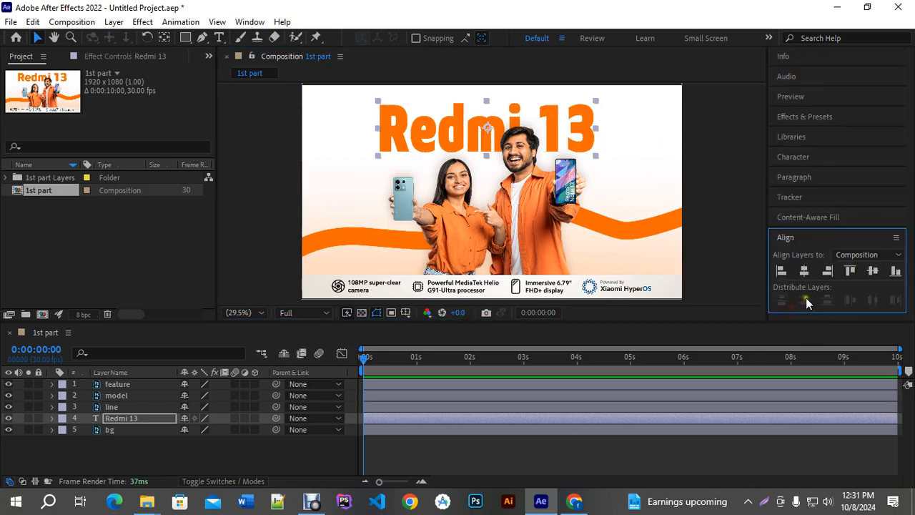
click(806, 271)
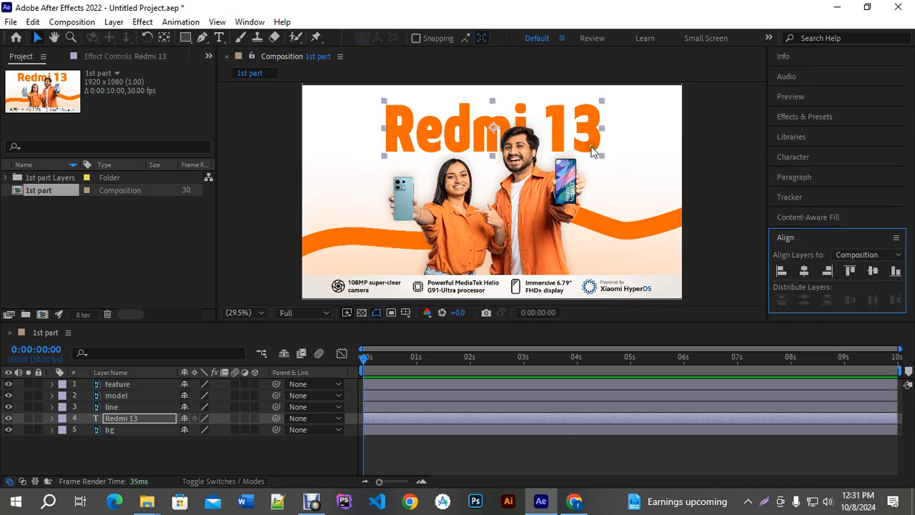
click(722, 178)
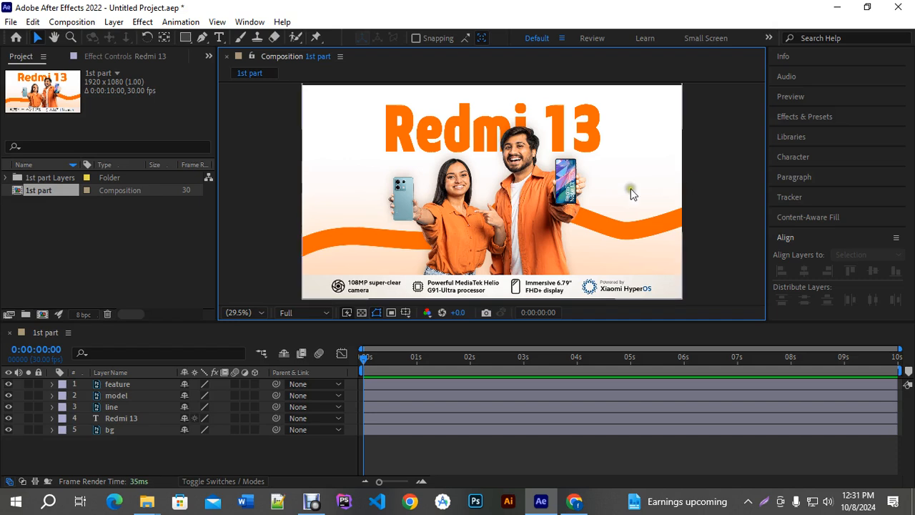
click(107, 420)
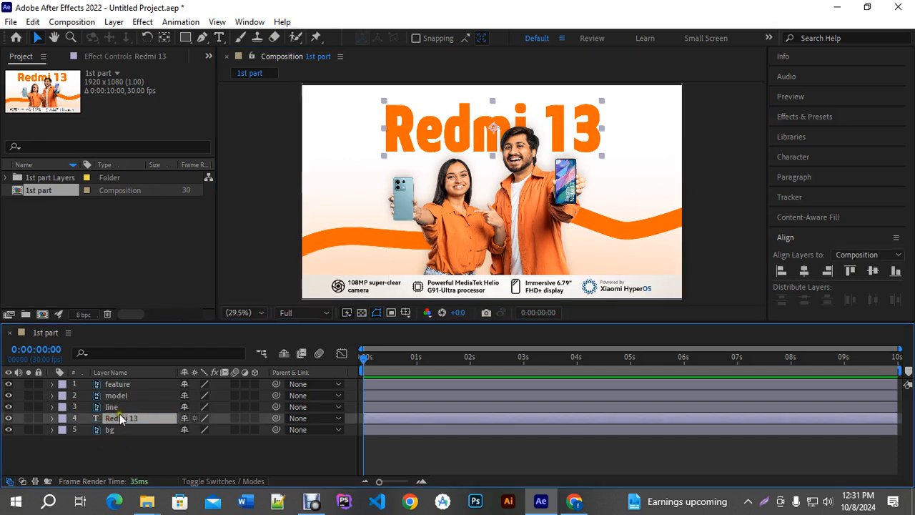
click(117, 407)
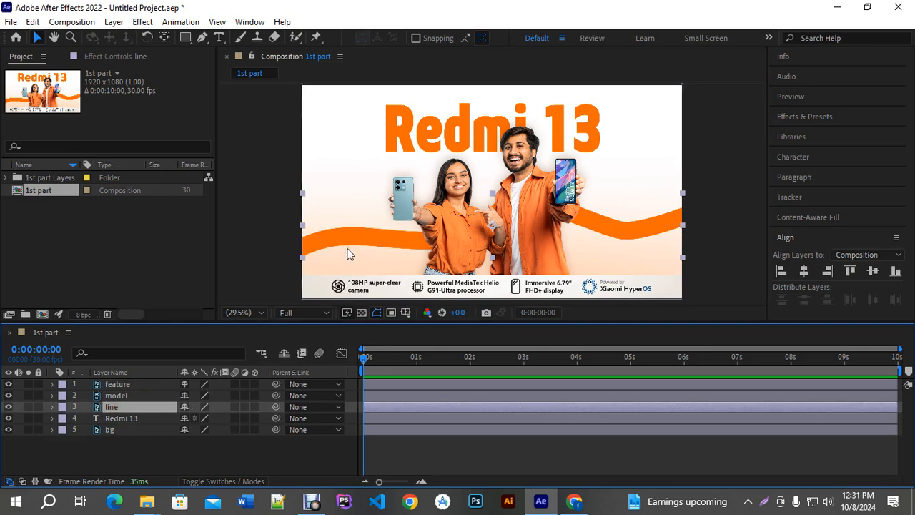
click(196, 452)
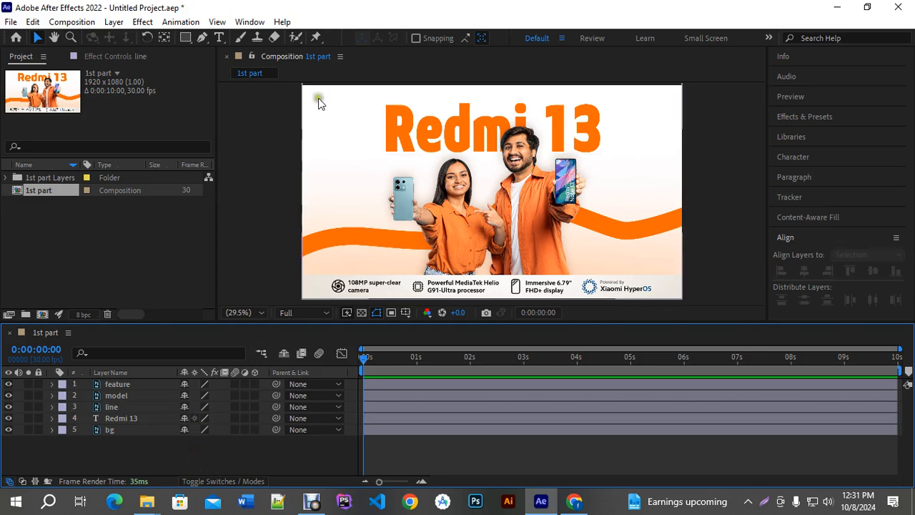
Step: Trace the orange wavy line with the Pen tool as a four-point curved path on a new shape layer, extending past the composition's right edge
click(200, 40)
click(244, 42)
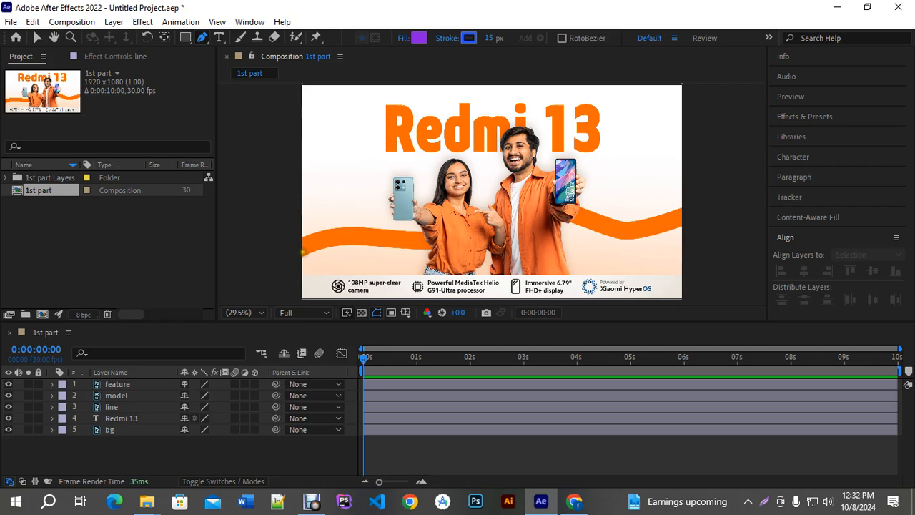
drag(300, 252, 315, 244)
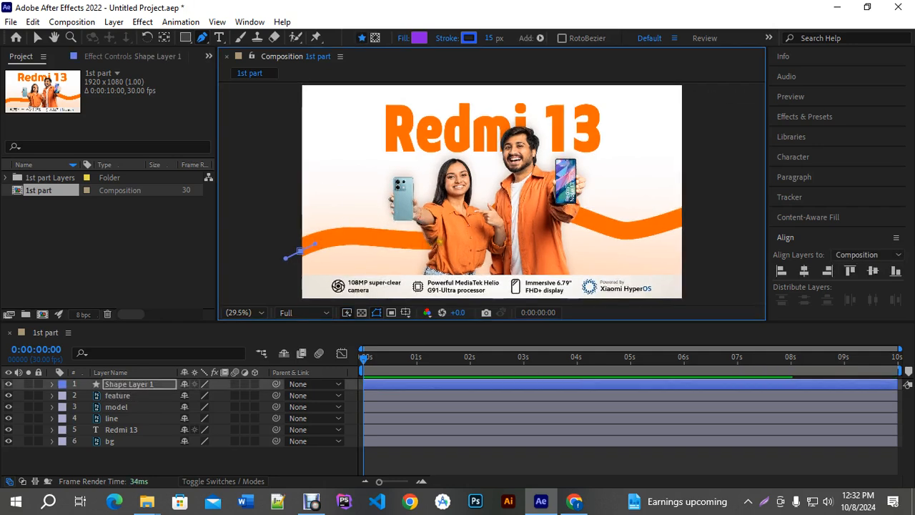
drag(442, 241, 493, 246)
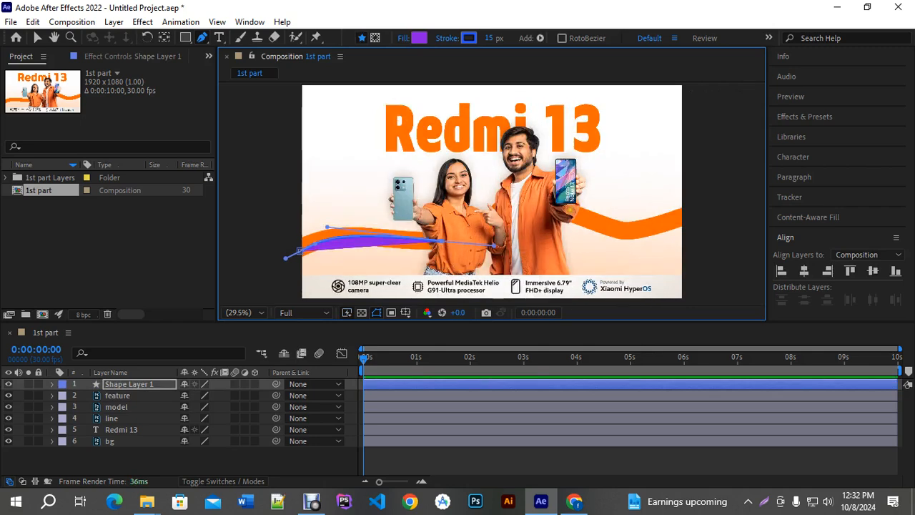
drag(569, 209, 598, 206)
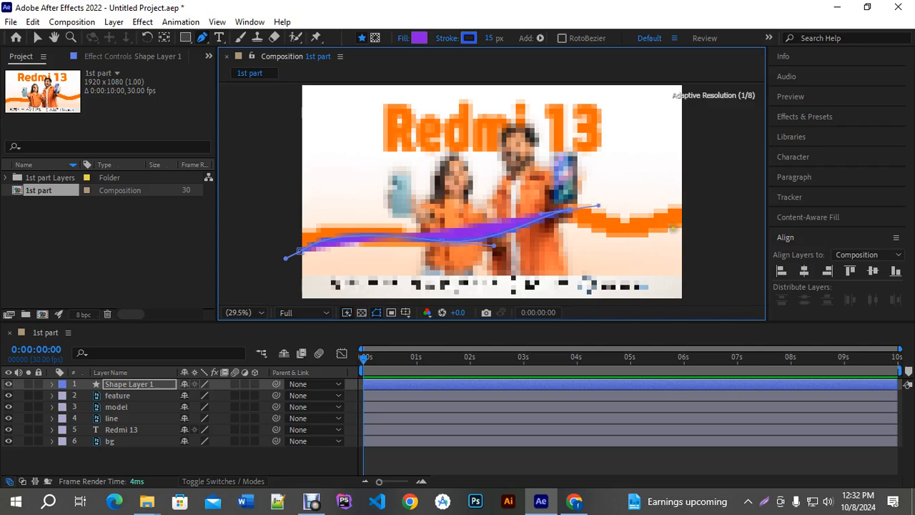
drag(702, 209, 757, 178)
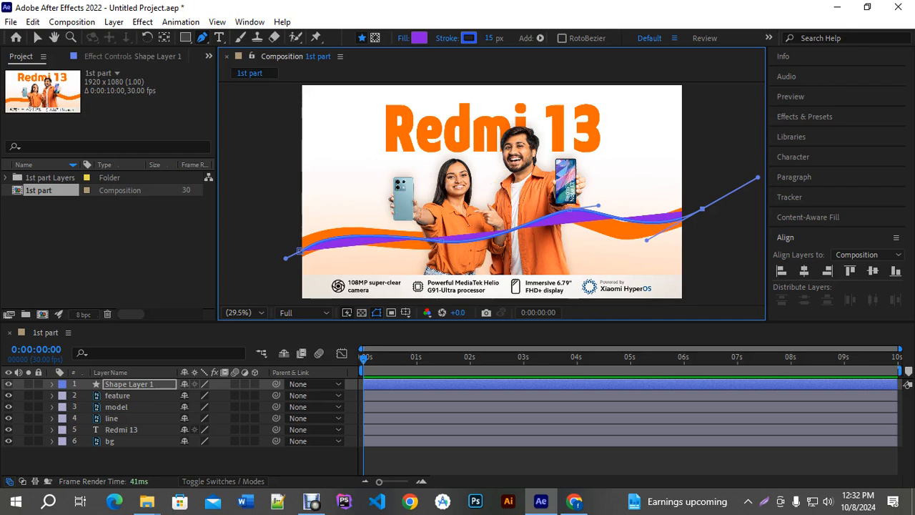
Step: Remove the fill from the traced wavy path by setting its fill type to None
click(418, 39)
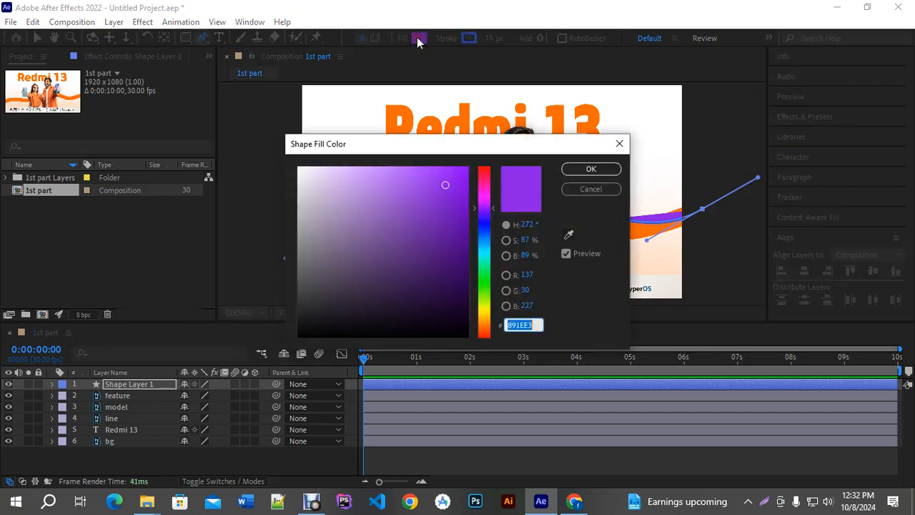
click(583, 190)
click(403, 38)
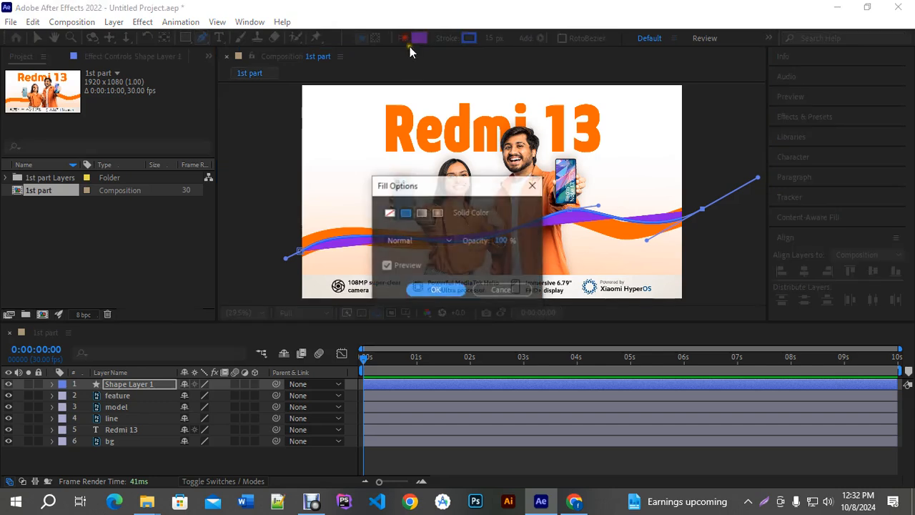
click(389, 213)
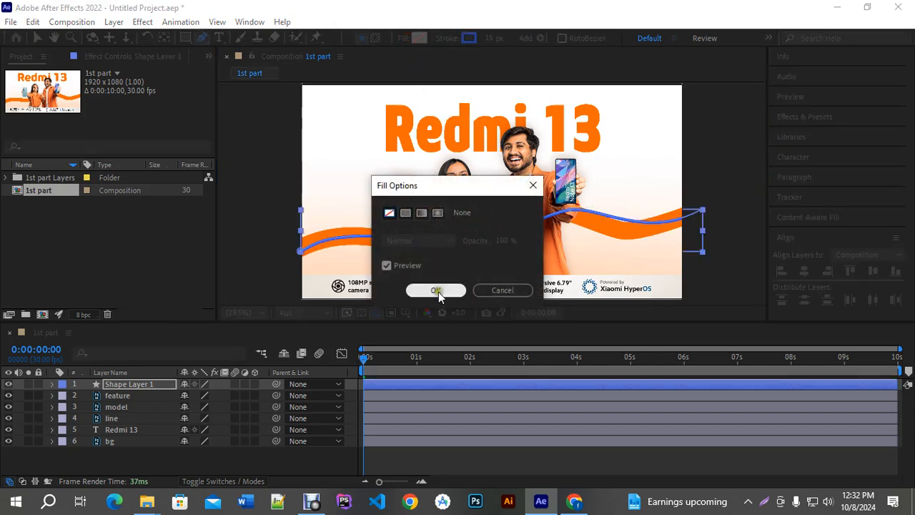
click(436, 290)
Step: Thicken the wavy path's stroke to 141 px and move its start point just past the composition's left edge
drag(492, 39, 569, 32)
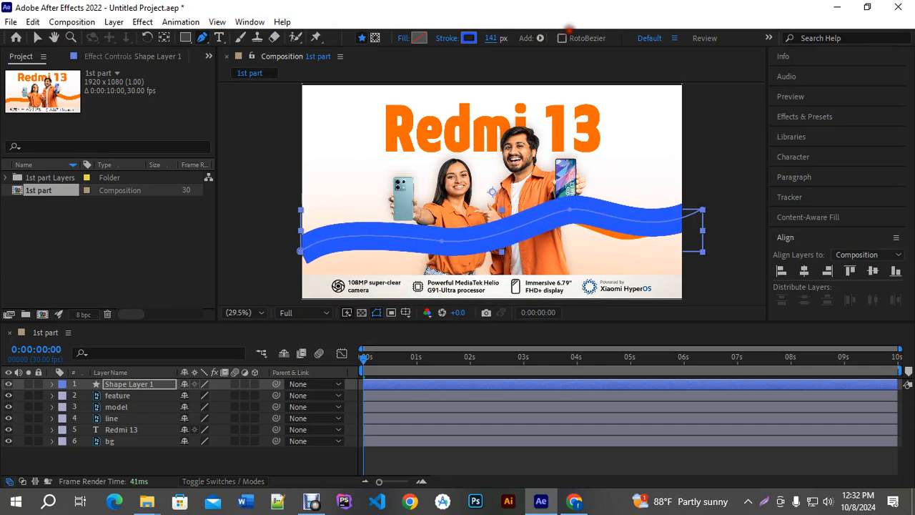
drag(300, 251, 289, 254)
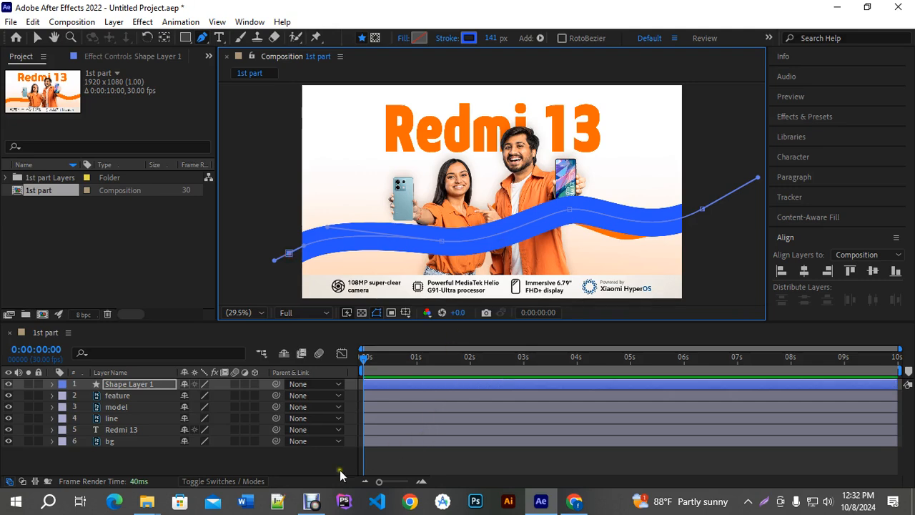
click(312, 500)
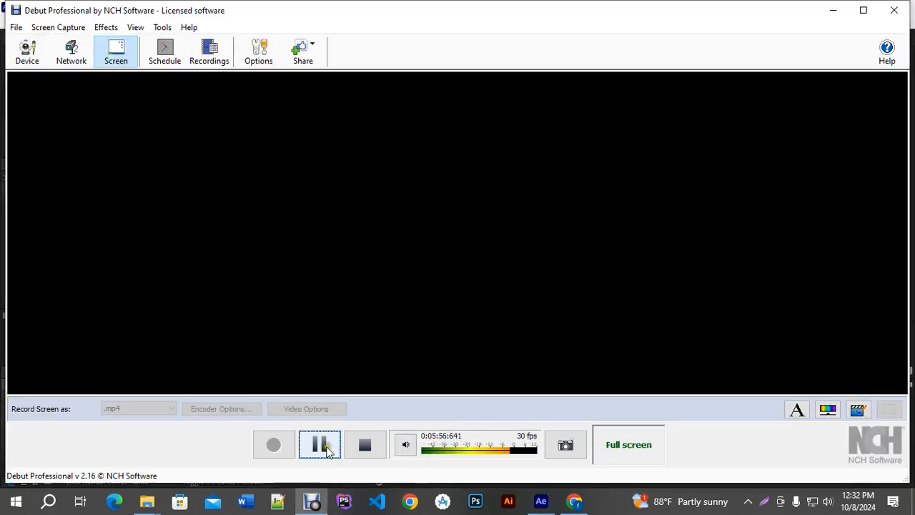
click(322, 446)
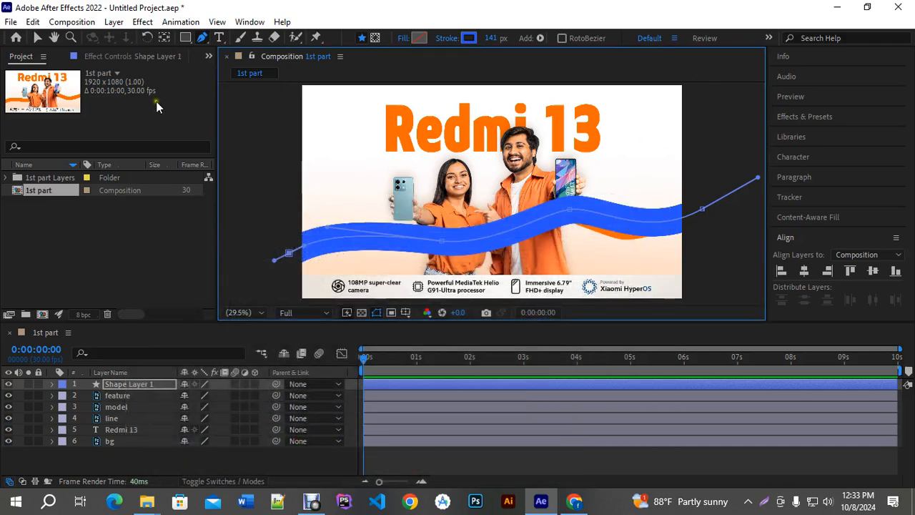
Step: Return to the Selection tool and delete the original imported line layer from the 1st part composition
click(37, 37)
click(145, 443)
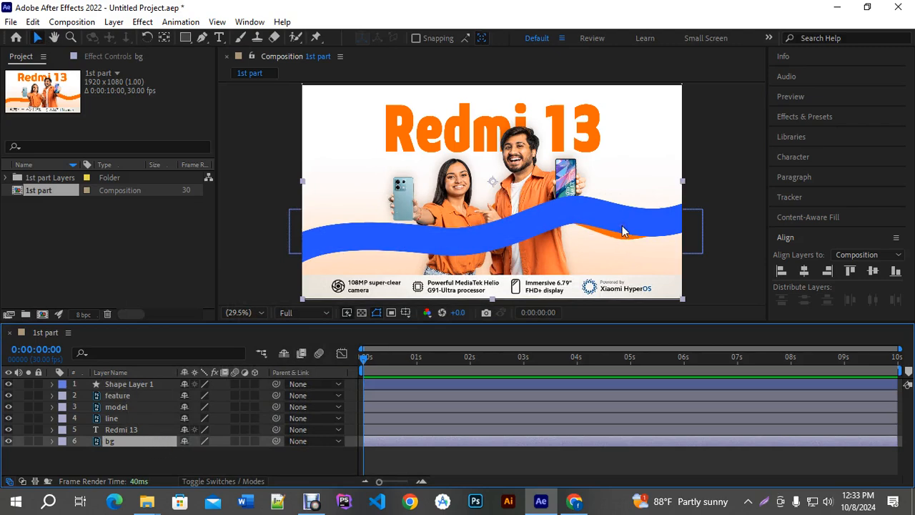
click(119, 418)
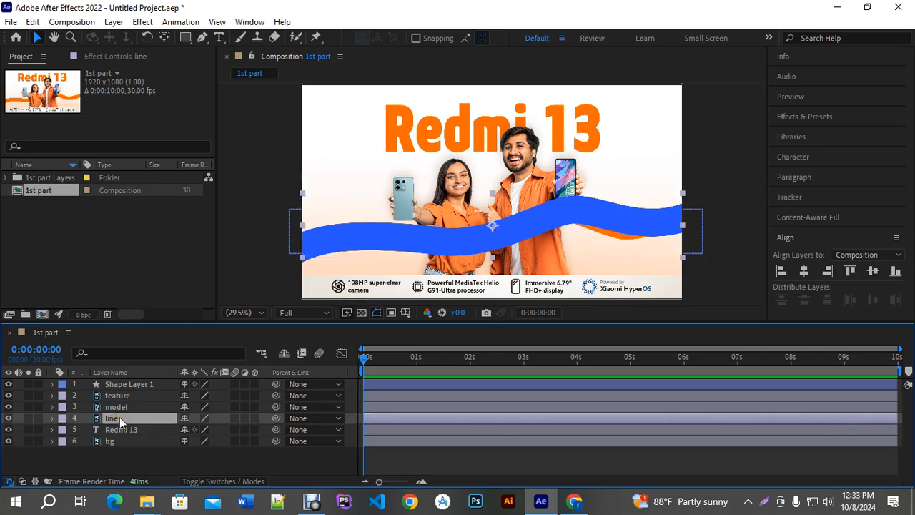
key(Delete)
Step: Move the wavy shape layer between the model and Redmi 13 layers and rename it line
drag(120, 387, 128, 419)
right_click(123, 407)
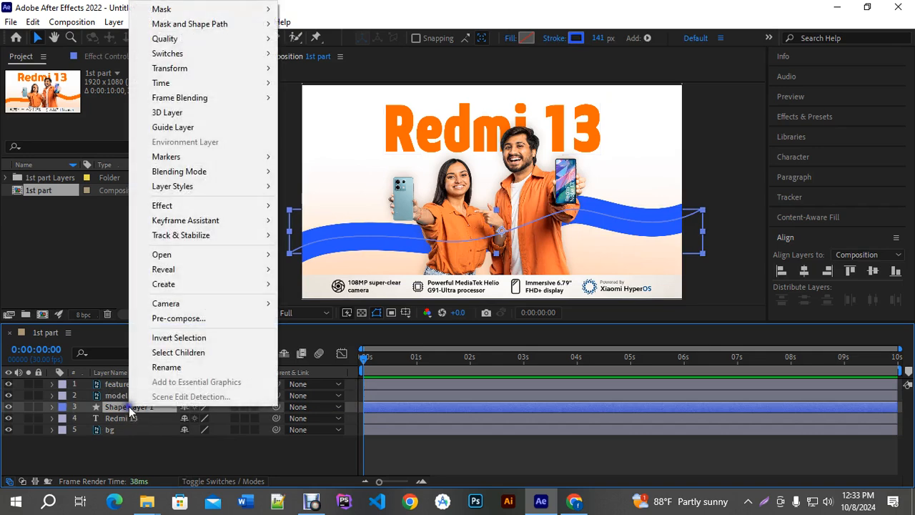
click(165, 373)
text(line)
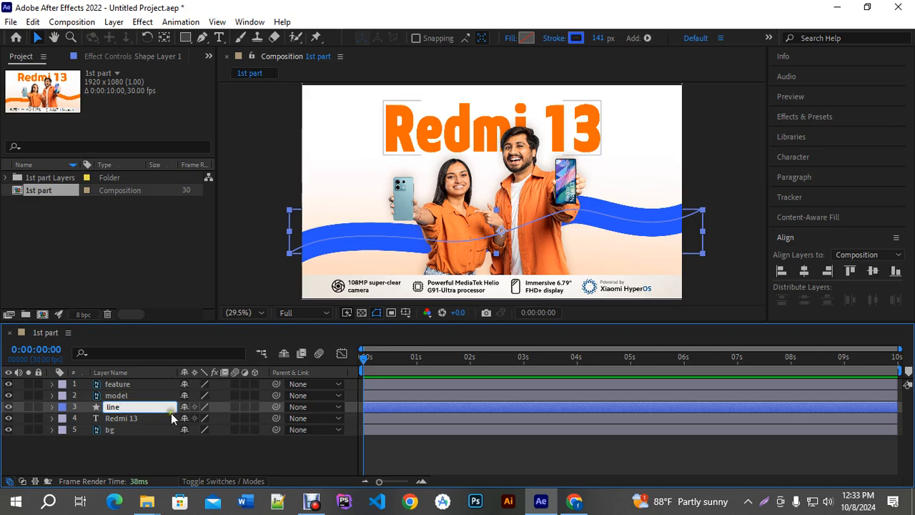
click(136, 438)
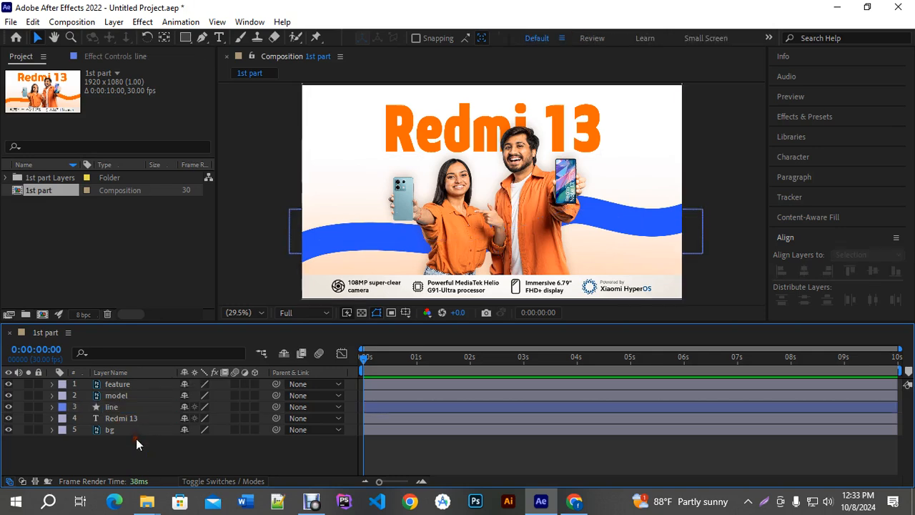
Step: Change the line layer's stroke type from solid colour to Linear Gradient
click(120, 405)
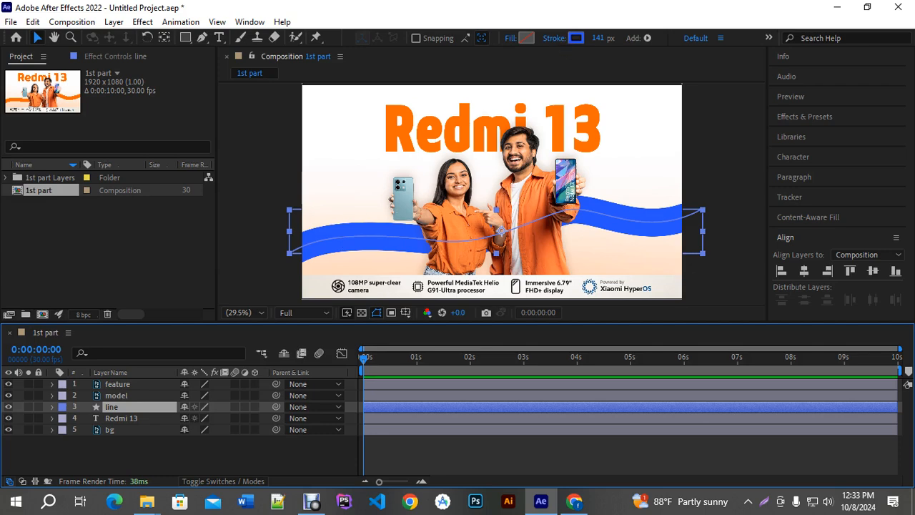
click(554, 38)
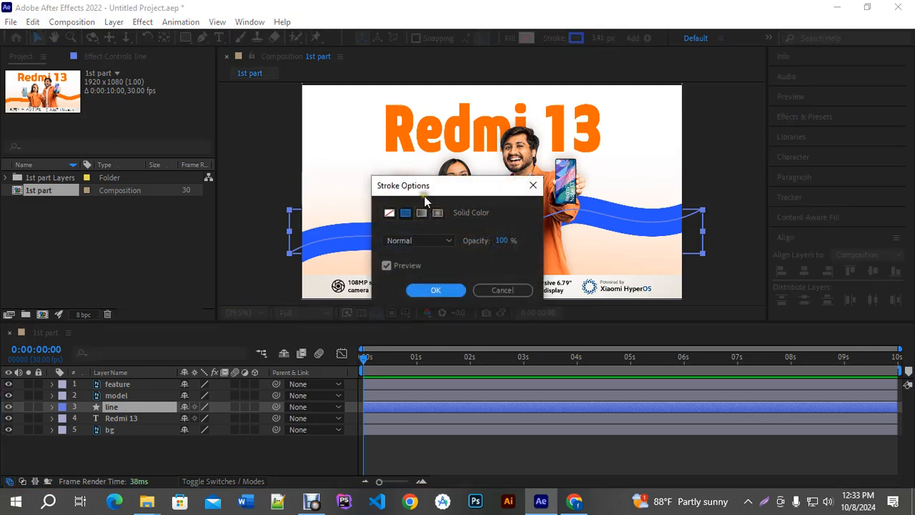
click(422, 216)
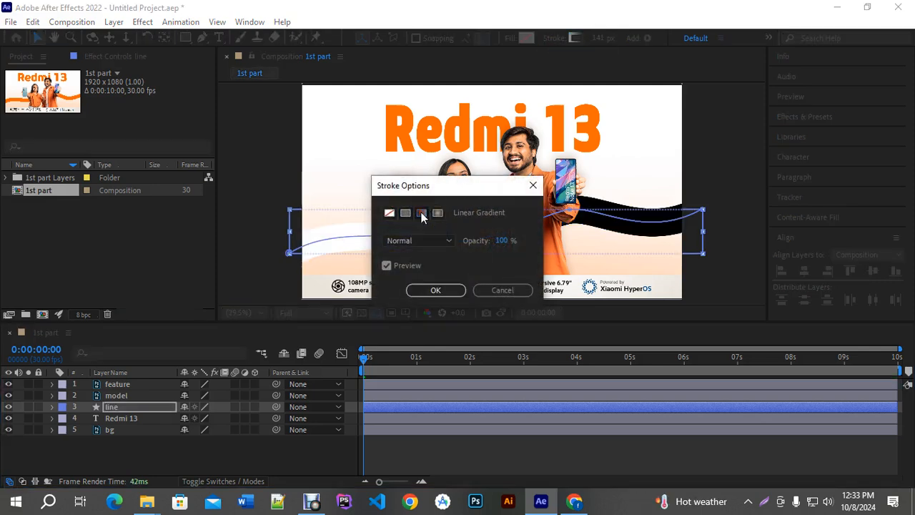
click(435, 289)
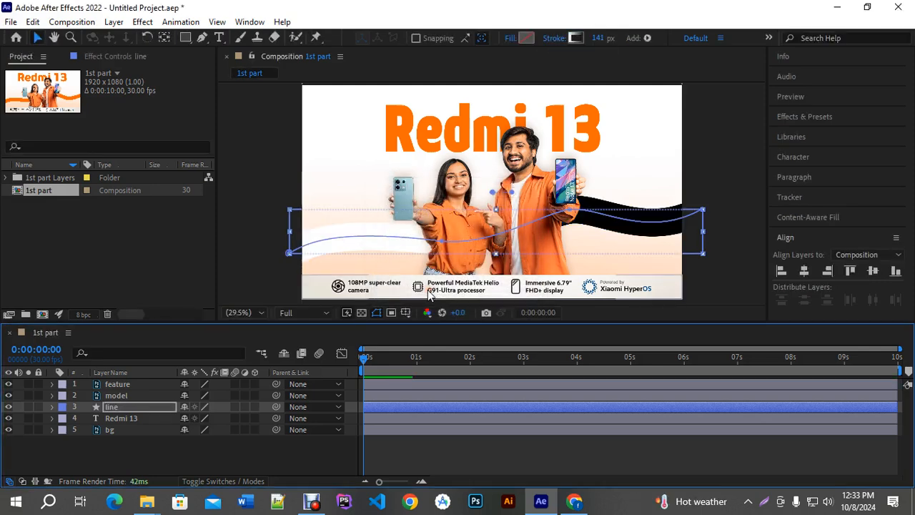
Step: Set the stroke gradient's start colour to the orange FF6900 by sampling the Redmi 13 title with the eyedropper
click(575, 38)
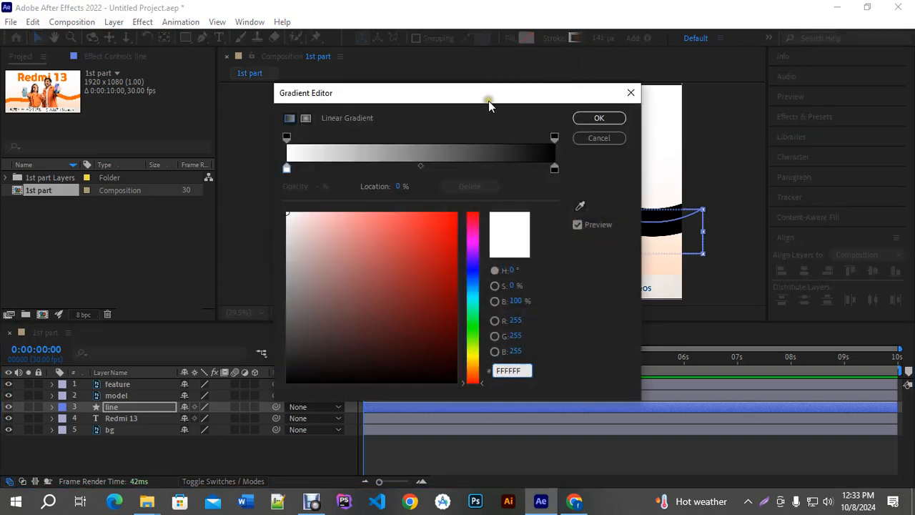
drag(489, 94, 764, 93)
click(606, 168)
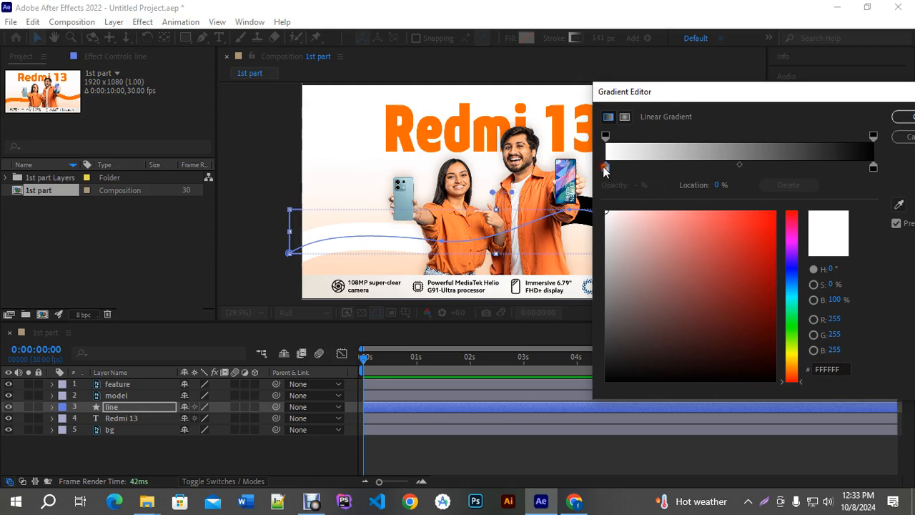
click(897, 205)
click(556, 112)
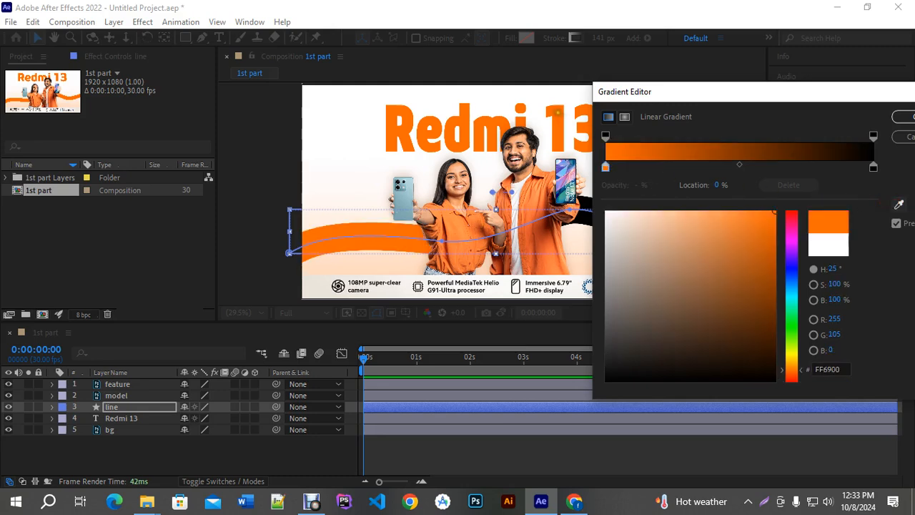
Step: Sample the title's orange for the stroke gradient's end colour, darken it to A24503, and apply the gradient
drag(639, 92, 445, 191)
click(672, 263)
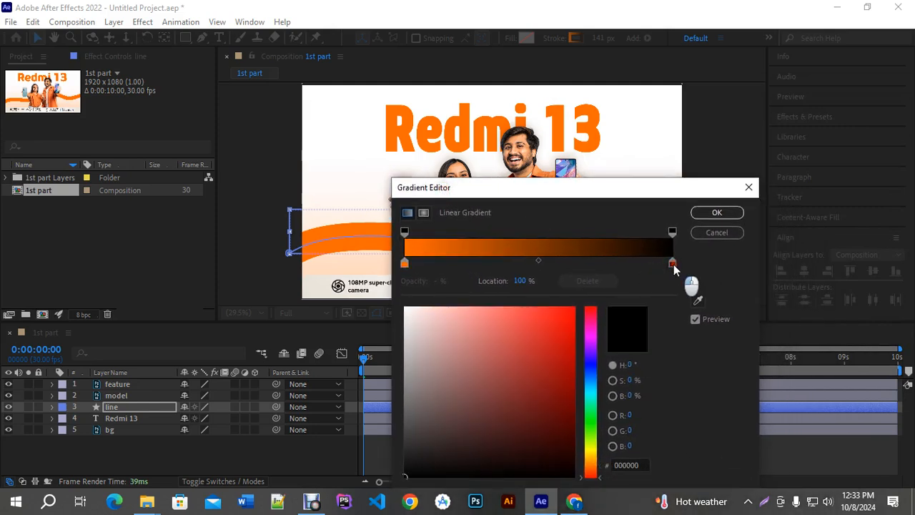
click(698, 301)
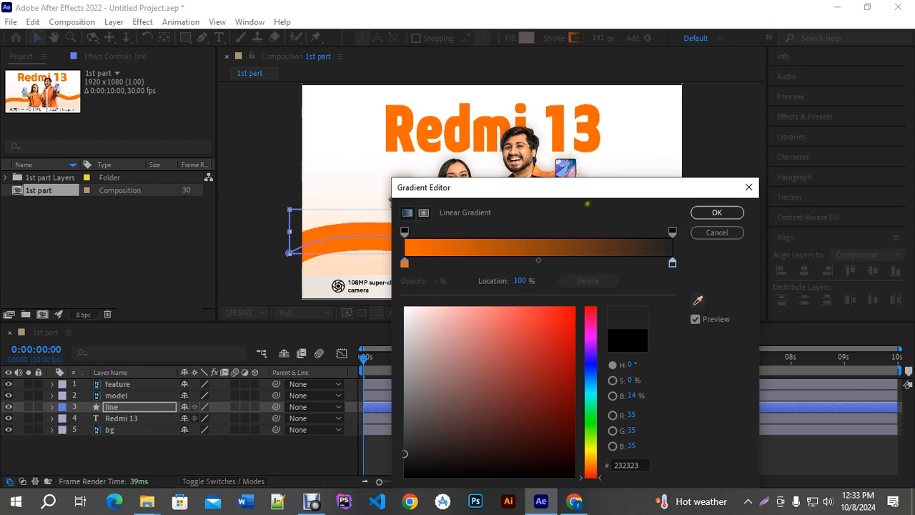
click(466, 123)
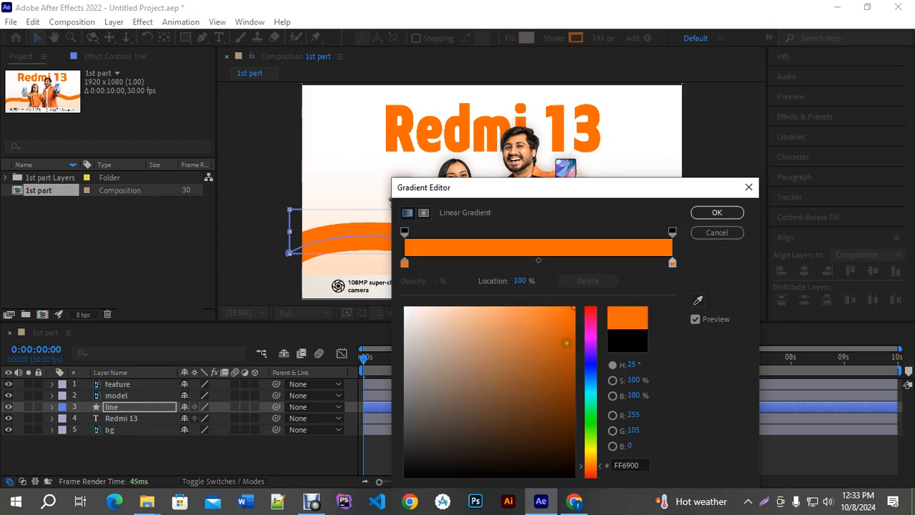
drag(565, 344, 571, 368)
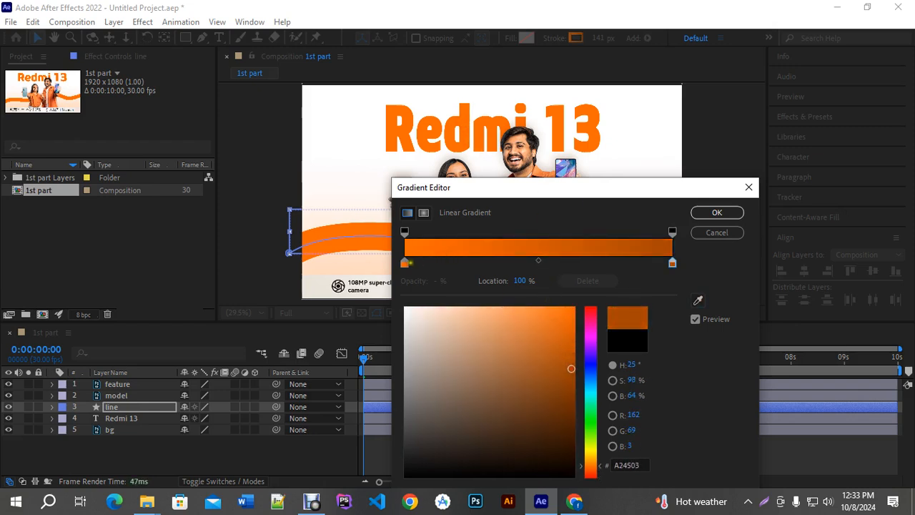
click(719, 212)
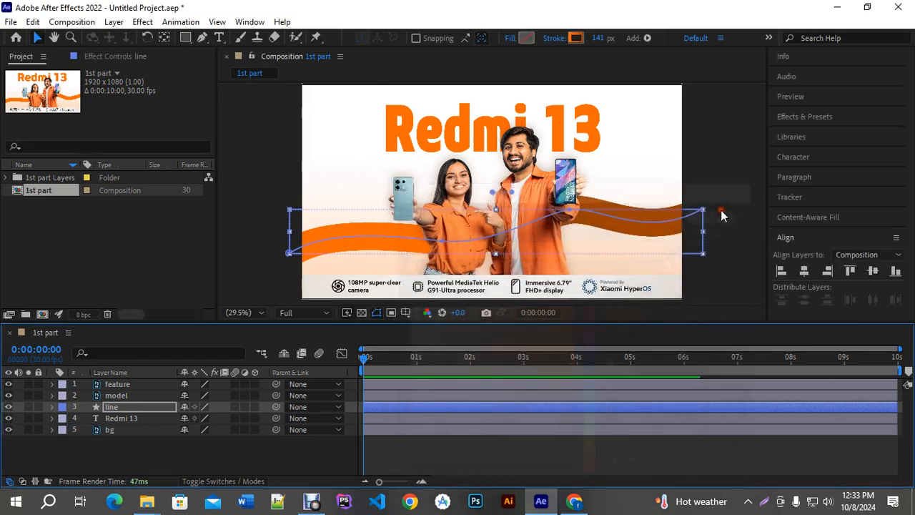
Step: Lighten the line stroke gradient's end colour to CD6318
click(575, 39)
click(672, 263)
mouse_move(552, 326)
mouse_down()
mouse_move(563, 341)
mouse_move(554, 339)
mouse_up()
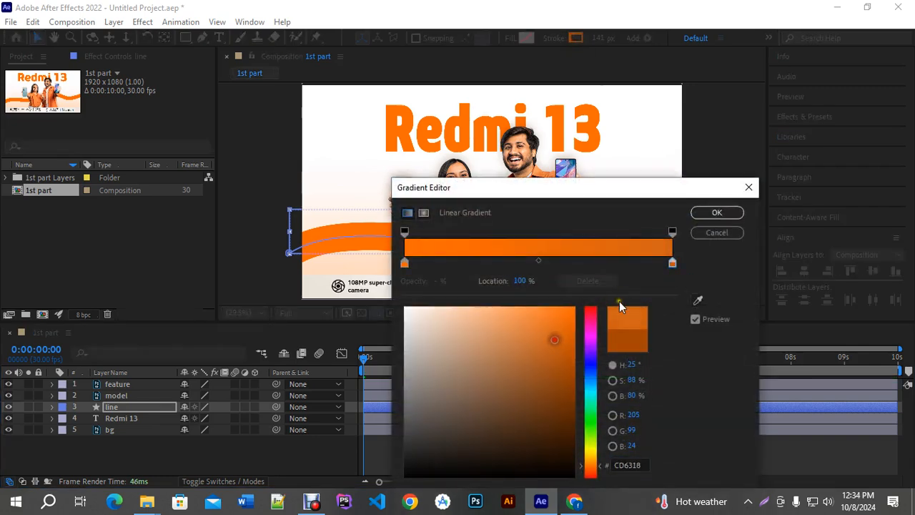
click(719, 211)
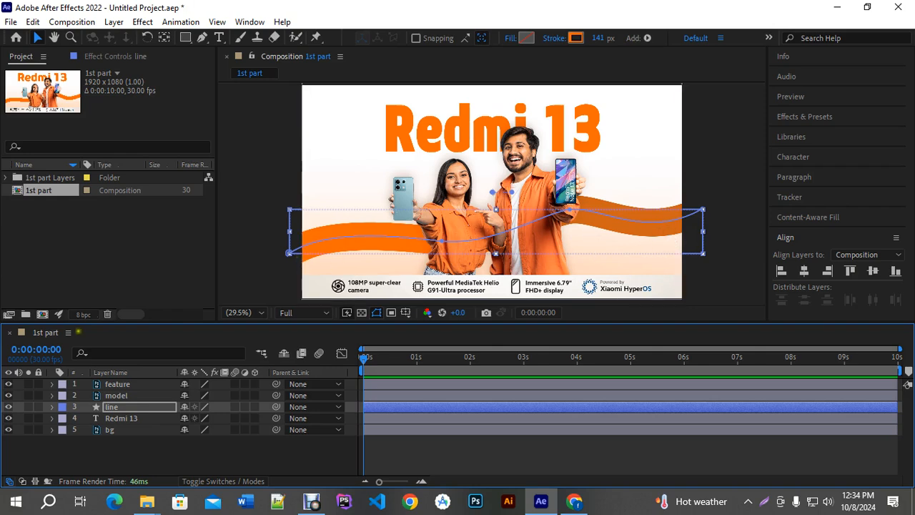
Step: Expand the line layer's Gradient Stroke 1 Taper properties in an enlarged timeline and set the taper's End Length to 60%
drag(175, 325, 175, 259)
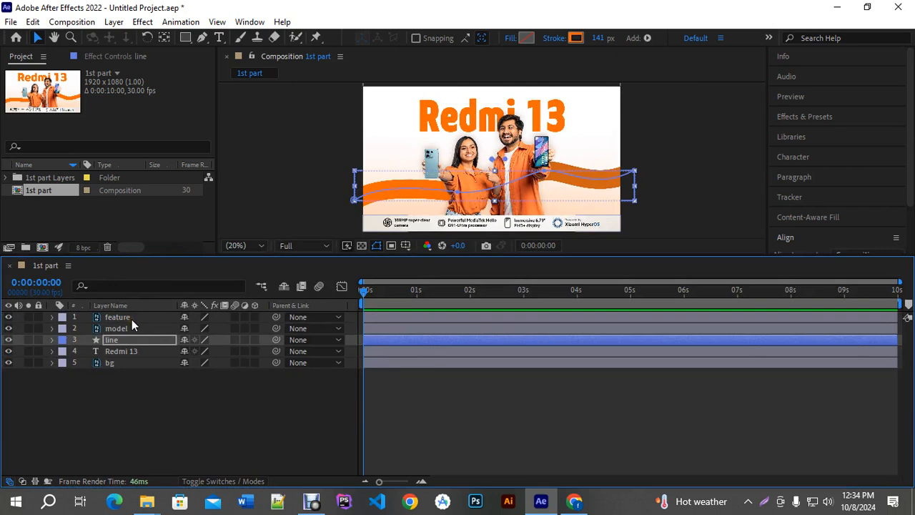
click(52, 340)
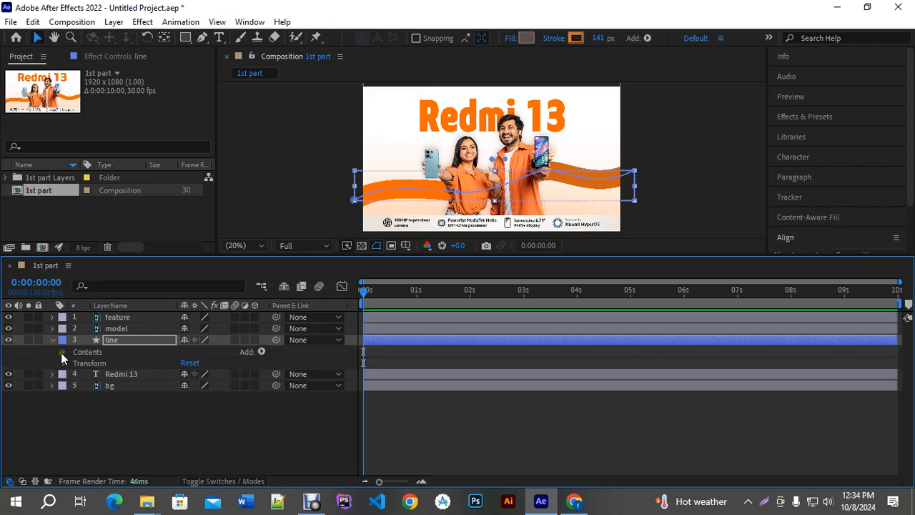
click(63, 351)
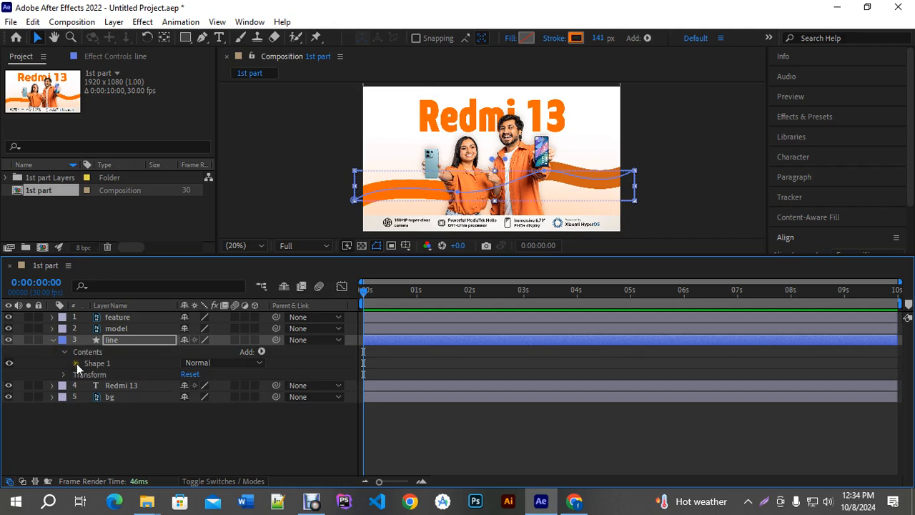
click(75, 363)
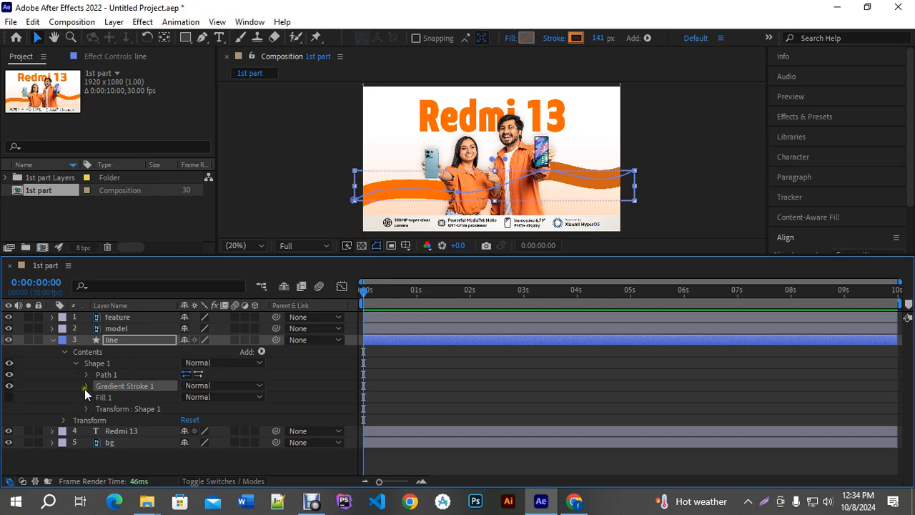
click(87, 386)
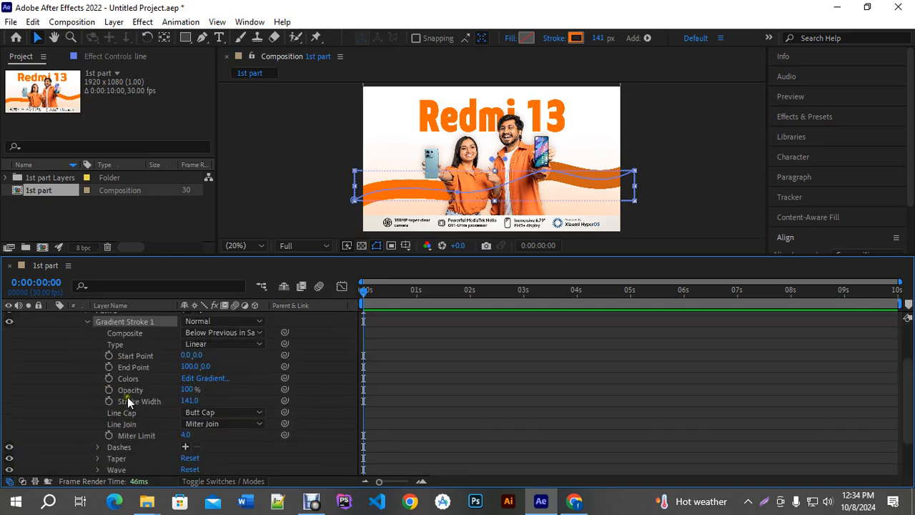
click(118, 459)
scroll(131, 434, down, 1)
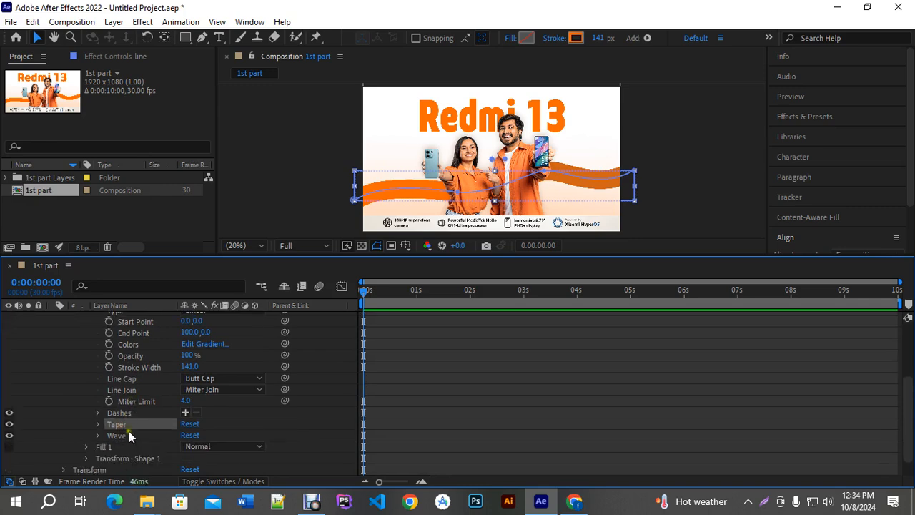
click(98, 424)
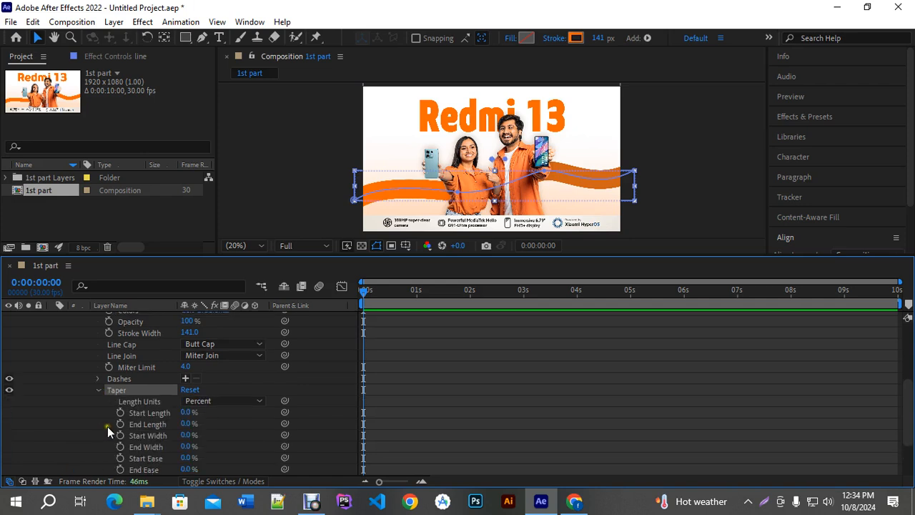
drag(184, 424, 220, 423)
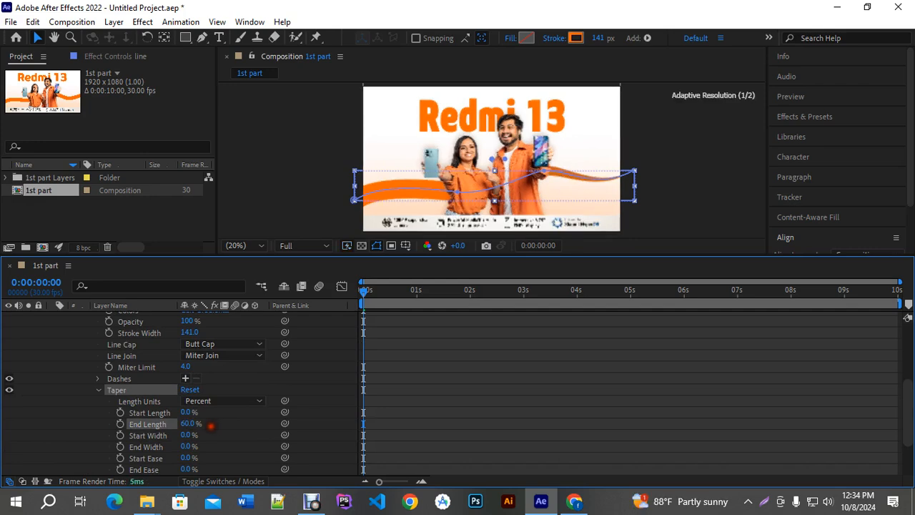
scroll(613, 190, up, 2)
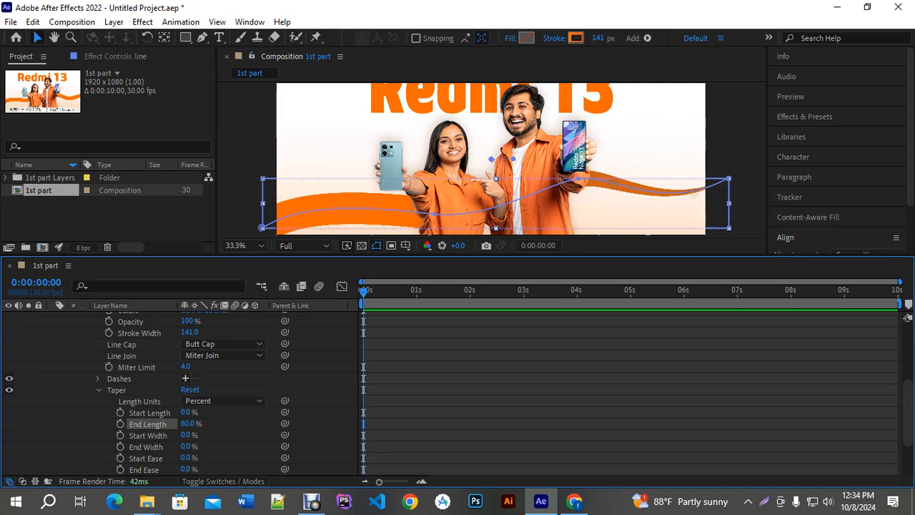
Step: Return the line stroke's taper End Length to 0% and set its Start Length to 67%
mouse_move(186, 423)
mouse_down()
mouse_move(132, 423)
mouse_move(245, 411)
mouse_move(228, 414)
mouse_up()
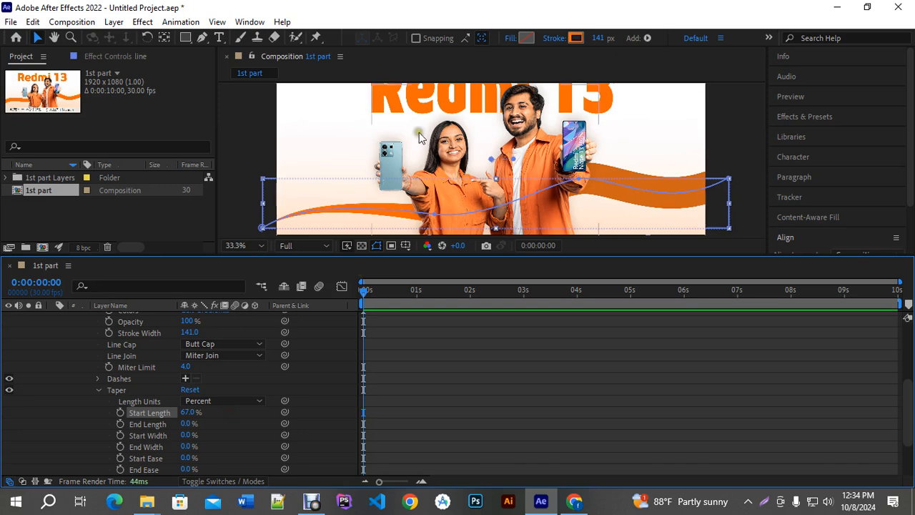
key(comma)
scroll(114, 349, up, 10)
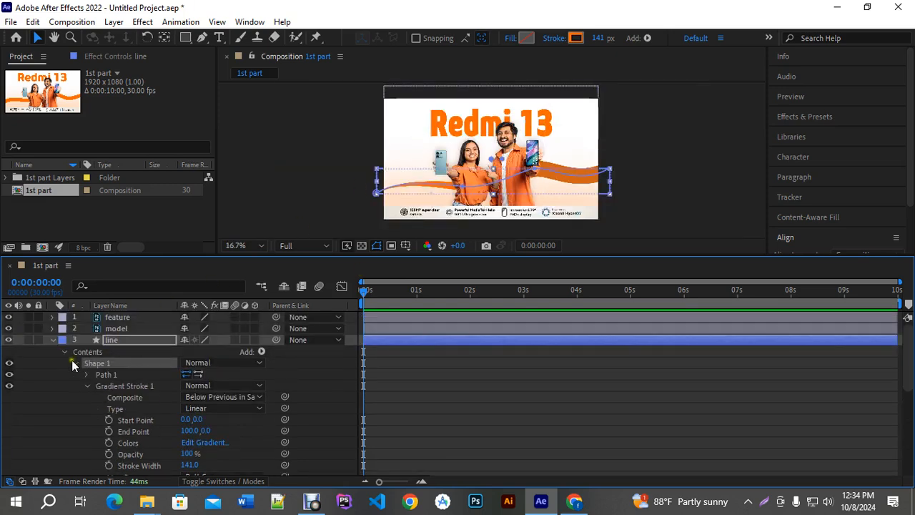
Step: Collapse and reopen the line's Gradient Stroke 1 Taper properties, and set the stroke width to 151 px
scroll(74, 369, down, 2)
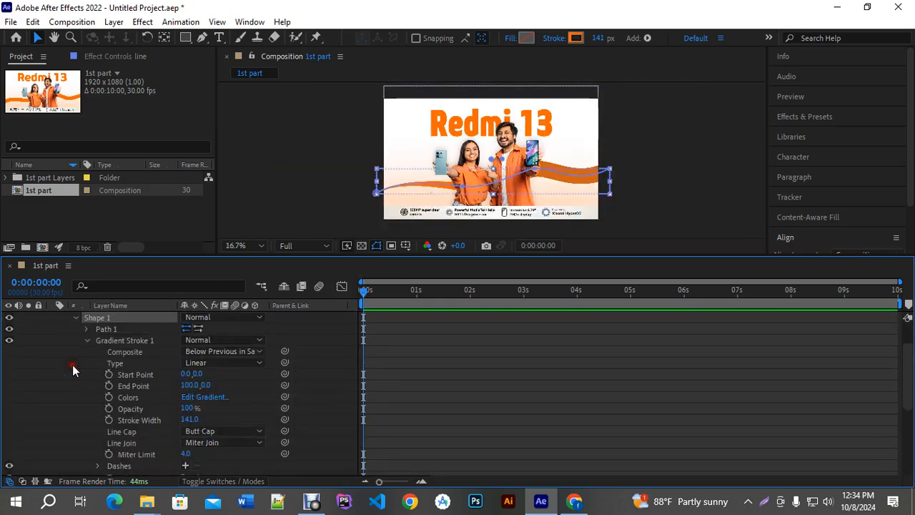
click(87, 349)
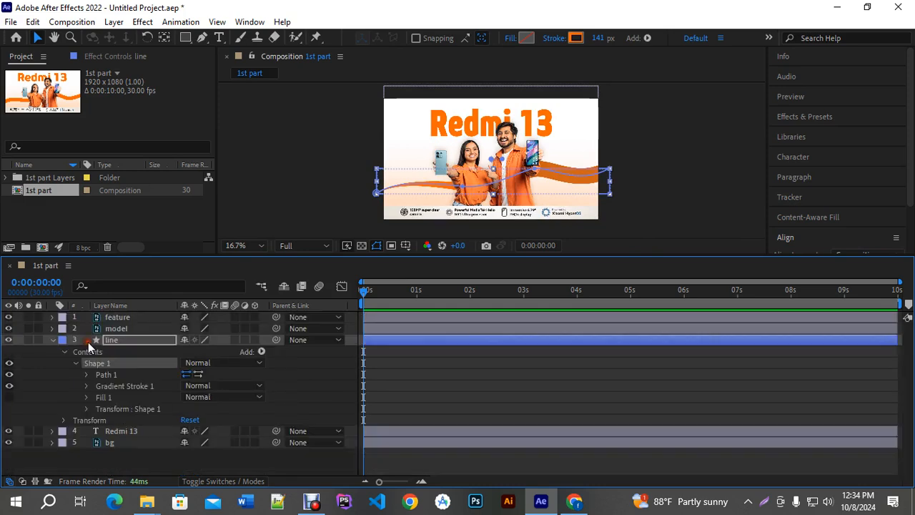
click(144, 387)
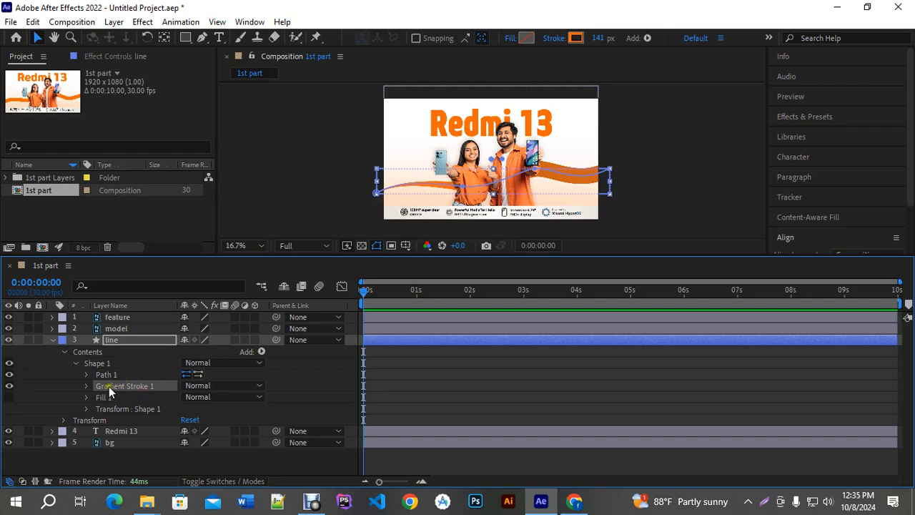
click(85, 387)
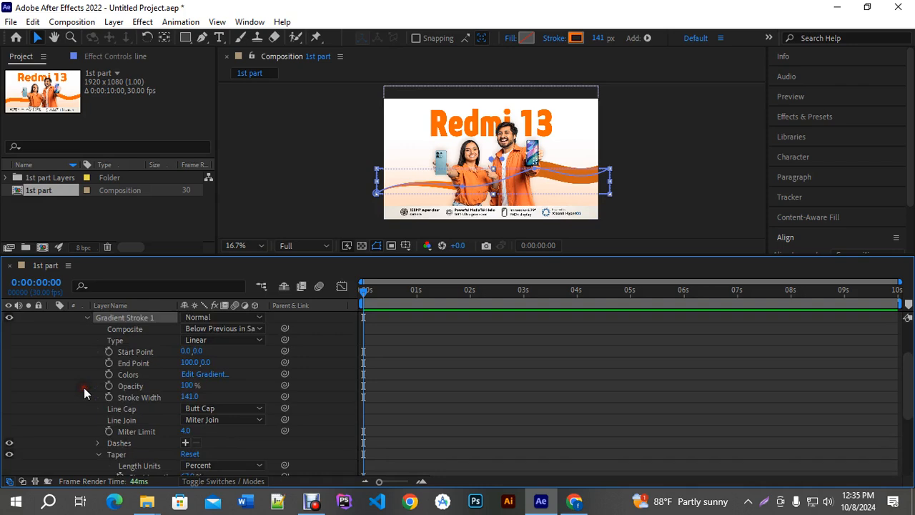
click(108, 453)
scroll(152, 428, down, 3)
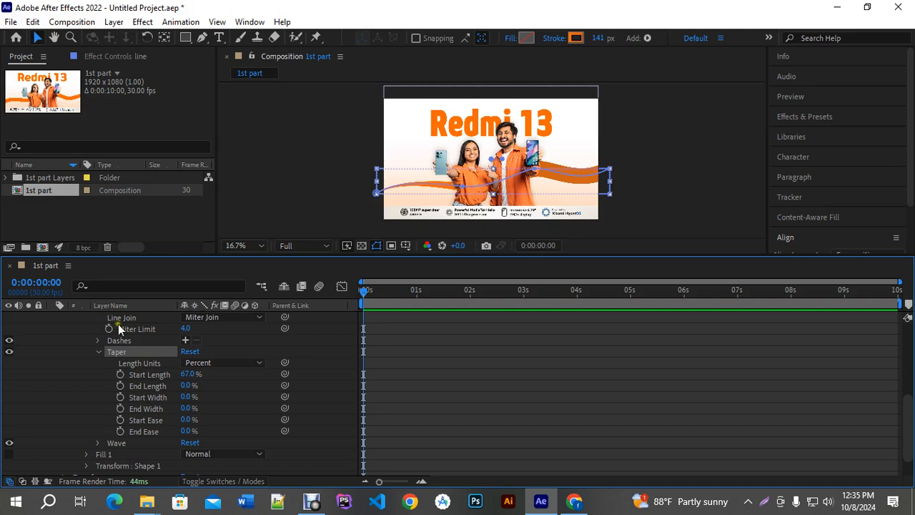
scroll(486, 174, up, 2)
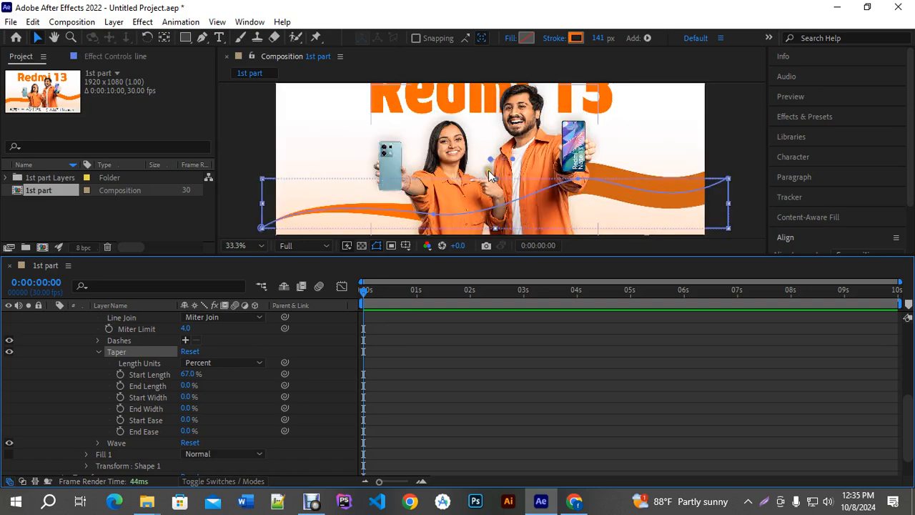
drag(602, 43, 609, 40)
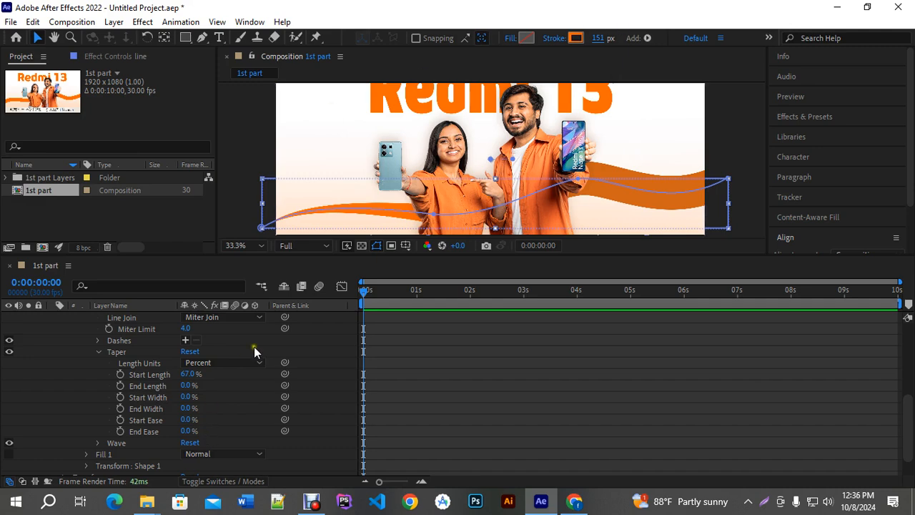
Step: Reorder the line's stroke gradient by moving the FF6900 stop to 57.7% and the CD6318 stop to 0%, and apply it
click(576, 37)
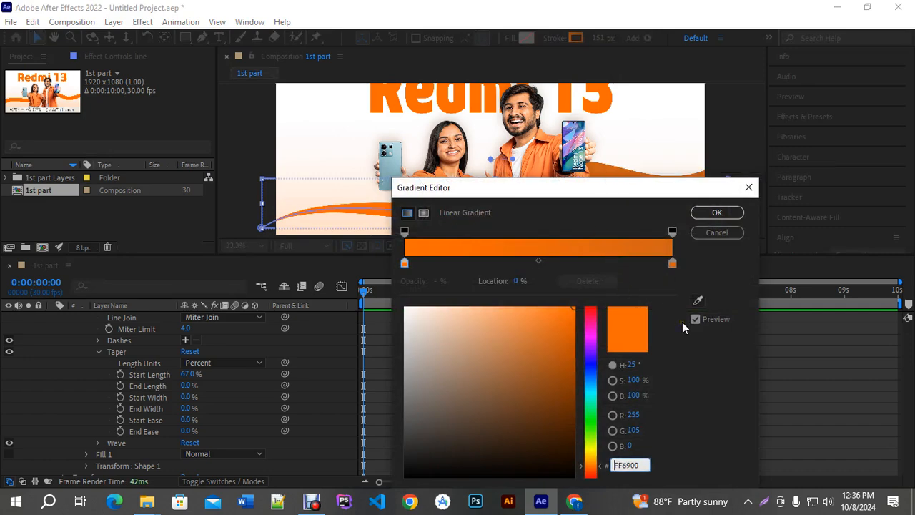
drag(405, 263, 559, 264)
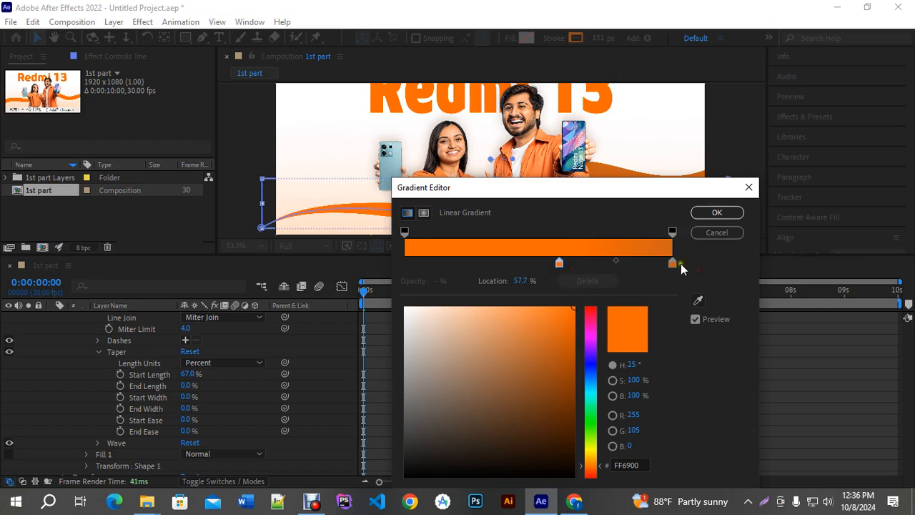
drag(680, 265, 372, 285)
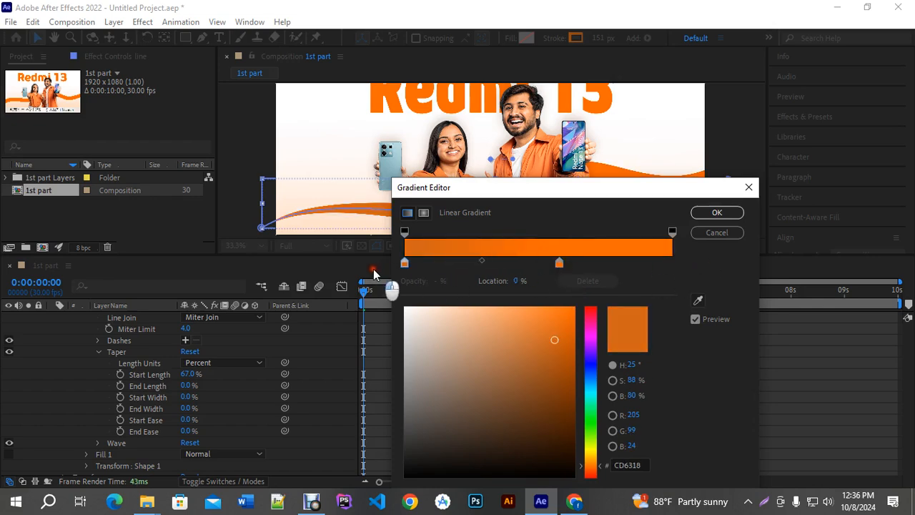
click(715, 212)
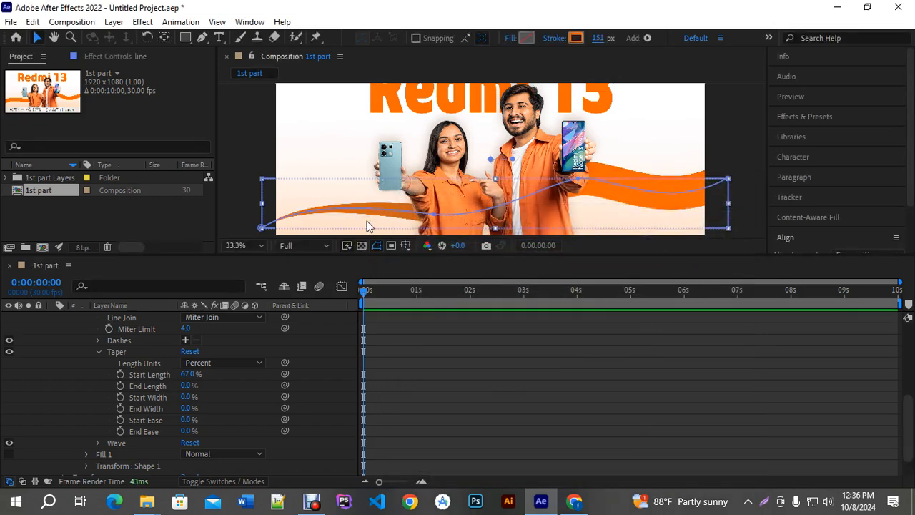
Step: Try narrowing the line shape horizontally from both sides about its centre
key(comma)
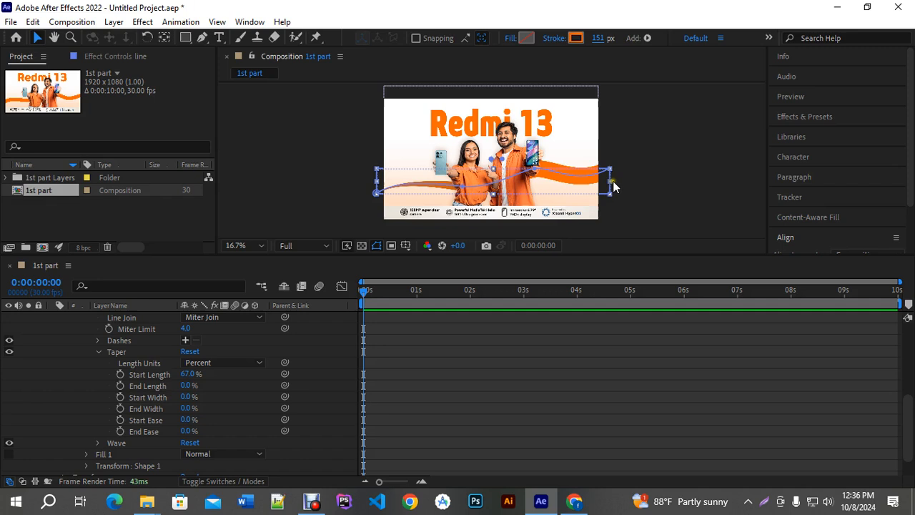
drag(609, 181, 587, 181)
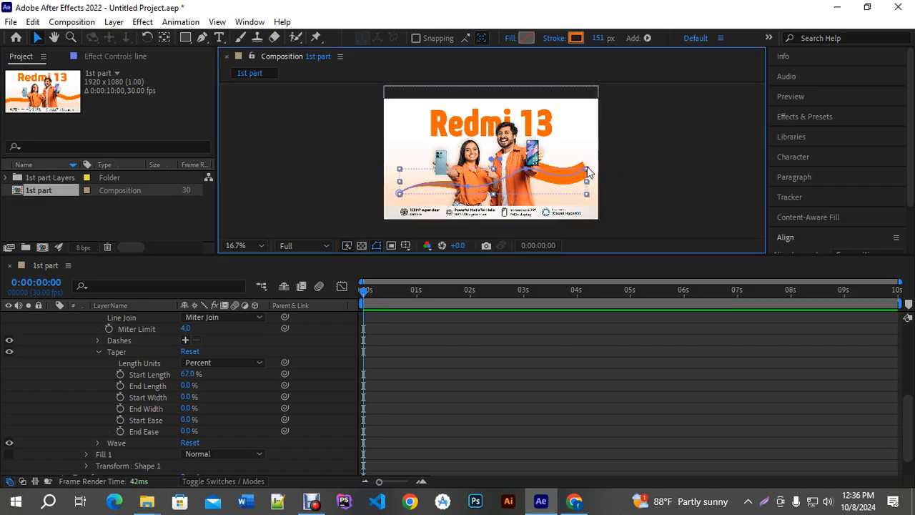
key(ctrl+z)
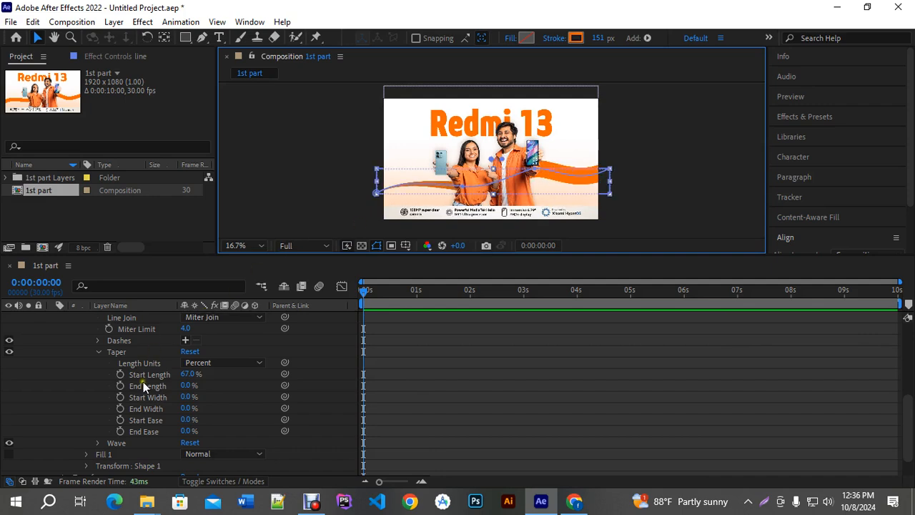
Step: Set the line stroke's Line Cap to Round Cap and collapse the line layer's properties
click(98, 351)
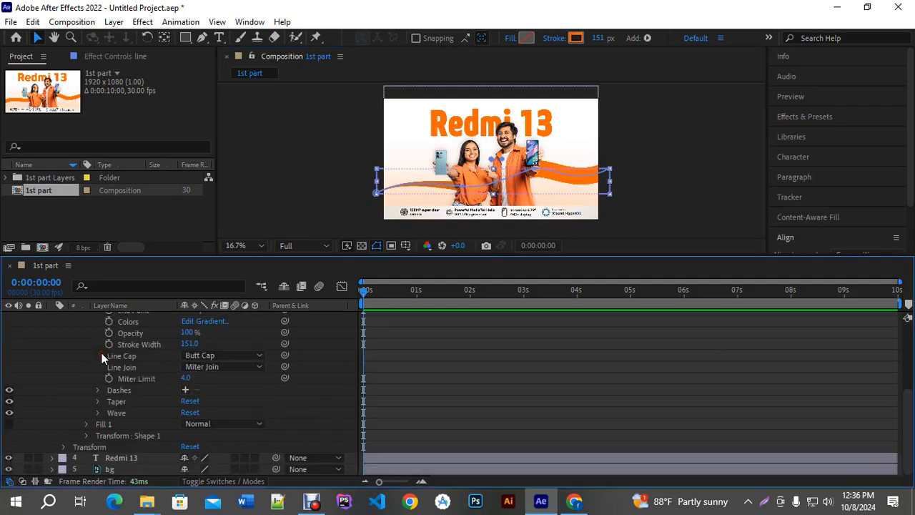
click(126, 356)
click(206, 355)
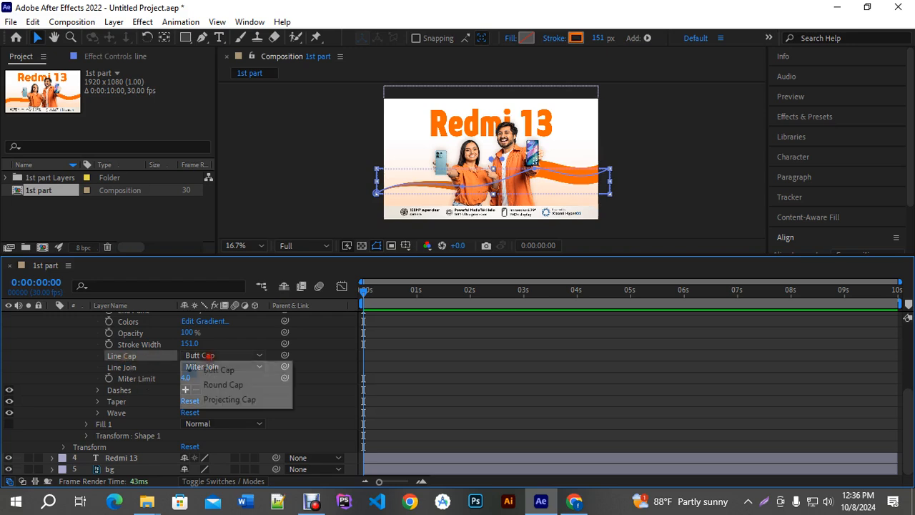
click(218, 386)
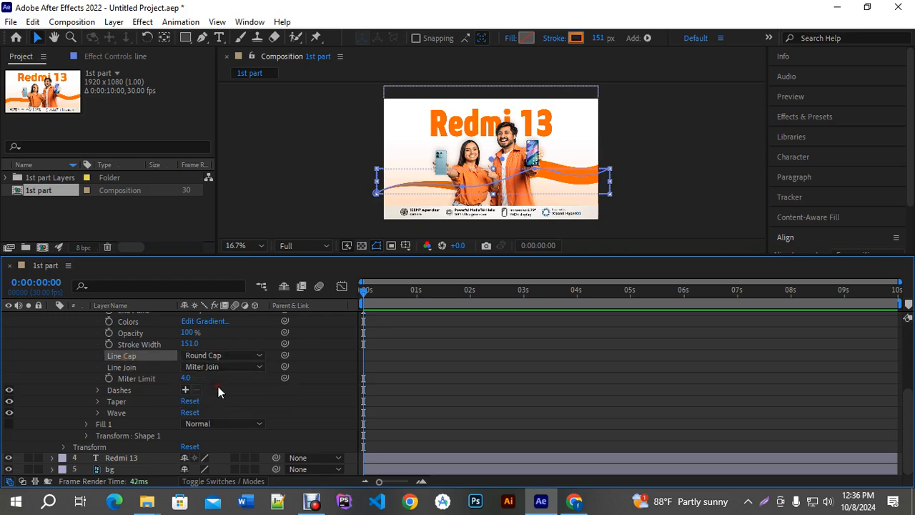
scroll(117, 370, up, 10)
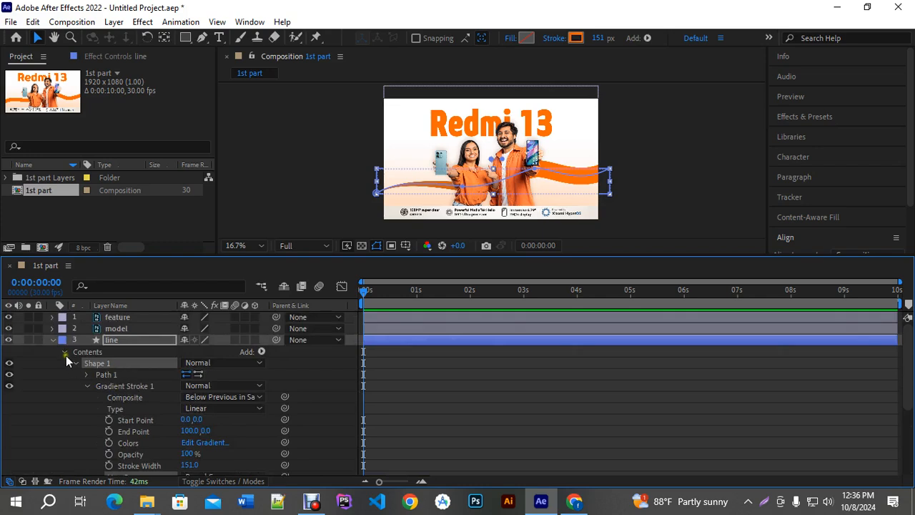
click(51, 340)
click(109, 395)
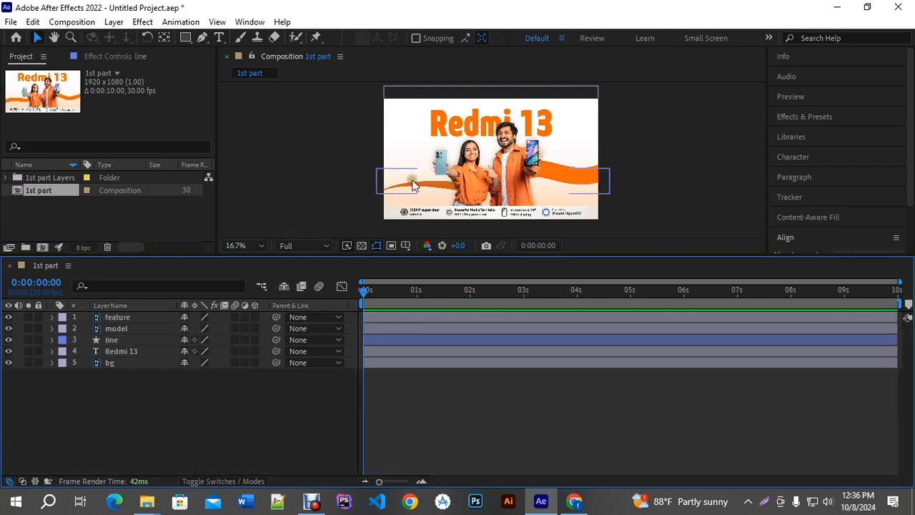
Step: Enlarge the composition viewer by shrinking the timeline, and fit the whole composition in it
drag(430, 257, 428, 366)
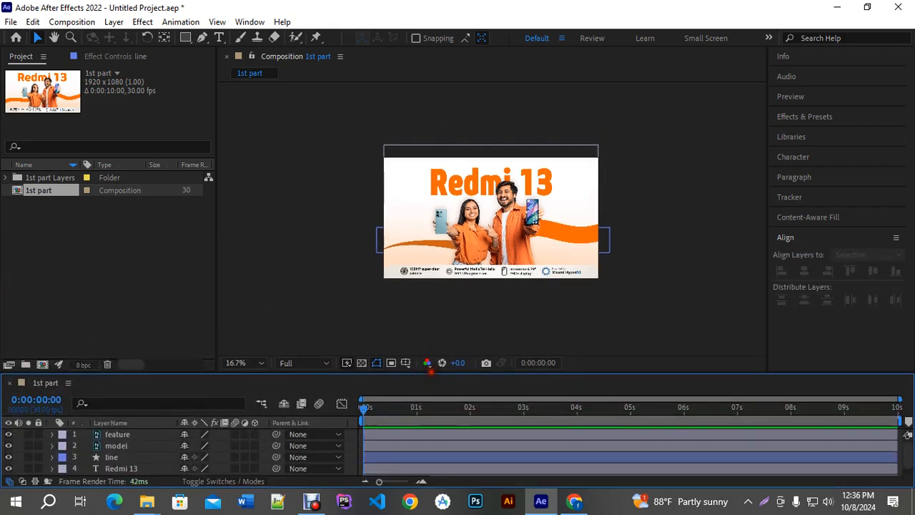
click(269, 366)
click(246, 139)
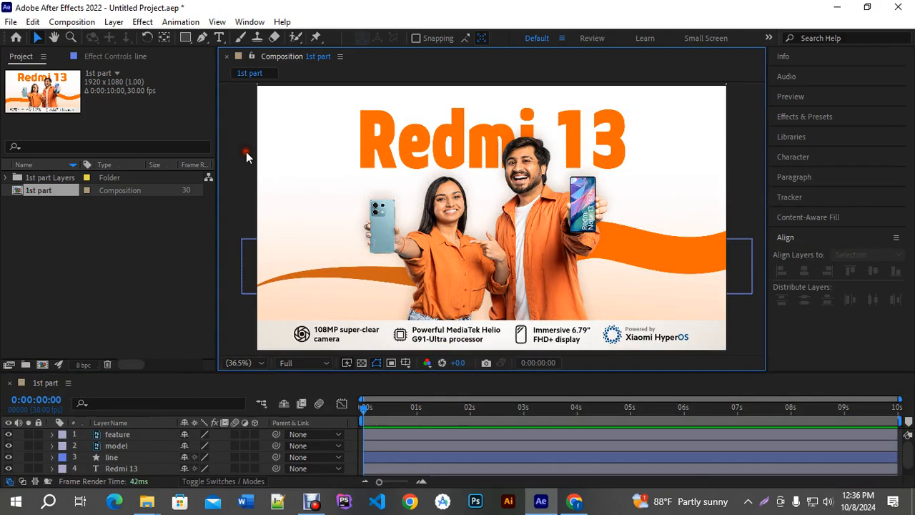
Step: Save the project as ADS Project.aep in the Work File folder on the Desktop
key(ctrl+s)
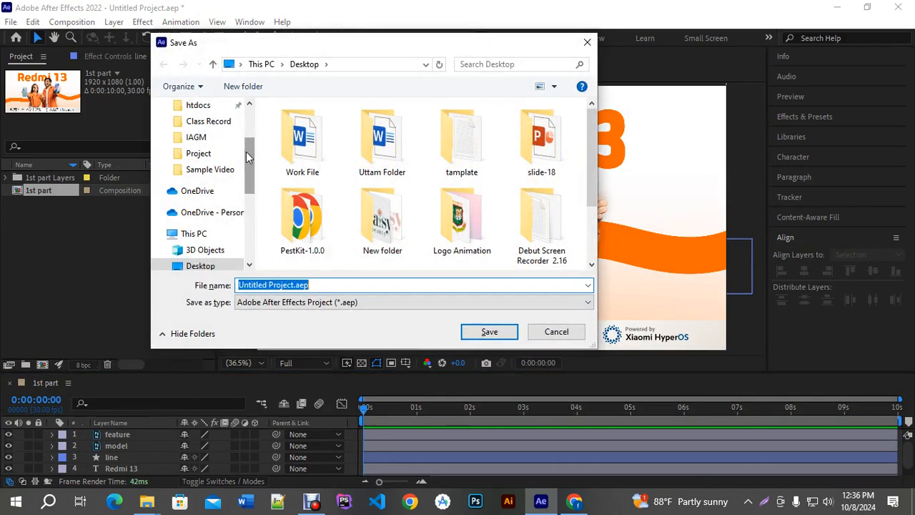
scroll(303, 200, down, 1)
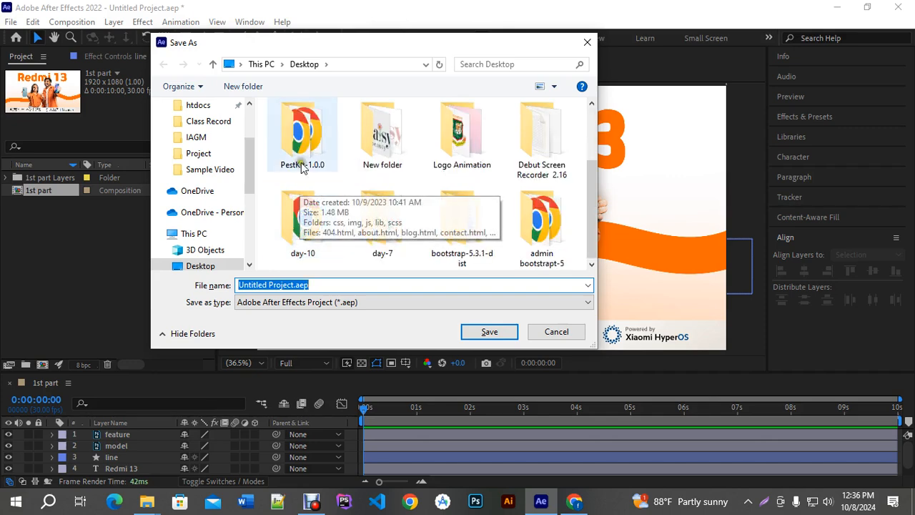
scroll(308, 151, up, 1)
double_click(308, 150)
click(259, 285)
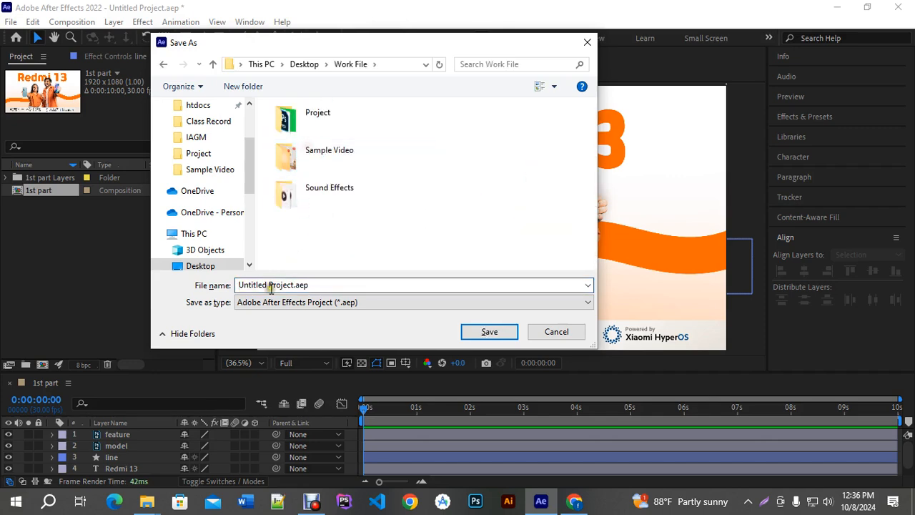
drag(266, 284, 25, 290)
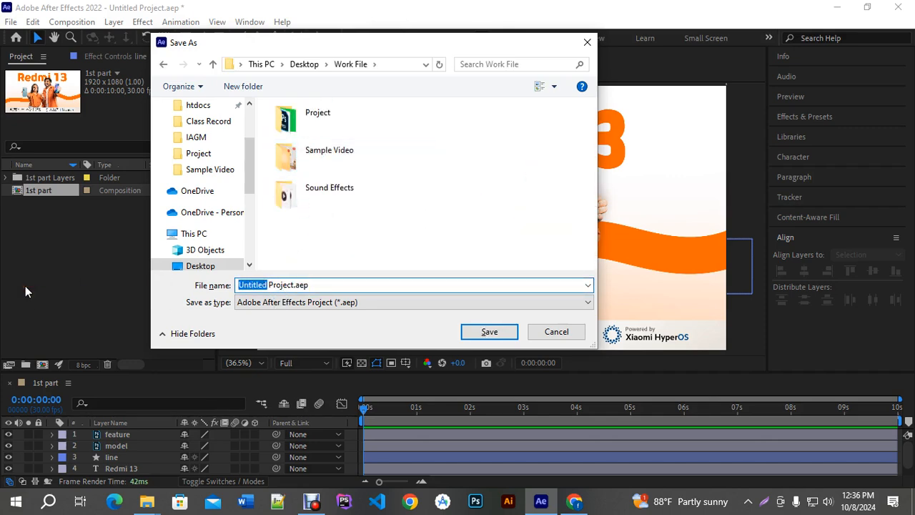
text(AD)
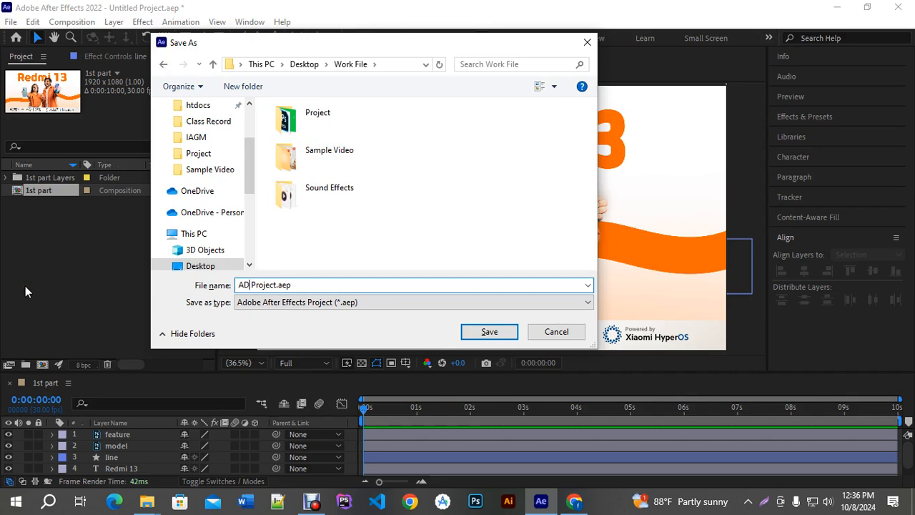
text( S)
click(473, 330)
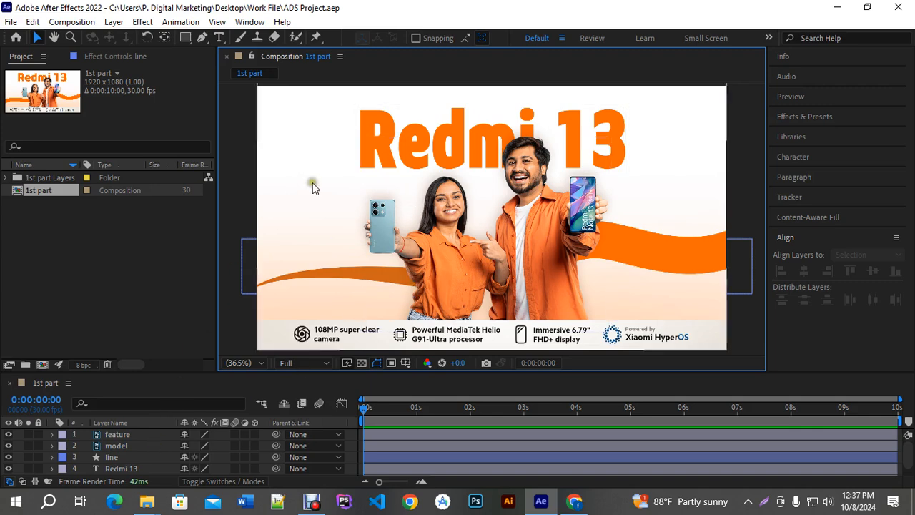
Step: Draw a rectangular mask on the feature layer enclosing the whole feature strip, slightly beyond its edges
click(341, 343)
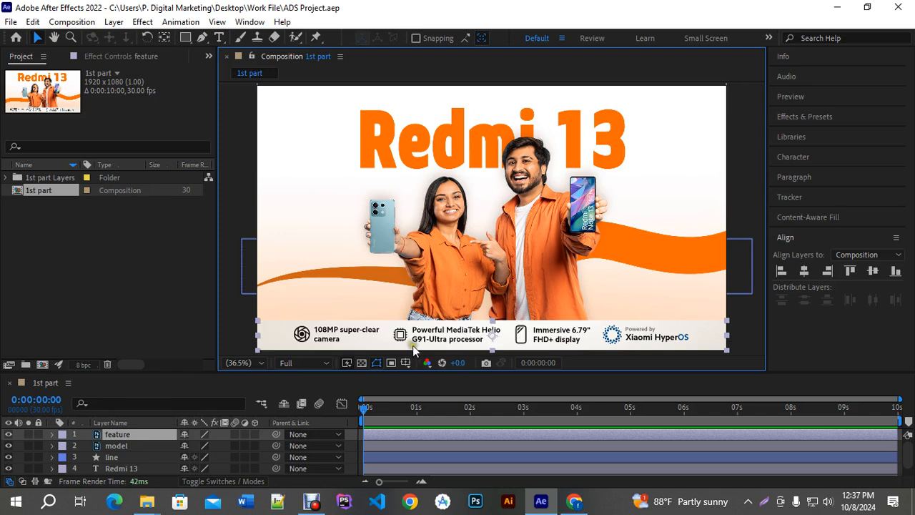
scroll(531, 284, down, 3)
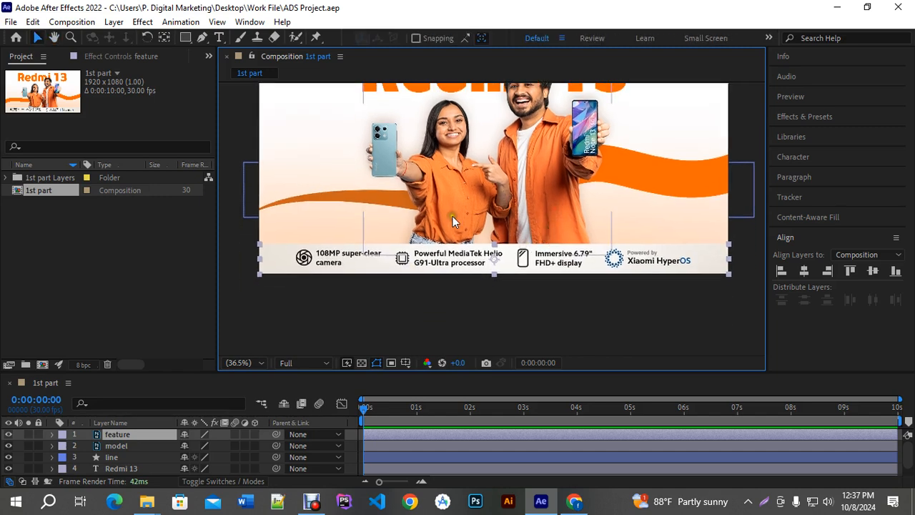
click(185, 37)
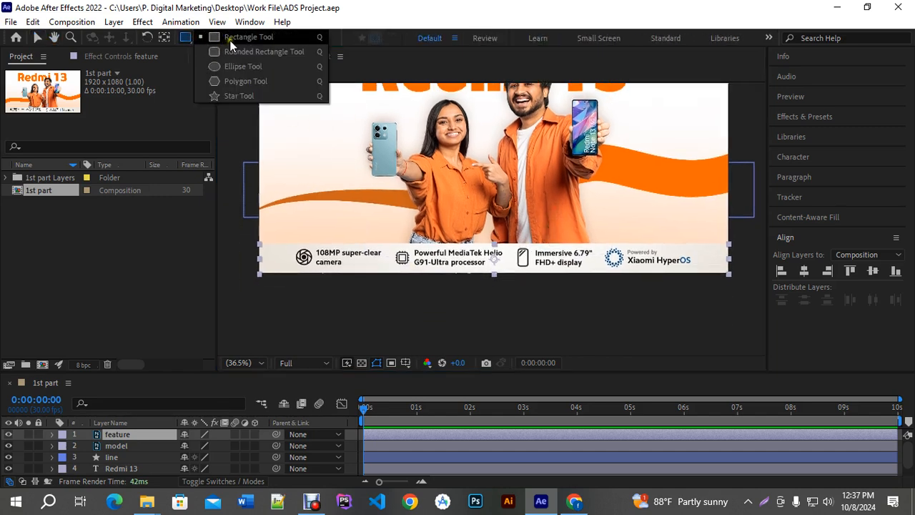
click(229, 42)
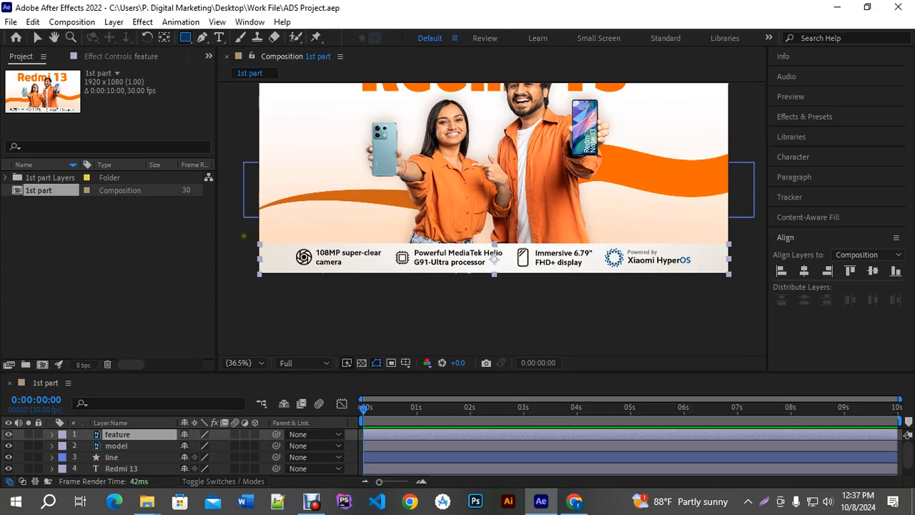
drag(244, 236, 739, 284)
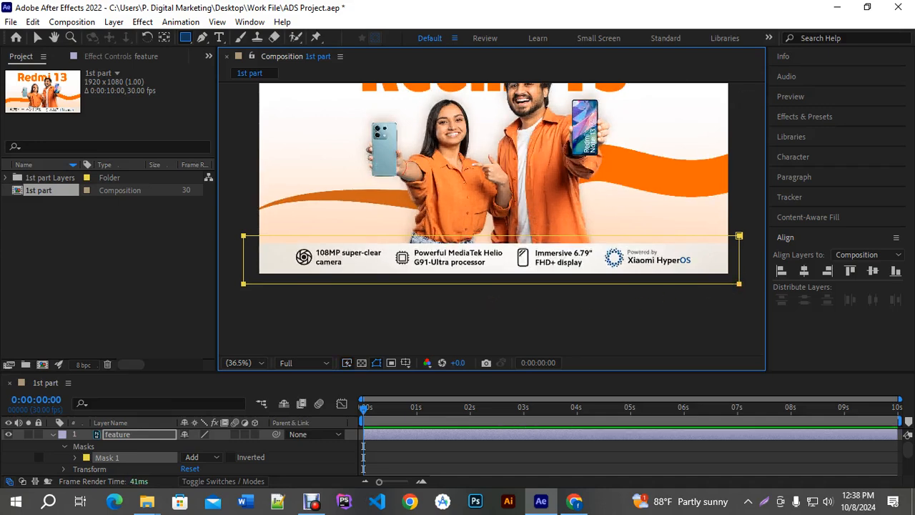
click(40, 41)
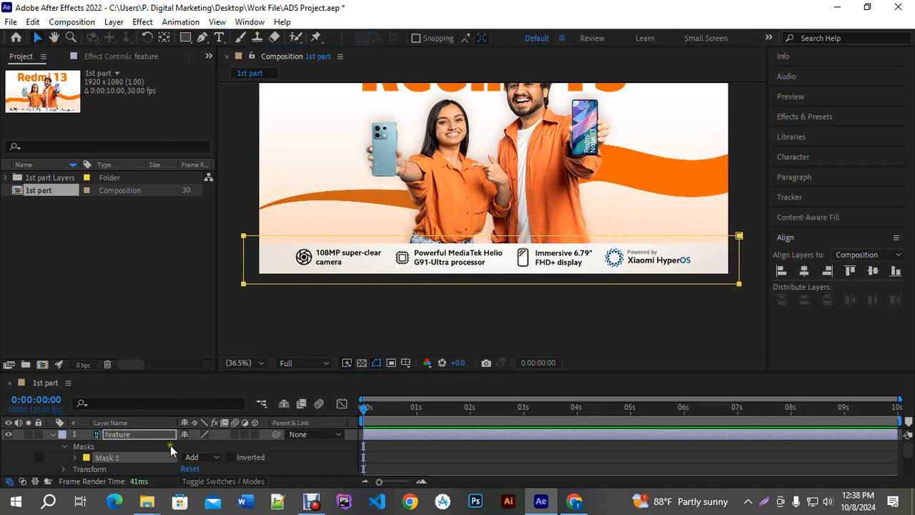
Step: Show the Mask Path of the feature layer's Mask 1 and start keyframing it at 0:00:00:02
key(m)
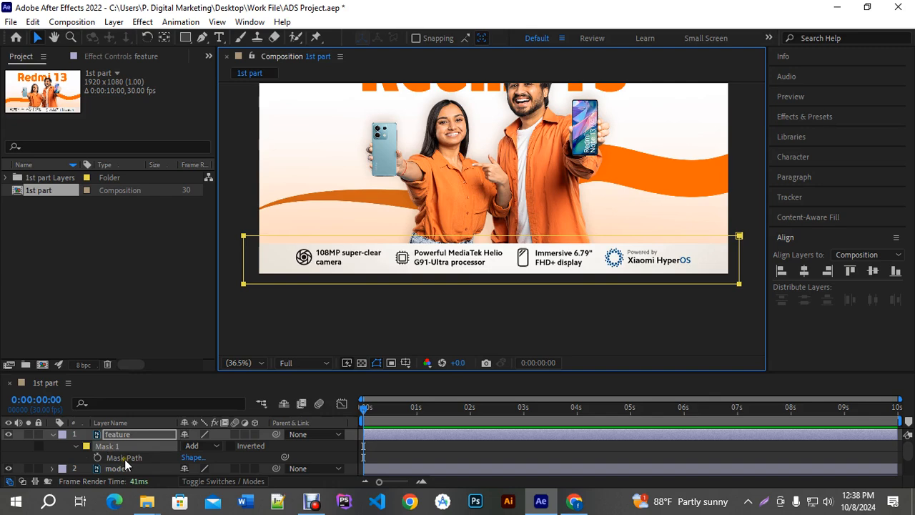
drag(400, 373, 394, 344)
click(357, 377)
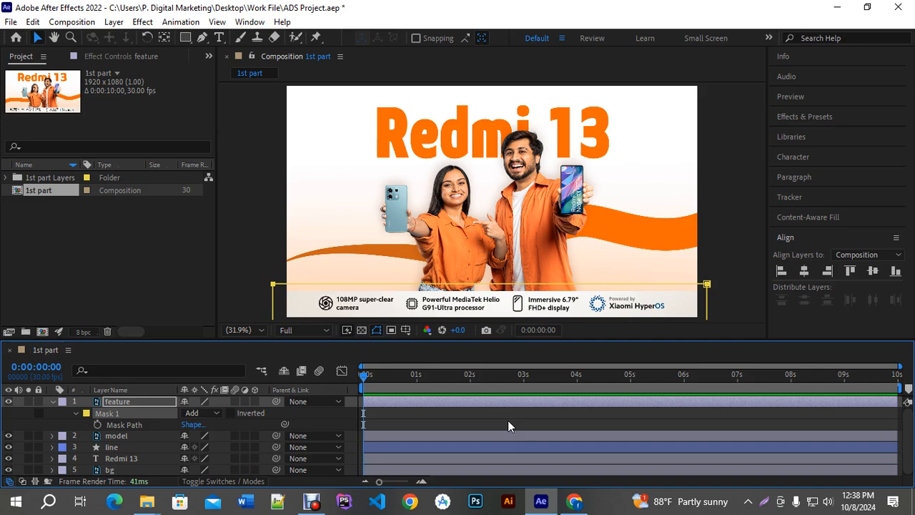
key(Page_Down)
key(Page_Down)
click(97, 426)
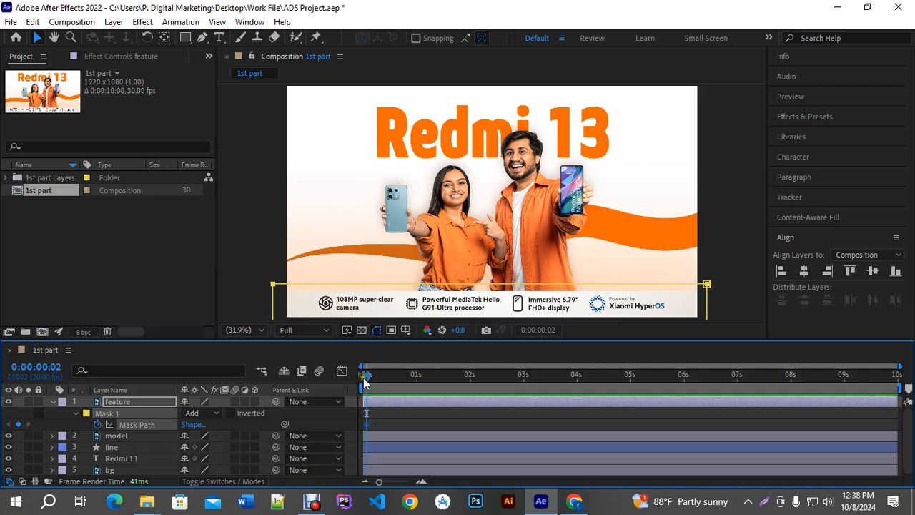
Step: Add a second Mask Path keyframe with the full-strip mask shape at 0:00:00:18
drag(364, 383, 408, 398)
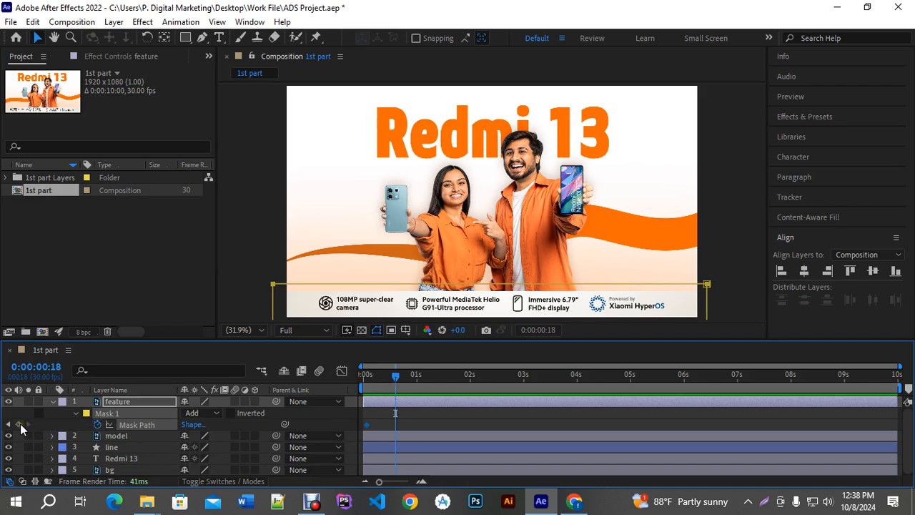
click(20, 427)
drag(441, 420, 360, 428)
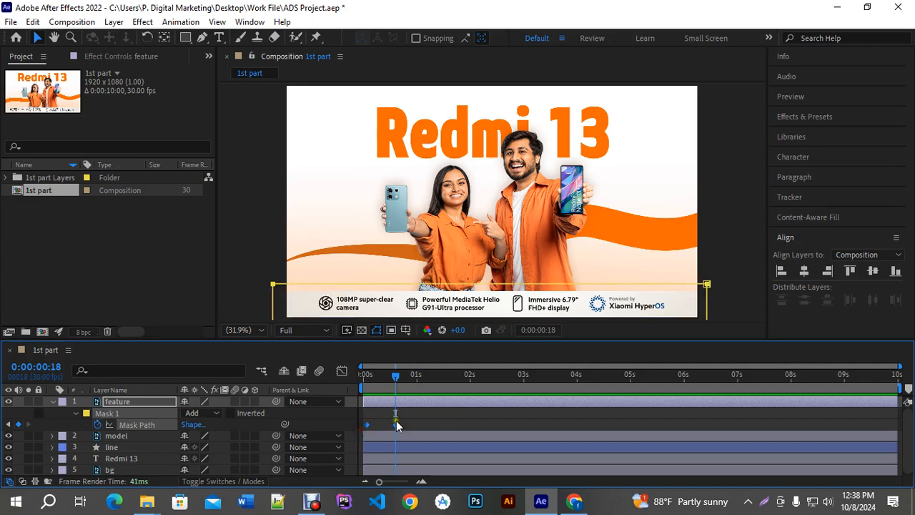
Step: At the 0:00:00:02 keyframe, move the mask's left edge inward to the middle of the feature strip
drag(395, 376, 364, 377)
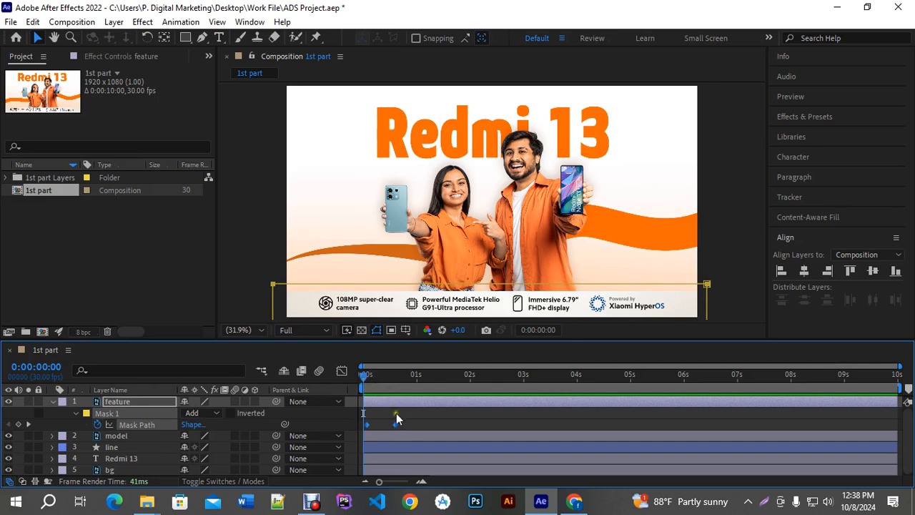
key(k)
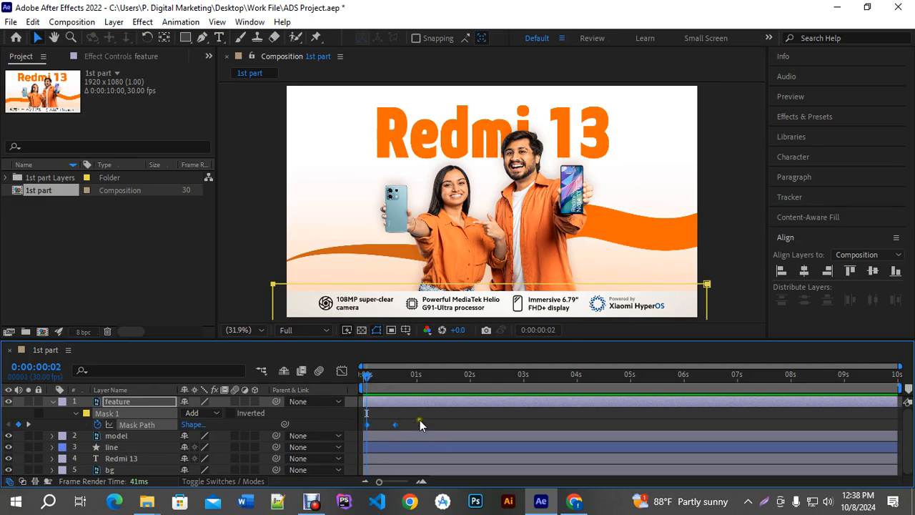
click(420, 420)
click(367, 425)
scroll(530, 283, up, 1)
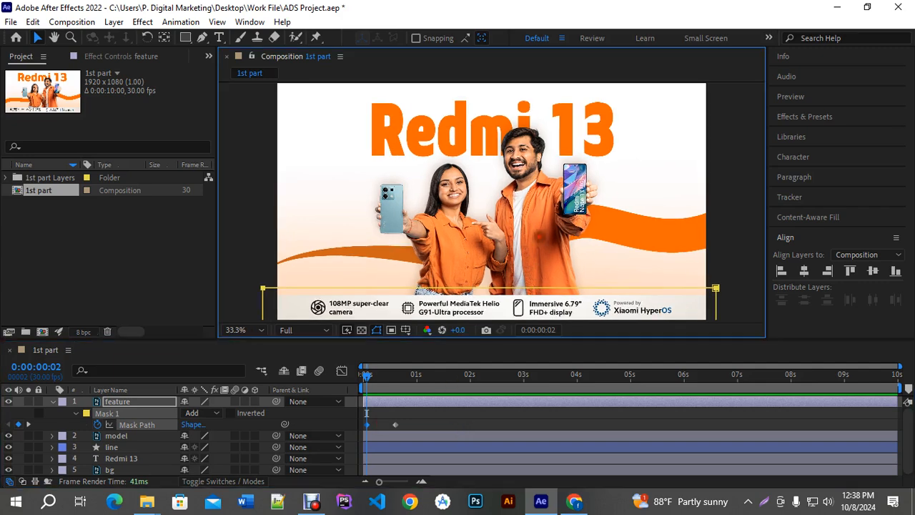
drag(539, 236, 543, 184)
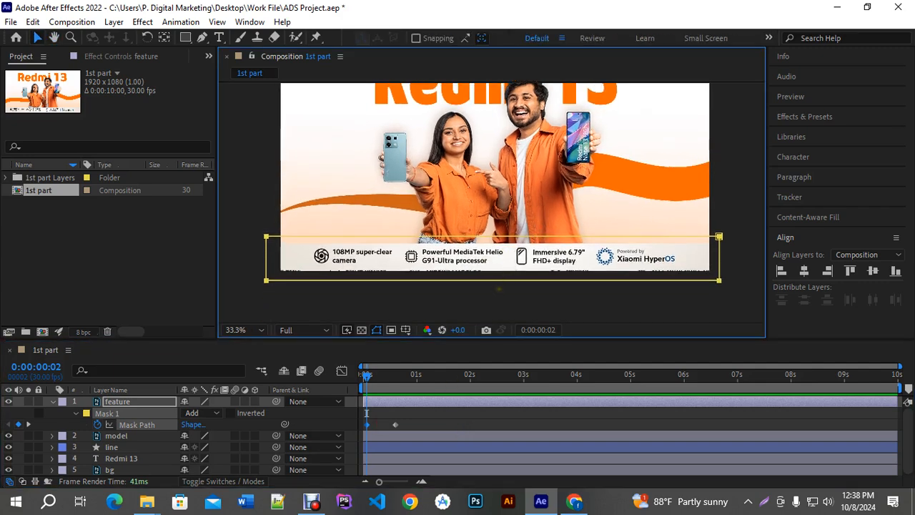
scroll(499, 289, up, 2)
drag(500, 289, 513, 156)
drag(522, 216, 524, 205)
scroll(526, 243, down, 1)
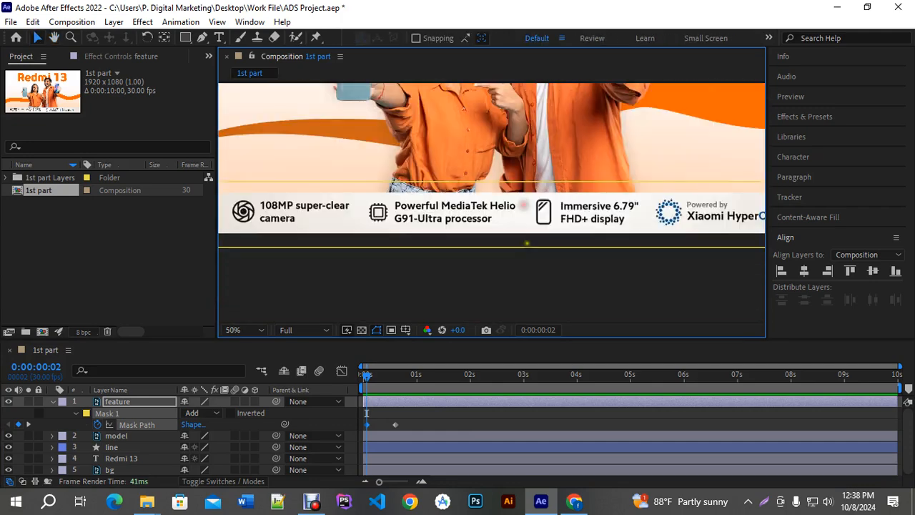
scroll(527, 243, down, 2)
drag(435, 243, 427, 263)
drag(303, 198, 494, 260)
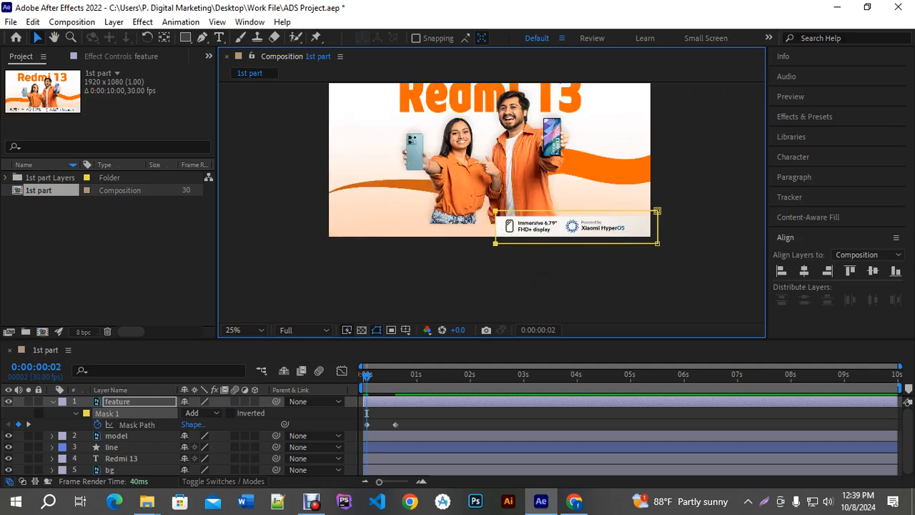
Step: Move the mask's right edge inward onto its left edge, collapsing the mask at the middle of the feature strip
drag(694, 288, 635, 181)
drag(657, 243, 495, 244)
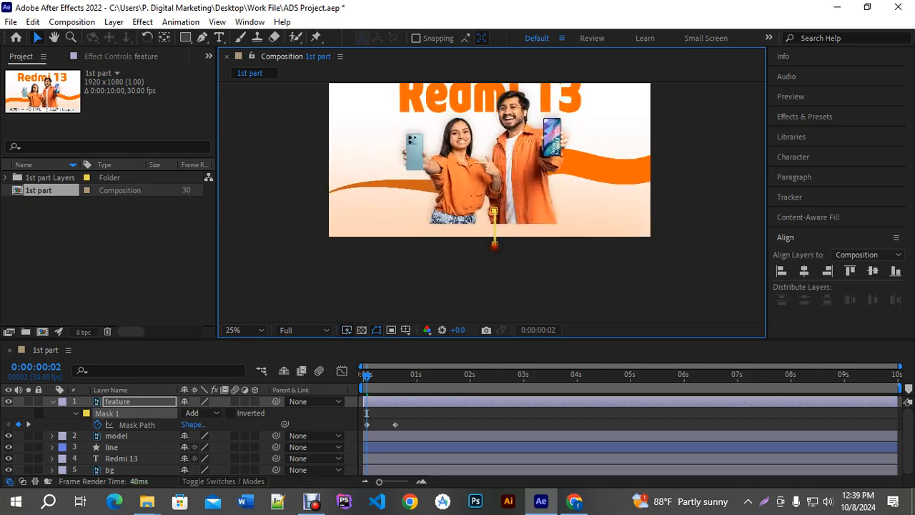
scroll(495, 213, up, 9)
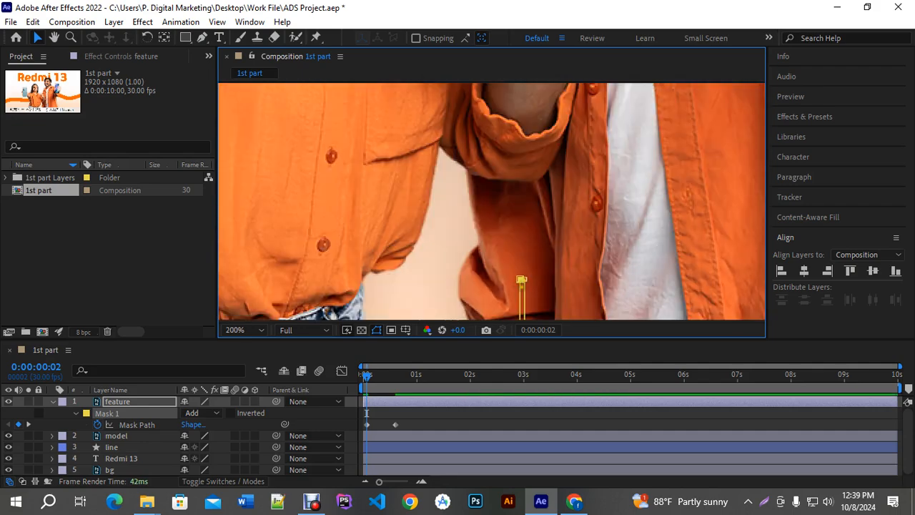
drag(525, 137, 505, 137)
scroll(506, 137, down, 8)
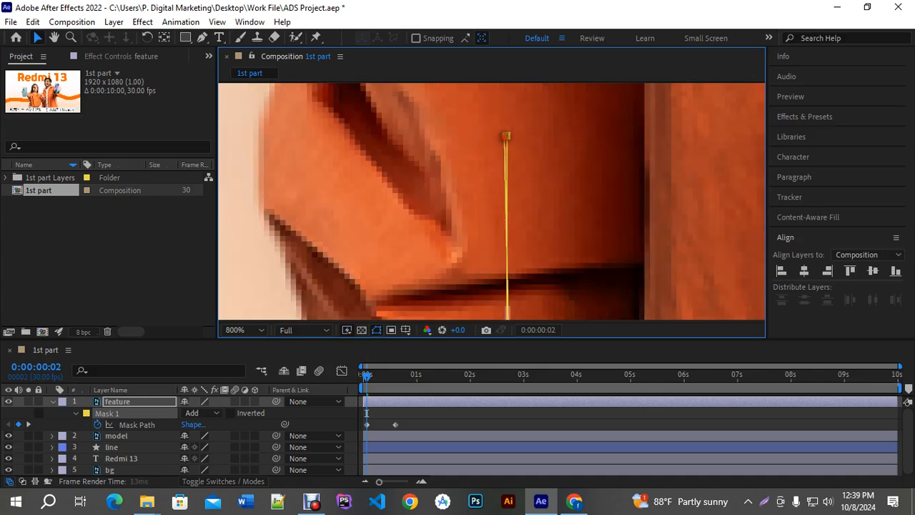
Step: Close the remaining gap between the collapsed mask's two vertical edges so that they coincide
scroll(515, 183, up, 2)
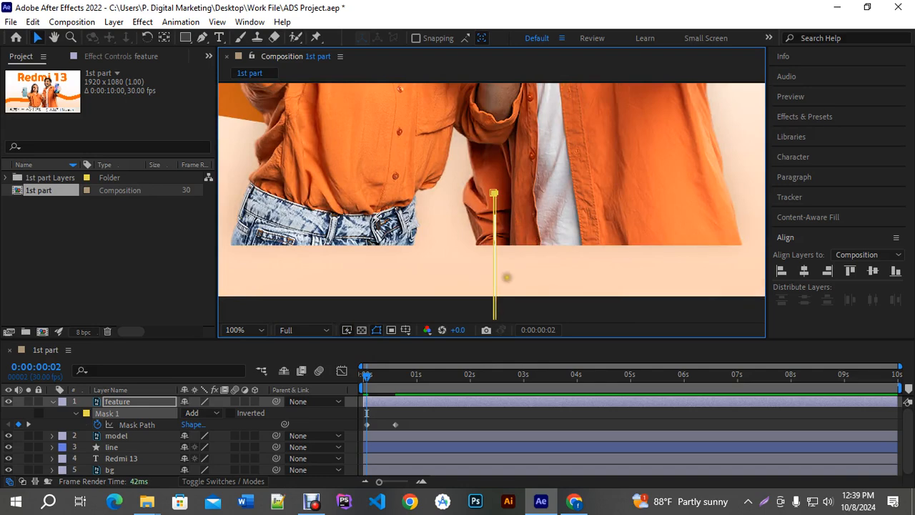
drag(517, 288, 509, 207)
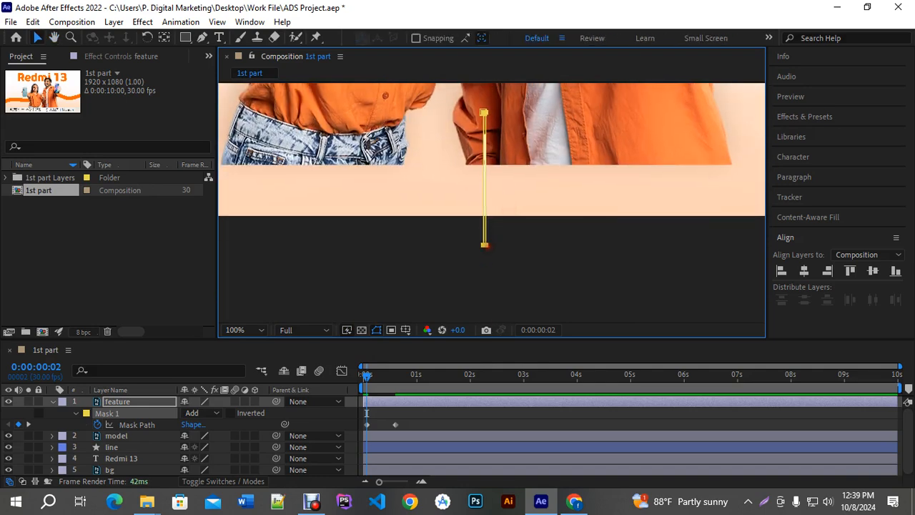
scroll(485, 247, up, 4)
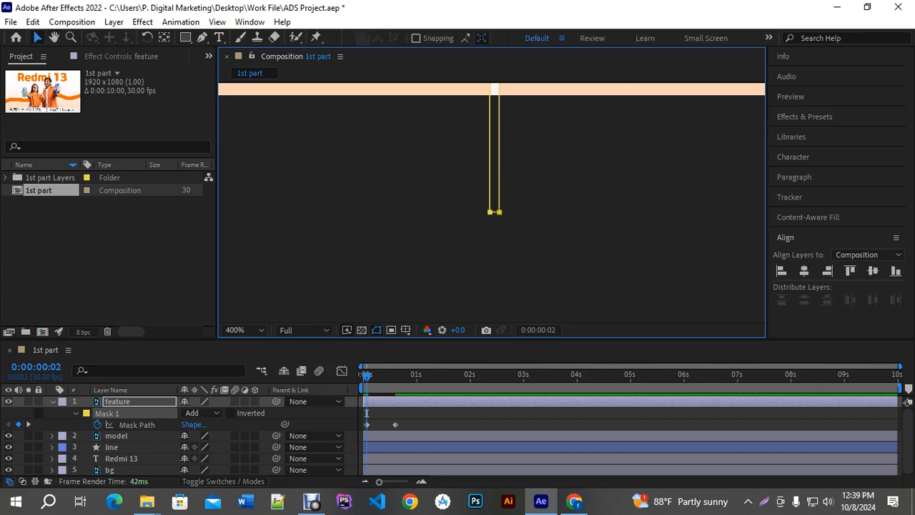
mouse_move(499, 212)
mouse_down()
mouse_move(497, 197)
mouse_move(531, 238)
mouse_up()
key(ctrl+z)
drag(535, 175, 531, 239)
drag(539, 155, 536, 241)
drag(539, 107, 537, 205)
drag(484, 172, 474, 172)
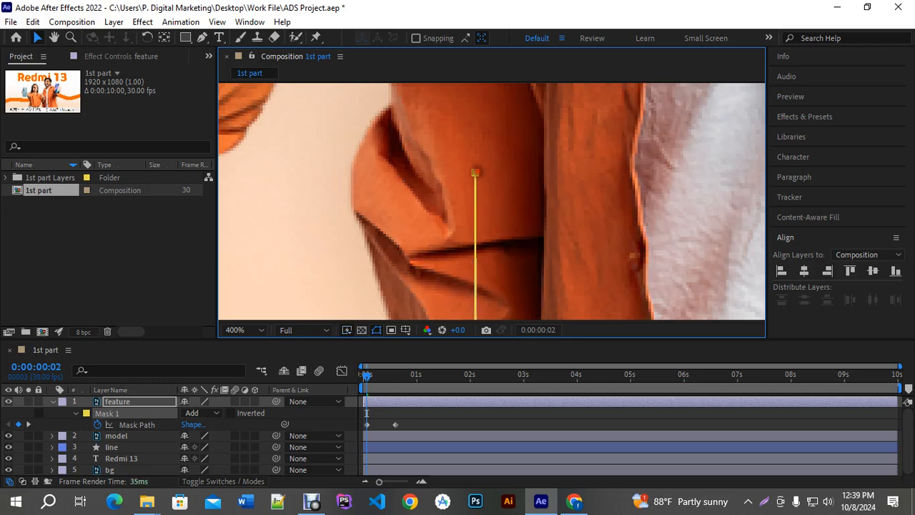
Step: Deselect the feature layer and preview the strip's reveal from the centre outward
scroll(502, 212, down, 6)
click(548, 289)
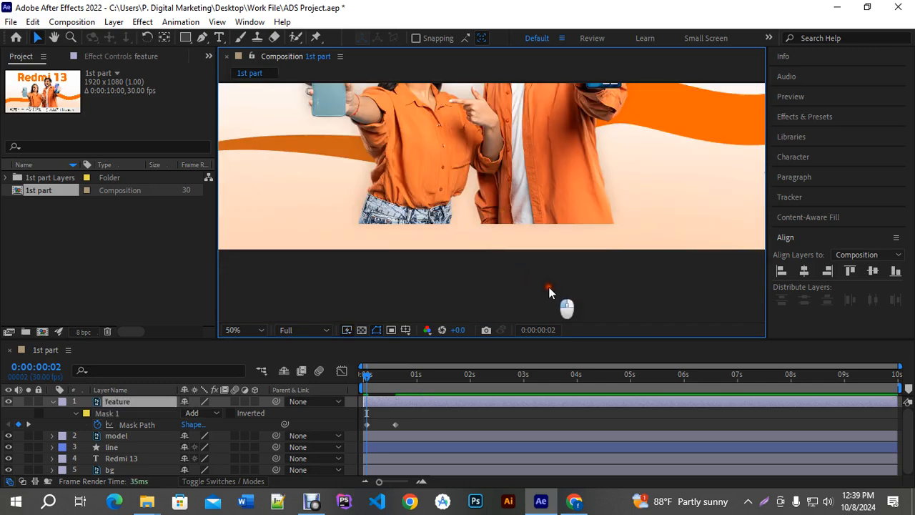
scroll(536, 286, down, 2)
drag(645, 225, 635, 283)
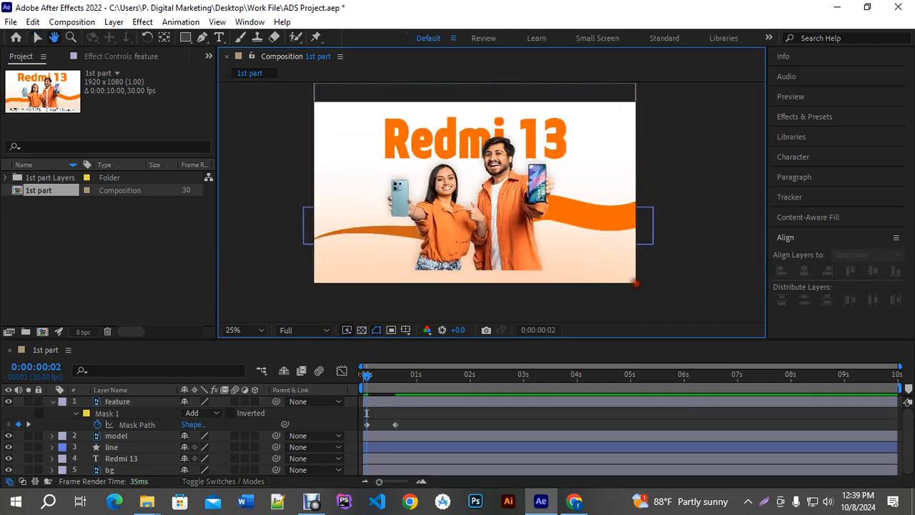
key(space)
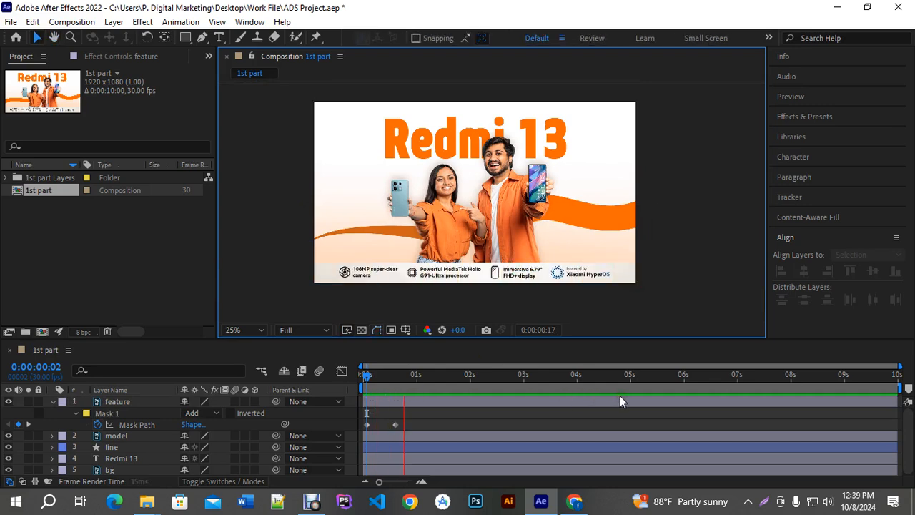
key(space)
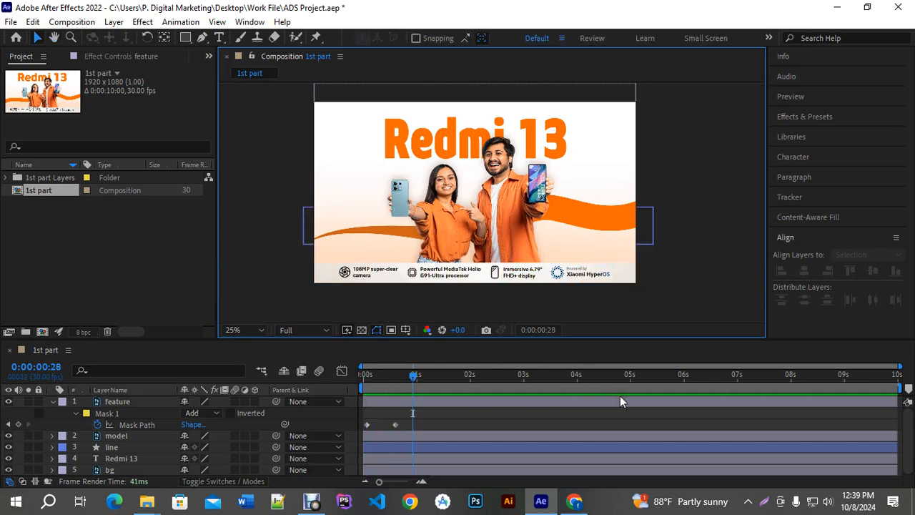
Step: Set Mask 1's Mask Feather to 35 pixels, judging the soft edges on the half-open strip at 0:00:00:07
drag(413, 374, 377, 386)
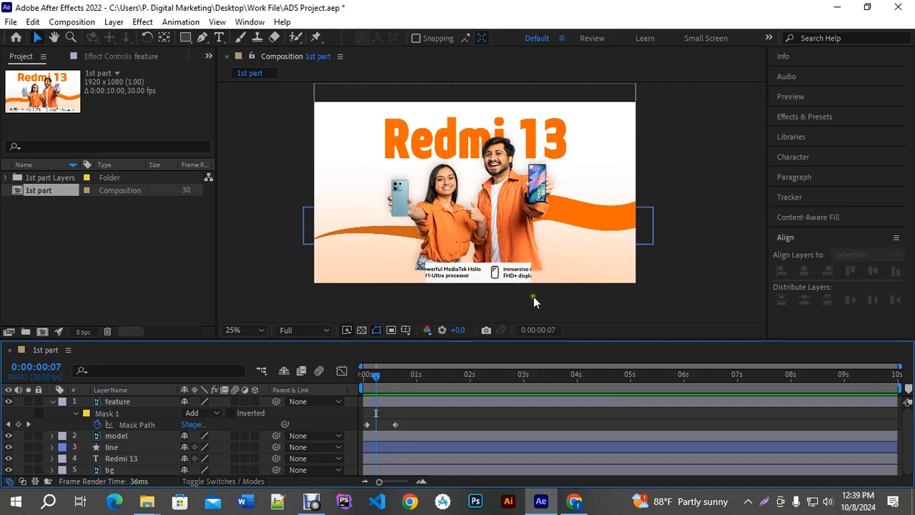
scroll(527, 250, up, 2)
key(space)
drag(561, 273, 559, 202)
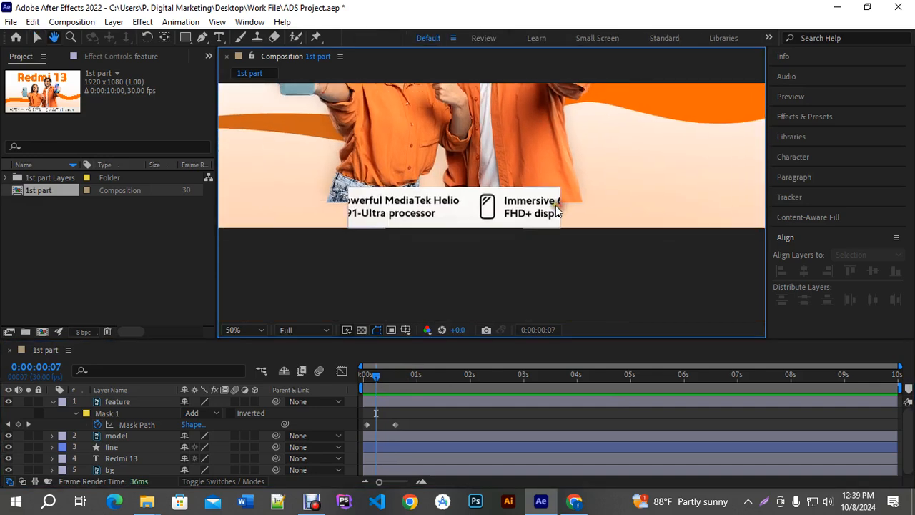
click(130, 401)
key(m)
key(m)
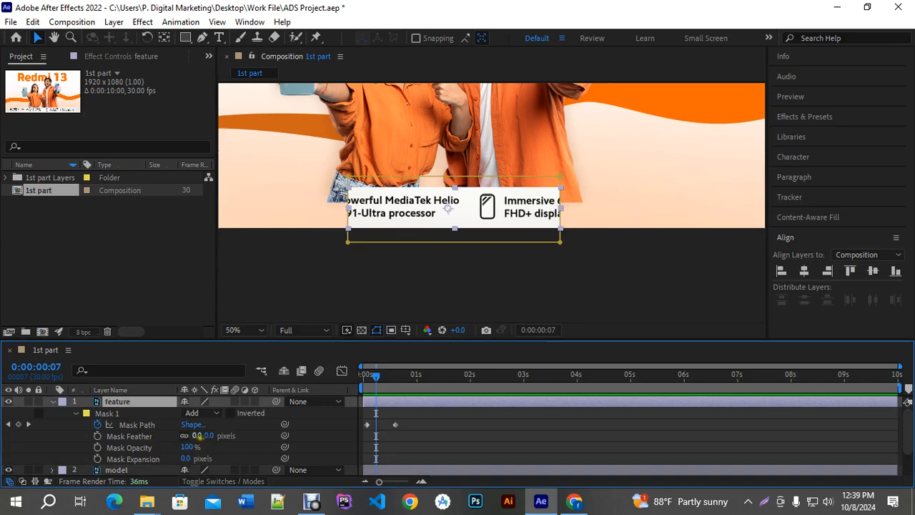
drag(203, 438, 220, 436)
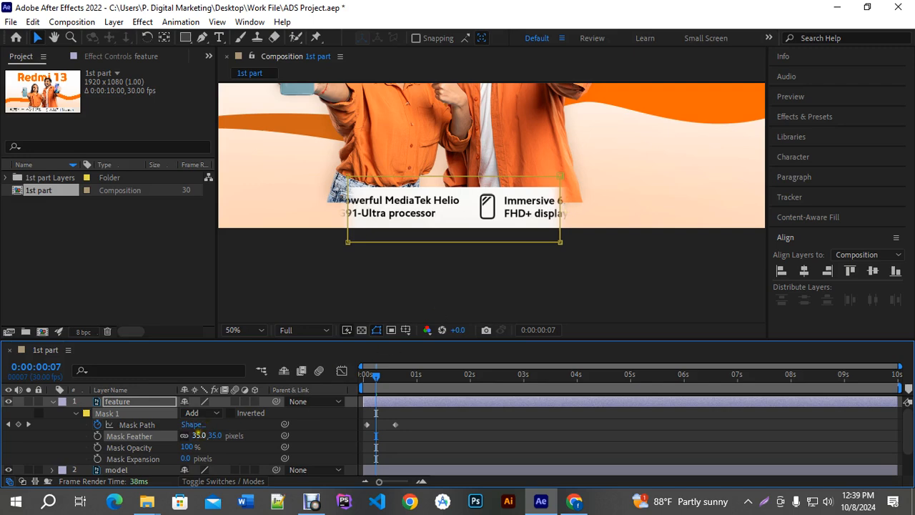
click(198, 434)
click(388, 422)
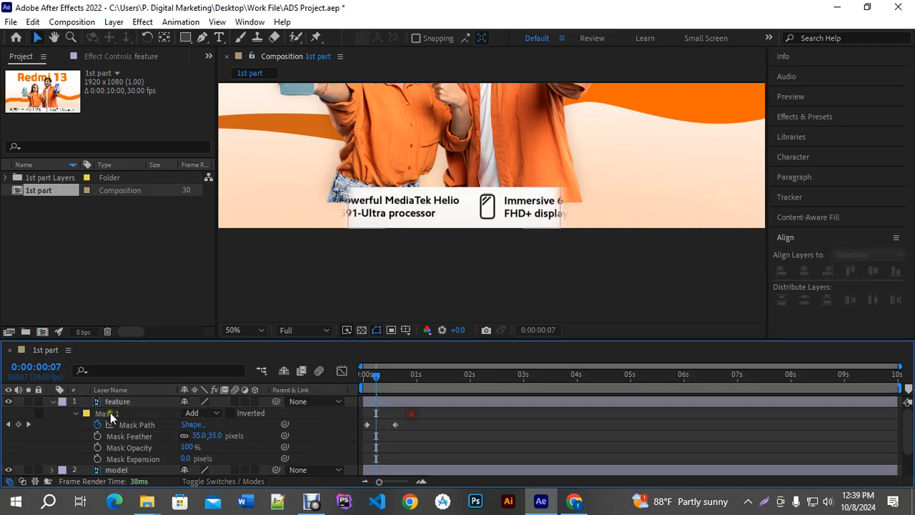
Step: Collapse the feature layer's properties and preview the feathered reveal from the start of the composition
click(56, 399)
key(Home)
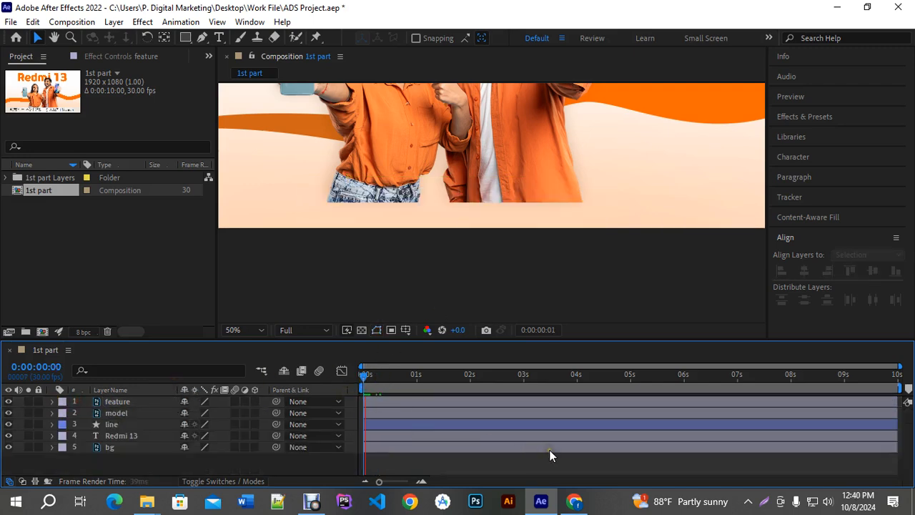
key(space)
scroll(505, 226, down, 2)
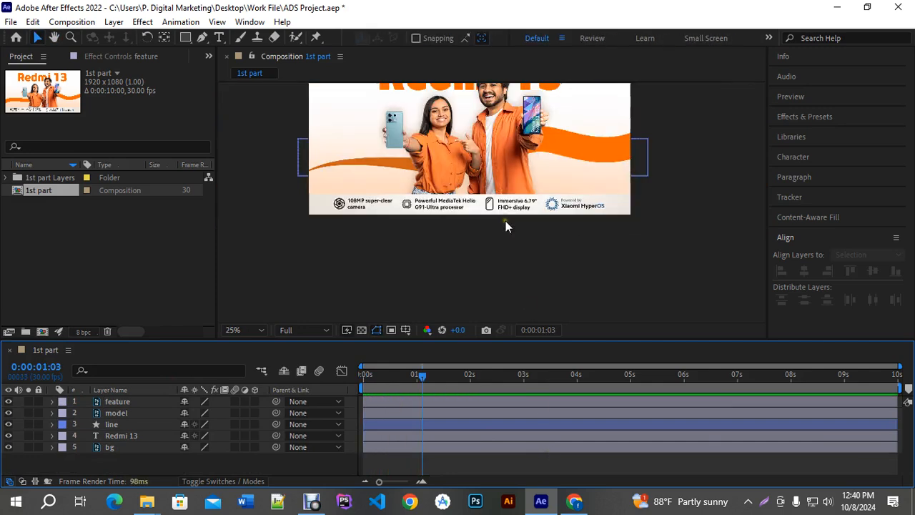
Step: Apply Easy Ease to both Mask Path keyframes of the feature layer and preview the eased reveal
click(393, 402)
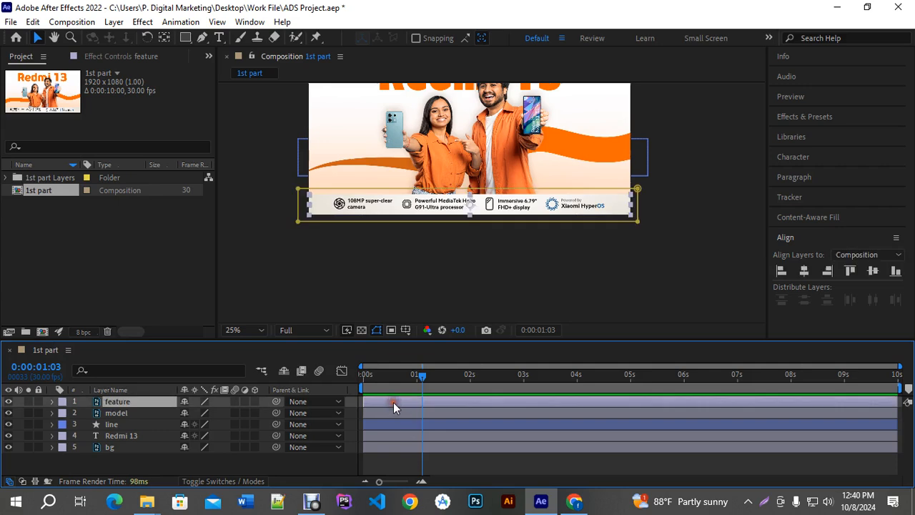
key(m)
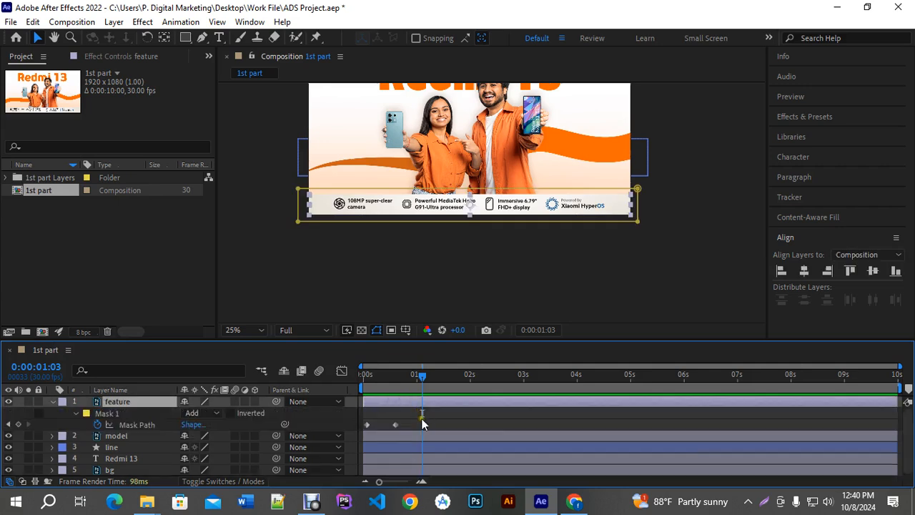
click(406, 422)
drag(406, 421, 361, 431)
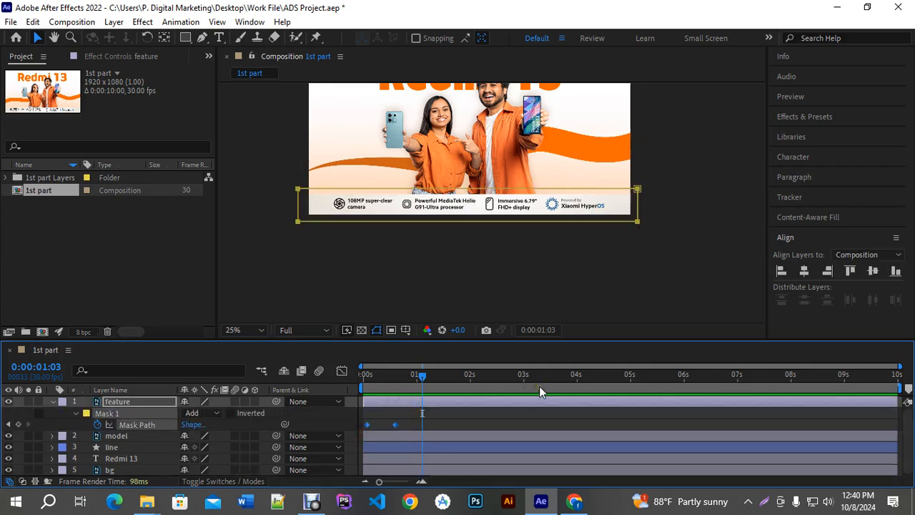
key(F9)
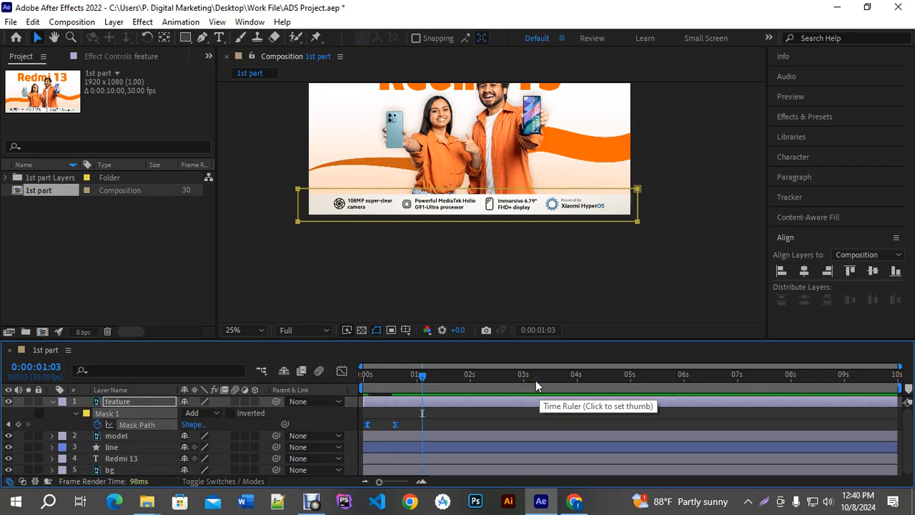
key(space)
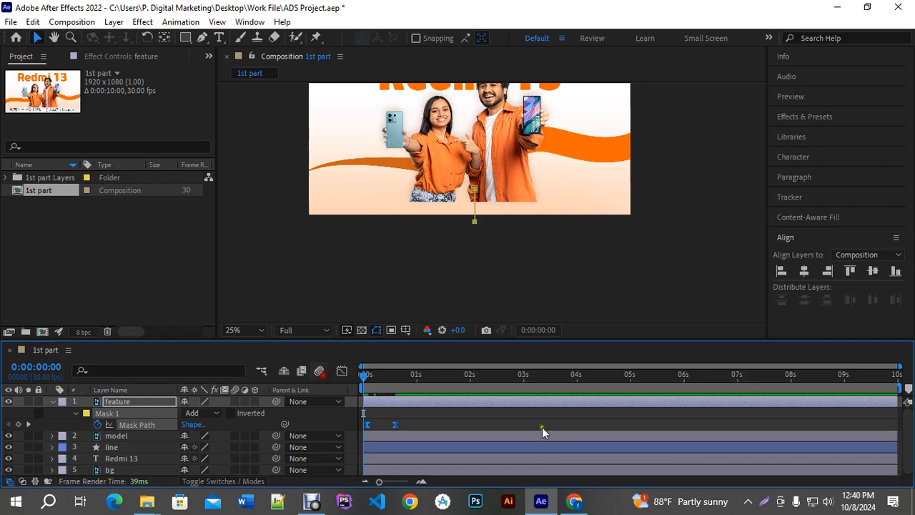
key(space)
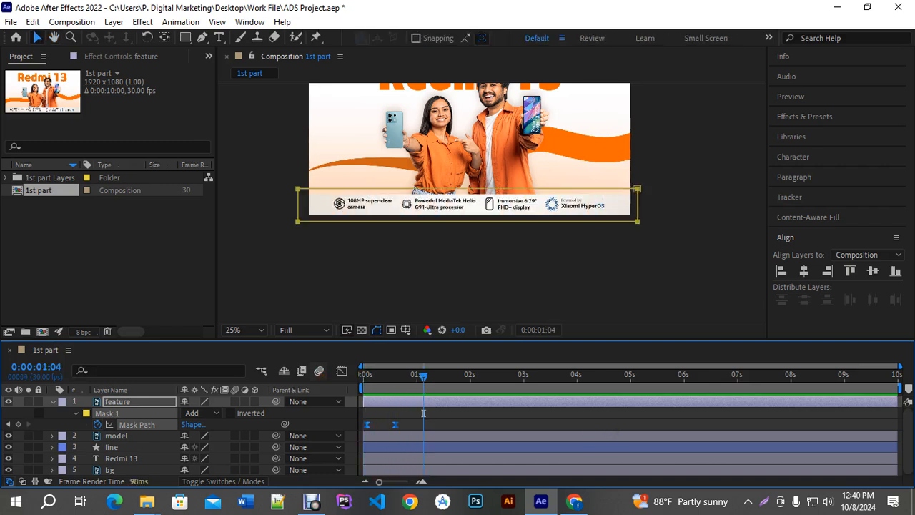
Step: Shape the feature layer's Mask Path speed curve so the reveal peaks early and slows gradually into its final keyframe
click(342, 371)
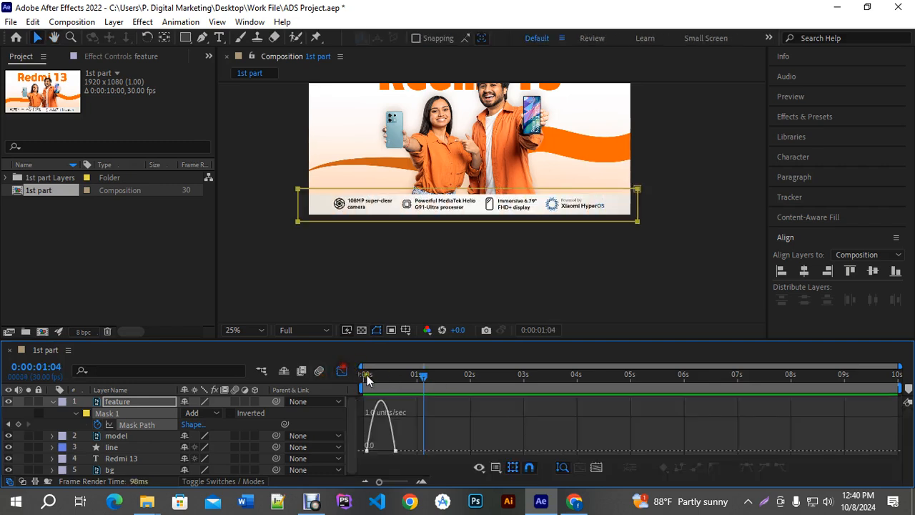
click(396, 451)
drag(391, 451, 385, 451)
Step: Try Edit Value Graph for the Mask Path curve, return to Edit Speed Graph and check the graph type options
click(496, 468)
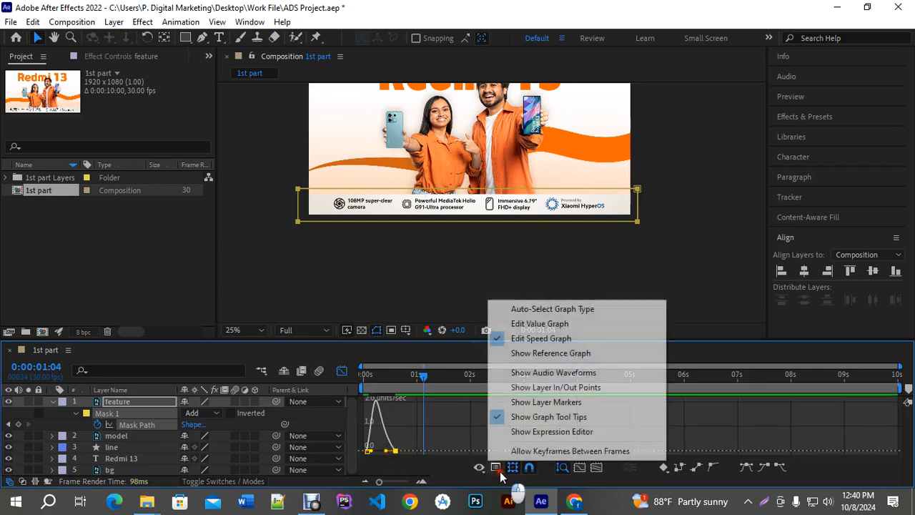
click(539, 323)
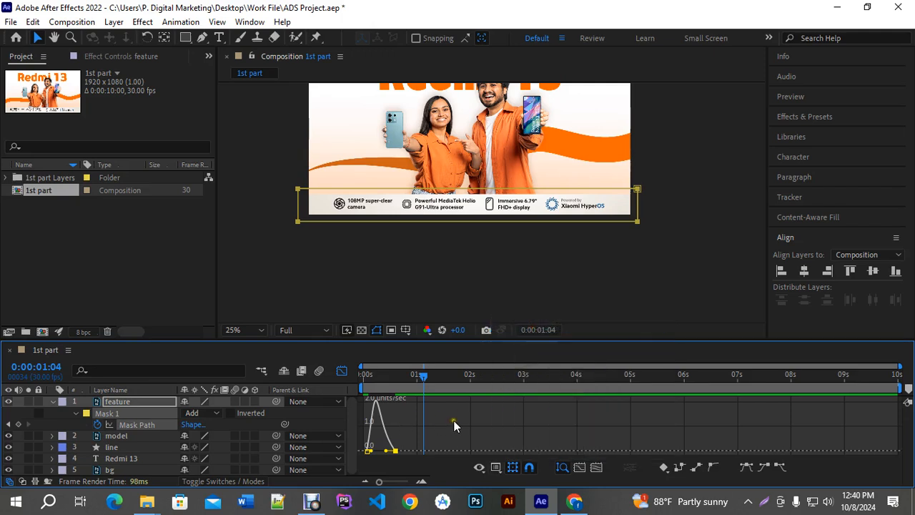
click(408, 425)
click(496, 467)
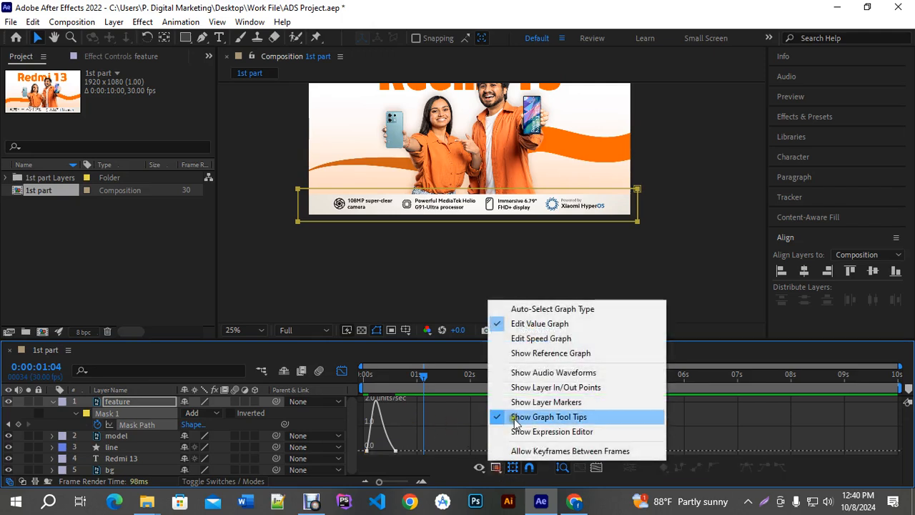
click(526, 336)
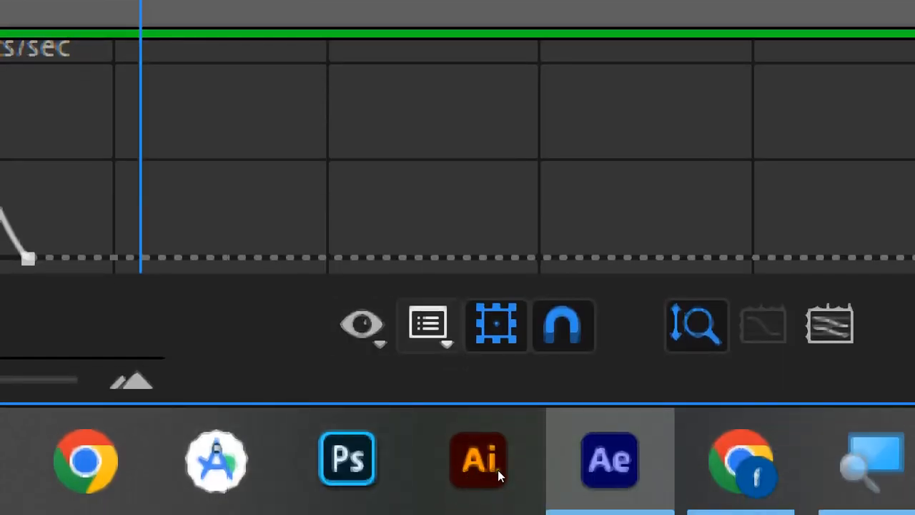
click(429, 325)
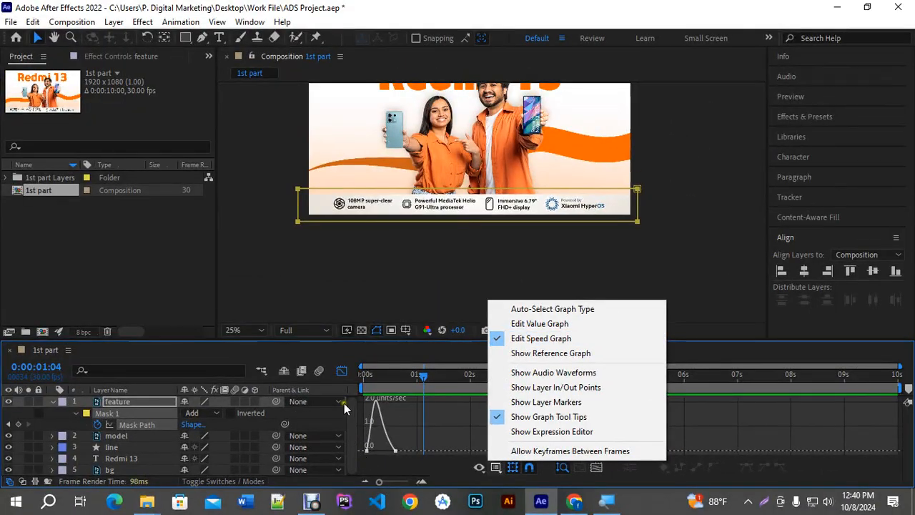
Step: Review the selected Mask Path keyframes' speed curve in the graph editor and return to the layer bars
click(342, 371)
click(342, 371)
drag(443, 417, 366, 427)
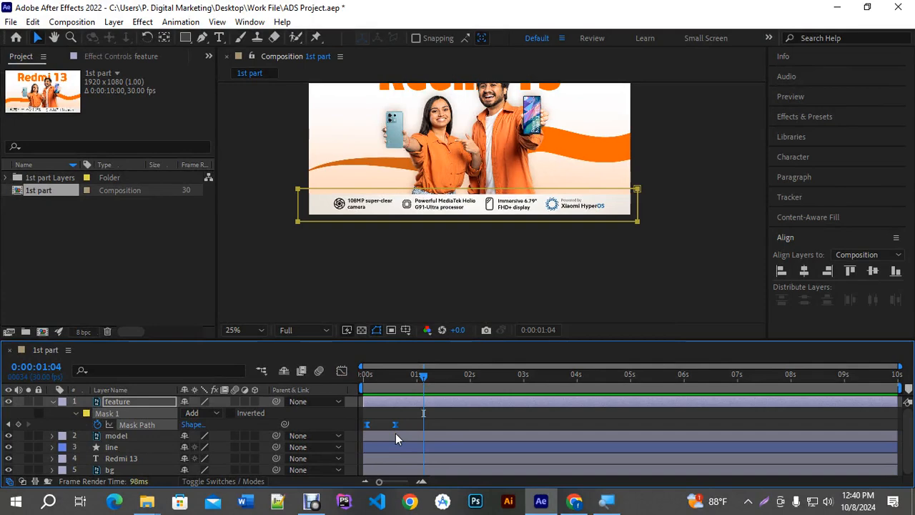
key(shift+F3)
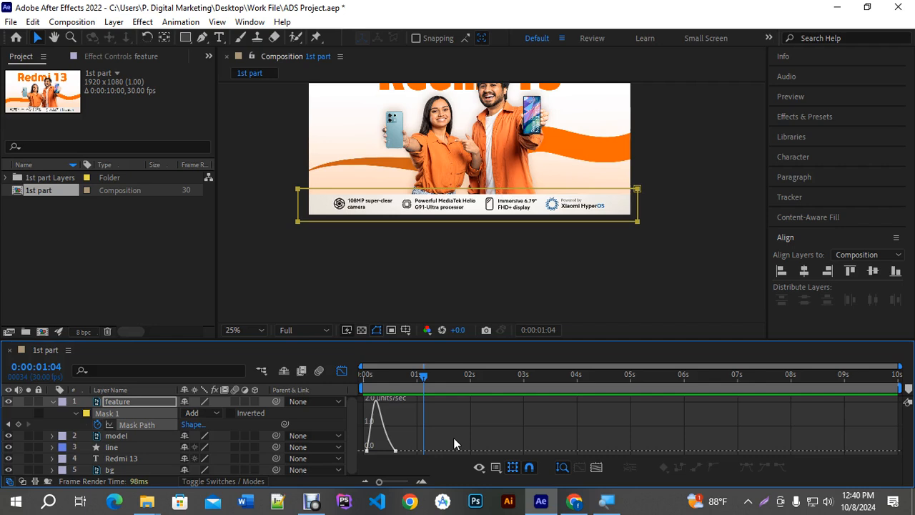
click(341, 370)
Step: Examine the feature layer's modified properties, briefly toggle its Position keyframing, and return to showing only the keyframed Mask Path
click(400, 402)
key(u)
key(u)
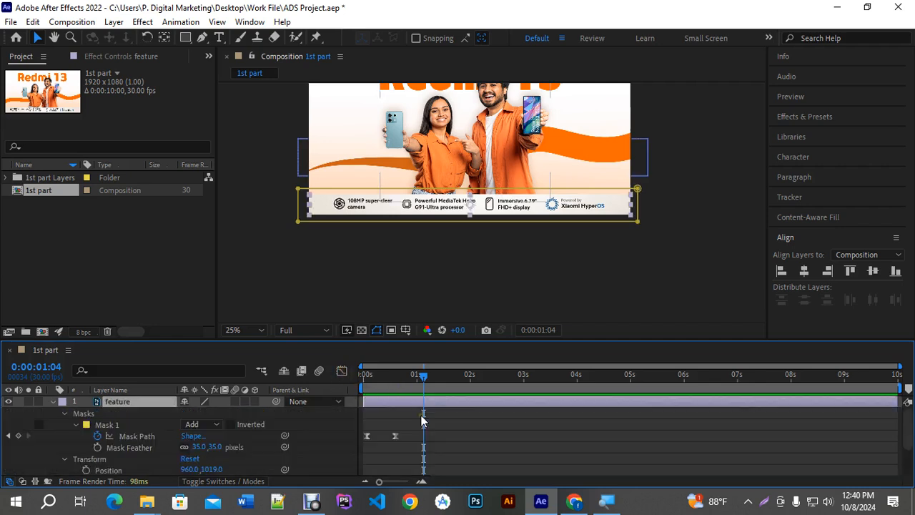
click(75, 424)
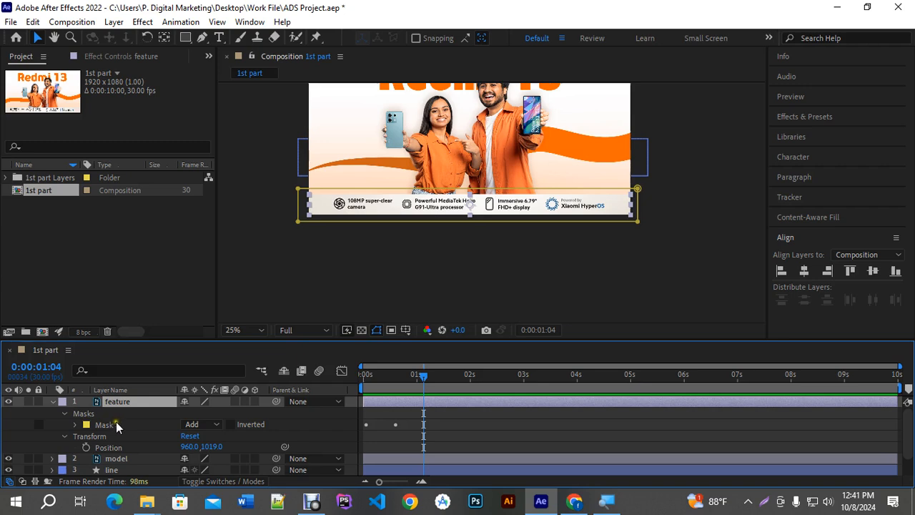
click(86, 446)
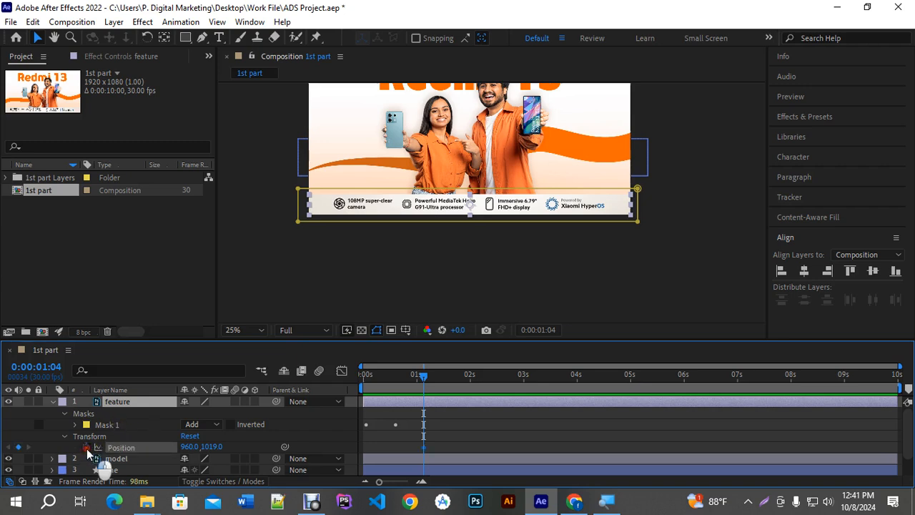
click(87, 446)
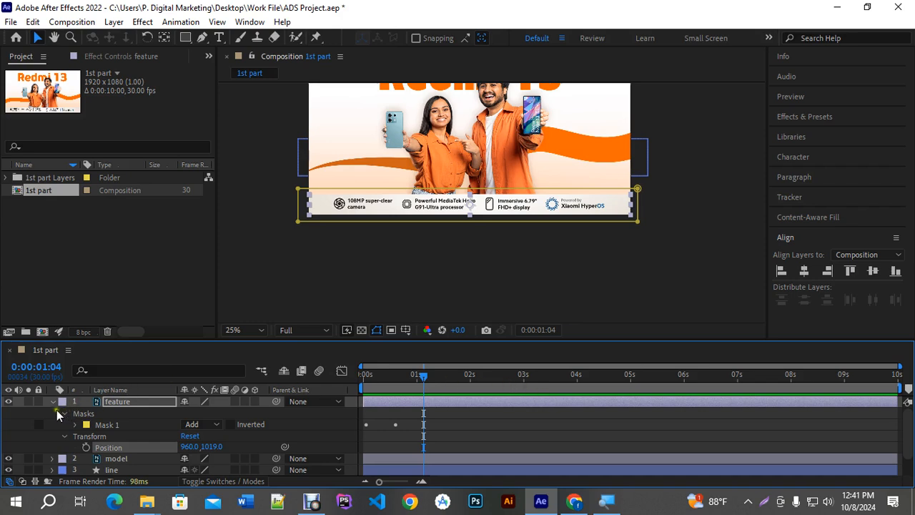
click(402, 406)
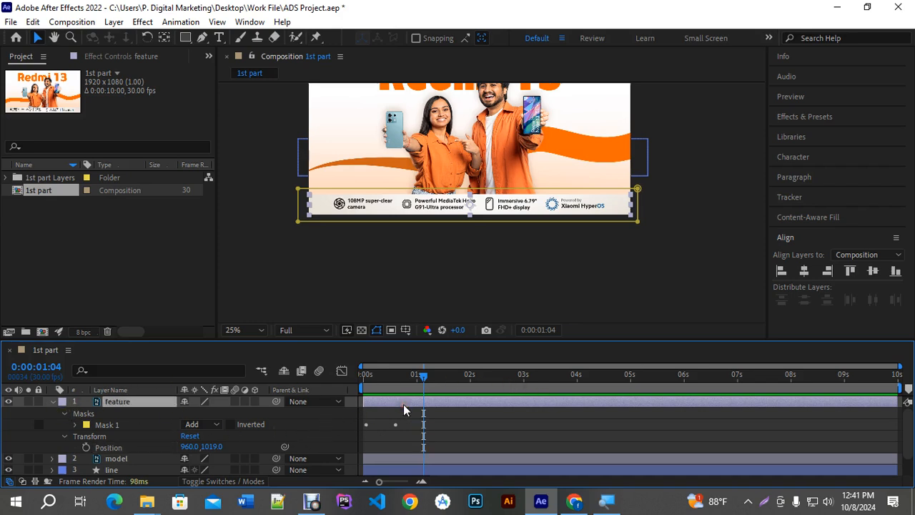
key(u)
key(m)
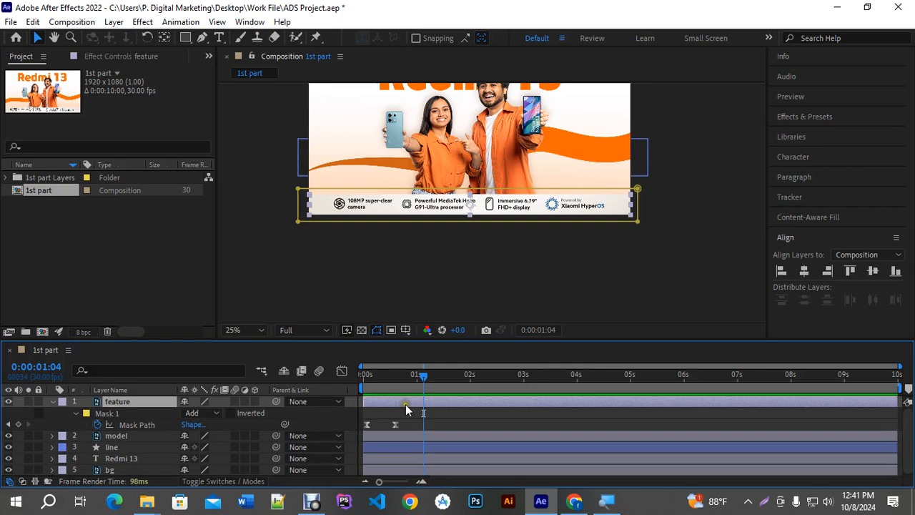
Step: Set the current time to 0:00:00:14, near the end of the feature strip's reveal, and inspect the artwork there
drag(407, 374, 387, 390)
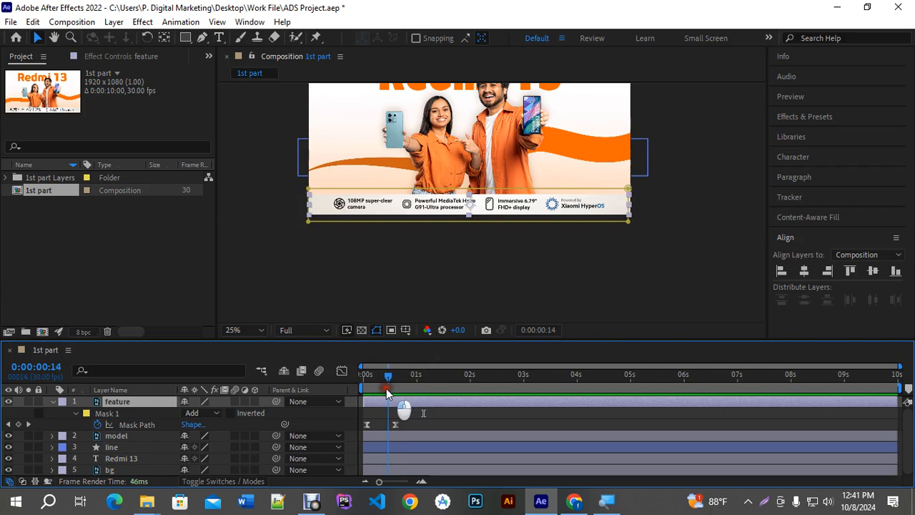
key(space)
drag(502, 153, 542, 188)
scroll(480, 218, up, 2)
key(space)
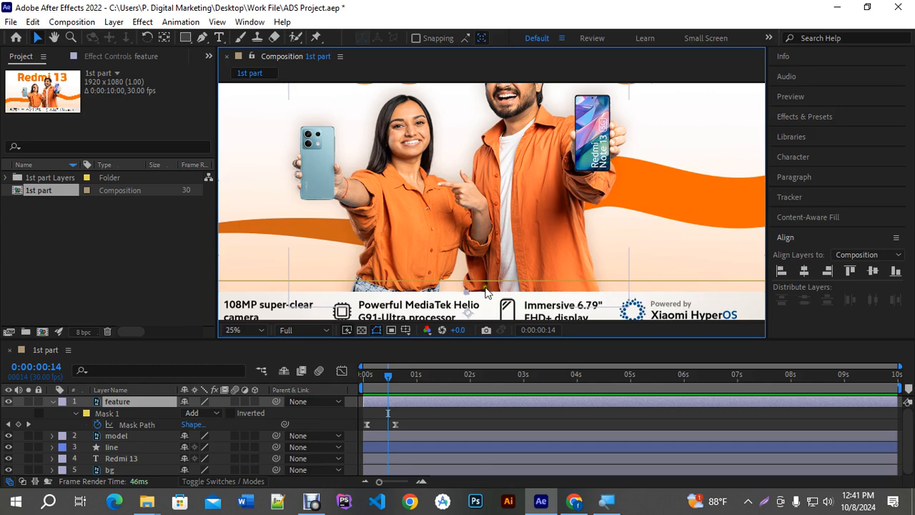
scroll(486, 195, down, 1)
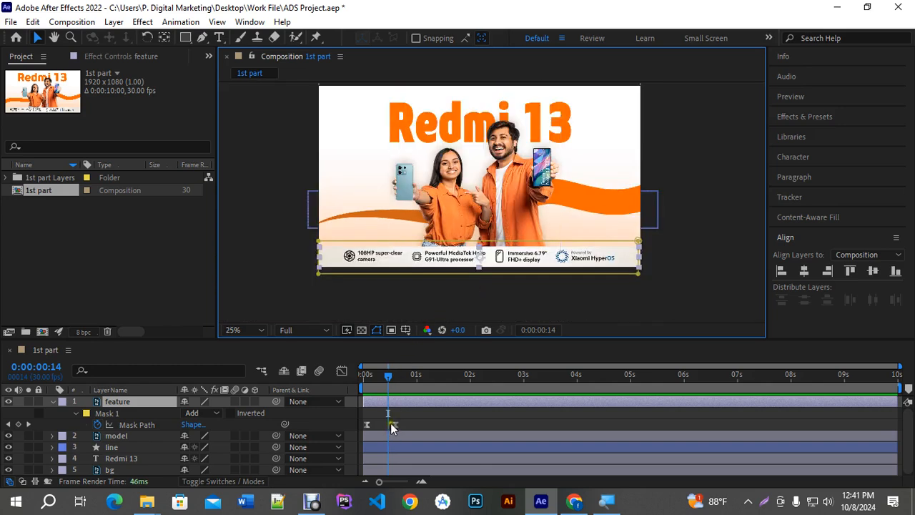
mouse_move(390, 382)
mouse_down()
mouse_move(375, 377)
mouse_move(388, 380)
mouse_up()
Step: Add a Position keyframe to the model layer at 0:00:00:14
click(519, 175)
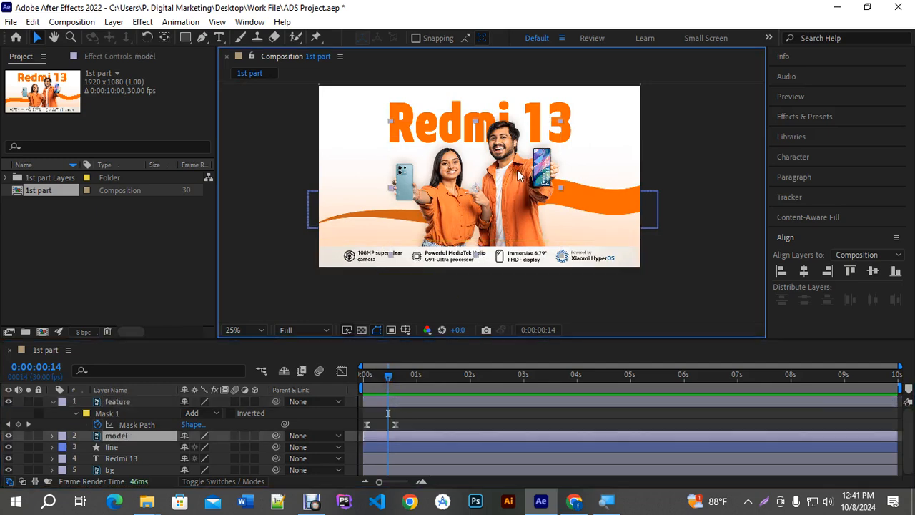
scroll(490, 289, down, 2)
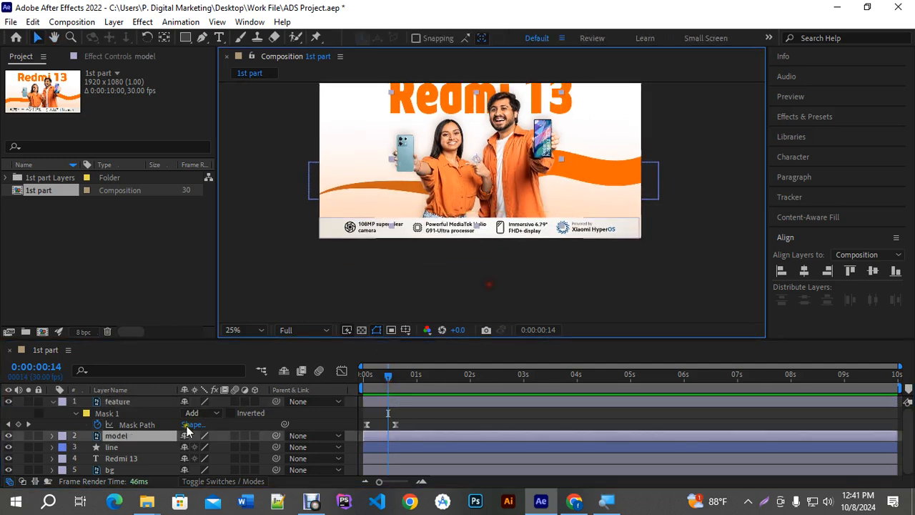
scroll(132, 441, down, 1)
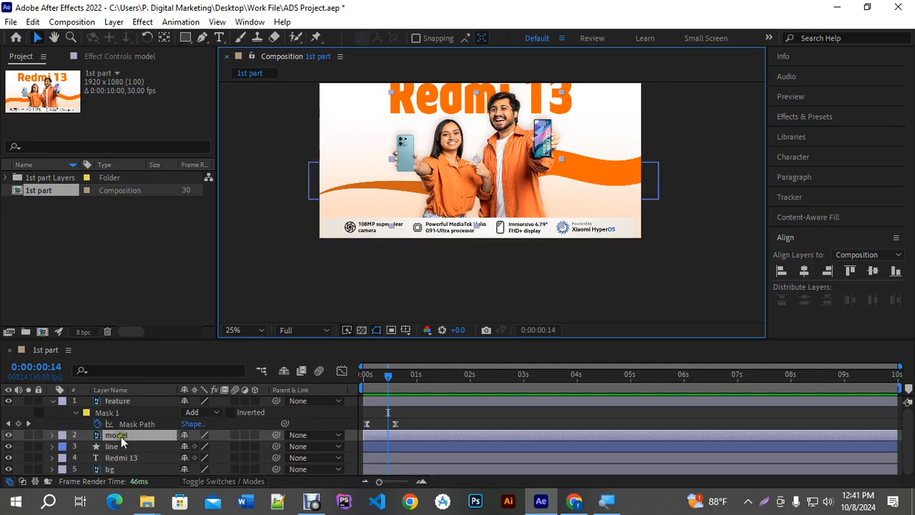
scroll(519, 143, up, 2)
drag(542, 117, 544, 218)
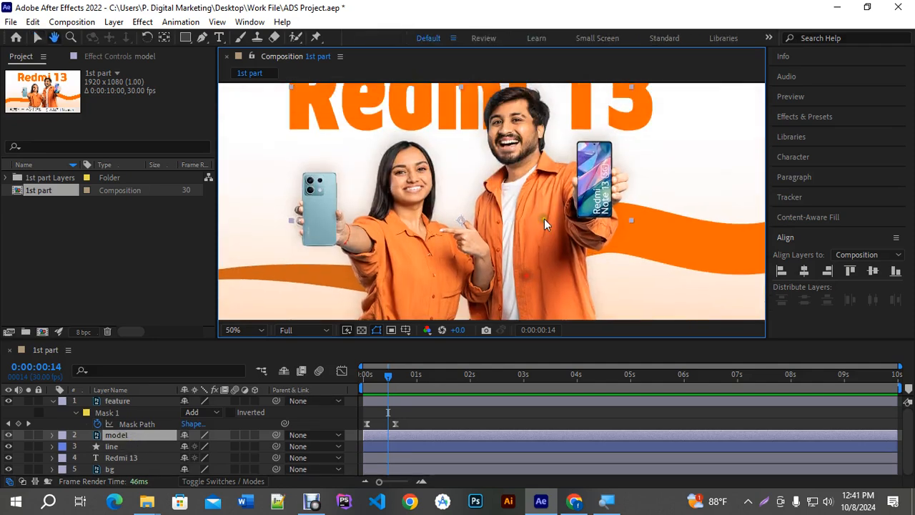
scroll(543, 217, down, 2)
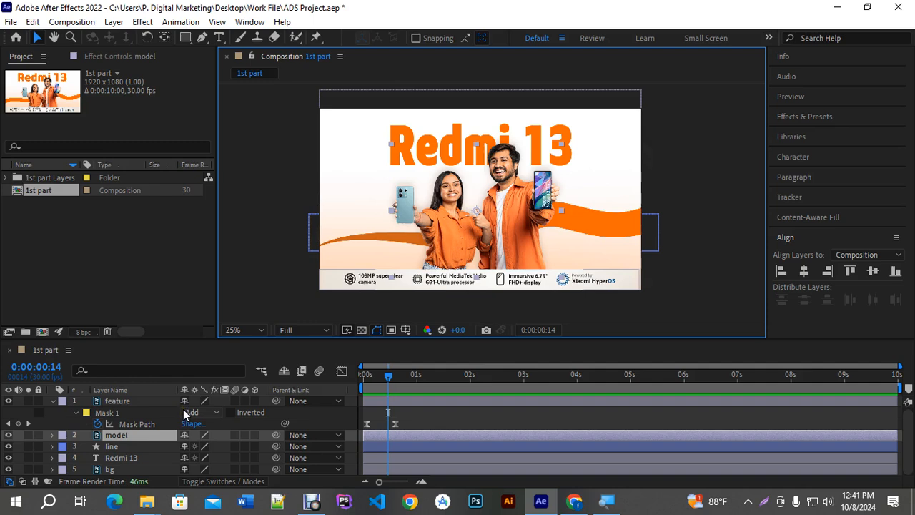
key(p)
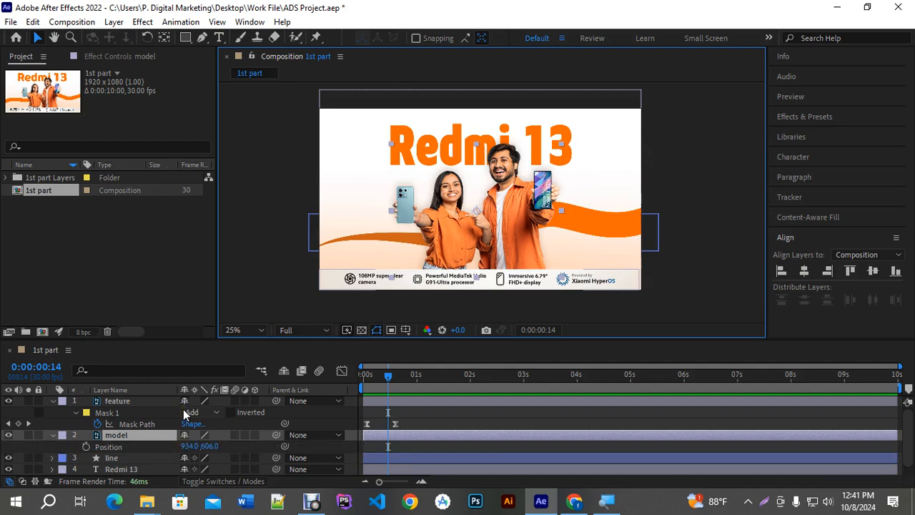
click(86, 446)
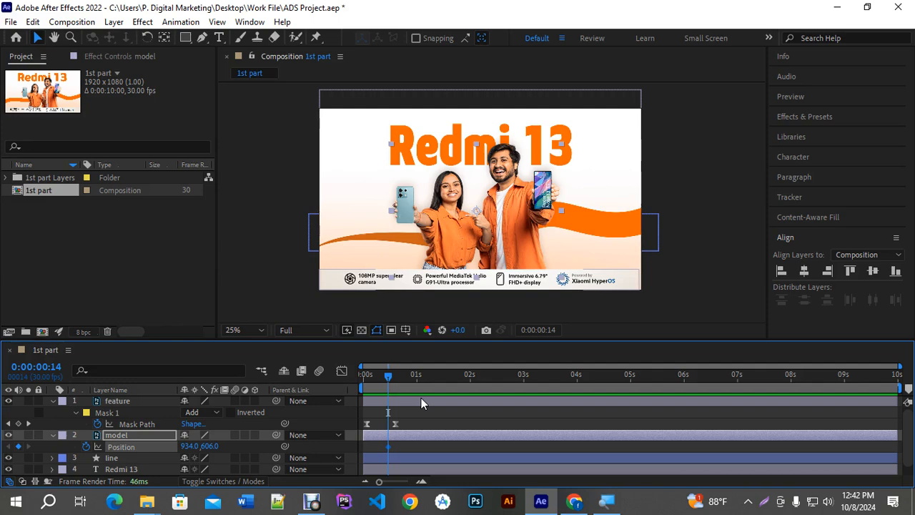
Step: Add a second Position keyframe to the model layer at 0:00:01:04 and return to the first keyframe at 0:00:00:14
key(shift+Page_Down)
key(shift+Page_Down)
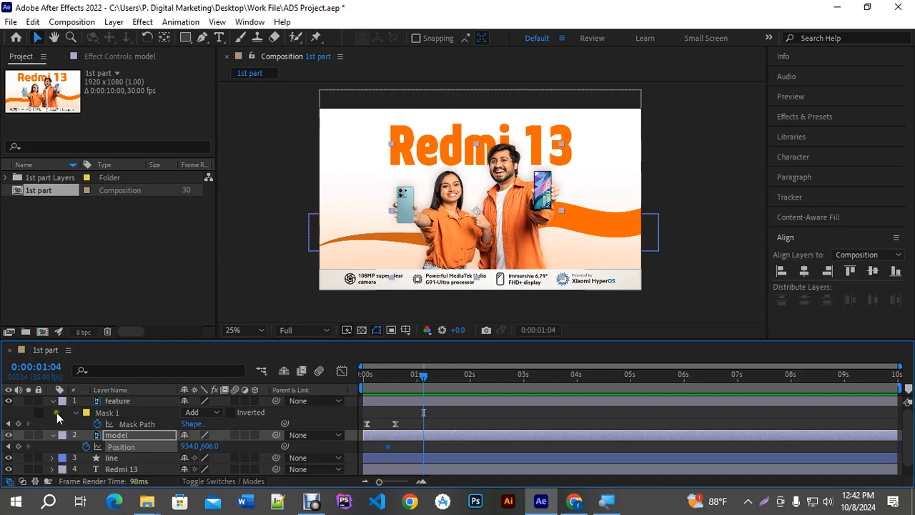
click(18, 446)
key(j)
key(j)
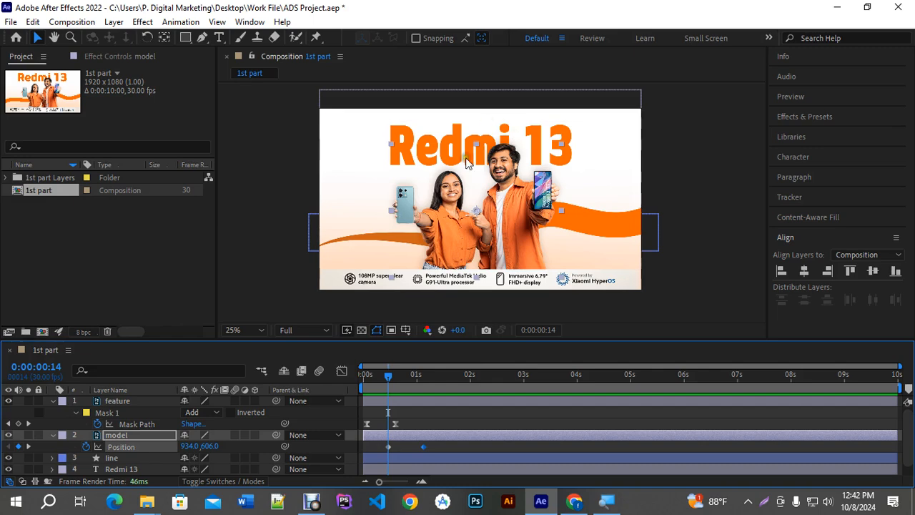
Step: Apply Easy Ease to both Position keyframes of the model layer
drag(379, 481, 389, 481)
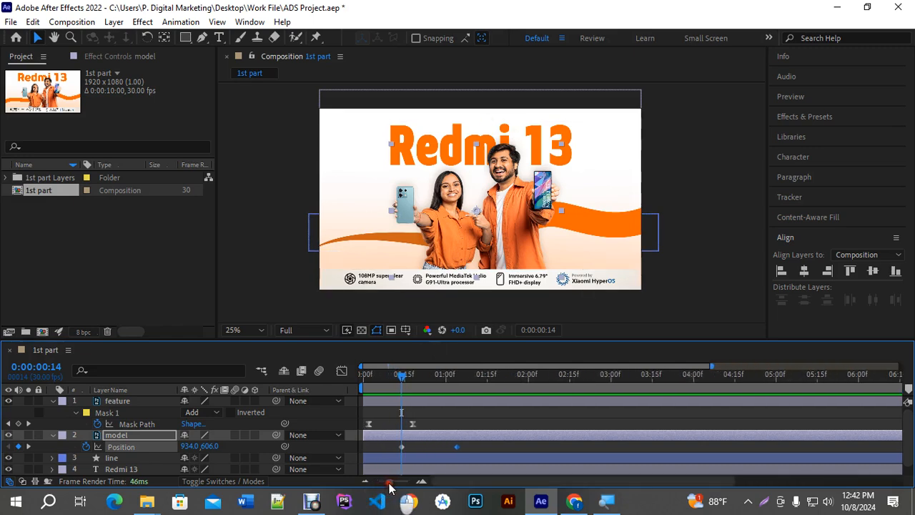
drag(478, 446, 382, 455)
key(F9)
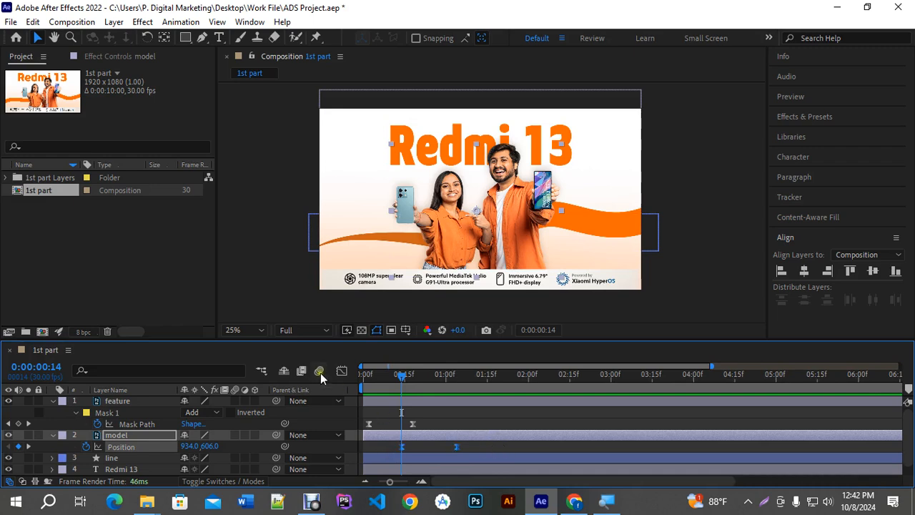
Step: Examine the speed graph of the model layer's two Position keyframes and return to the layer bars
click(343, 371)
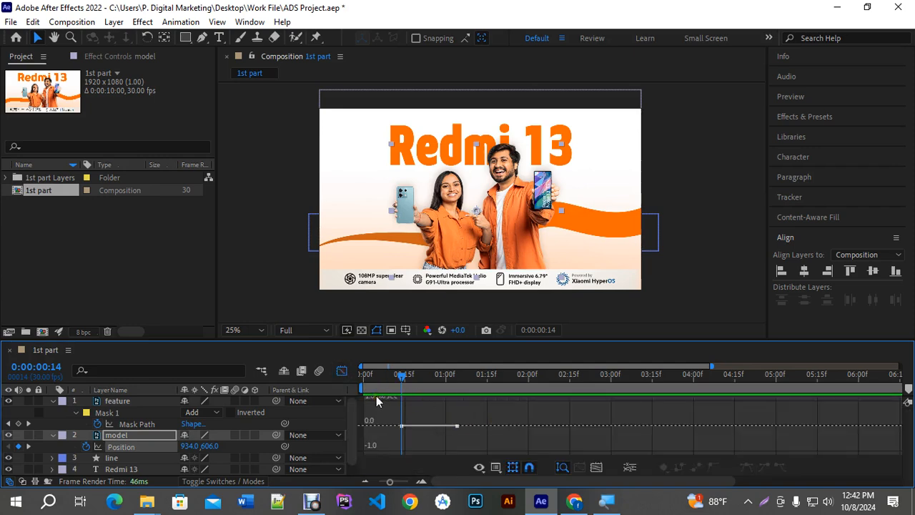
click(343, 370)
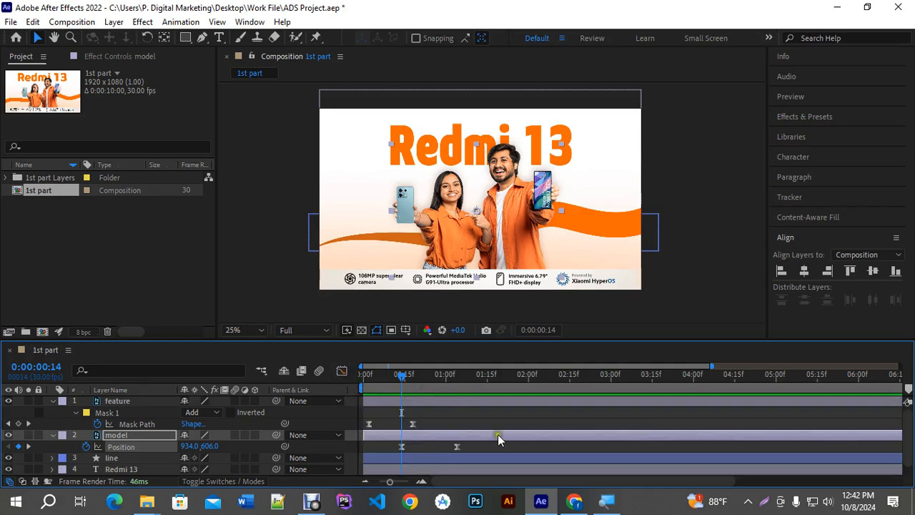
drag(491, 447, 388, 443)
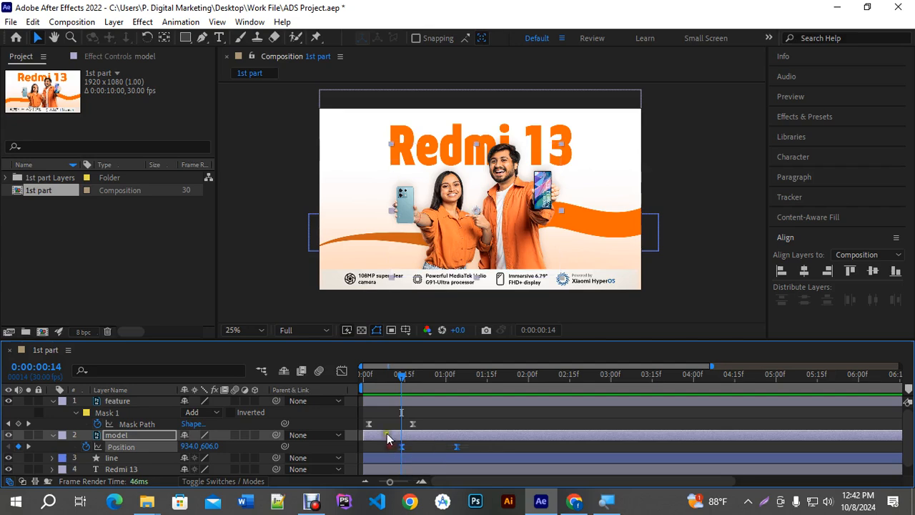
click(342, 371)
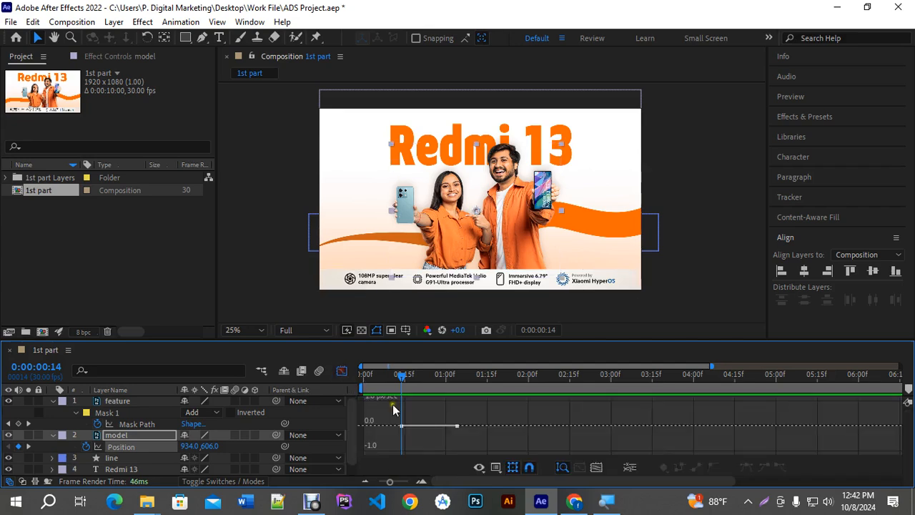
click(497, 467)
click(420, 450)
drag(391, 481, 379, 482)
drag(363, 412, 433, 457)
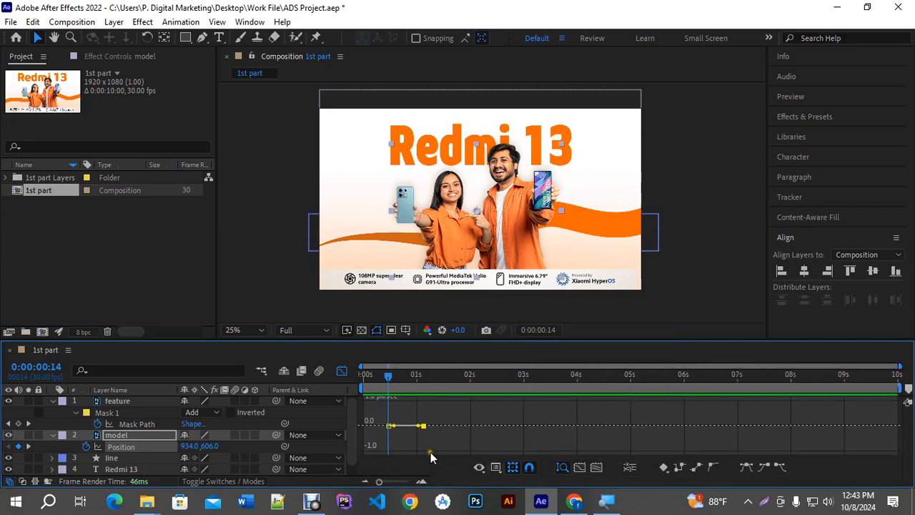
drag(383, 481, 346, 481)
click(347, 375)
Step: Convert both Position keyframes of the model layer back to linear and show their speed graph
drag(434, 446, 368, 460)
ctrl+click(424, 447)
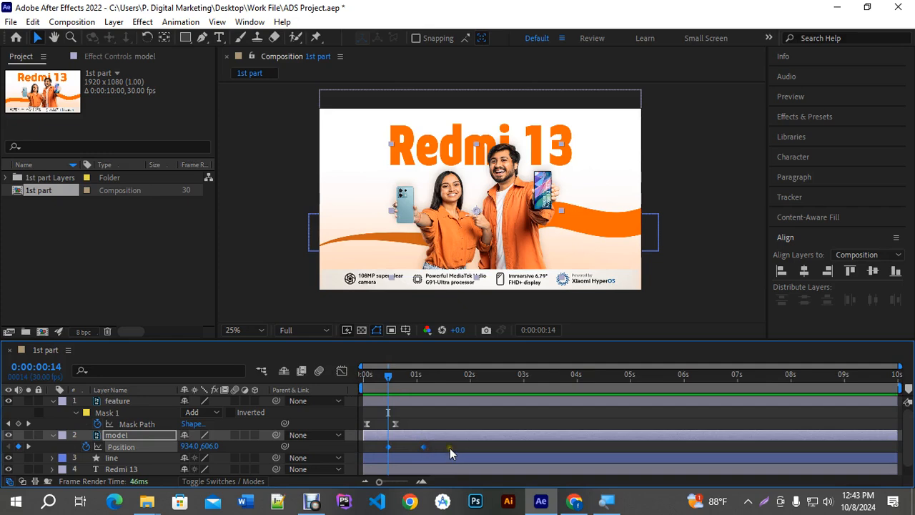
key(shift+F3)
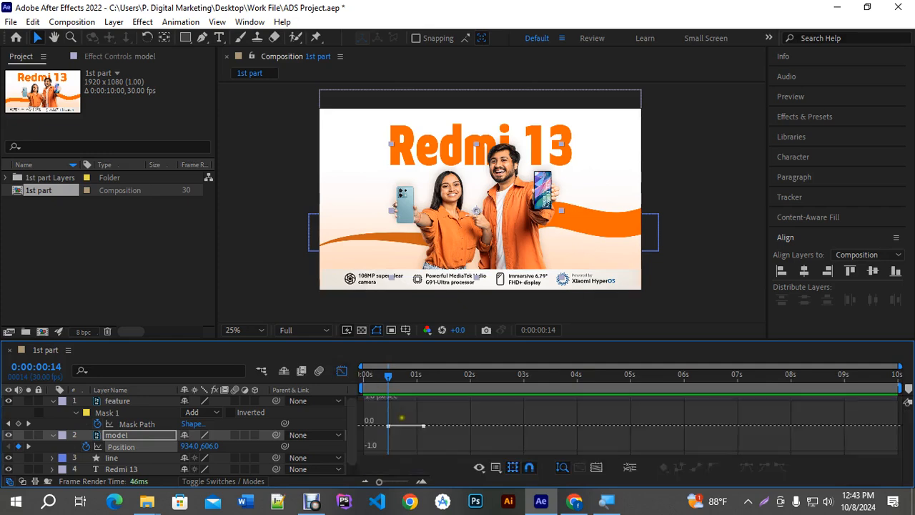
Step: Turn off the graph editor's transform box and snapping, check the value graph, and return to the speed graph
click(513, 469)
click(527, 468)
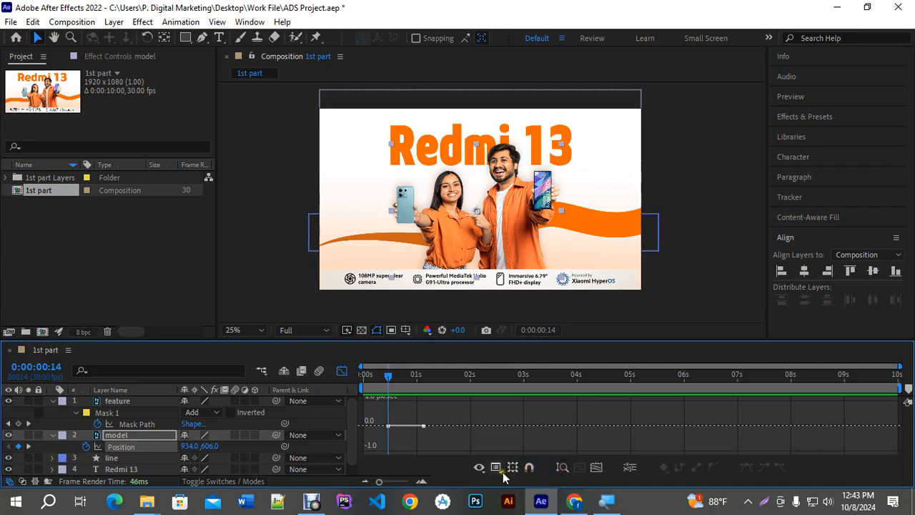
click(496, 468)
click(537, 320)
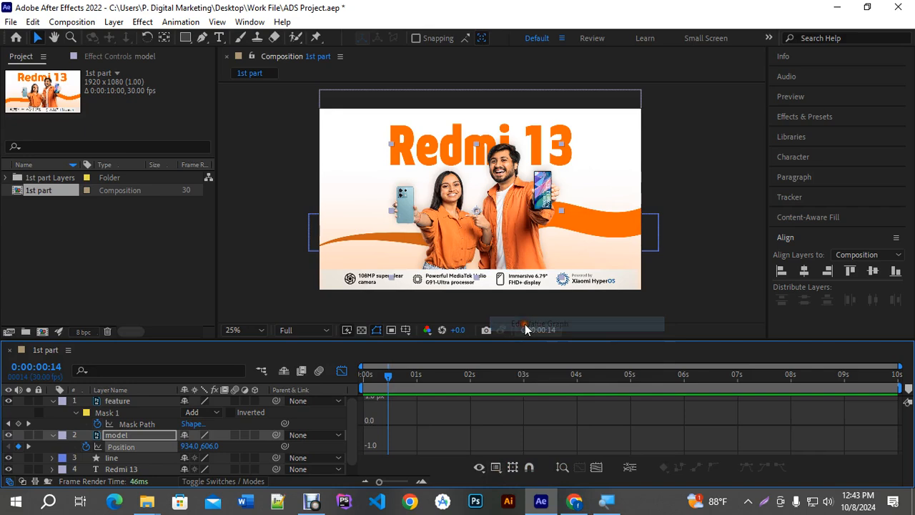
click(495, 468)
click(533, 337)
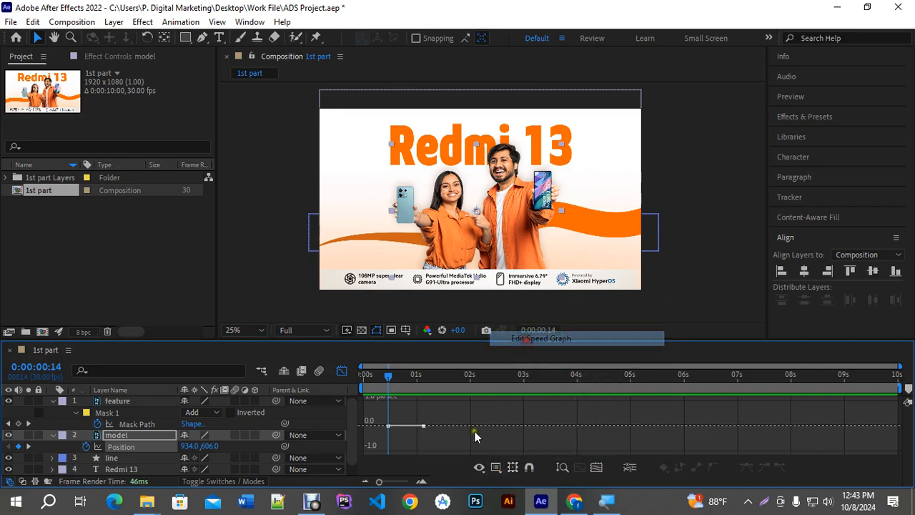
Step: Try to extend the incoming ease of the model layer's second Position keyframe in the speed graph
drag(390, 480, 396, 481)
drag(446, 403, 520, 461)
drag(485, 426, 457, 426)
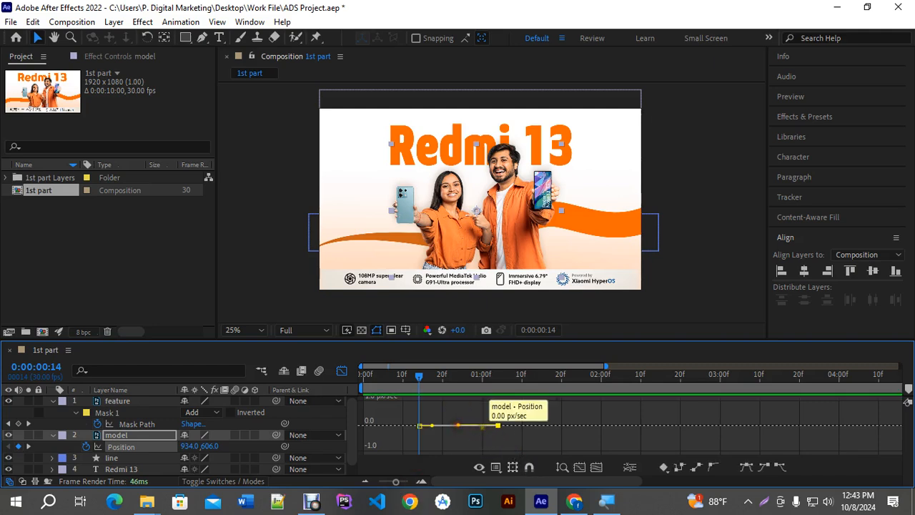
Step: Examine the speed curve between the model layer's two Position keyframes and return to the layer bars
click(579, 468)
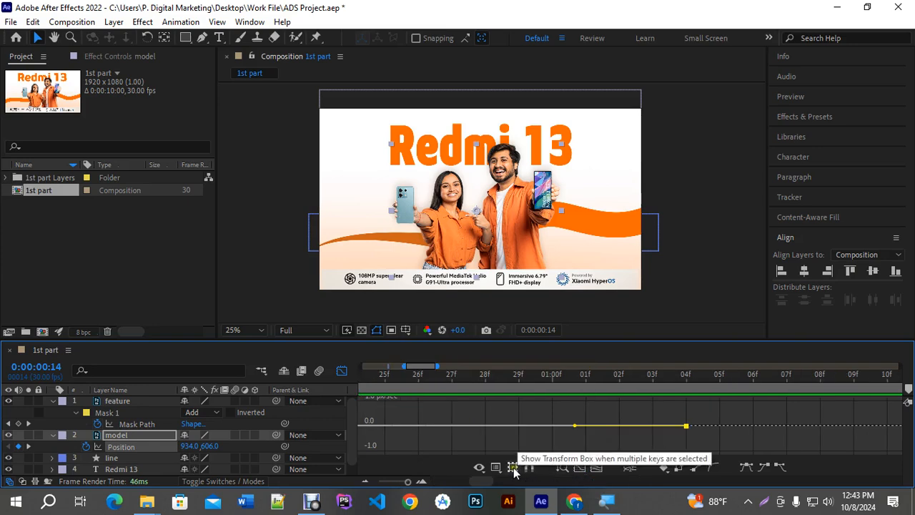
click(599, 467)
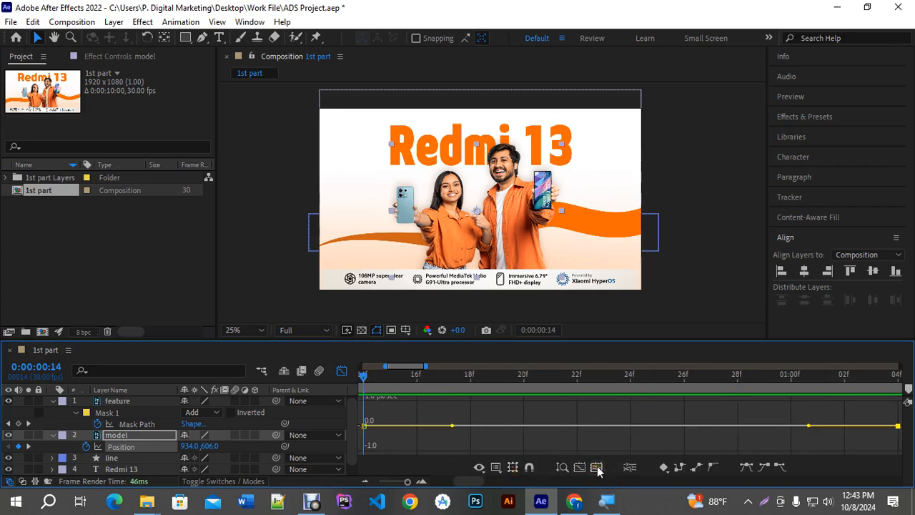
click(580, 468)
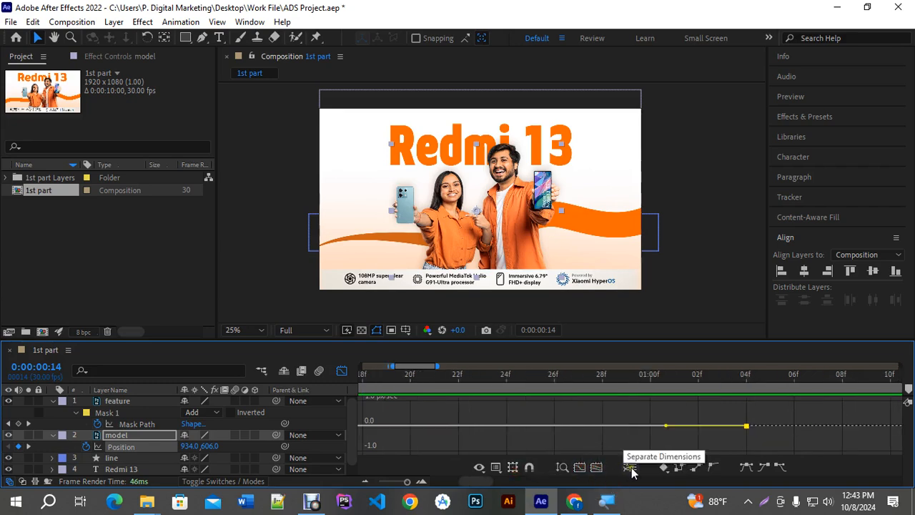
click(580, 468)
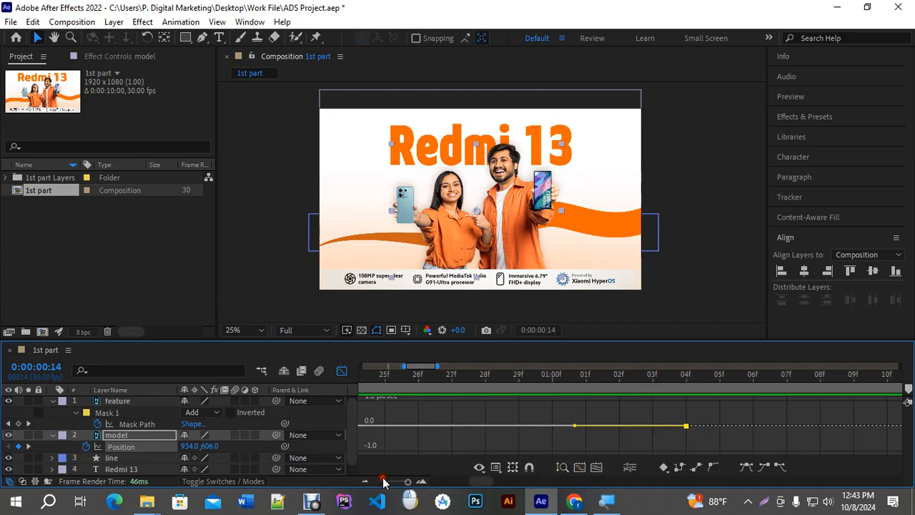
drag(406, 482, 379, 482)
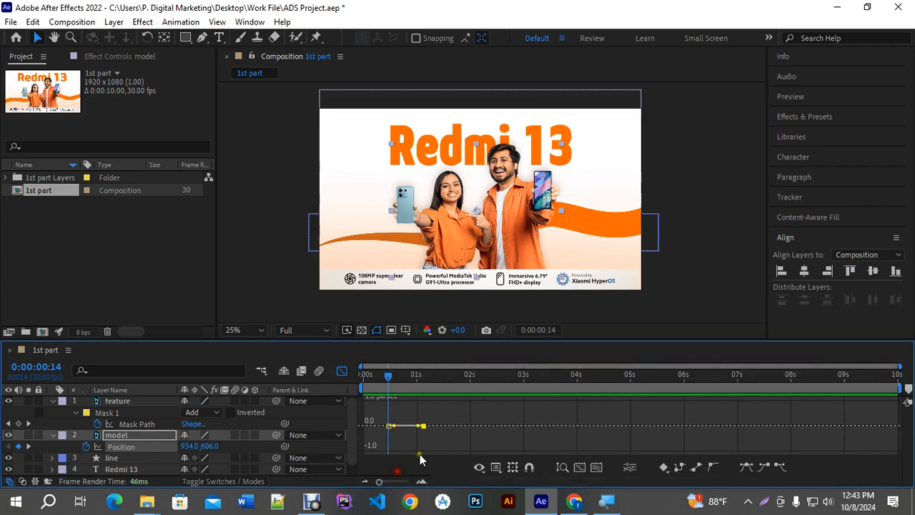
click(444, 432)
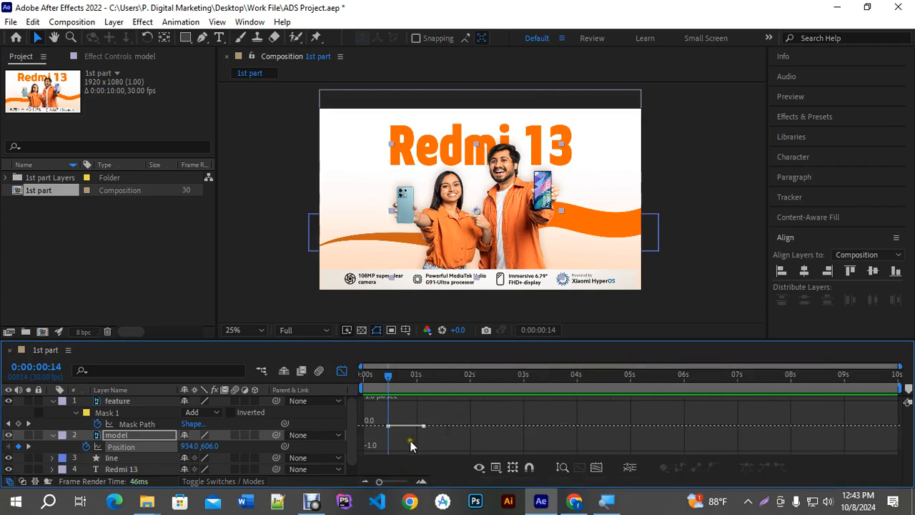
click(404, 436)
drag(408, 415, 440, 451)
click(341, 370)
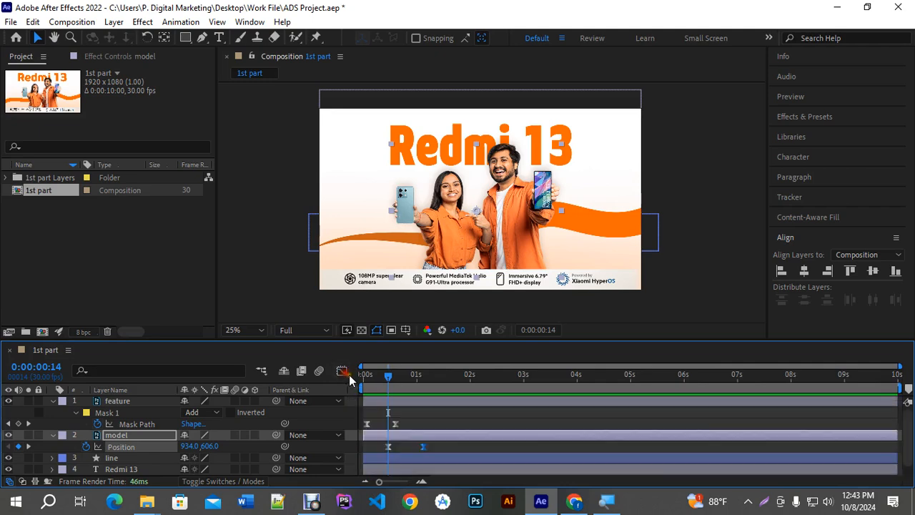
Step: Reveal the model layer's Transform and Layer Styles properties and enlarge the timeline area
click(442, 448)
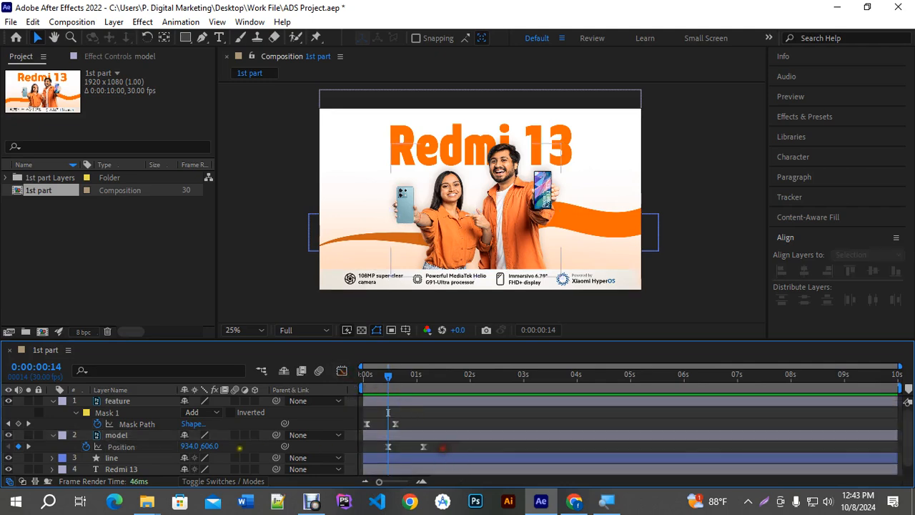
click(135, 433)
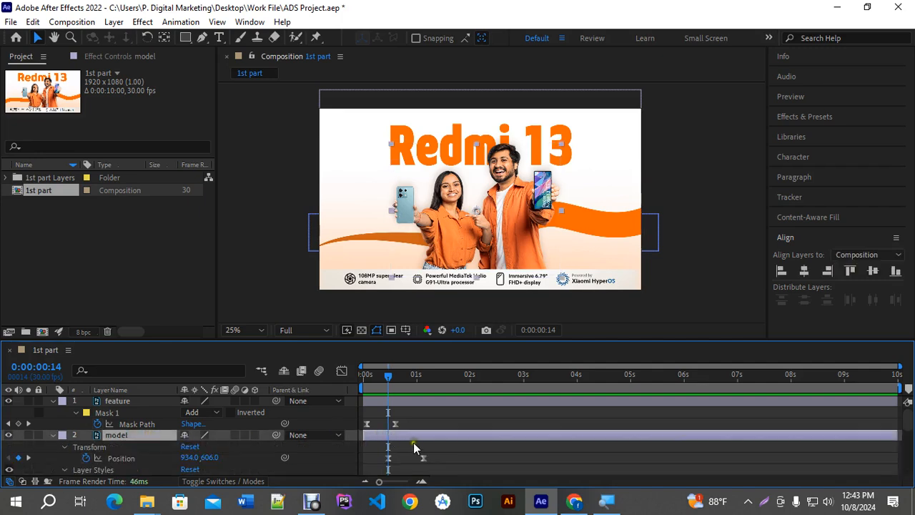
drag(454, 342, 455, 288)
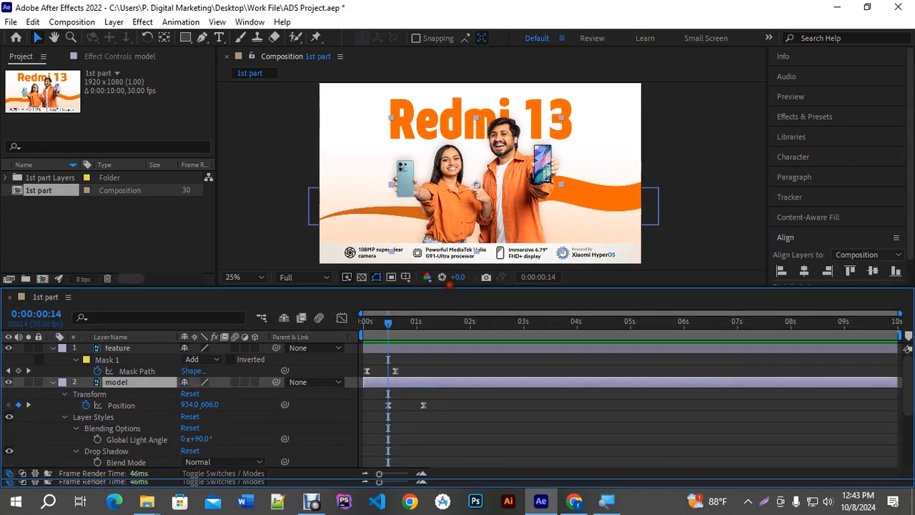
drag(457, 437, 377, 409)
click(402, 411)
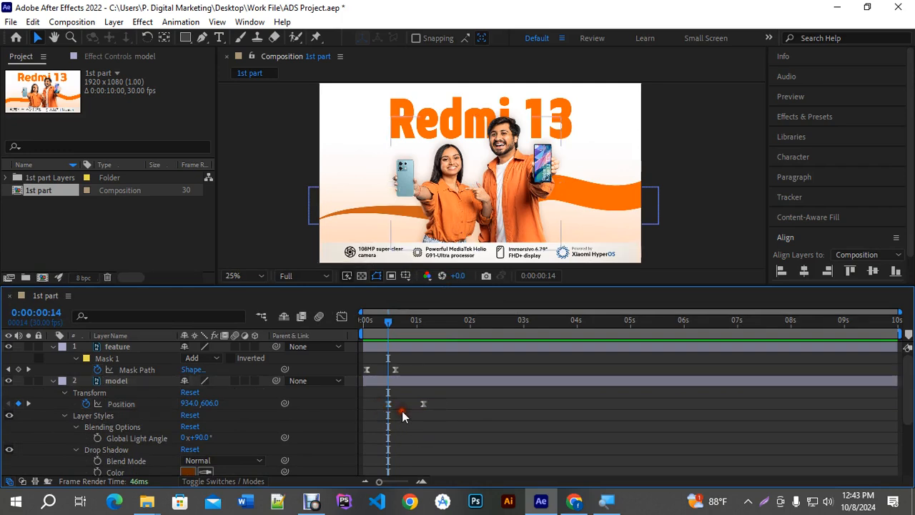
Step: Move the models straight down below the frame to Position 934, 1542 at the first keyframe, 0:00:00:14
click(387, 404)
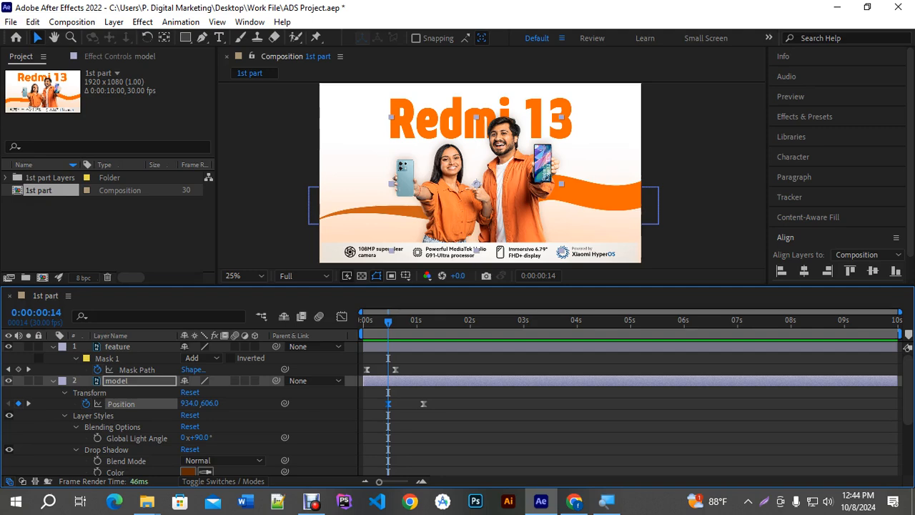
drag(519, 177, 479, 291)
key(space)
drag(547, 213, 501, 222)
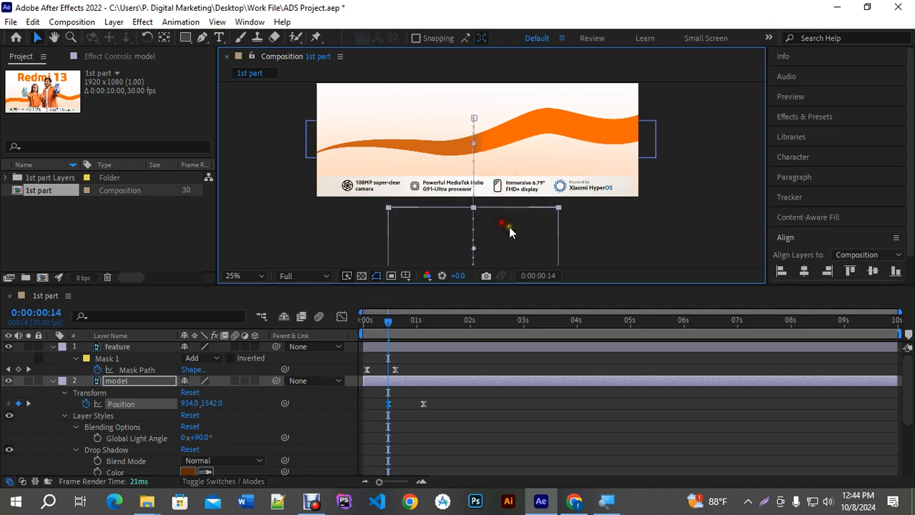
click(391, 322)
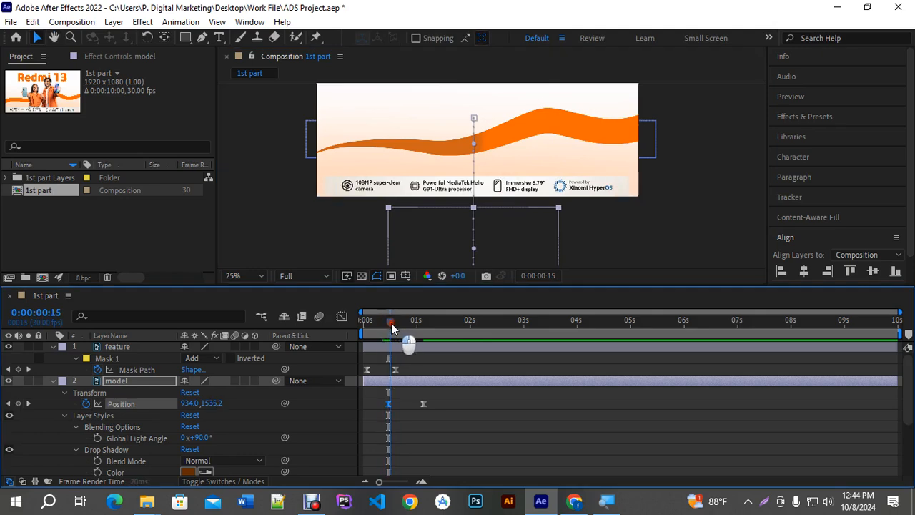
drag(392, 327, 388, 327)
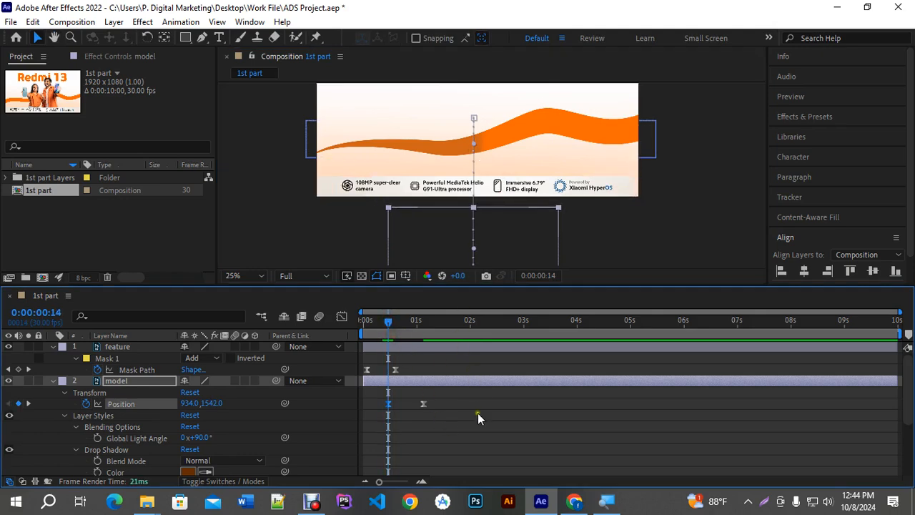
Step: Show the speed graph of the model layer's Position keyframes, fitted to its full height, with transform box and snapping turned on
drag(465, 422, 382, 397)
click(341, 315)
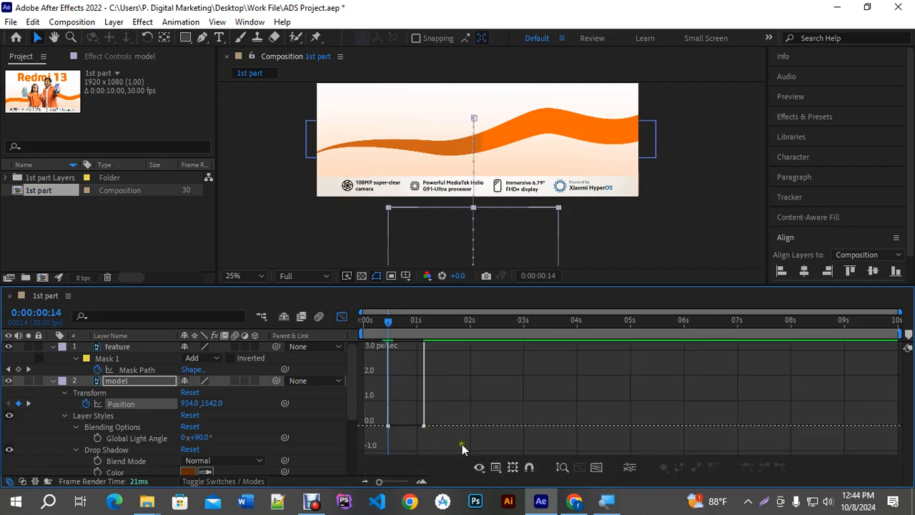
click(495, 466)
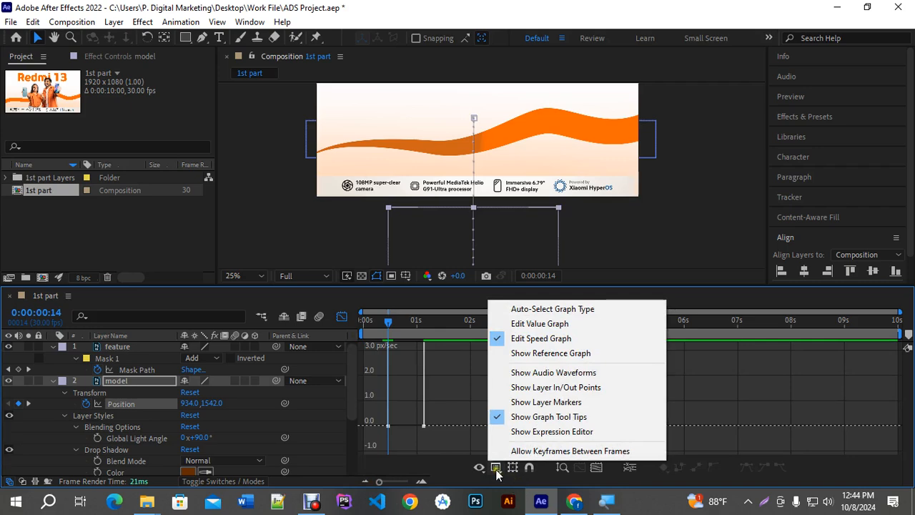
click(496, 468)
click(471, 394)
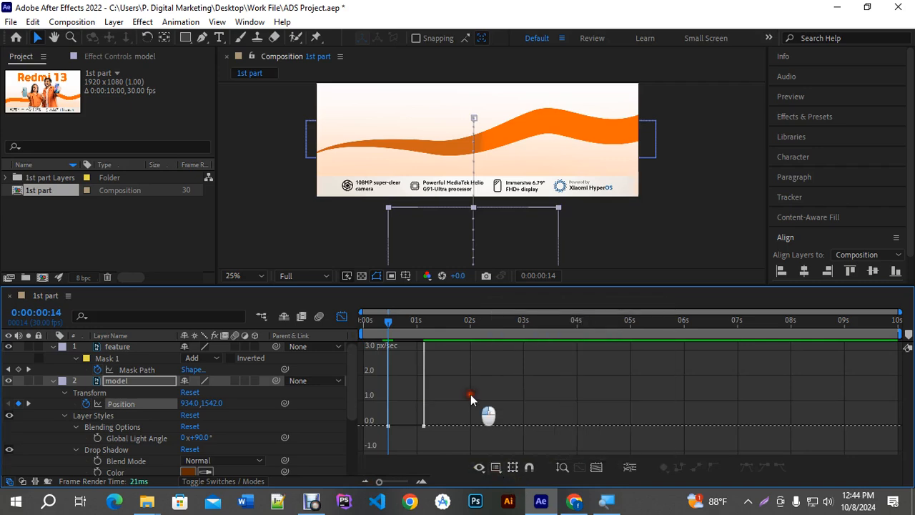
click(528, 467)
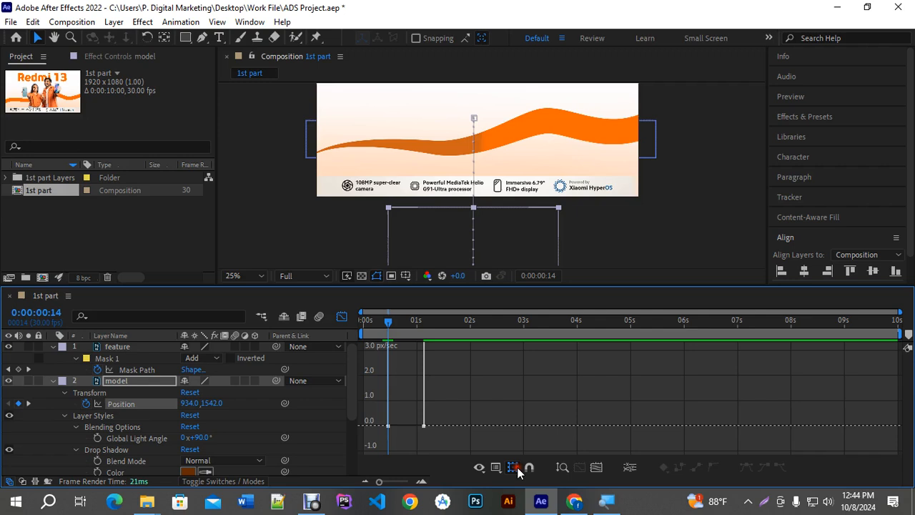
click(594, 468)
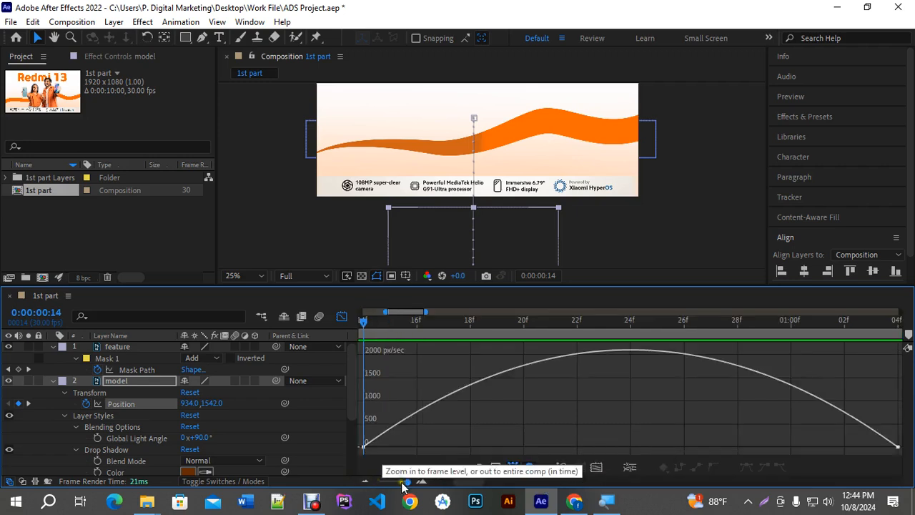
drag(404, 484, 384, 482)
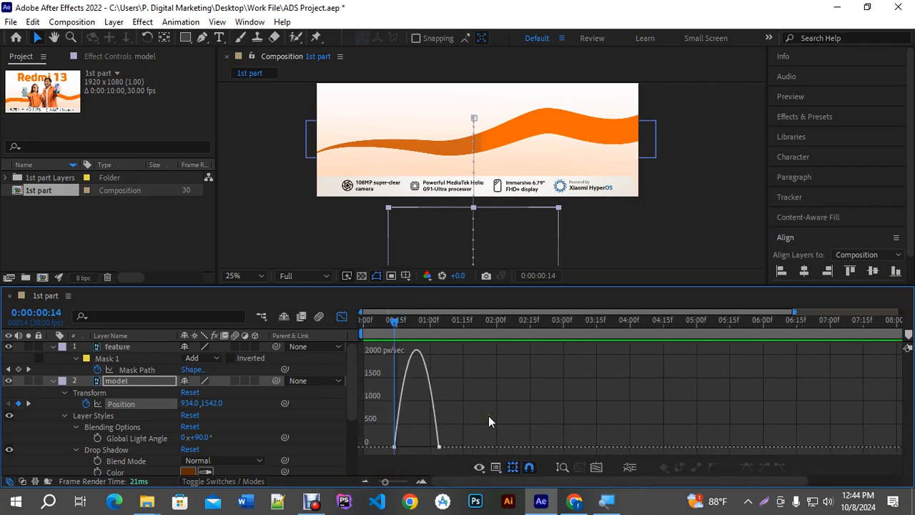
drag(384, 482, 377, 482)
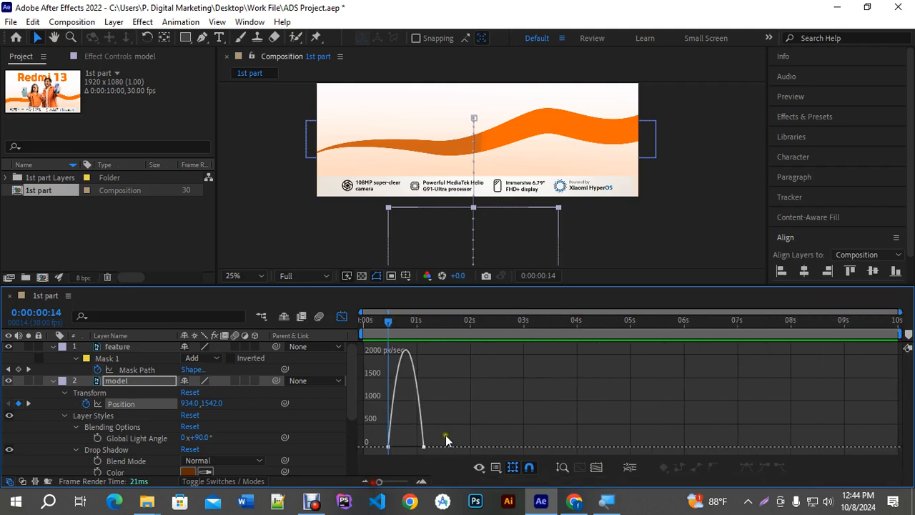
Step: Lengthen the second Position keyframe's incoming ease to slightly under half the interval so the models decelerate gradually
drag(445, 427, 415, 449)
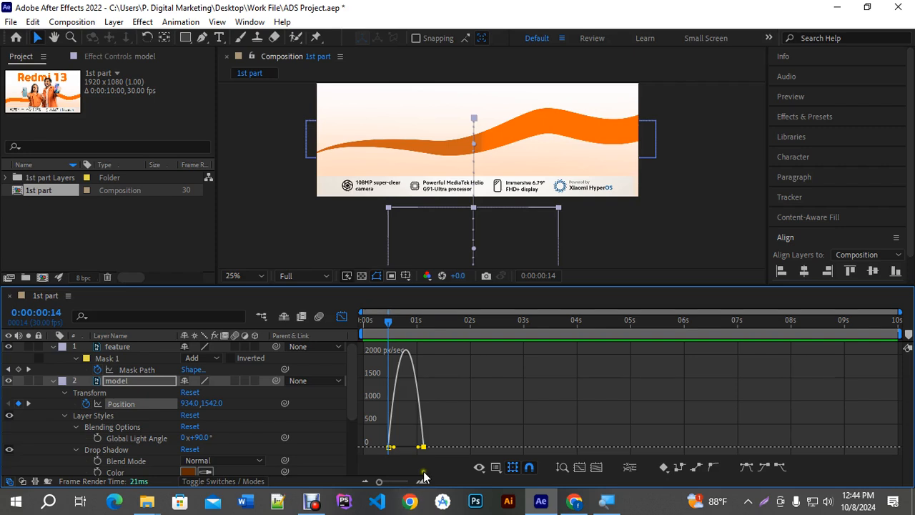
drag(379, 481, 398, 486)
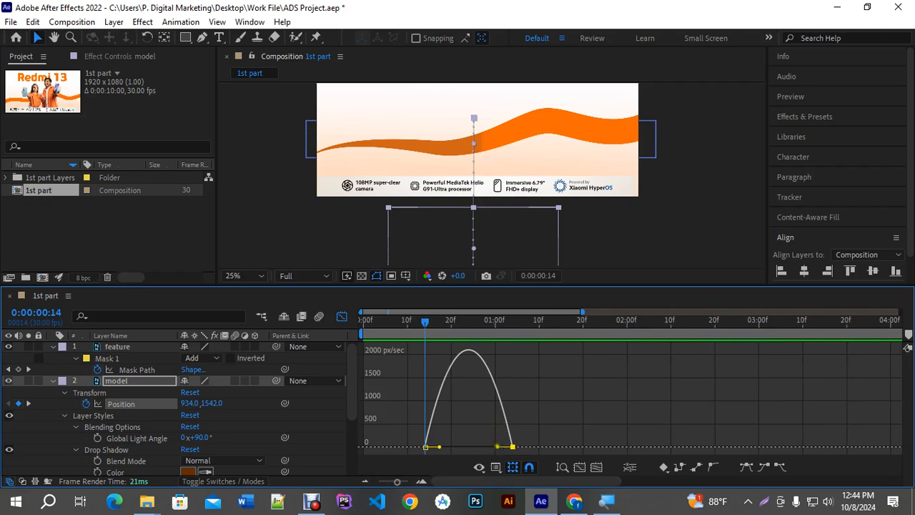
drag(498, 446, 475, 446)
Step: Preview the models' eased rise into the frame starting from 0:00:00:12
drag(426, 326, 416, 325)
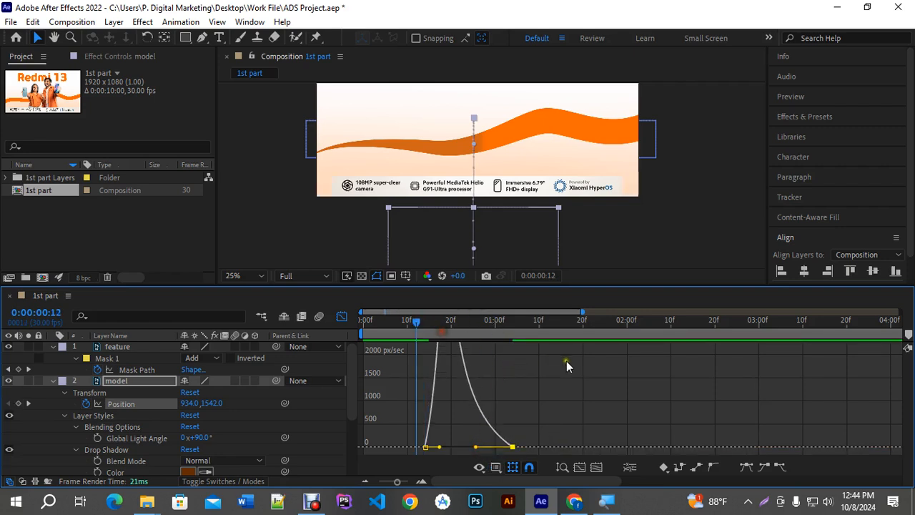
drag(526, 285, 528, 302)
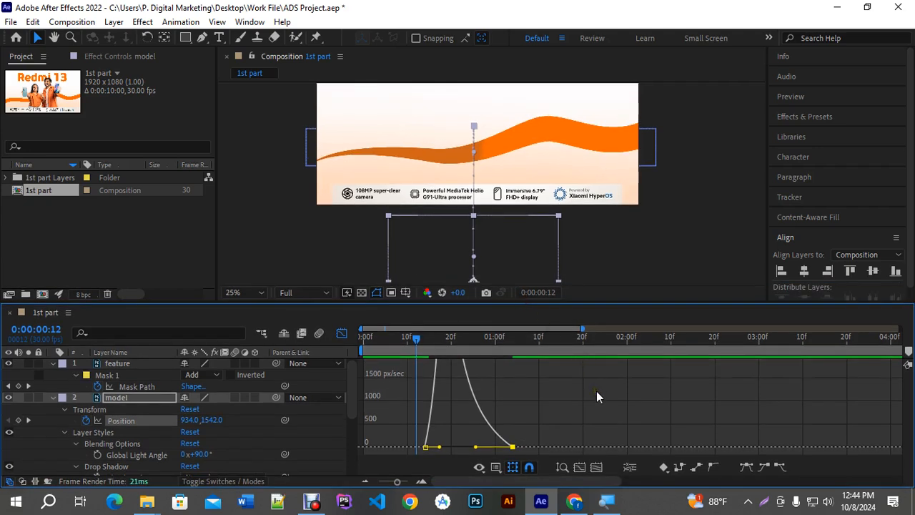
key(space)
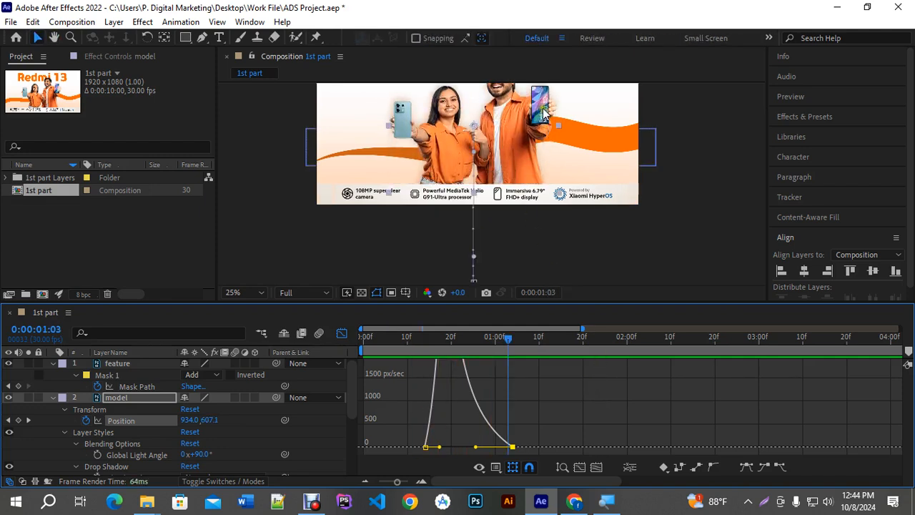
scroll(657, 193, up, 2)
drag(622, 160, 624, 251)
scroll(599, 207, down, 2)
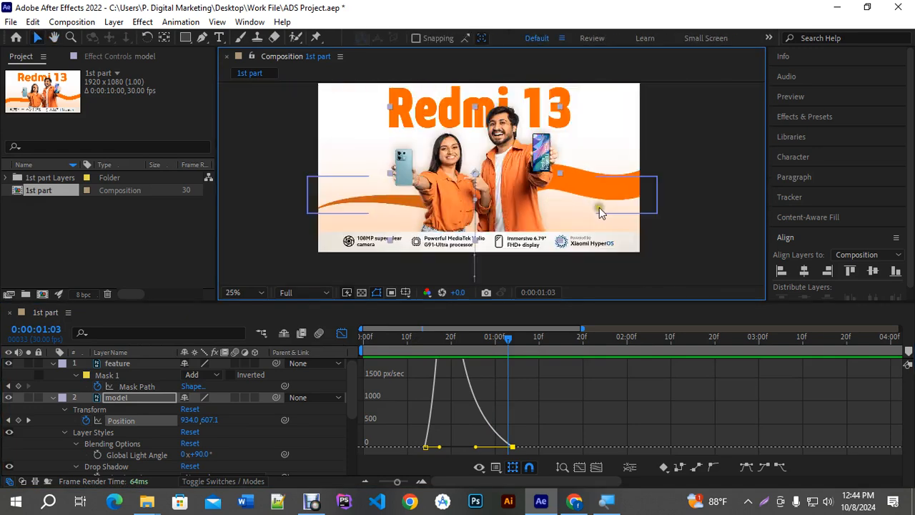
Step: Return to the layer bars, select both model Position keyframes and preview the motion from 0:00:00:13
click(692, 141)
click(342, 333)
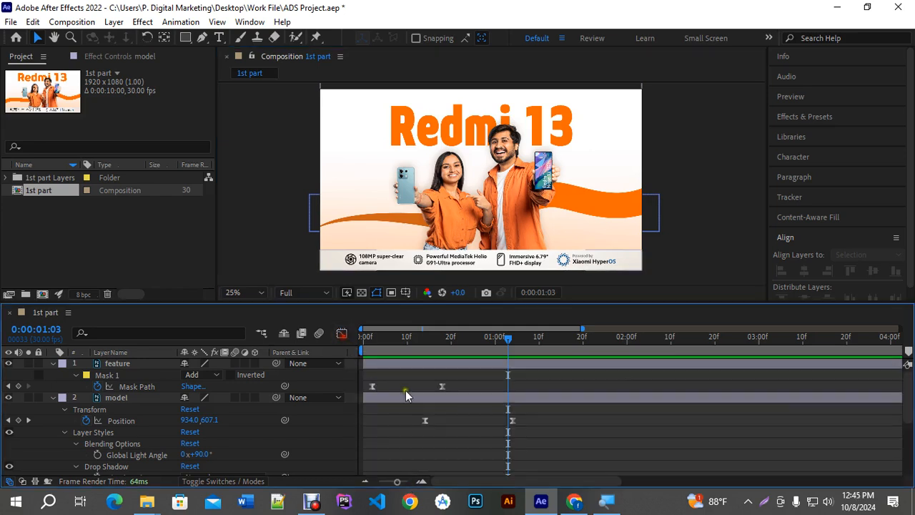
drag(574, 450, 399, 410)
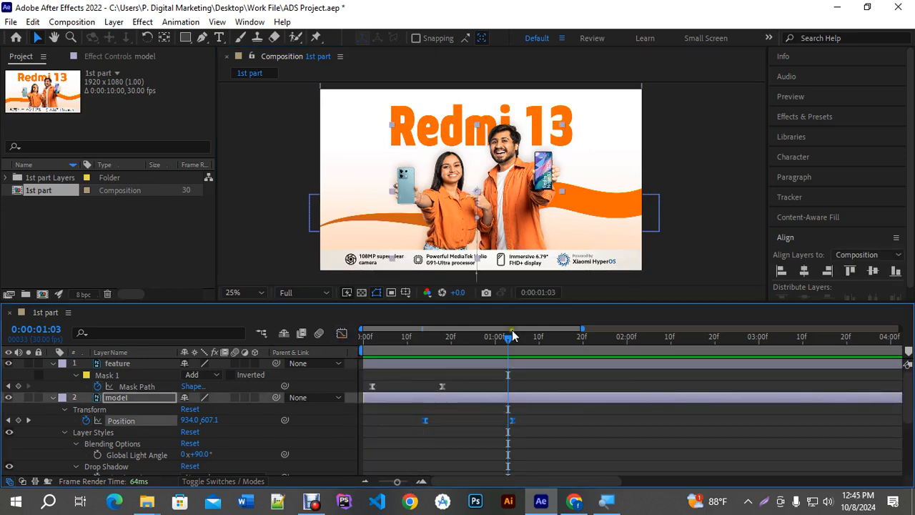
drag(512, 335, 419, 347)
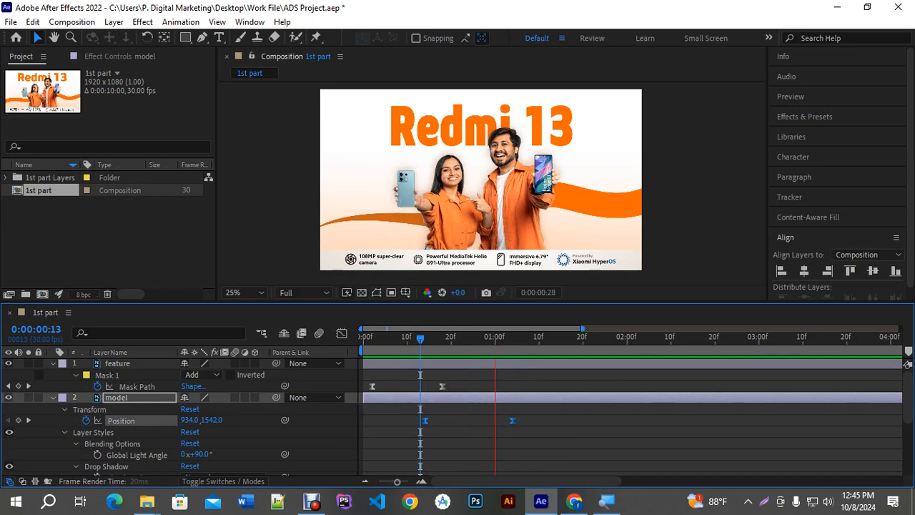
Step: Stop the preview, reopen the model layer's speed graph and extend the second Position keyframe's incoming ease to about half the interval
key(space)
drag(529, 434, 402, 400)
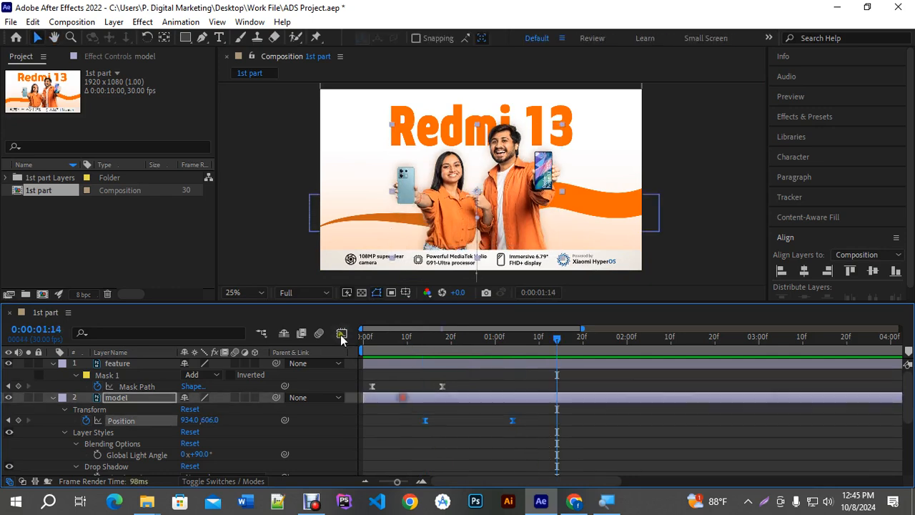
click(342, 334)
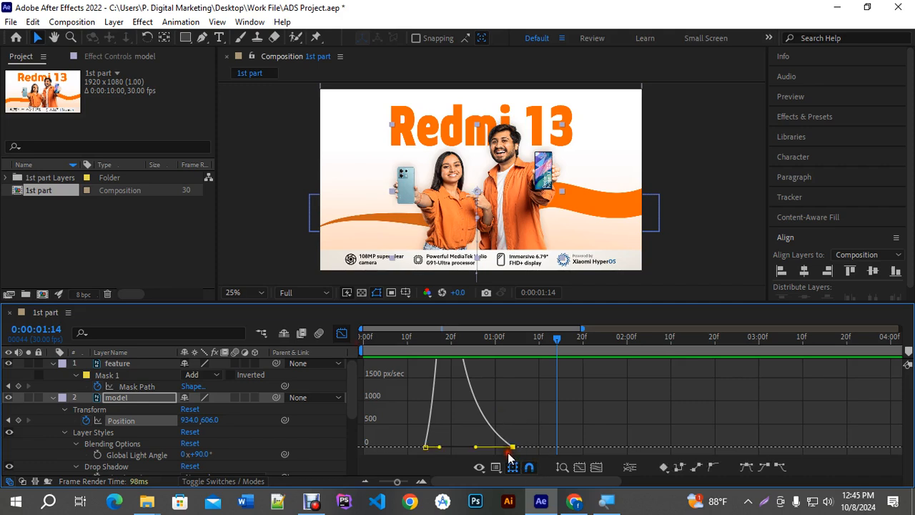
drag(474, 447, 470, 447)
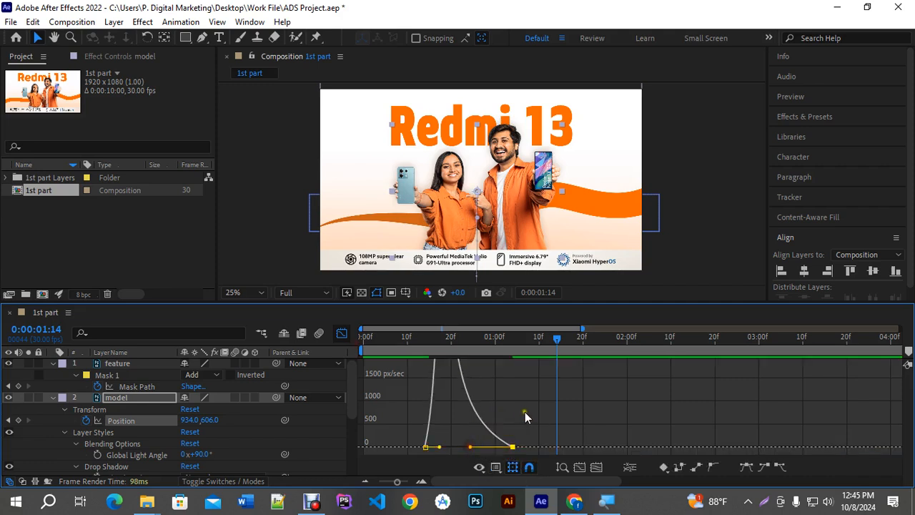
Step: Show the full 10-second timeline as layer bars and preview the eased animation from the beginning
drag(555, 336, 429, 367)
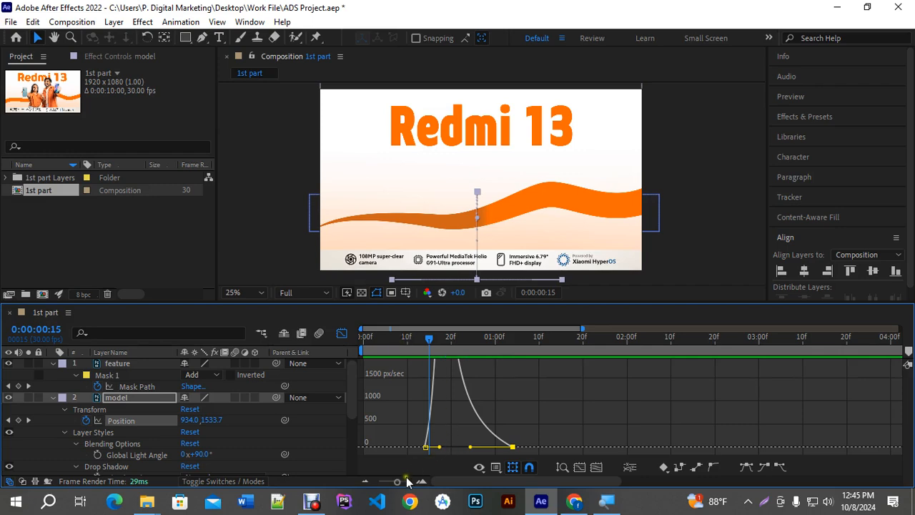
drag(398, 481, 379, 482)
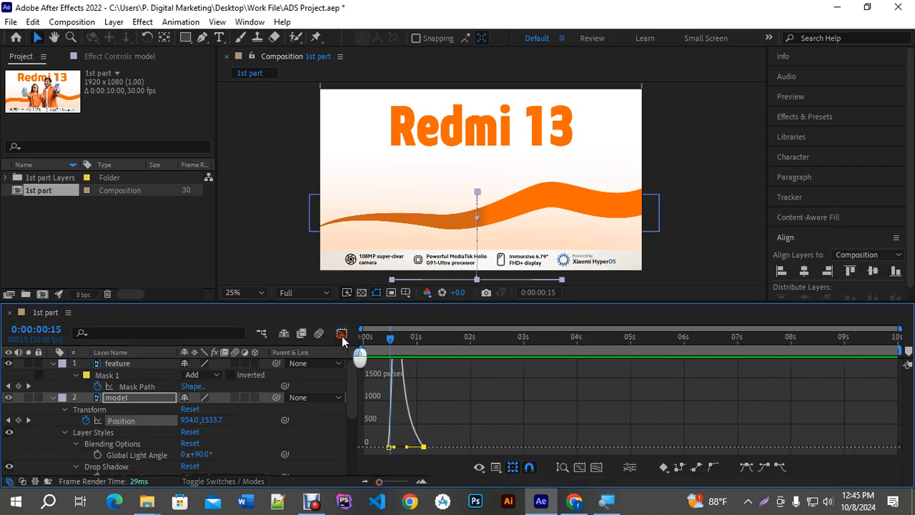
click(342, 333)
key(Home)
click(486, 431)
key(space)
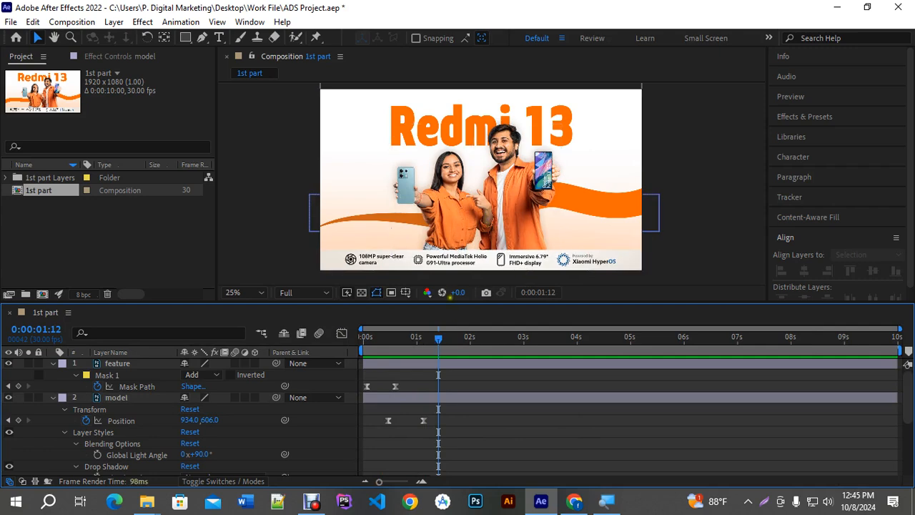
key(Home)
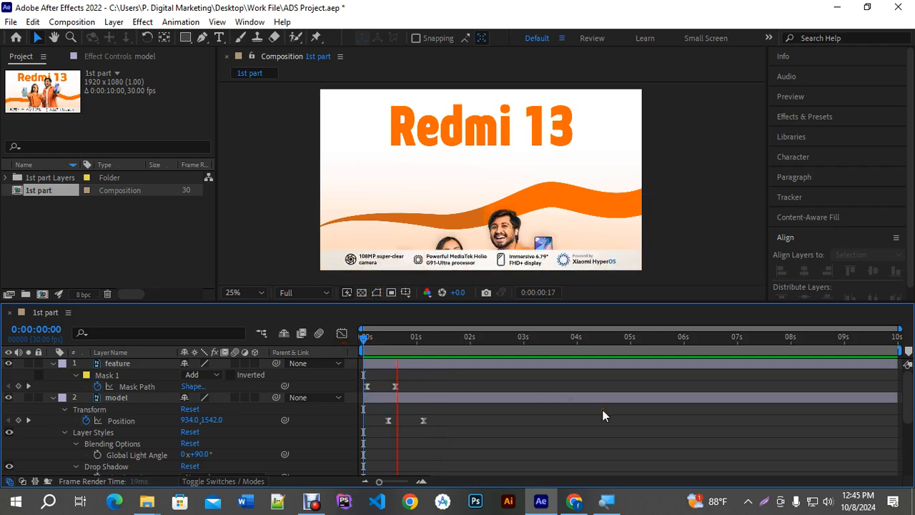
key(space)
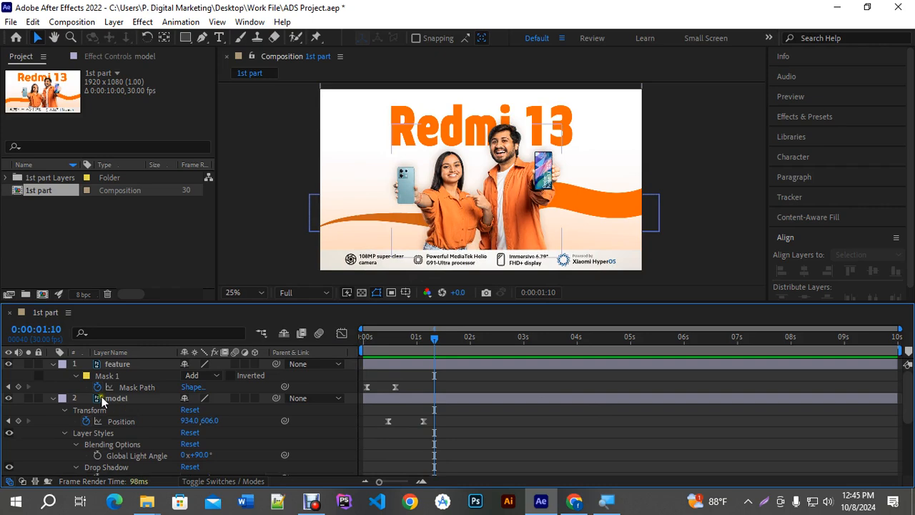
Step: Preview the animation from the first frame and collapse the properties of the feature and model layers
click(54, 364)
click(52, 376)
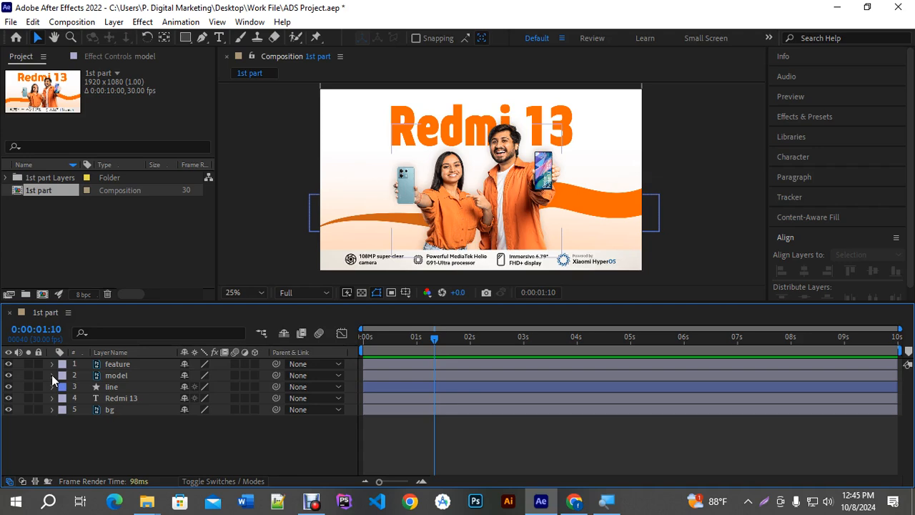
click(51, 375)
scroll(420, 390, up, 1)
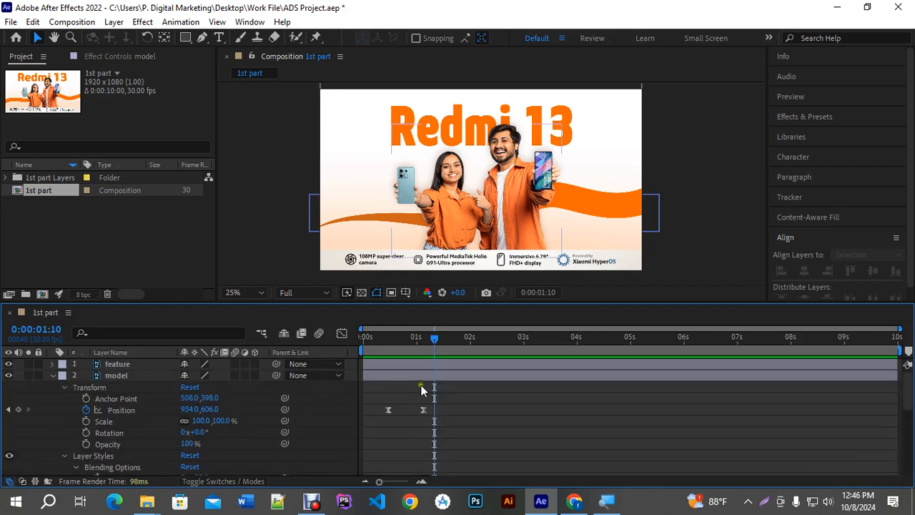
key(Home)
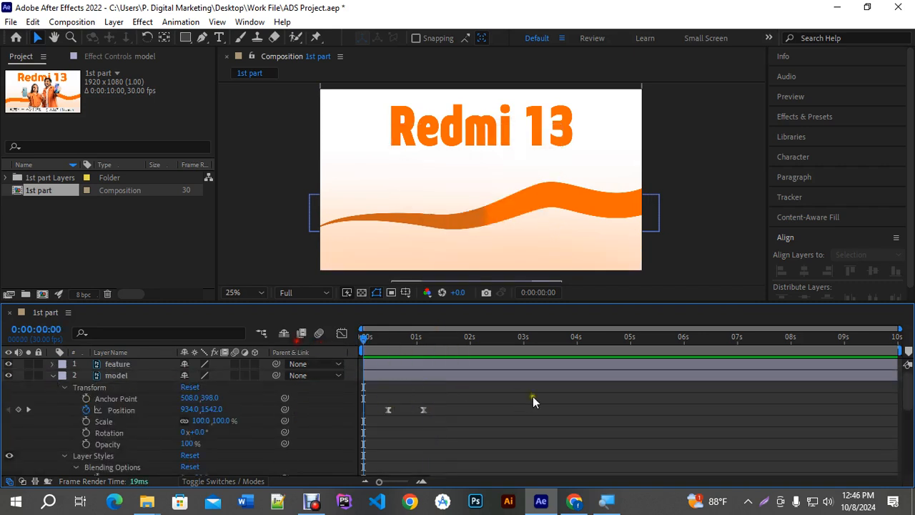
key(space)
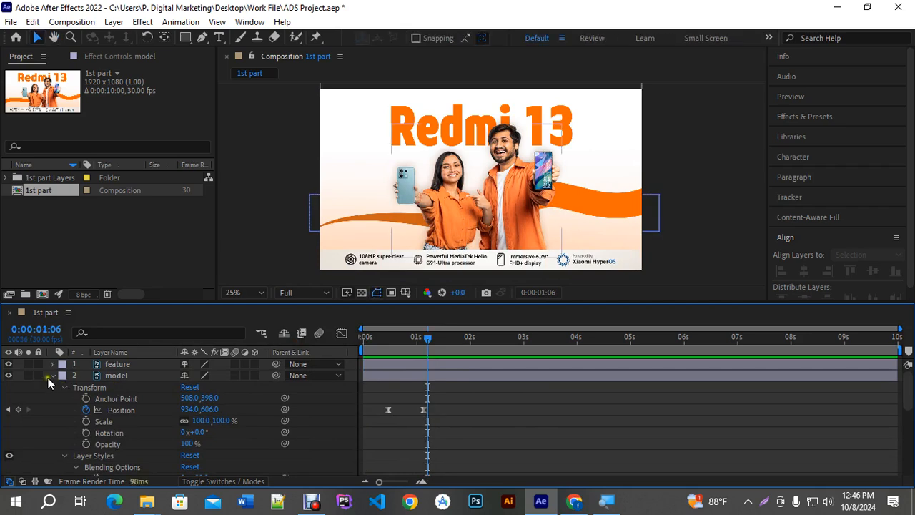
click(52, 375)
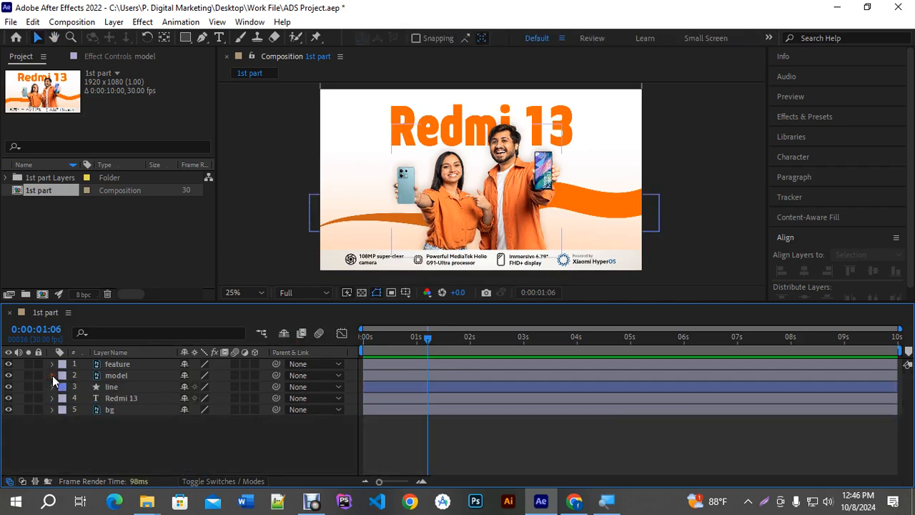
Step: Select the model layer and replay the composition from 0:00:00:00
click(121, 378)
drag(433, 347, 279, 343)
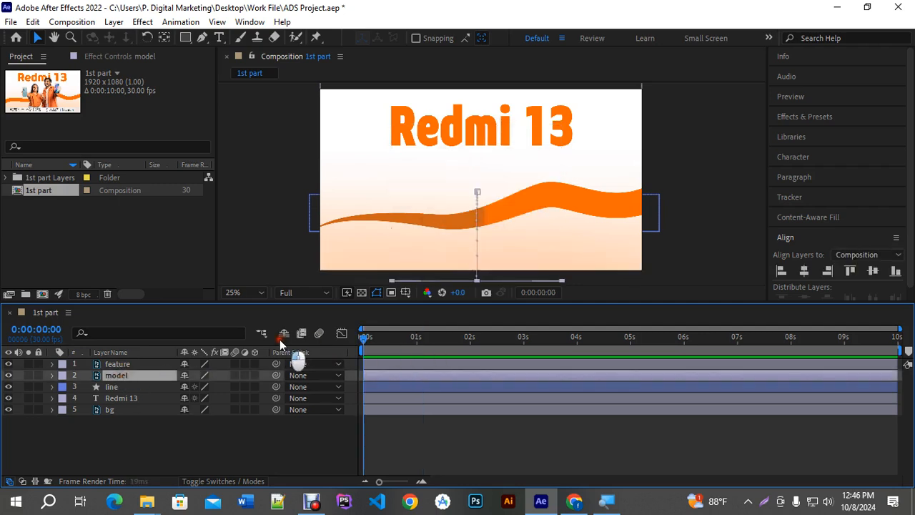
key(space)
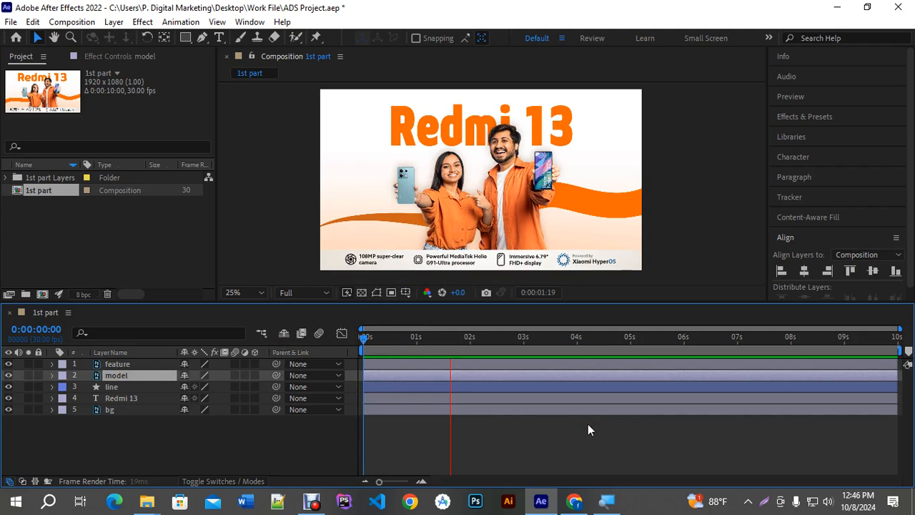
key(space)
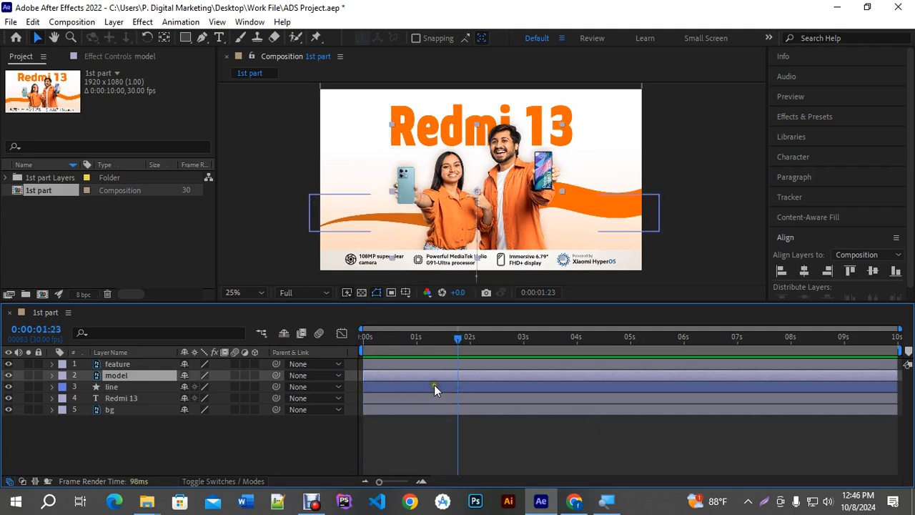
Step: Reveal the model layer's Position keyframes, set the current time to 0:00:01:00 and select the Redmi 13 text layer
key(p)
click(413, 340)
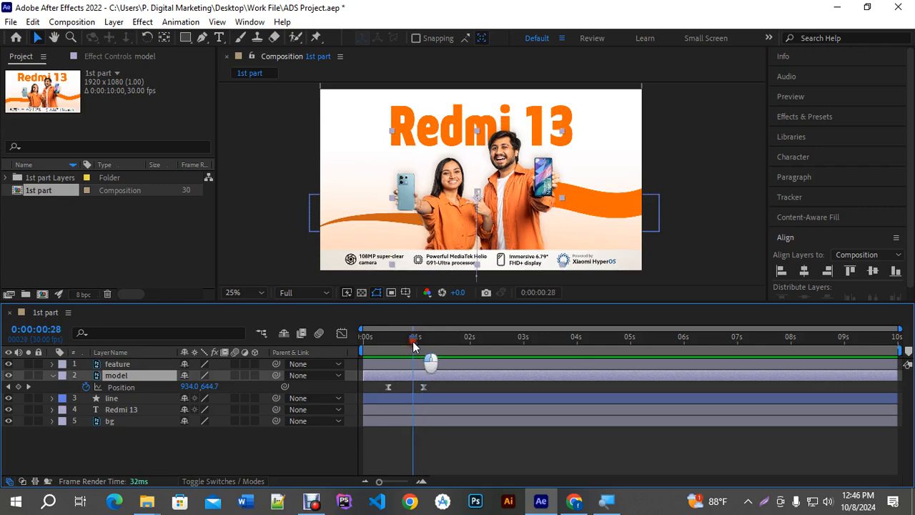
drag(413, 347, 416, 341)
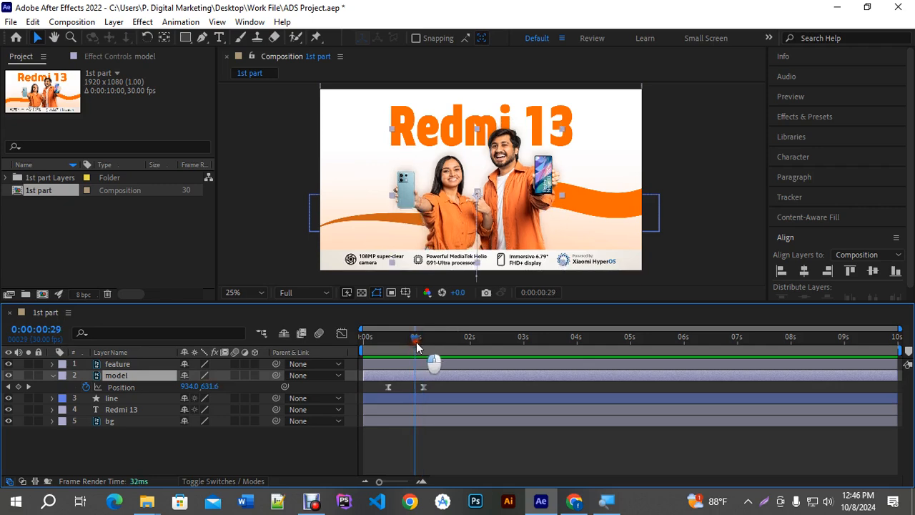
click(400, 121)
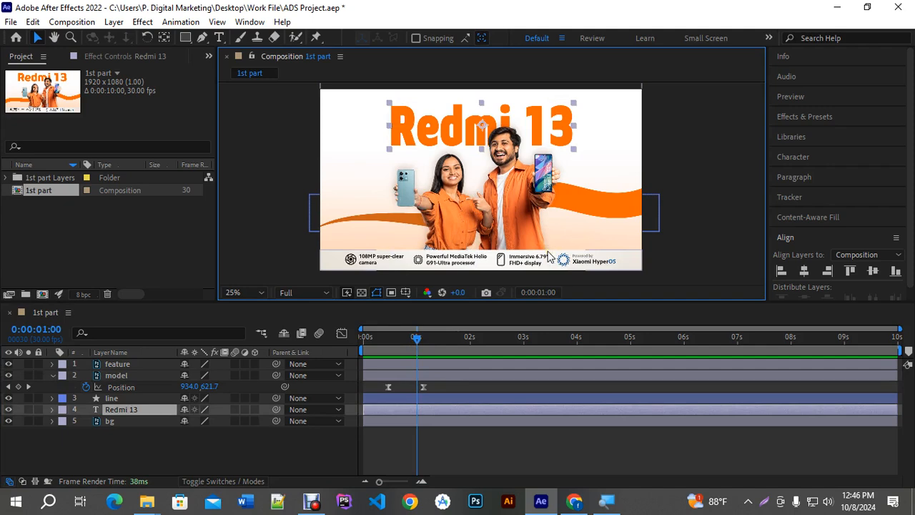
Step: Switch to Chrome, search for "after effects text animation gallery" and open MotionIsland's text animation presets preview page
click(574, 500)
click(198, 9)
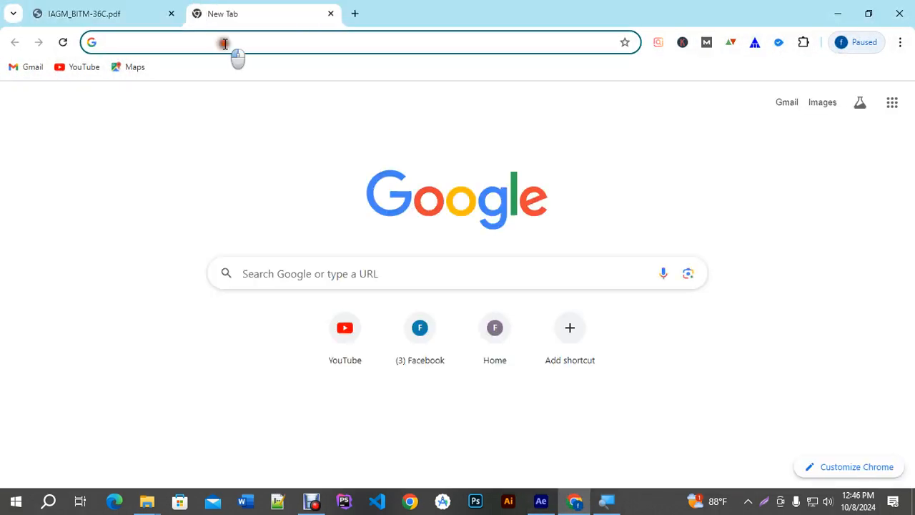
click(224, 44)
text(af)
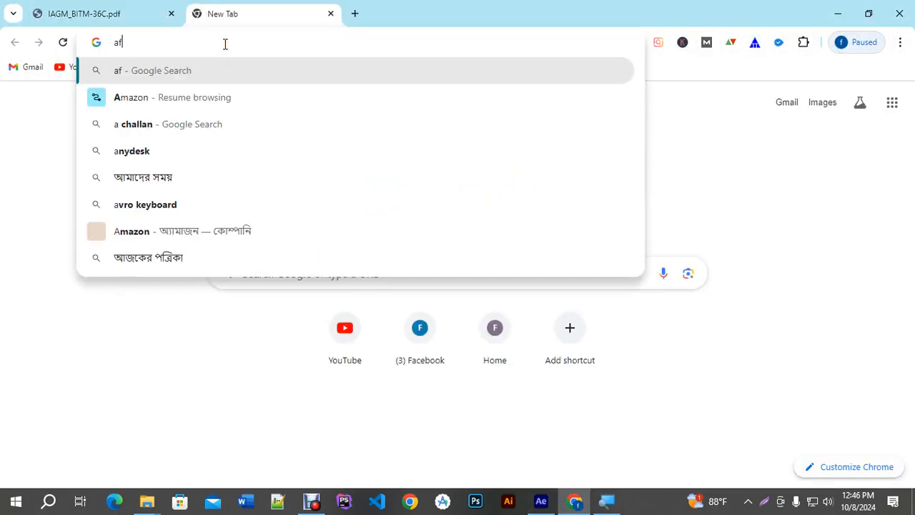
text(ter effect)
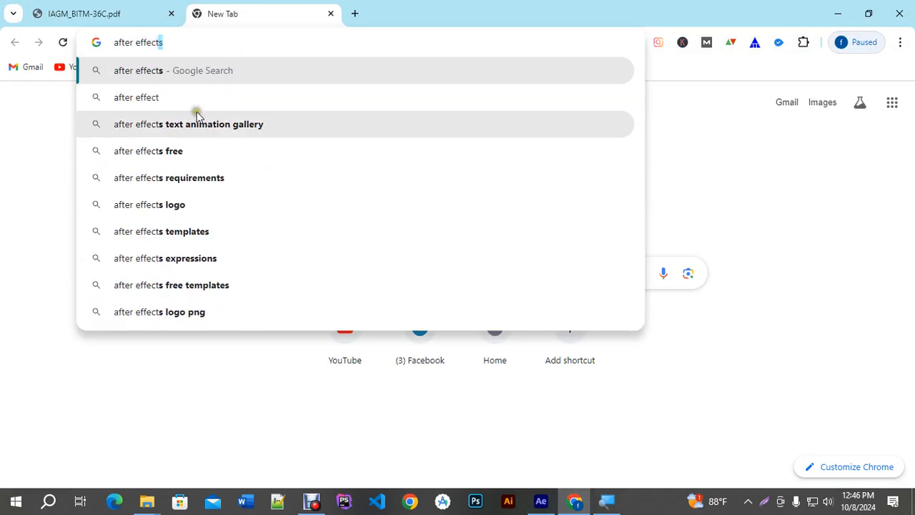
click(200, 125)
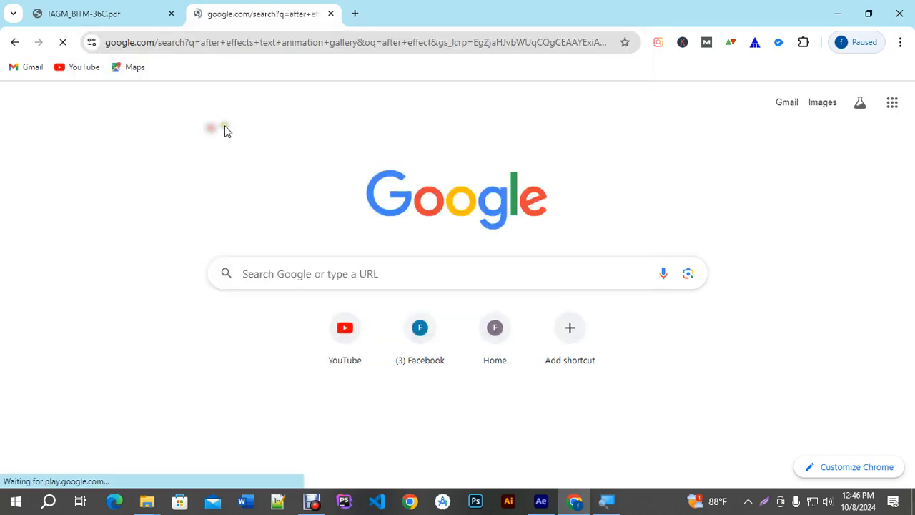
click(226, 241)
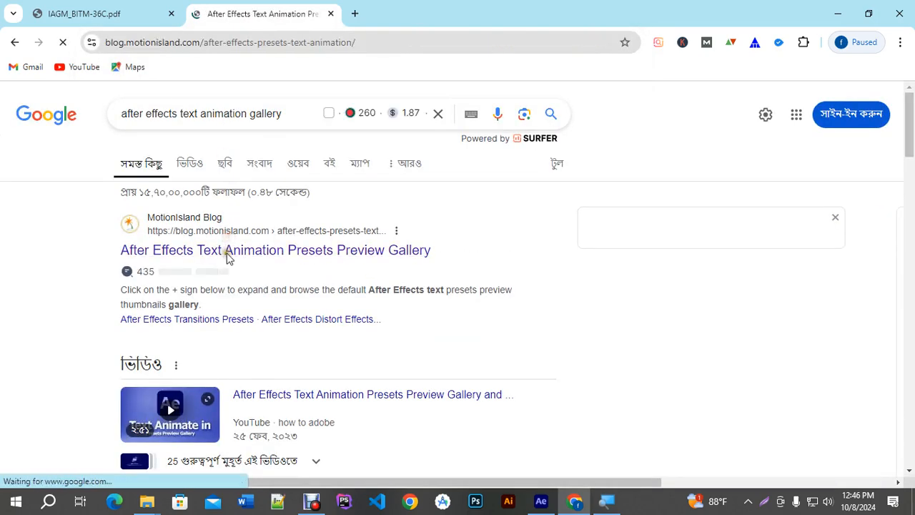
Step: Look through the MotionIsland page for the expandable list of text animation preset categories
scroll(357, 257, down, 1)
scroll(377, 280, down, 3)
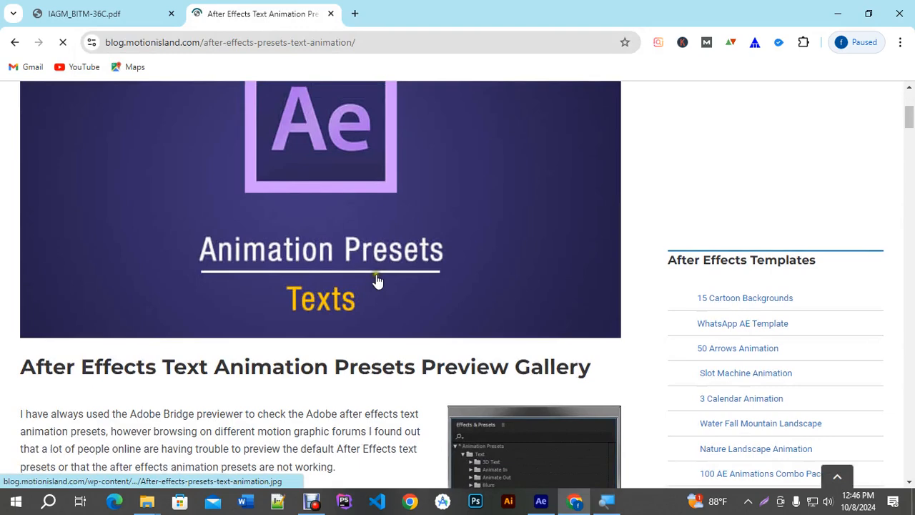
scroll(375, 281, up, 4)
mouse_move(387, 208)
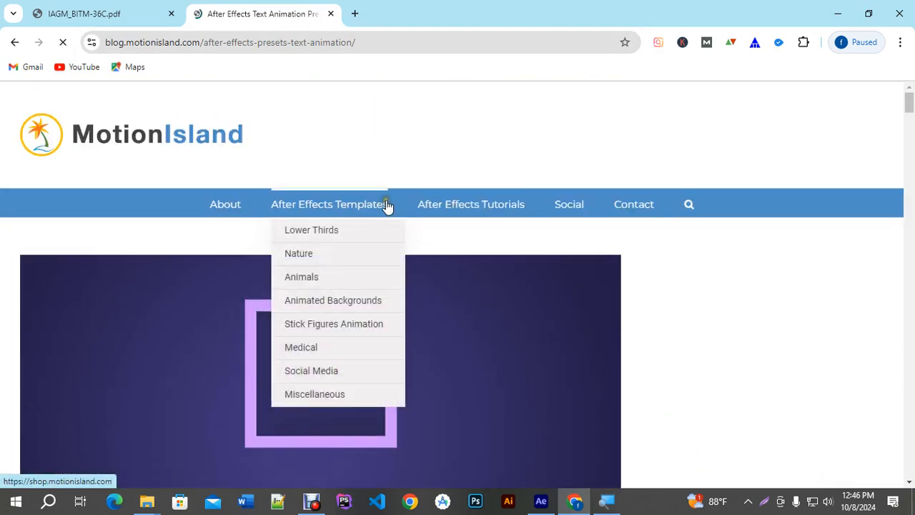
scroll(386, 206, down, 3)
scroll(296, 203, down, 8)
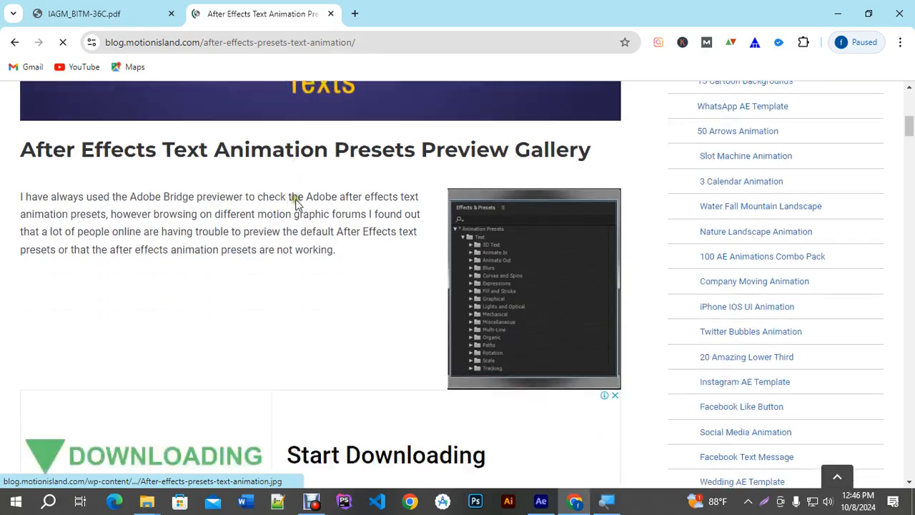
scroll(149, 290, down, 4)
scroll(104, 247, down, 4)
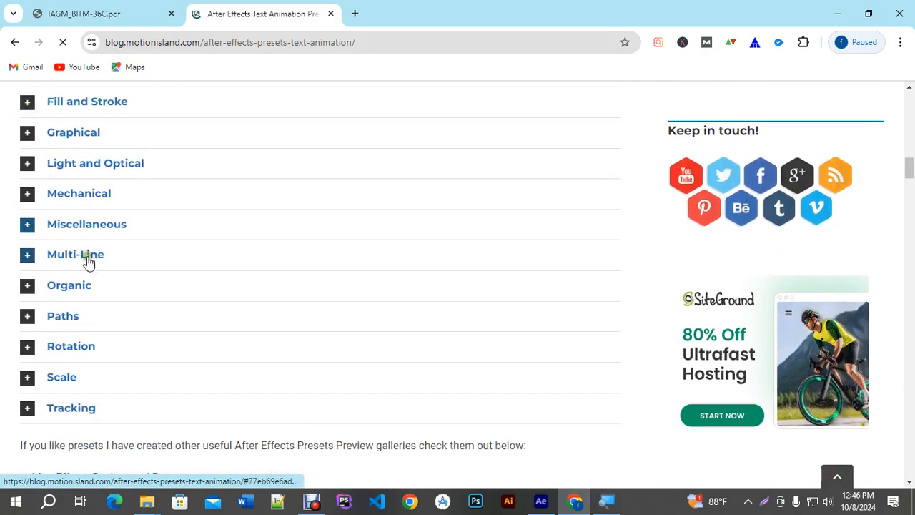
scroll(81, 262, up, 1)
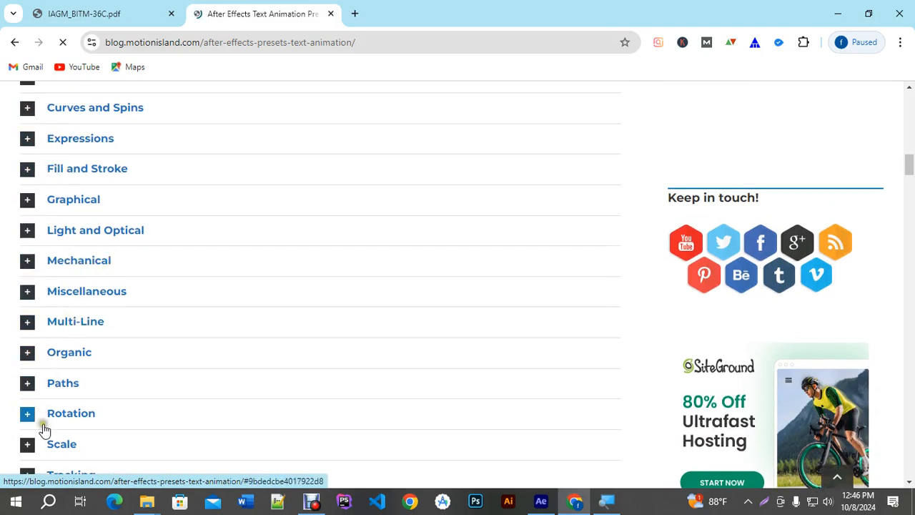
scroll(41, 432, down, 2)
scroll(42, 429, up, 2)
scroll(40, 415, up, 1)
Step: Expand the Blurs category, examine its animated preset previews and highlight the preset name Foggy
click(27, 144)
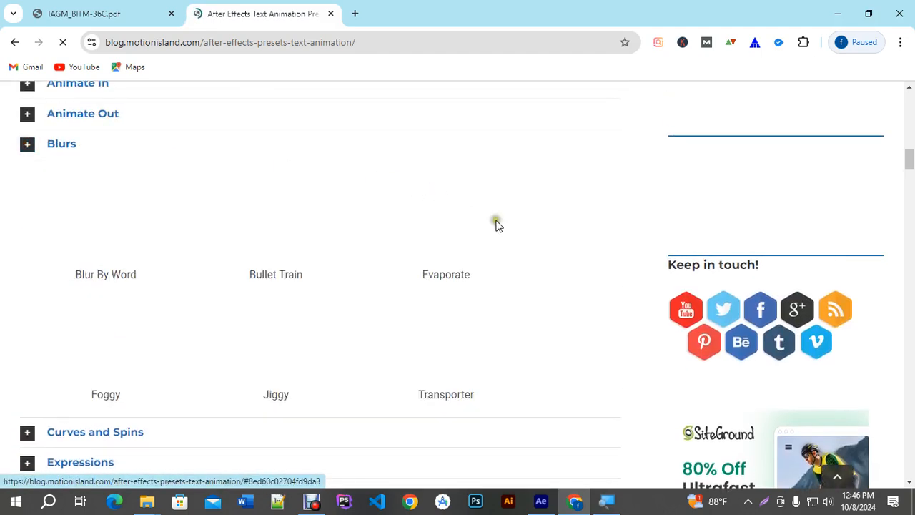
scroll(545, 235, down, 2)
scroll(546, 237, up, 2)
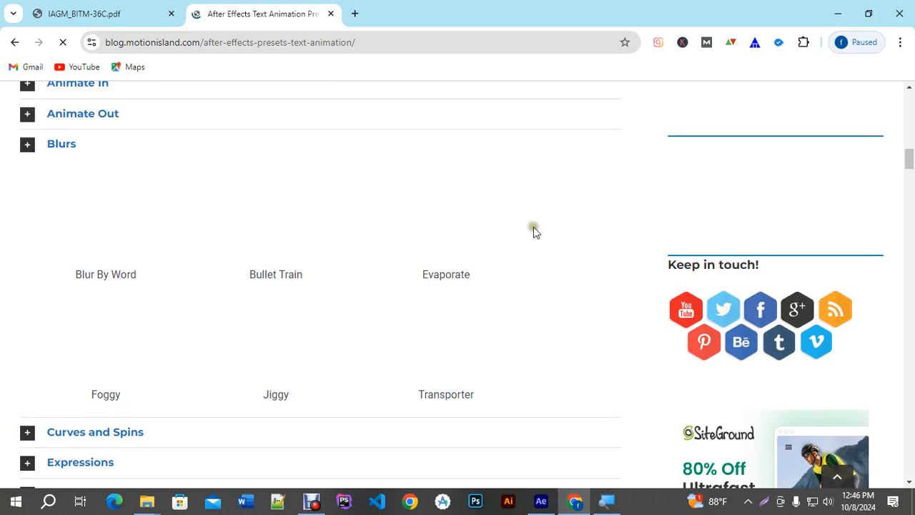
scroll(300, 192, down, 2)
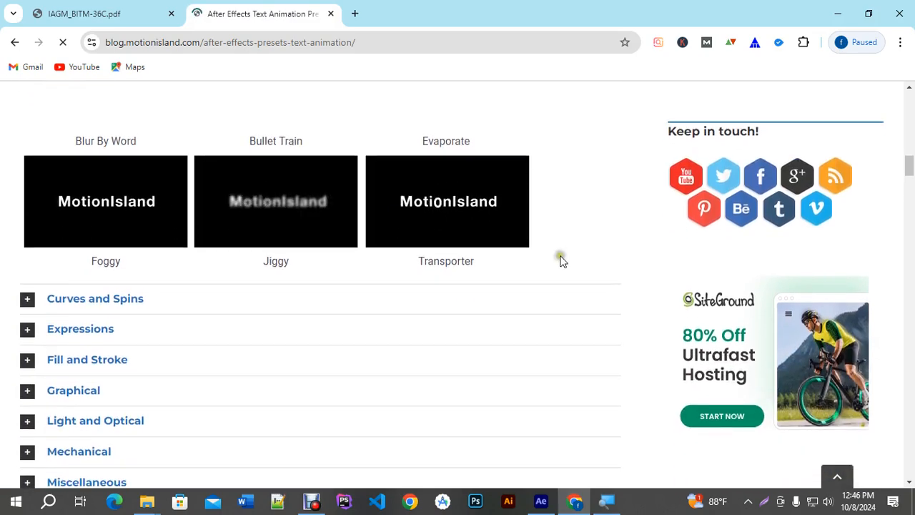
scroll(560, 261, up, 2)
scroll(561, 261, down, 2)
scroll(561, 261, up, 2)
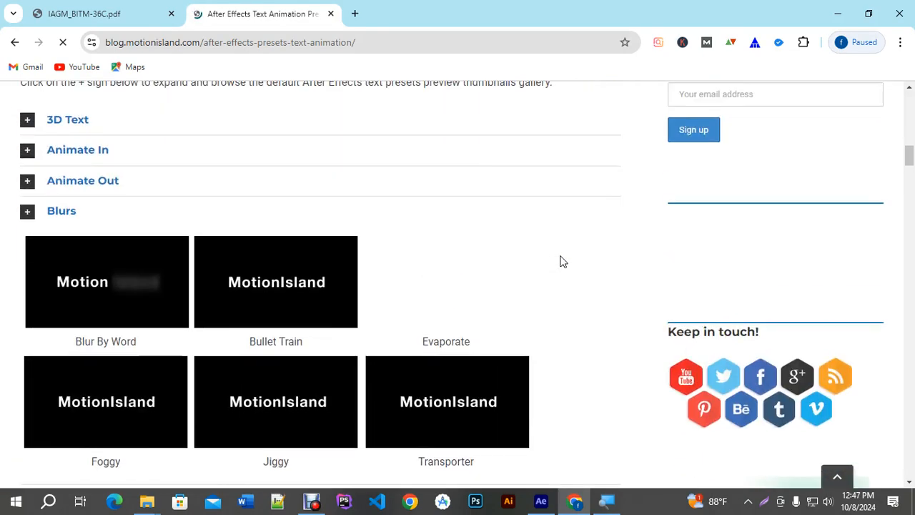
scroll(561, 260, down, 1)
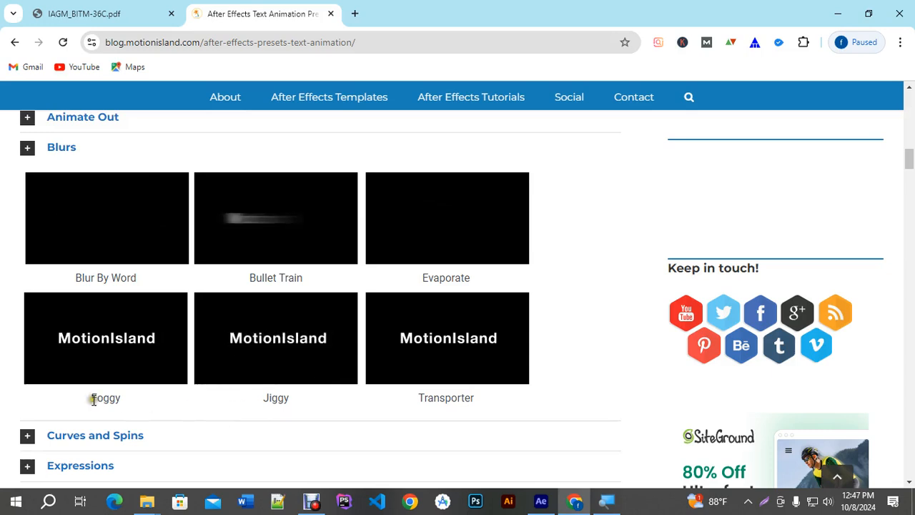
drag(93, 401, 123, 404)
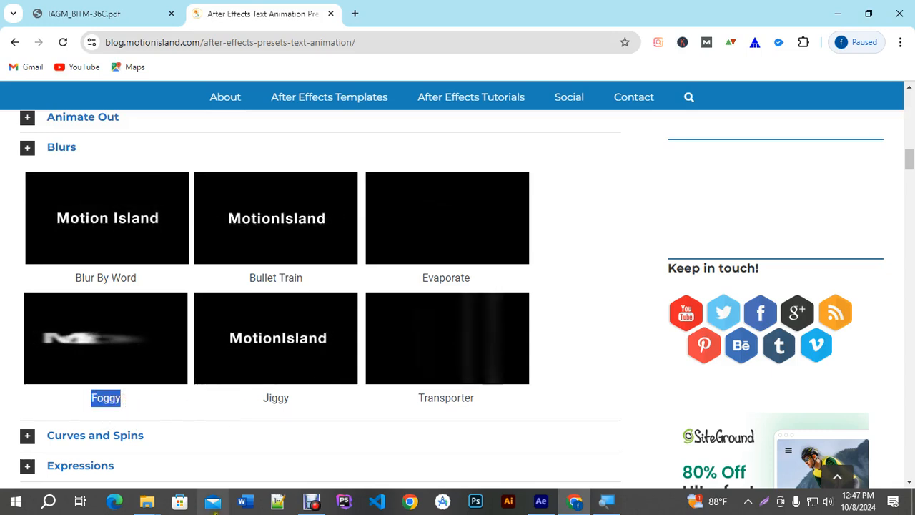
Step: Switch to After Effects, search the effects and presets for "Foggy" and apply that text preset to the Redmi 13 layer at 0:00:01:00
click(527, 484)
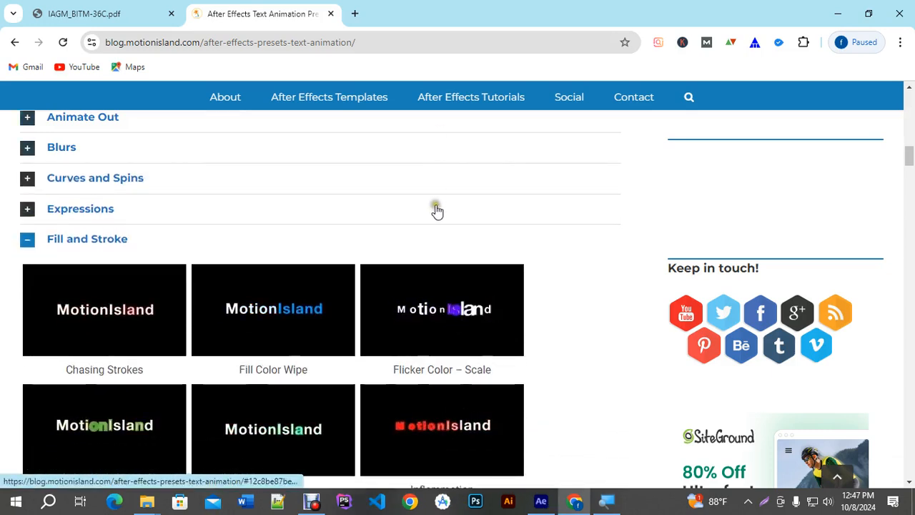
click(541, 501)
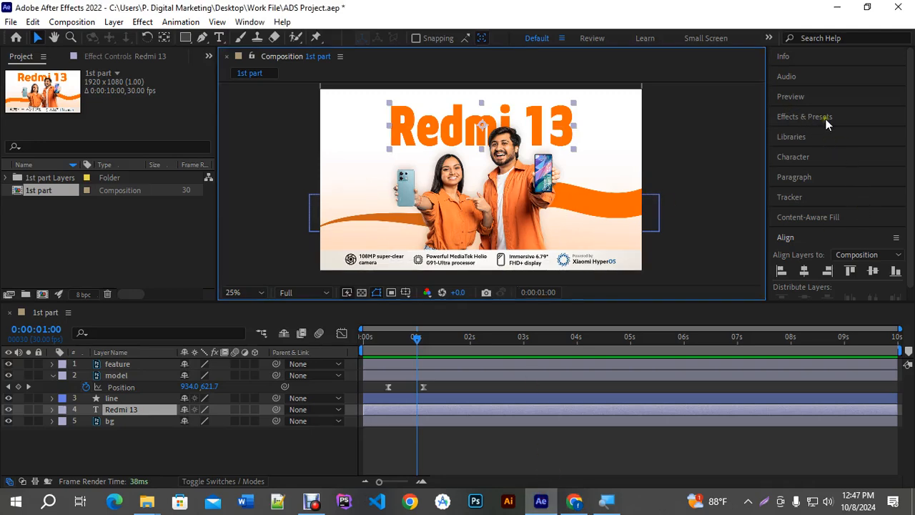
click(827, 118)
click(823, 133)
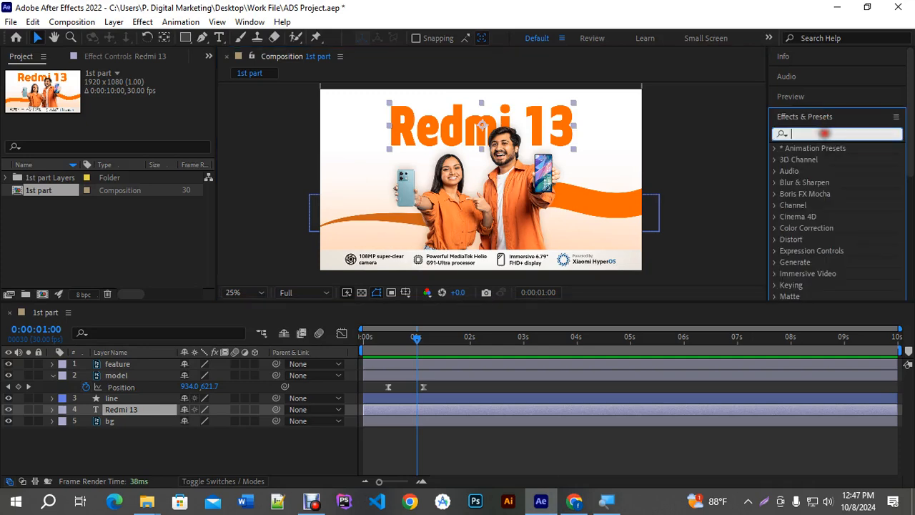
text(Foggy)
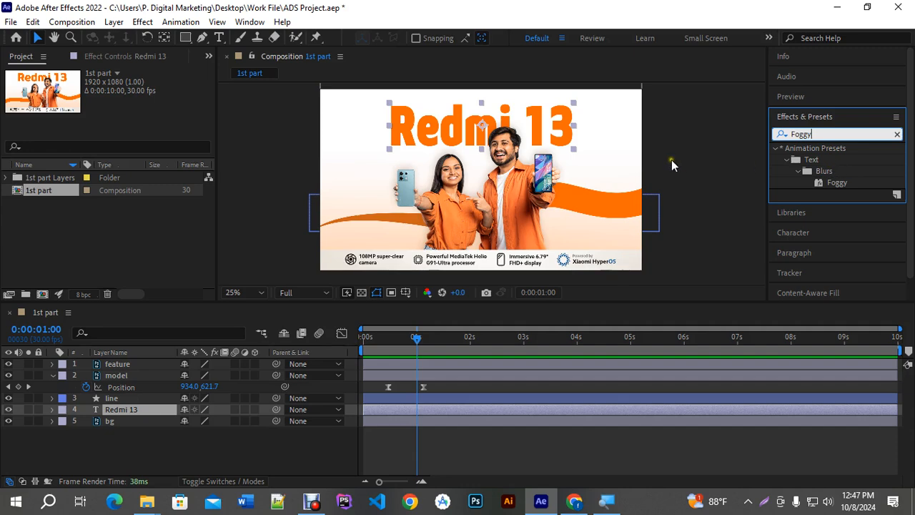
double_click(841, 183)
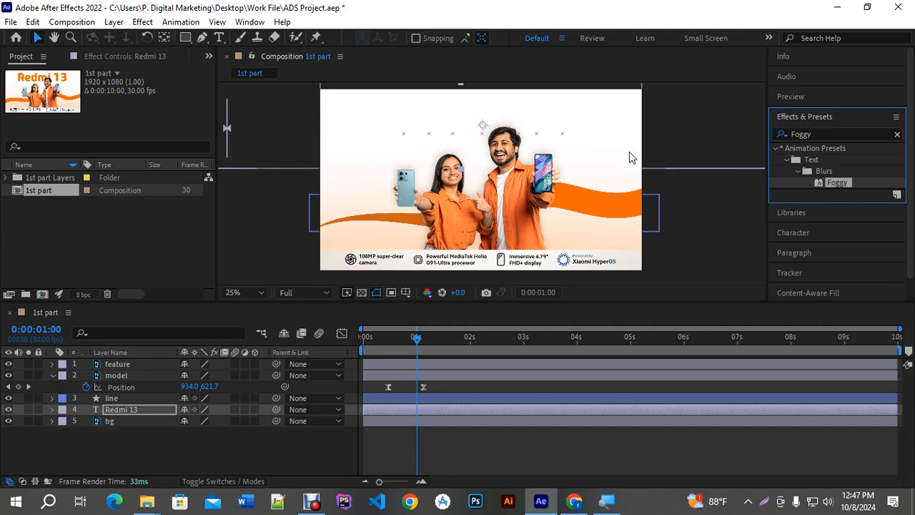
Step: Reveal the Redmi 13 layer's Range Selector Offset keyframes and preview the Foggy title animation
click(423, 410)
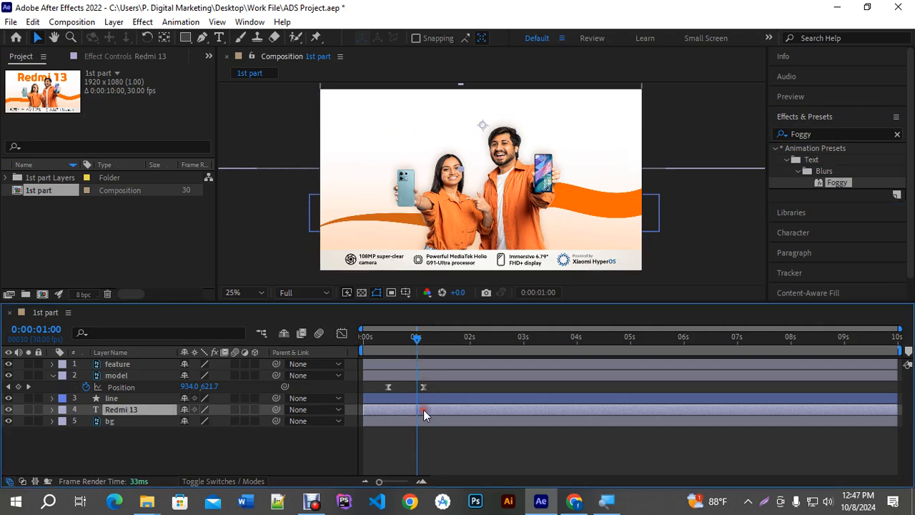
key(u)
drag(446, 433, 521, 433)
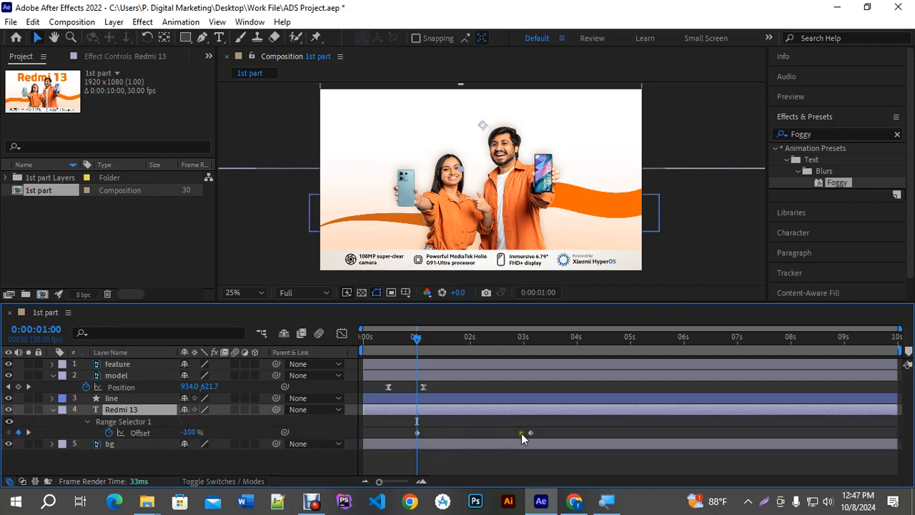
key(space)
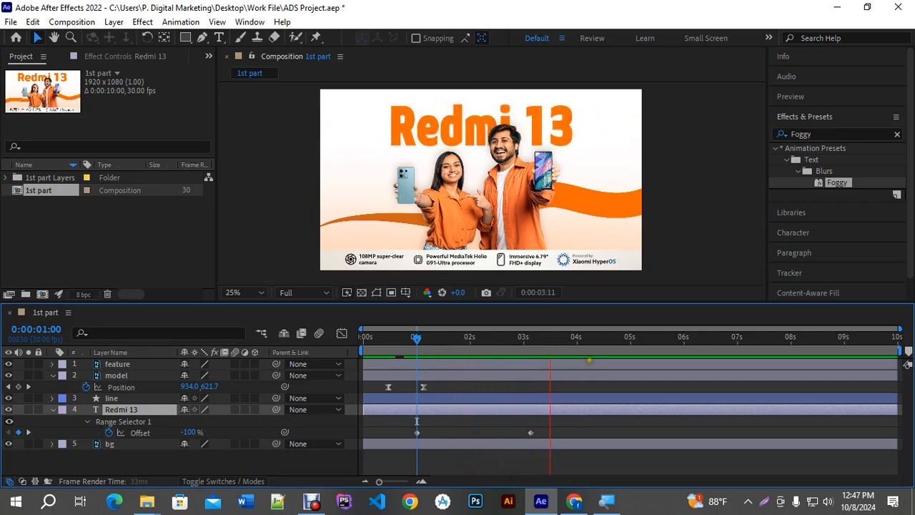
key(space)
drag(559, 344, 393, 345)
key(space)
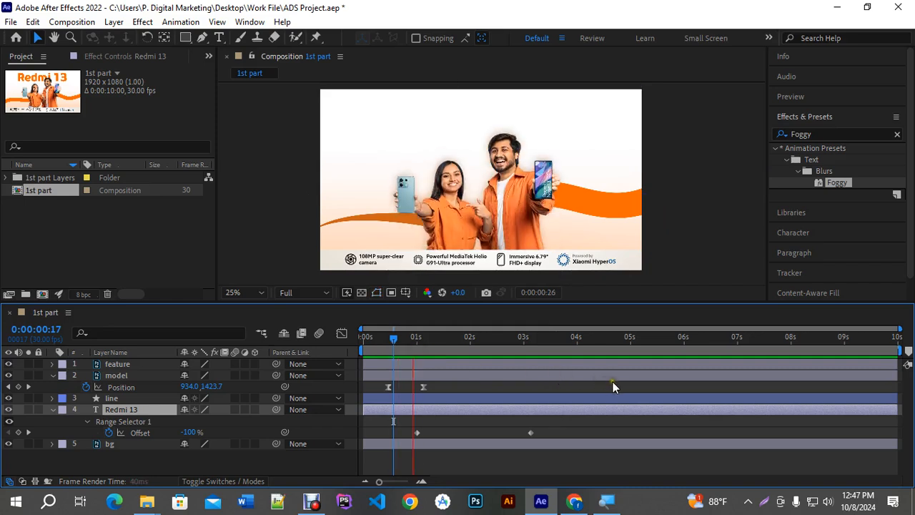
key(space)
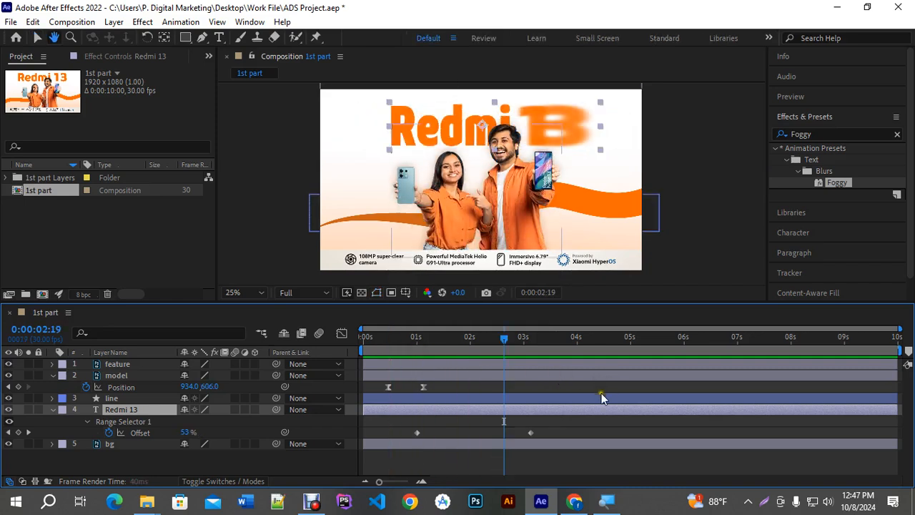
Step: Move the Redmi 13 layer's second Offset keyframe earlier to about 0:00:01:20 and preview the shortened title animation
drag(529, 432, 451, 431)
drag(504, 340, 396, 357)
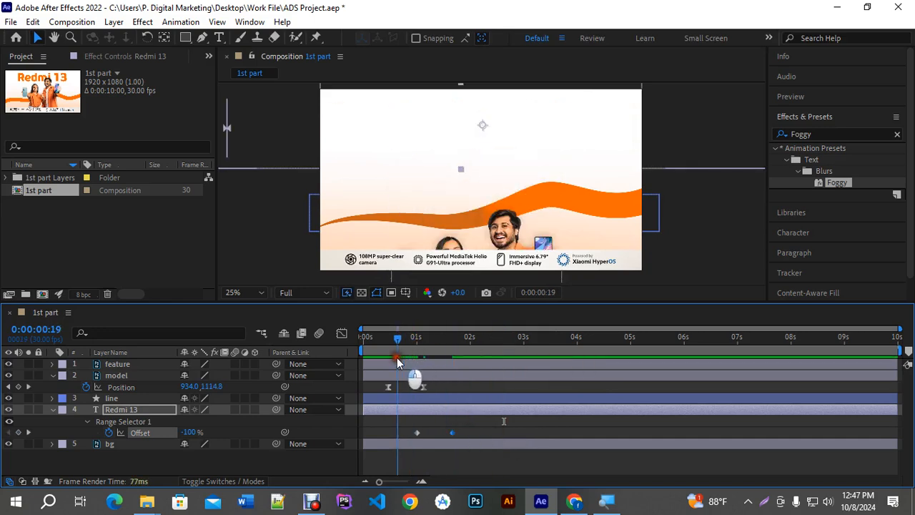
key(space)
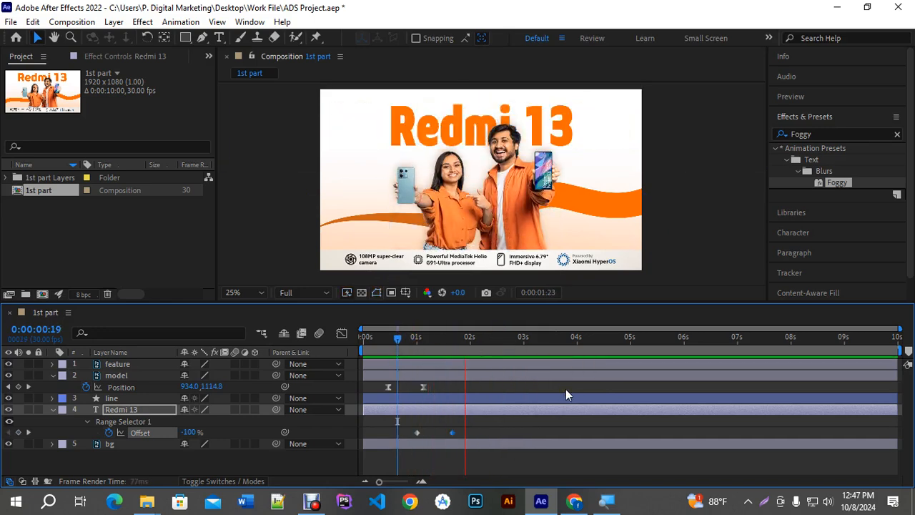
key(space)
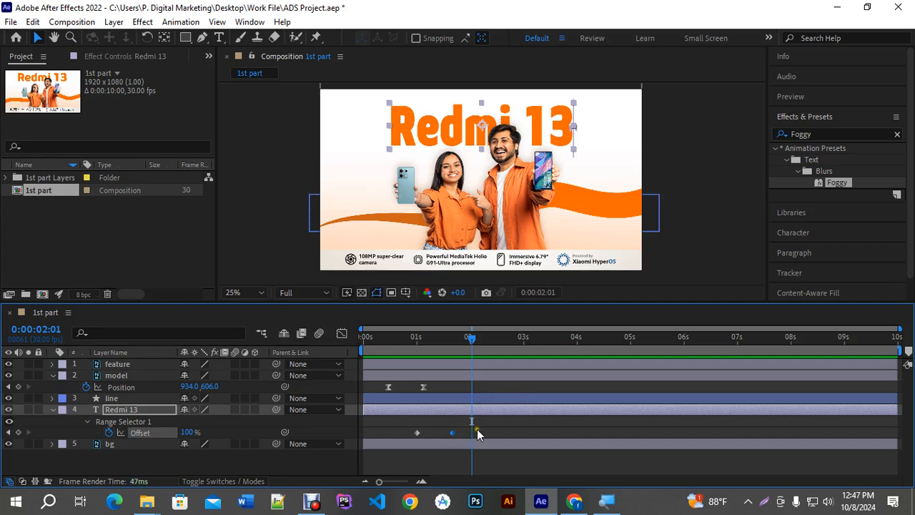
Step: Apply Easy Ease to the title's two Offset keyframes and reshape their speed graph so the speed peaks early and slows gradually
drag(480, 426, 401, 440)
key(F9)
click(341, 333)
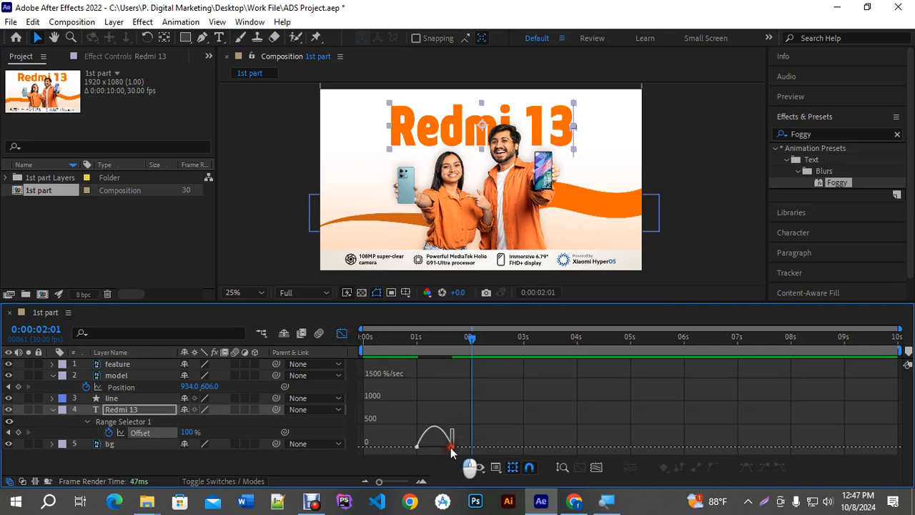
drag(444, 447, 440, 448)
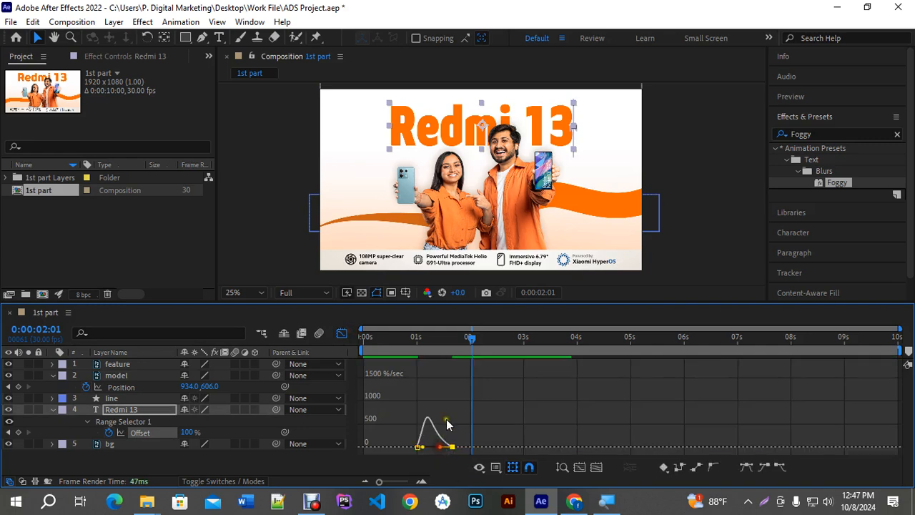
click(341, 333)
Step: Preview the eased title animation from 0:00:00:00 and return the current time to the start
drag(472, 338, 329, 348)
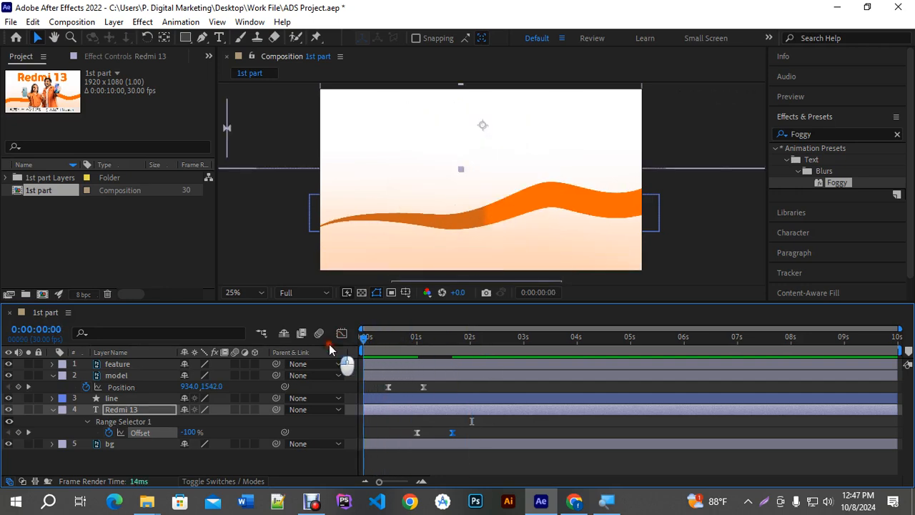
click(562, 427)
key(space)
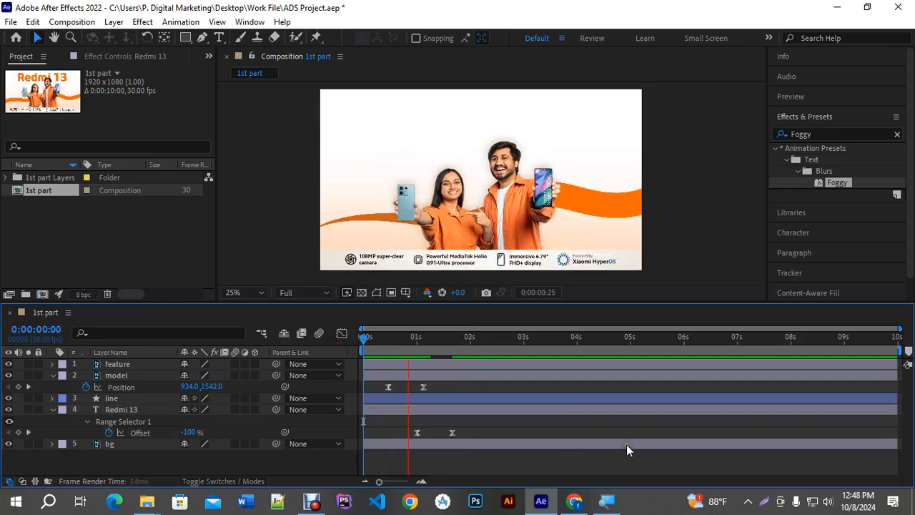
key(space)
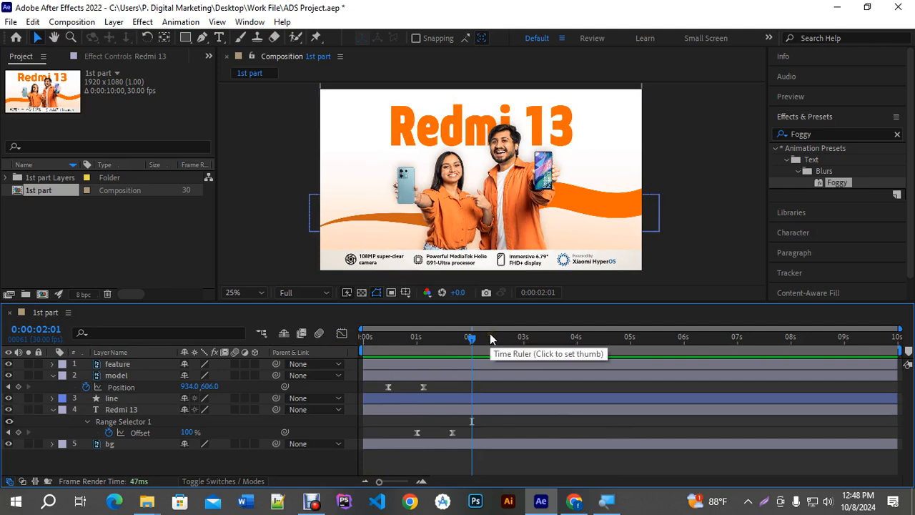
drag(490, 333, 361, 339)
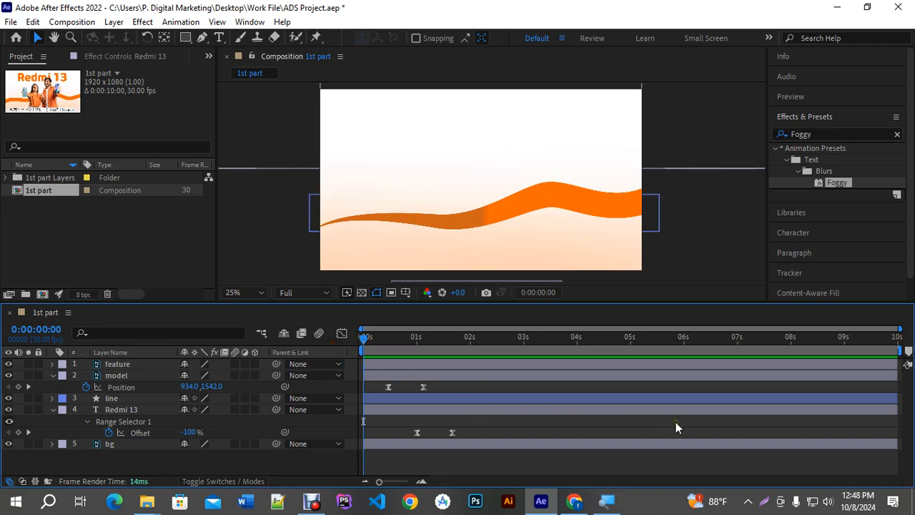
Step: Check the viewer resolution options and the preview settings, then replay the composition from its first frame
click(287, 293)
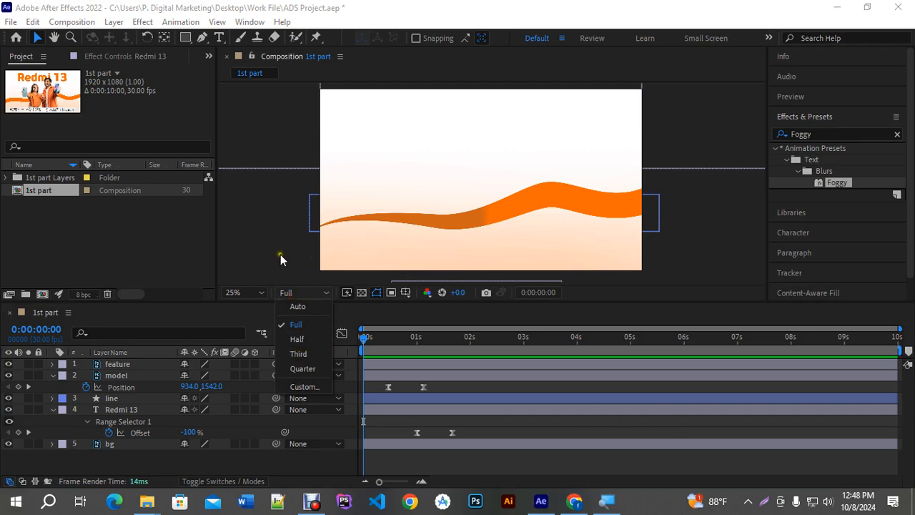
click(268, 230)
click(793, 98)
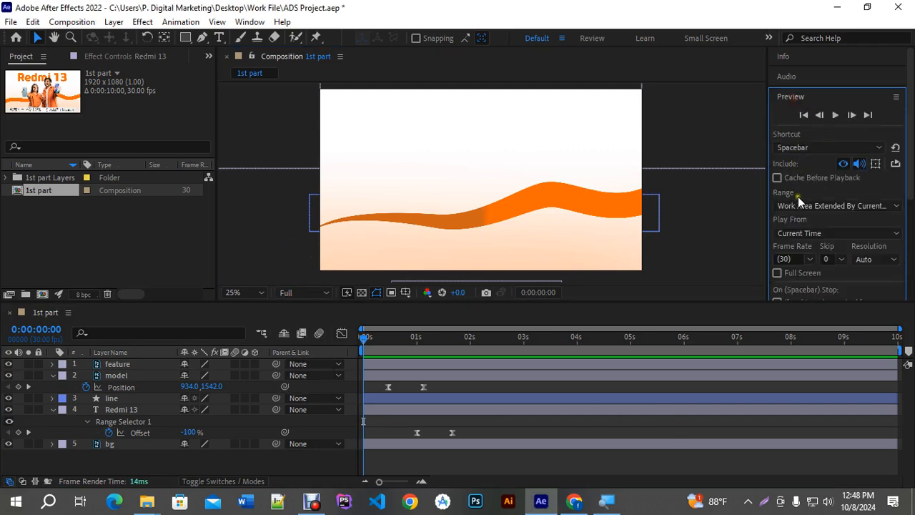
key(space)
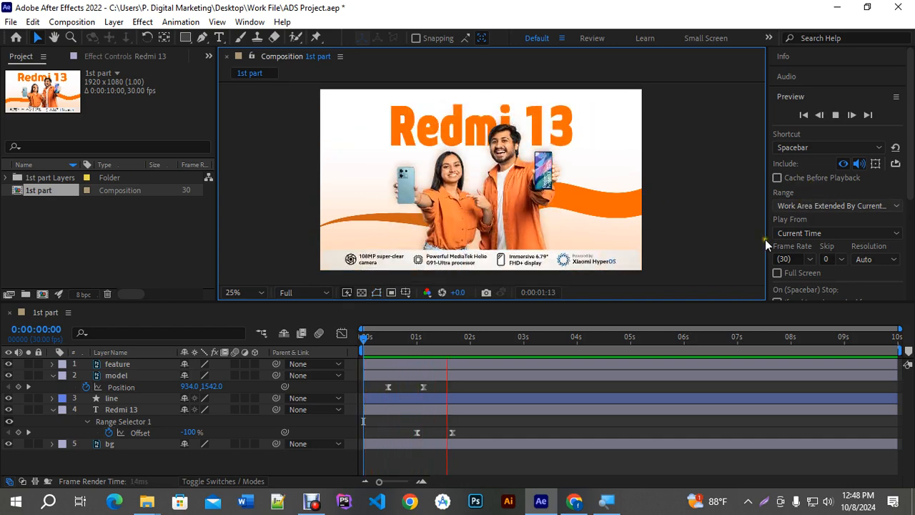
key(space)
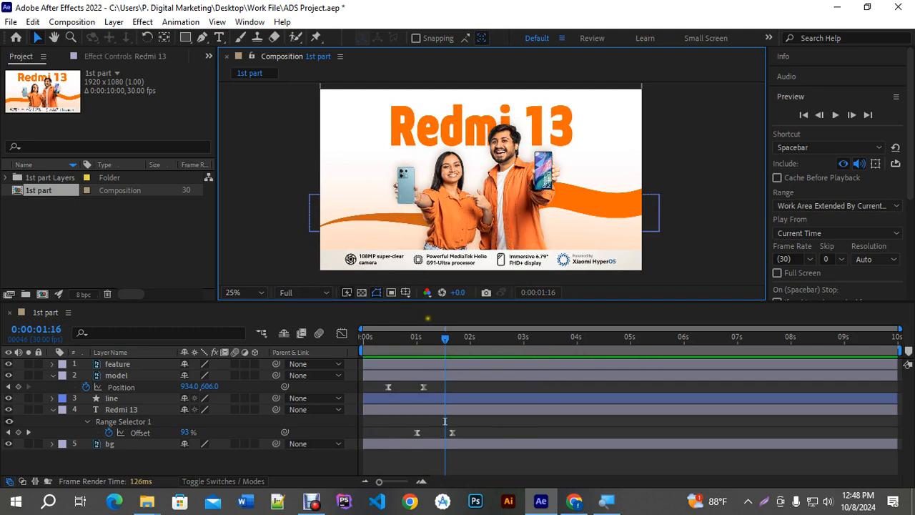
key(Home)
key(space)
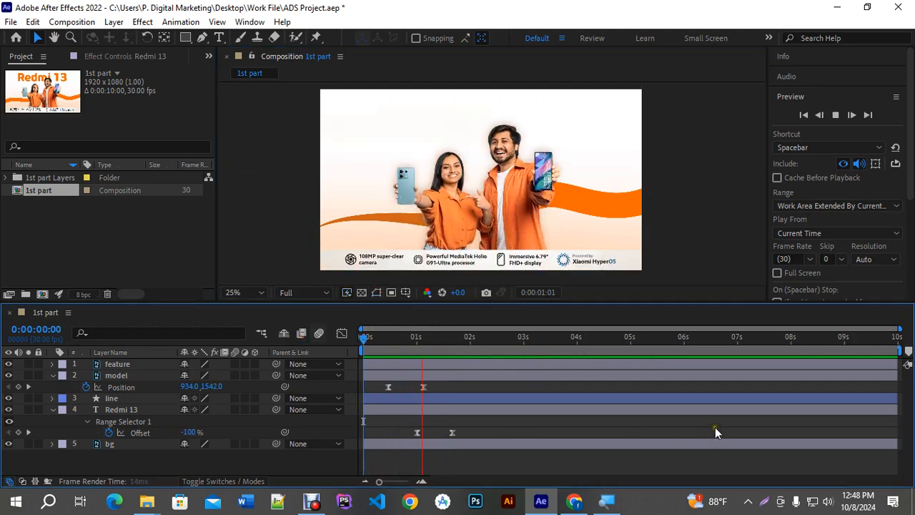
key(space)
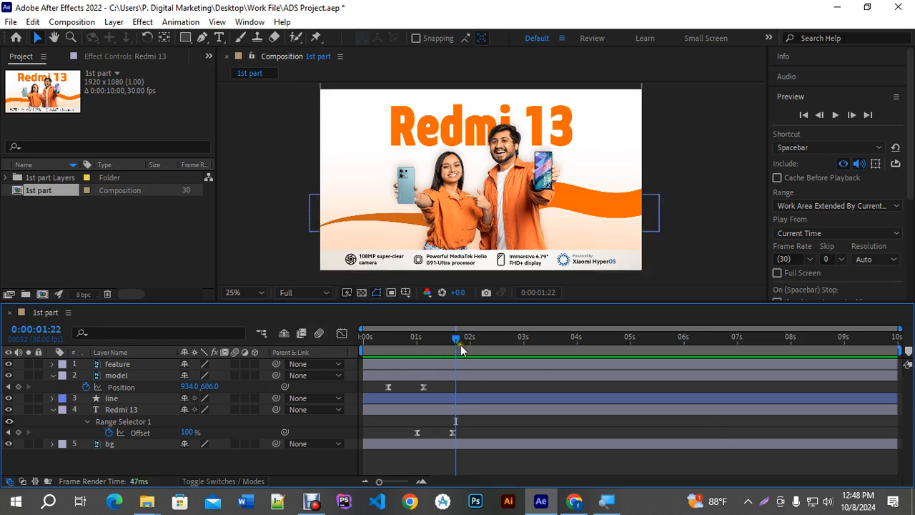
Step: Set the current time to 0:00:01:15, select the line layer and collapse the expanded layer and shape properties
mouse_move(460, 344)
mouse_down()
mouse_move(349, 339)
mouse_move(444, 342)
mouse_up()
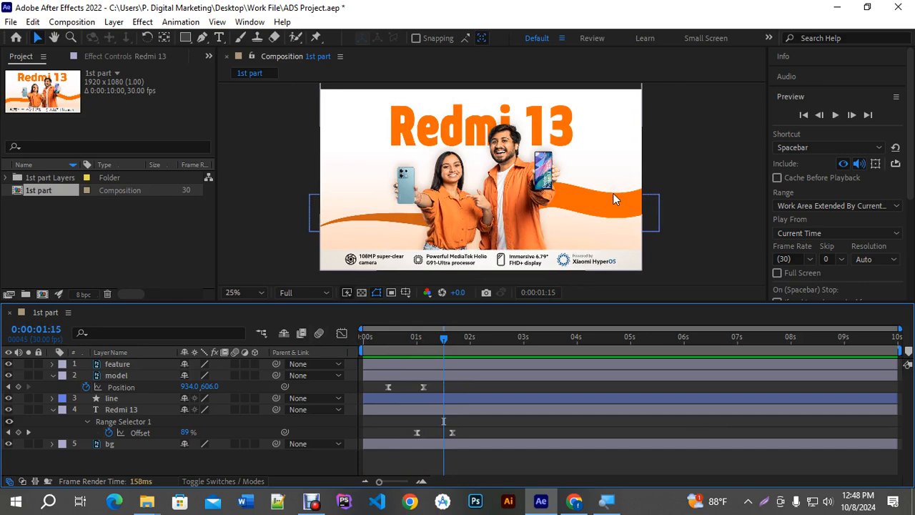
click(115, 397)
click(52, 409)
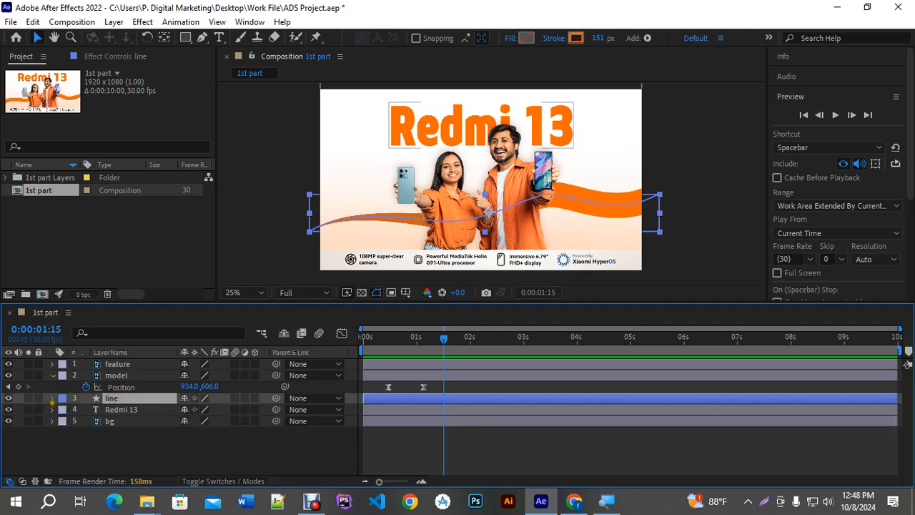
click(52, 375)
click(52, 386)
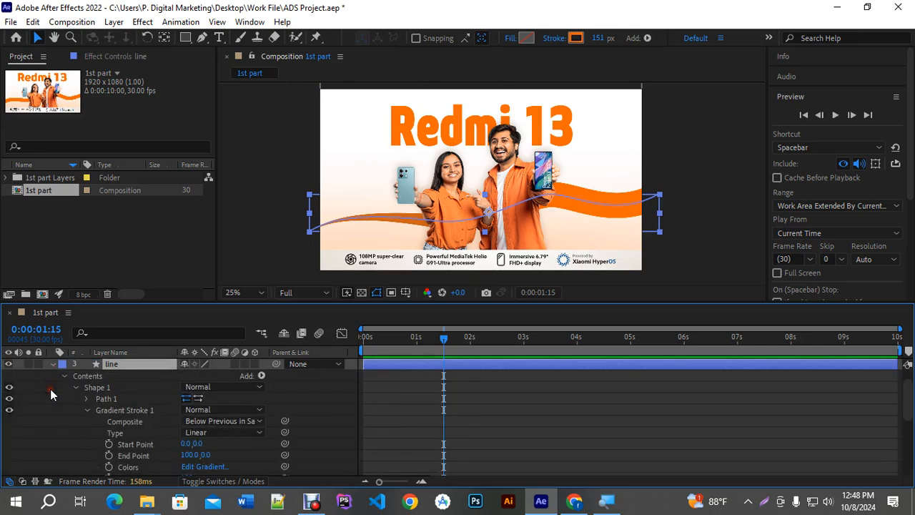
click(87, 410)
click(76, 386)
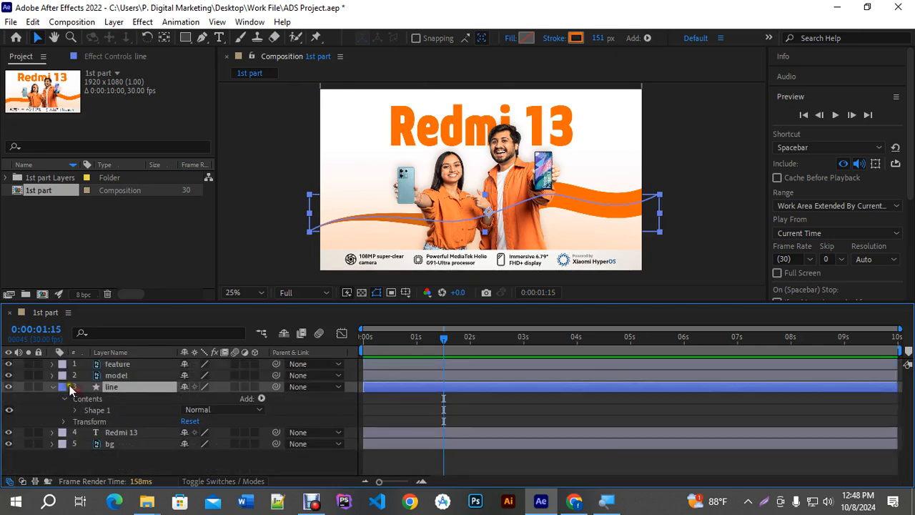
click(62, 398)
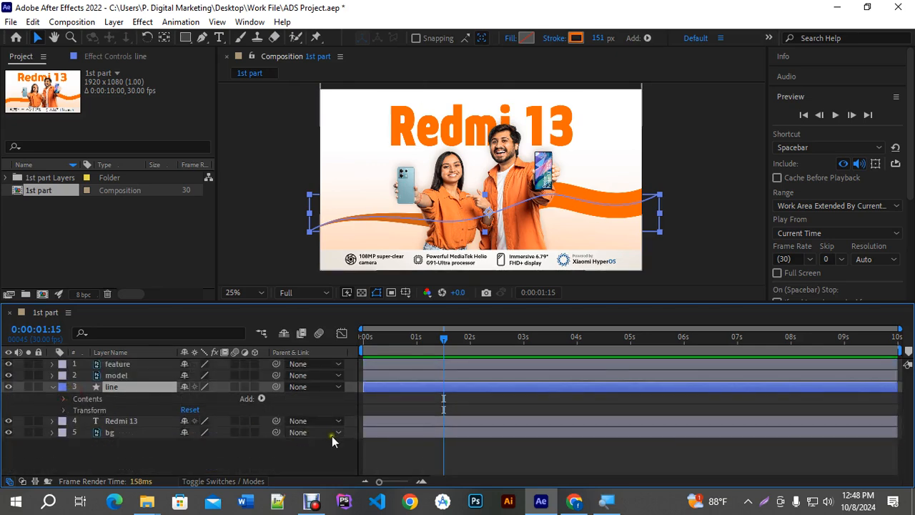
Step: Add Trim Paths to the line layer, set its End to 0% and start keyframing End at 0:00:01:15
click(260, 398)
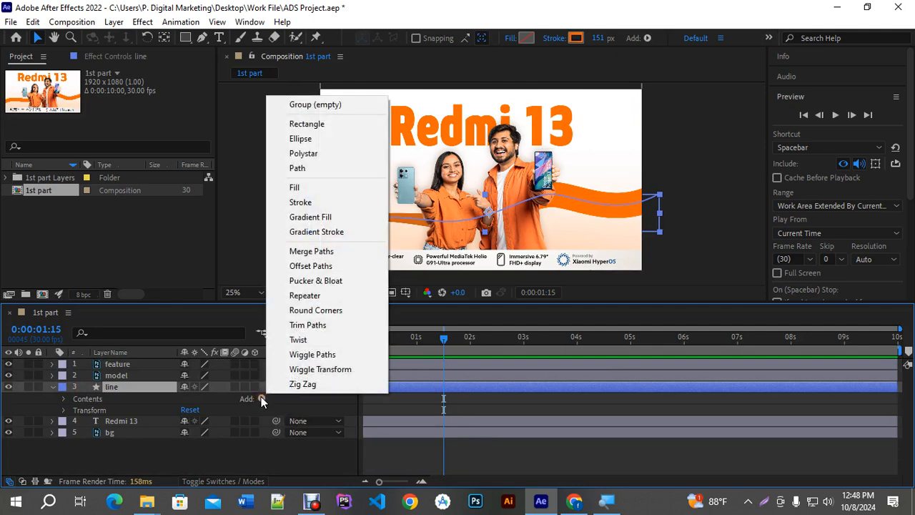
click(307, 325)
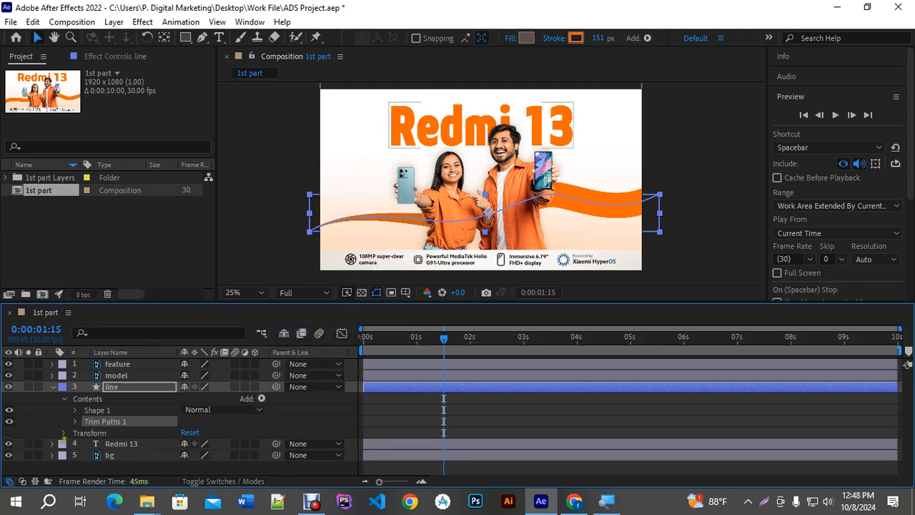
click(75, 421)
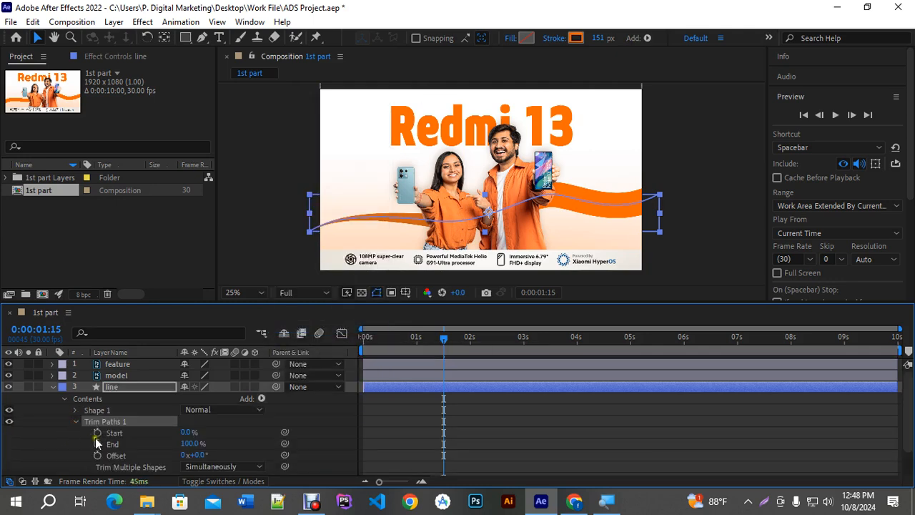
drag(190, 444, 122, 451)
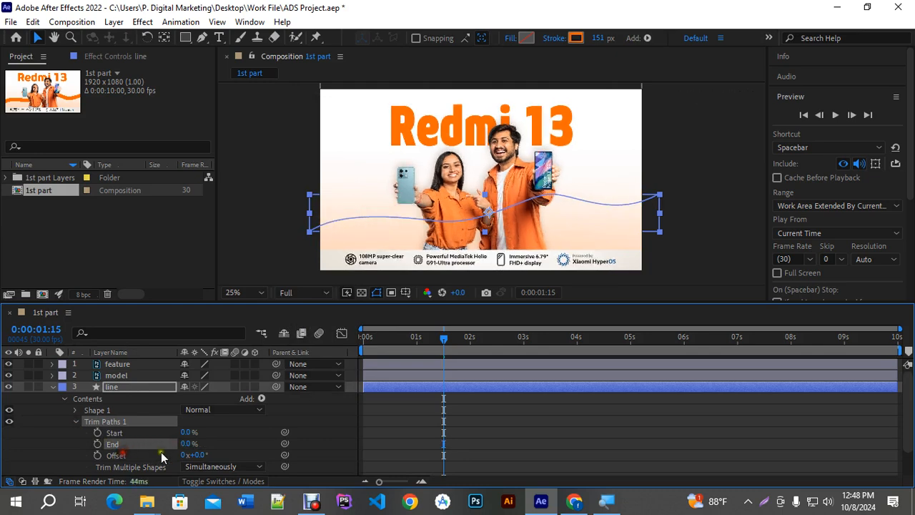
mouse_move(185, 443)
mouse_down()
mouse_move(274, 434)
mouse_move(109, 433)
mouse_up()
click(97, 443)
key(space)
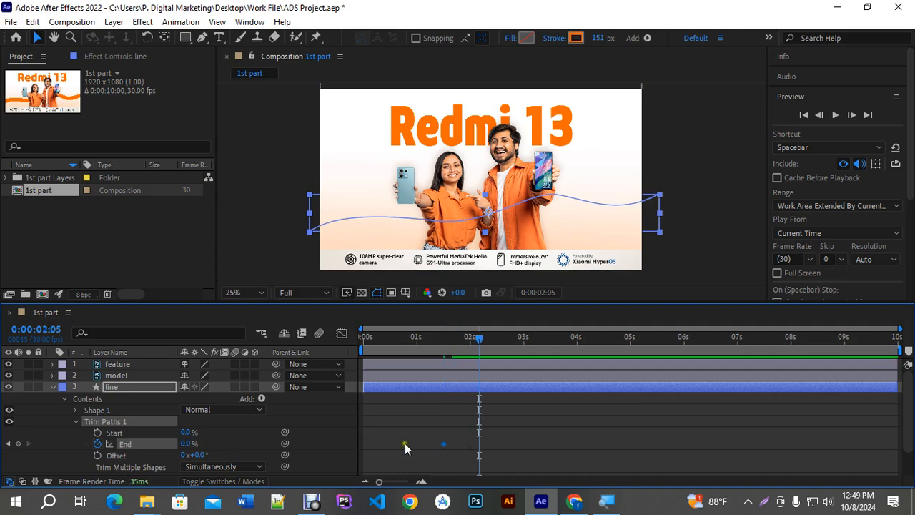
Step: Keyframe the line's Trim Paths End at 100% at 0:00:02:05, then ease both End keyframes with a speed curve that peaks early
drag(182, 444, 328, 433)
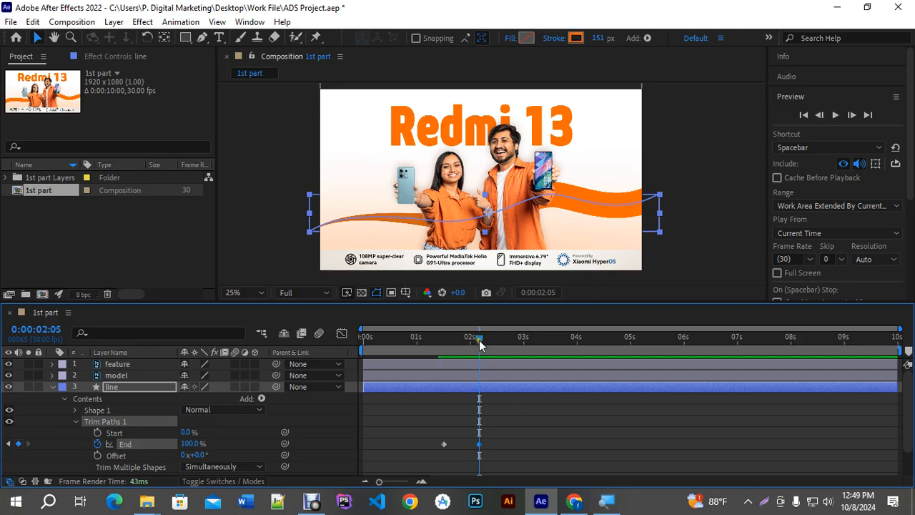
mouse_move(479, 339)
mouse_down()
mouse_move(353, 349)
mouse_move(450, 373)
mouse_up()
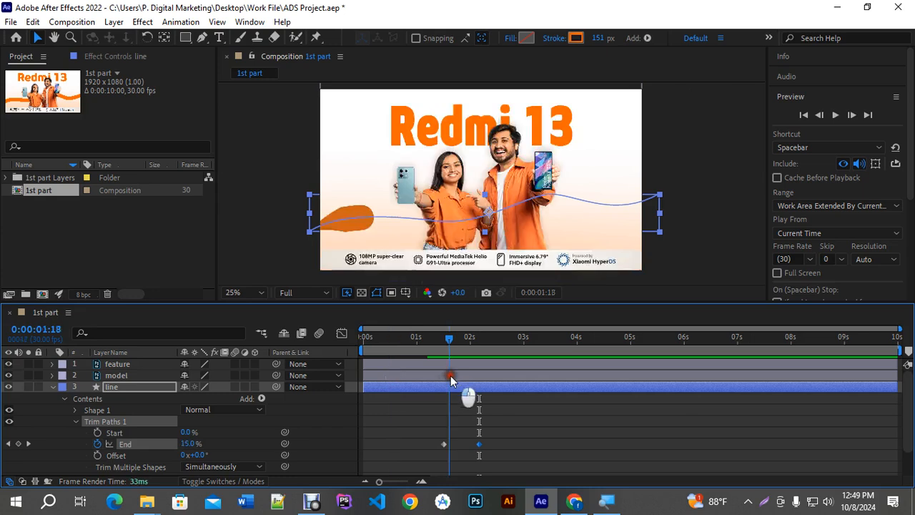
drag(416, 421, 509, 466)
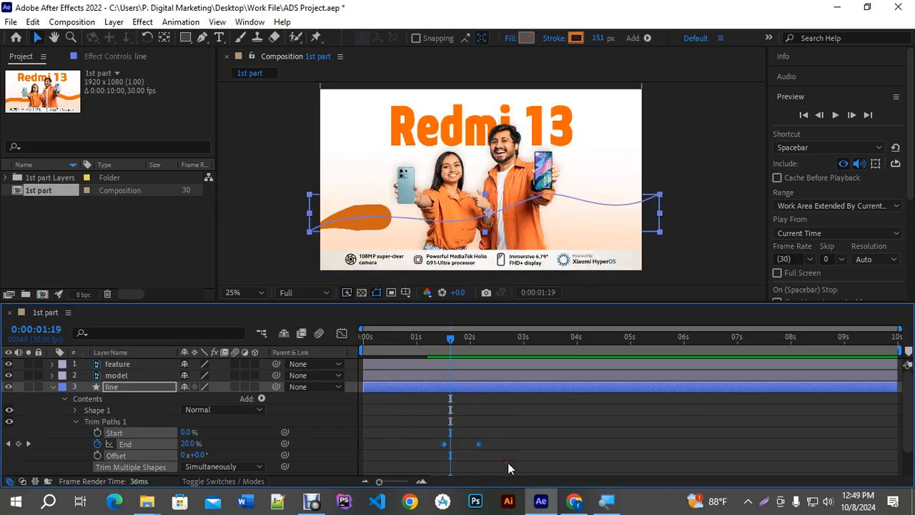
click(342, 334)
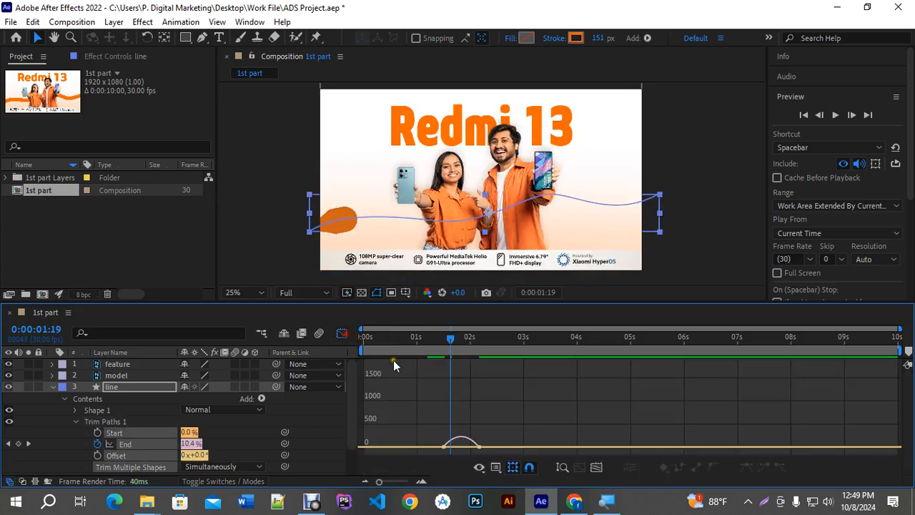
drag(468, 428, 453, 447)
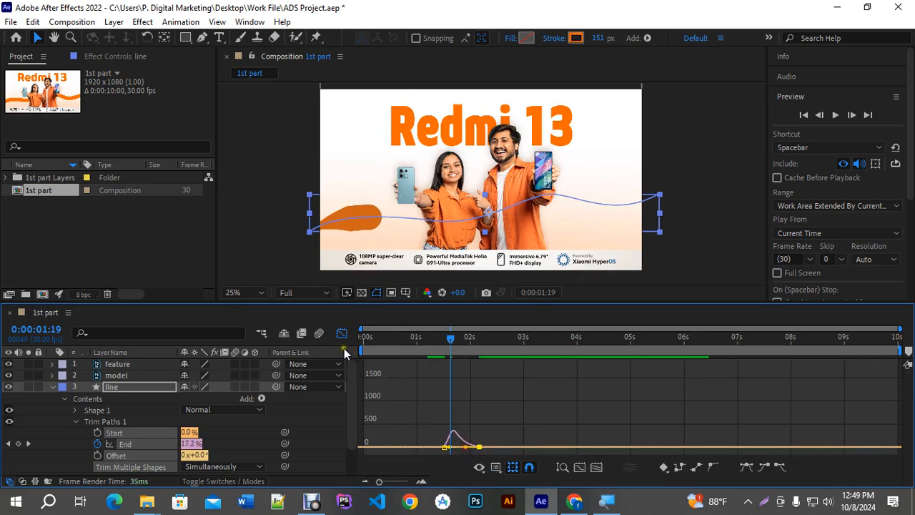
click(342, 334)
Step: Preview the eased line reveal twice from 0:00:00:00 and collapse the line layer's properties
drag(455, 339, 355, 340)
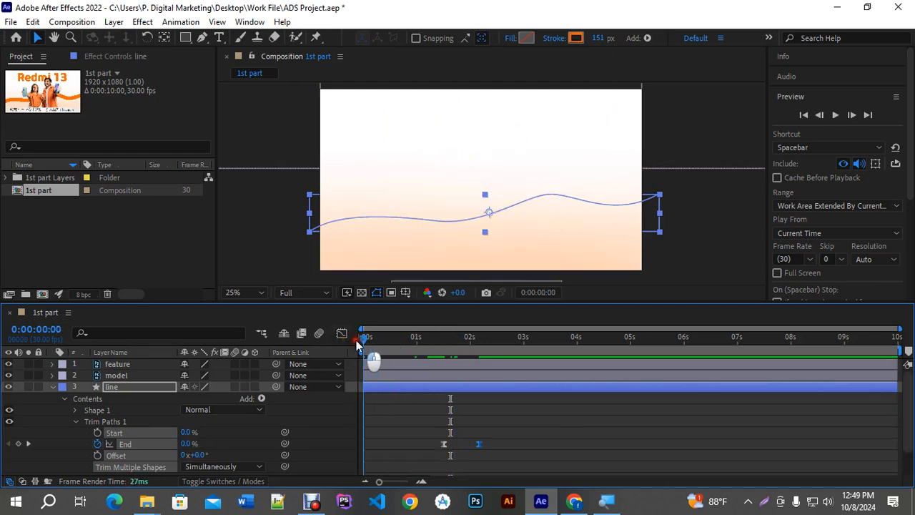
click(737, 248)
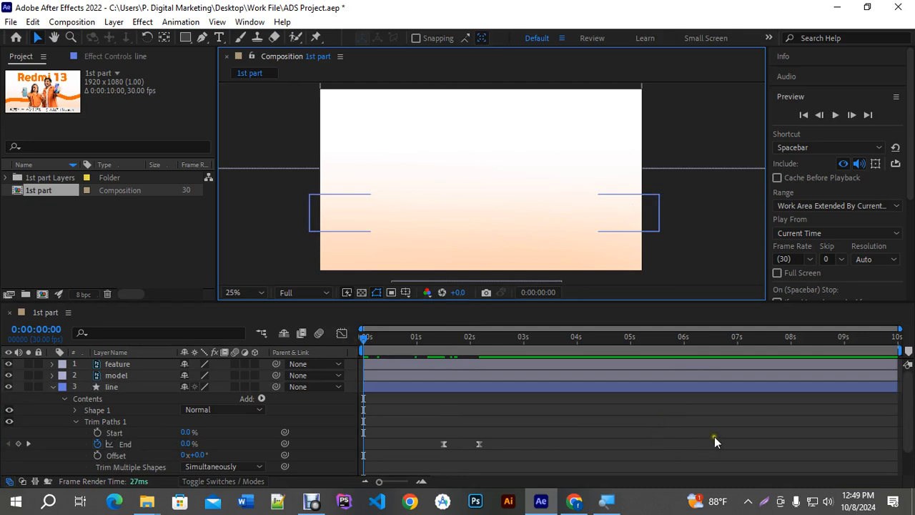
key(space)
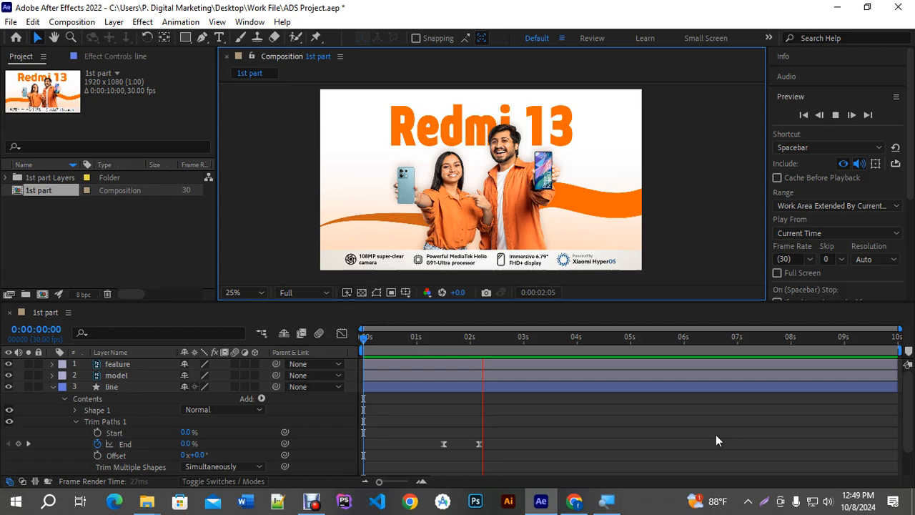
key(space)
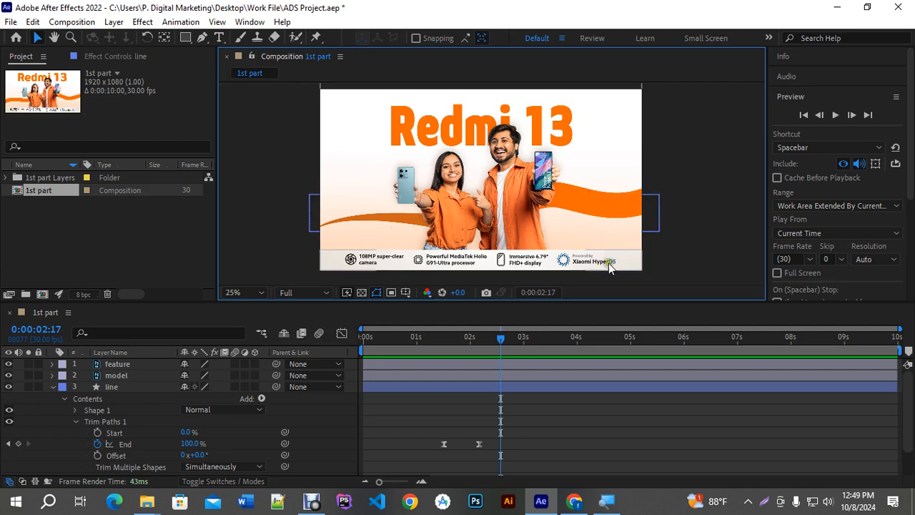
drag(508, 340, 360, 340)
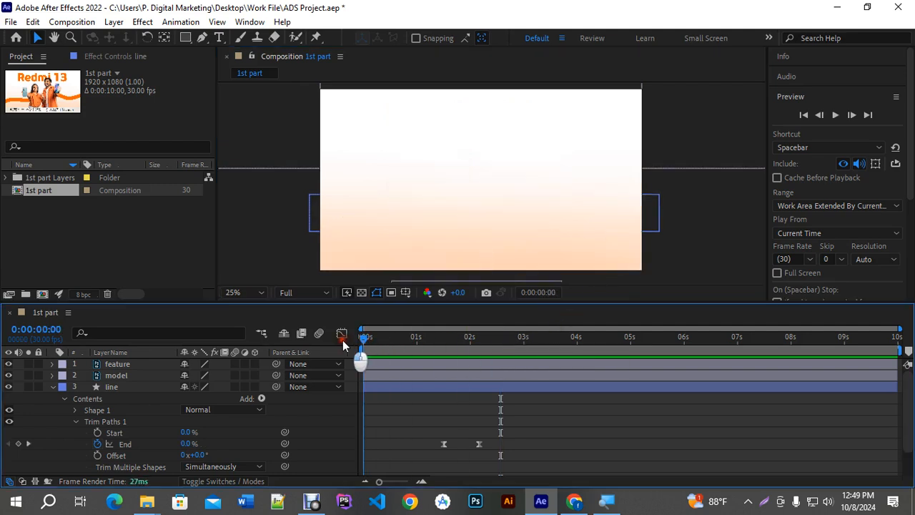
key(space)
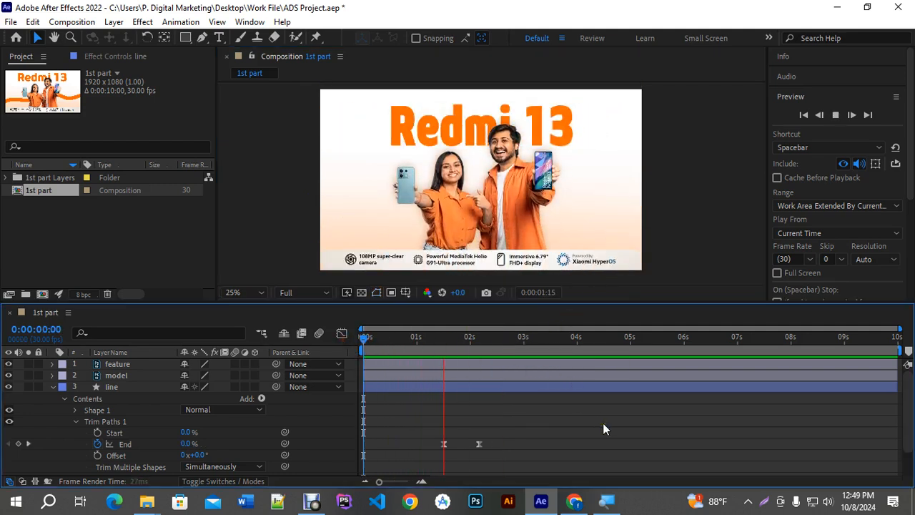
key(space)
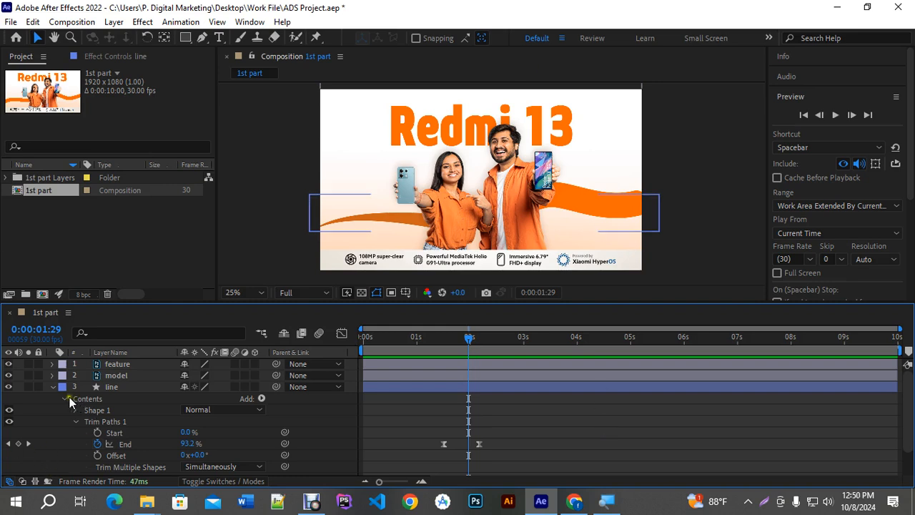
click(51, 385)
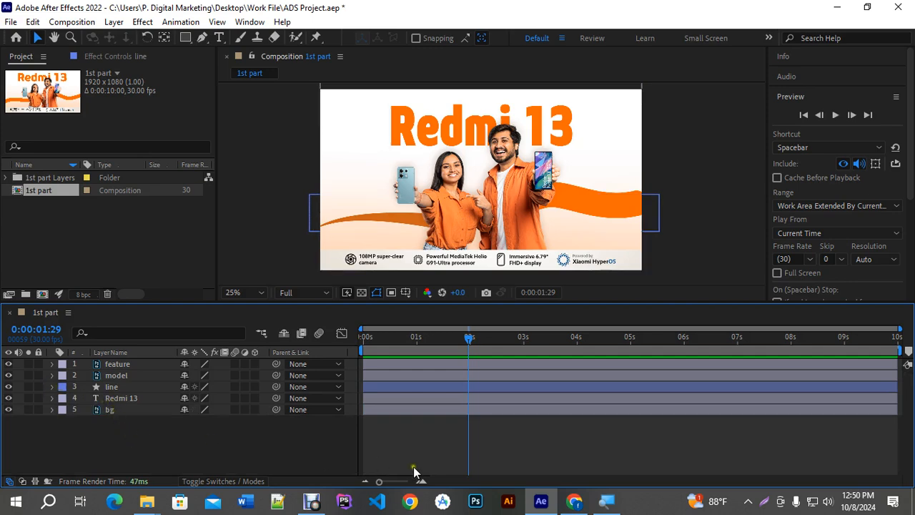
Step: Play graphics elements pack green screen.mp4 from the Project folder in File Explorer, close the player and import the clip into the After Effects project
click(147, 502)
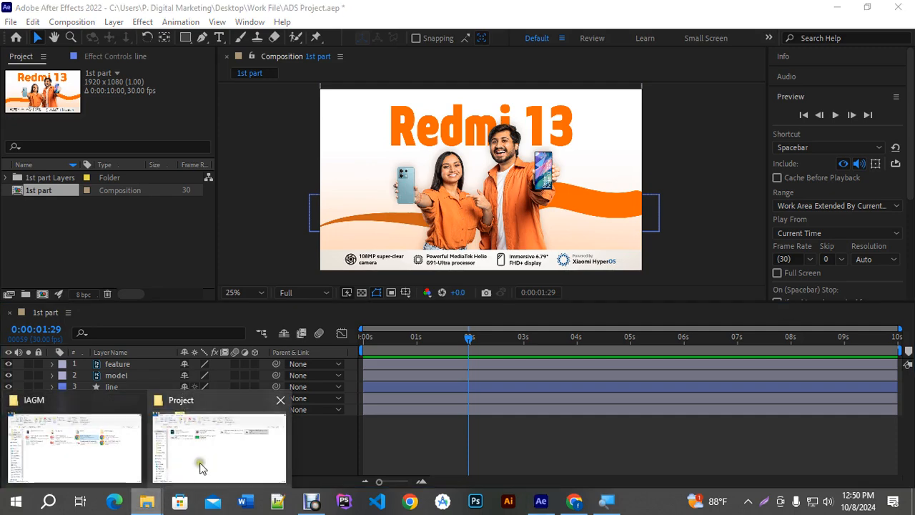
click(199, 463)
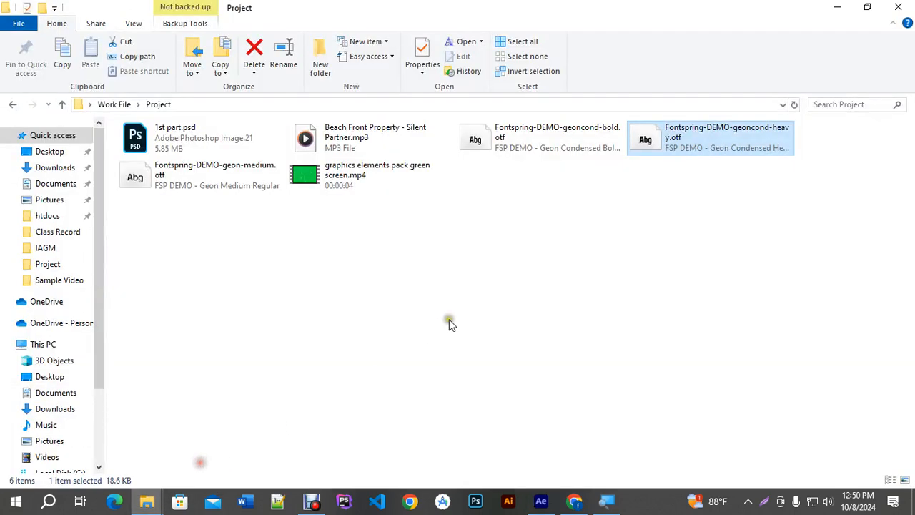
double_click(326, 184)
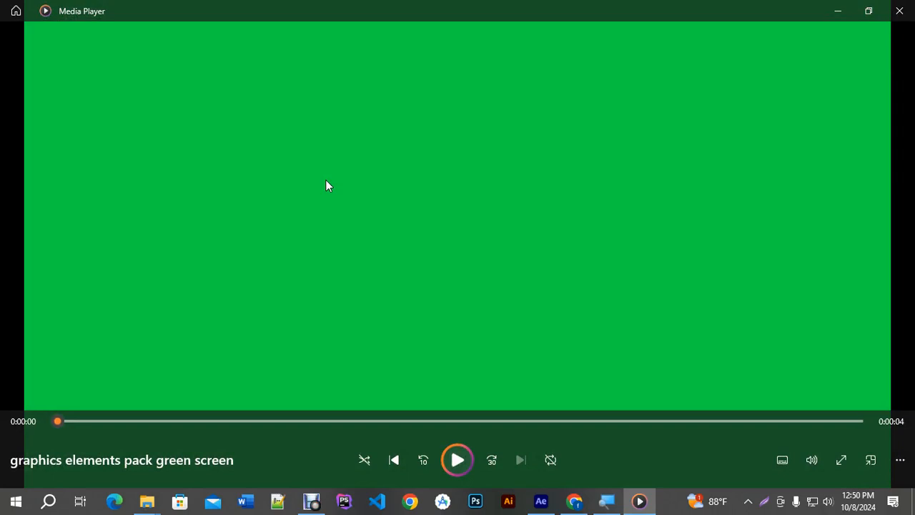
click(325, 186)
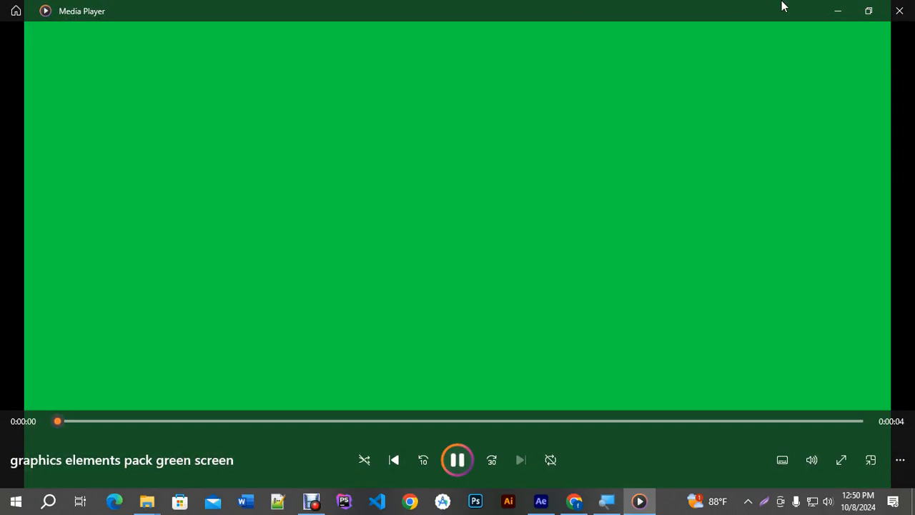
click(899, 11)
click(293, 303)
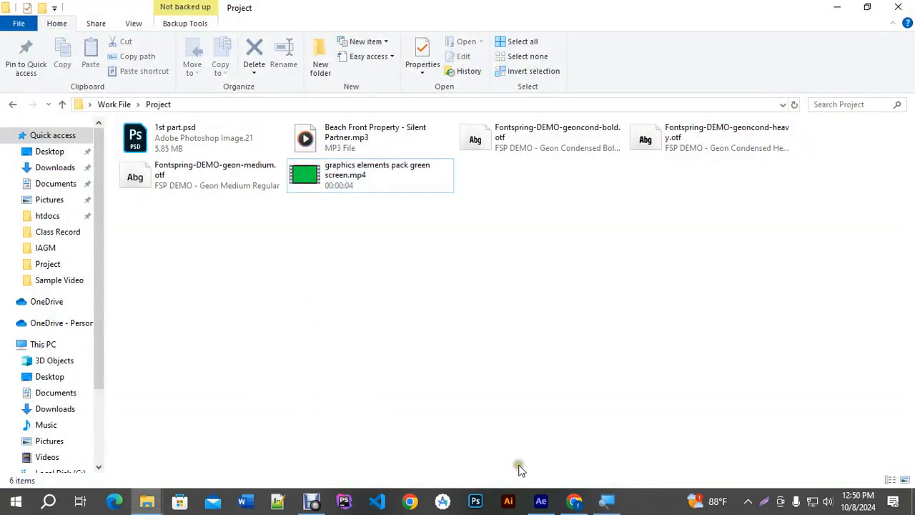
drag(338, 178, 57, 241)
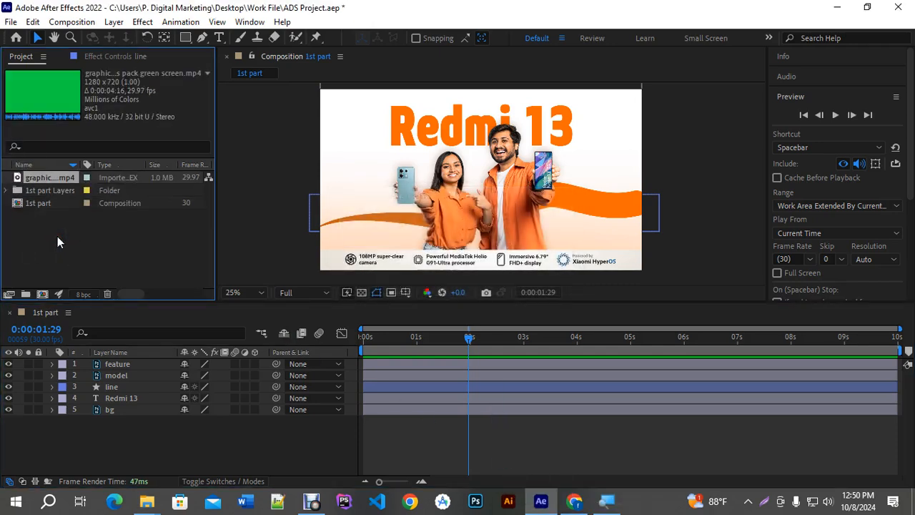
Step: Open the imported green screen clip in the Footage viewer at 50% magnification and scrub it from the start to about 0:00:01:19
double_click(20, 182)
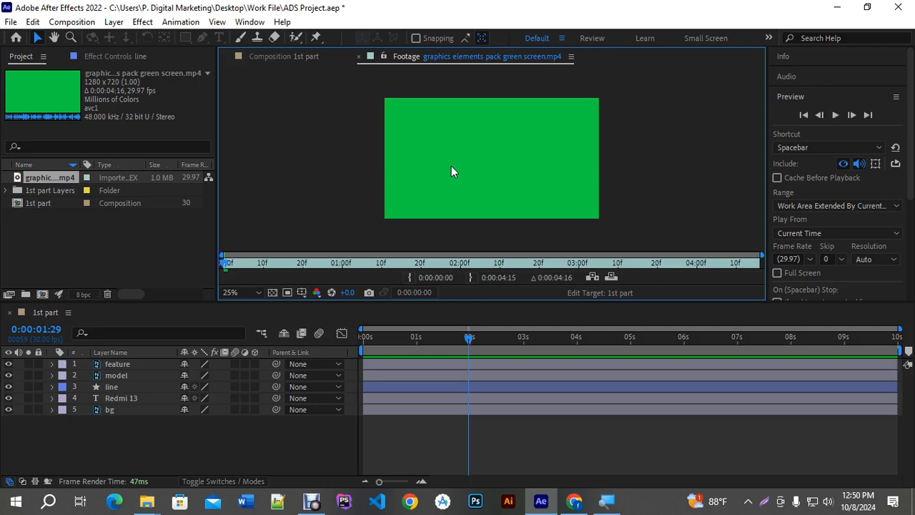
key(period)
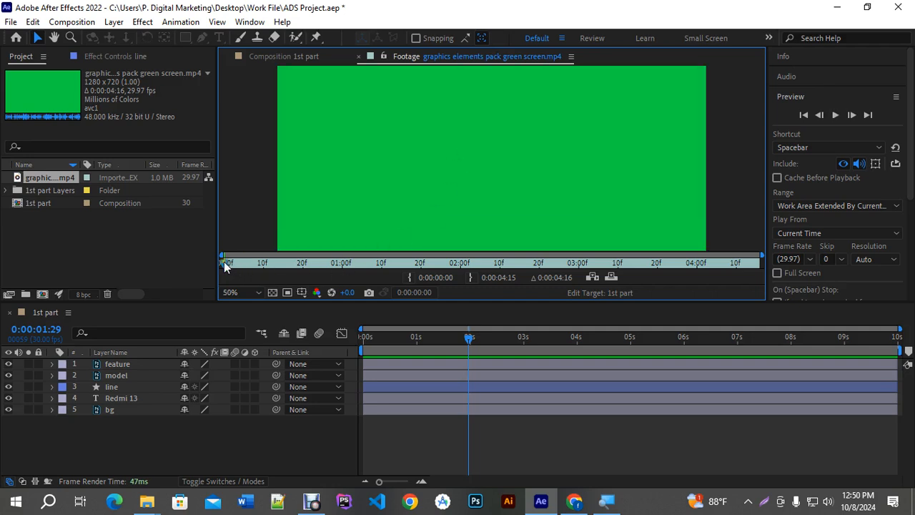
drag(224, 263, 420, 266)
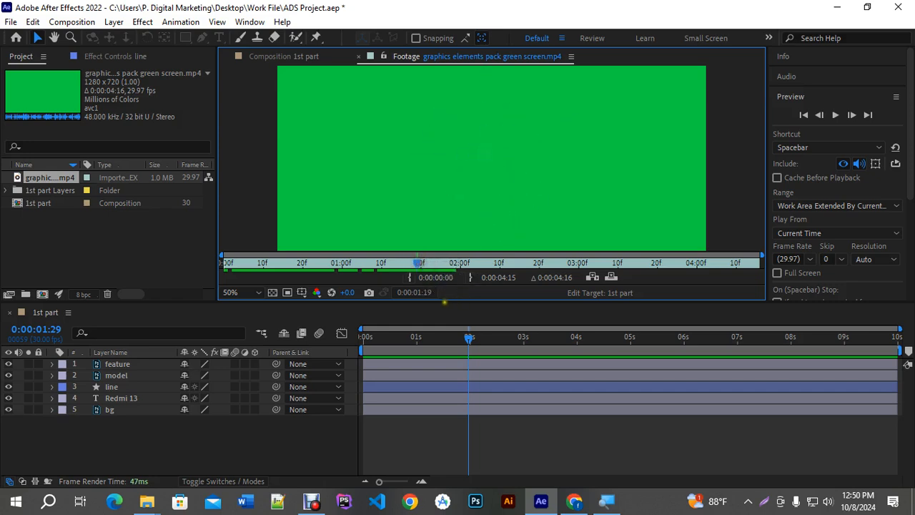
Step: Trim the green screen footage to an in point of 0:00:01:19 and an out point of 0:00:02:18
click(411, 279)
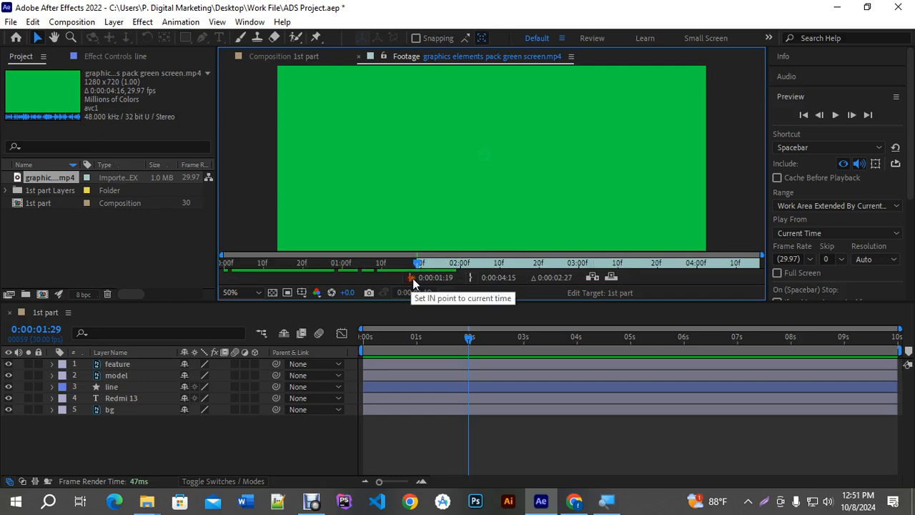
drag(414, 265, 528, 273)
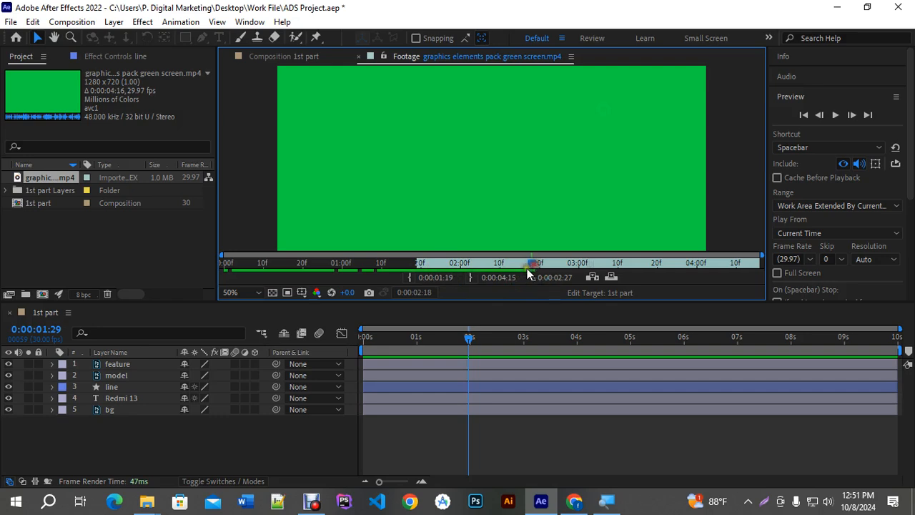
click(472, 278)
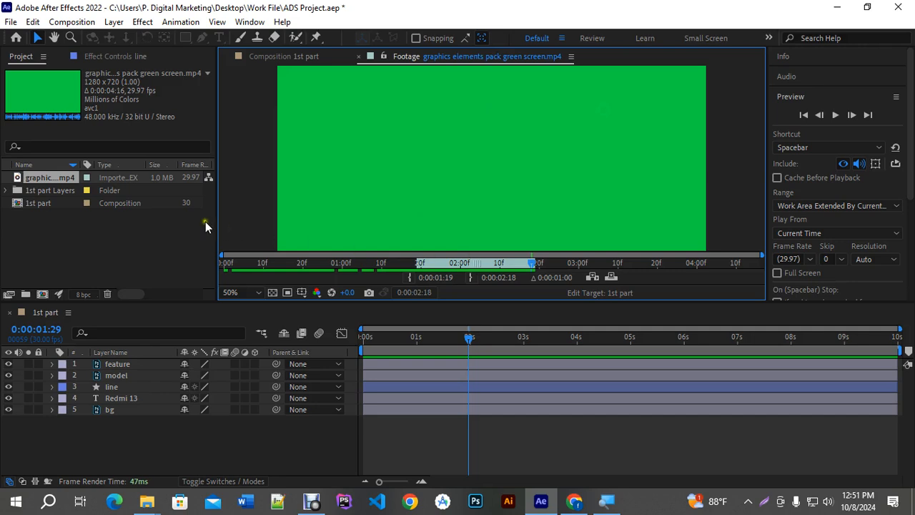
Step: Add the trimmed green screen clip above the feature layer, view it at 0:00:00:17, and close the footage viewer
drag(35, 178, 109, 366)
drag(466, 346, 394, 347)
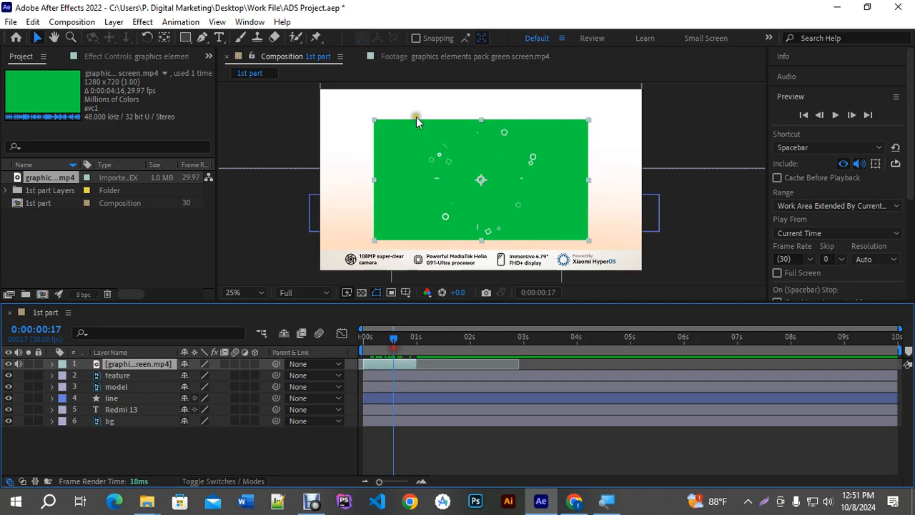
click(408, 56)
click(359, 57)
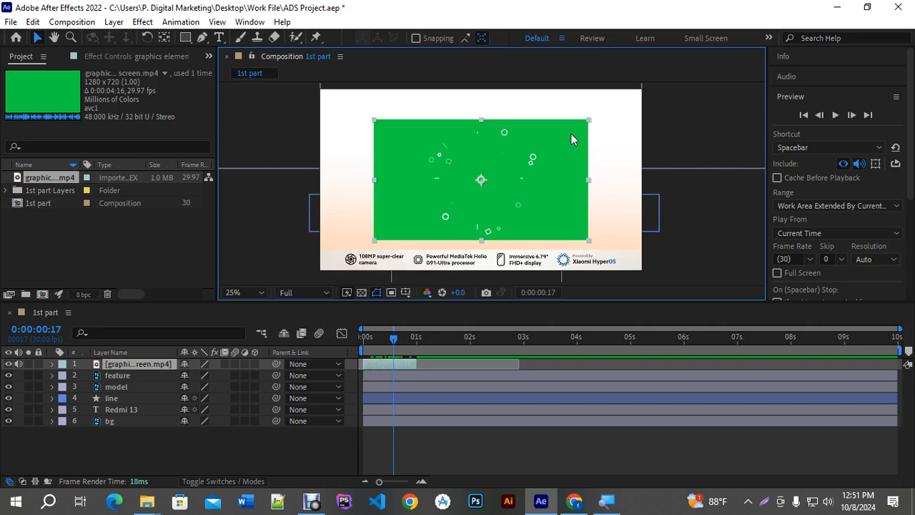
Step: Fit the green screen layer to the composition size
right_click(374, 363)
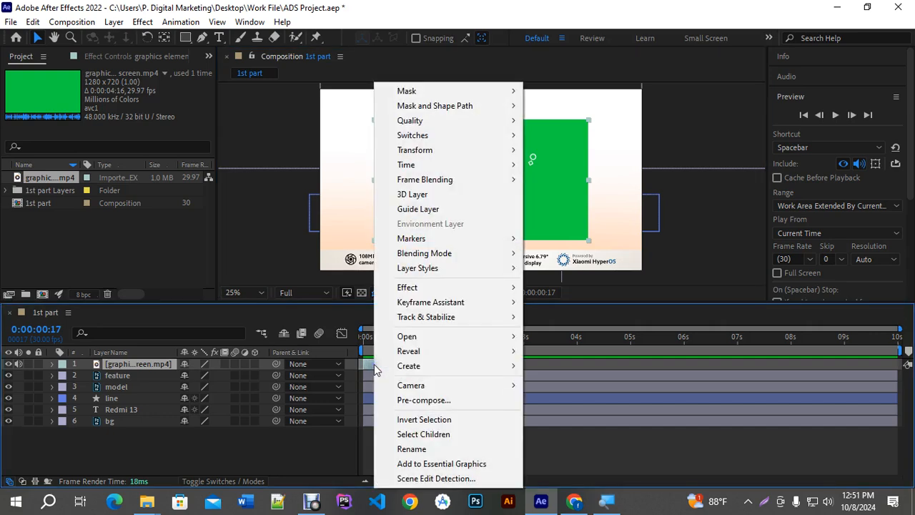
mouse_move(427, 154)
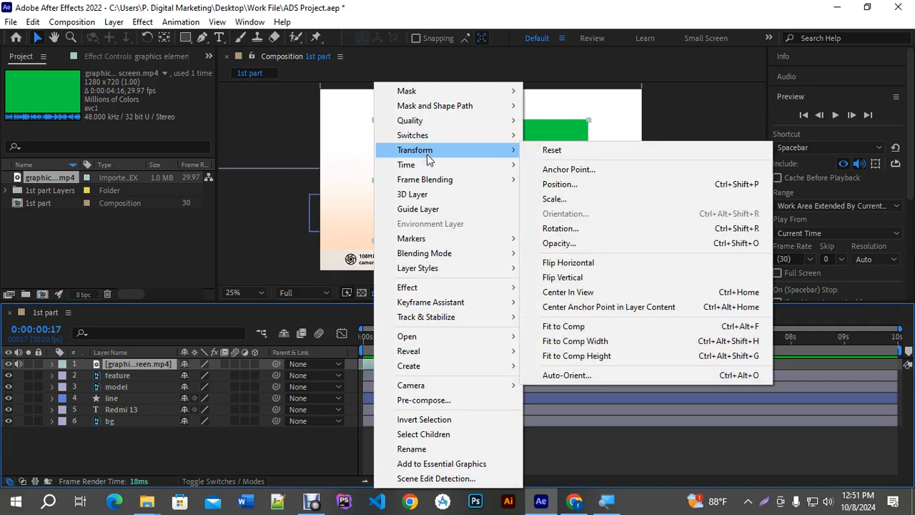
click(564, 326)
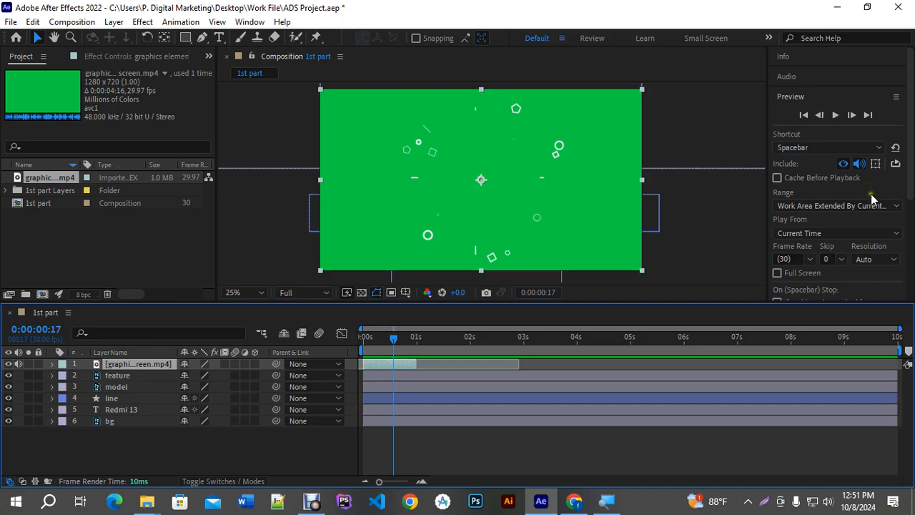
Step: Find the Keylight (1.2) effect by searching for "keylight" and apply it to the green screen layer
scroll(836, 283, down, 4)
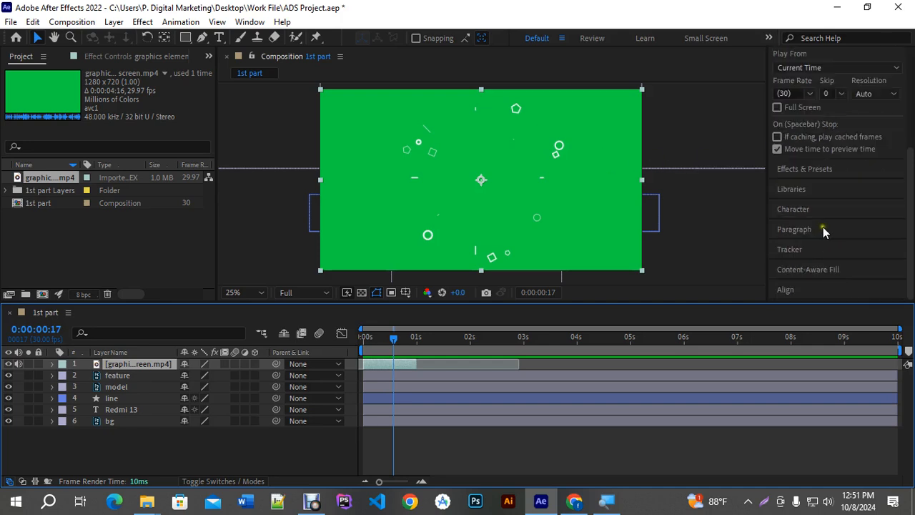
click(806, 172)
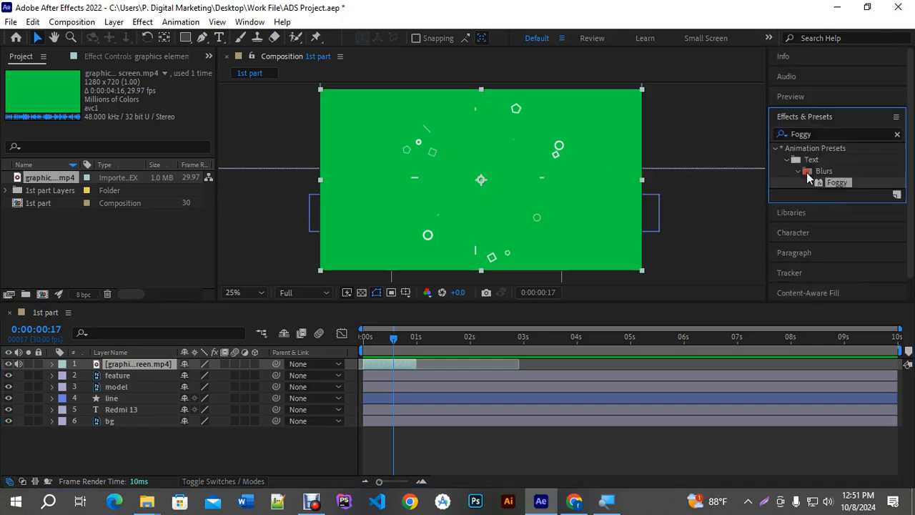
click(891, 135)
click(829, 135)
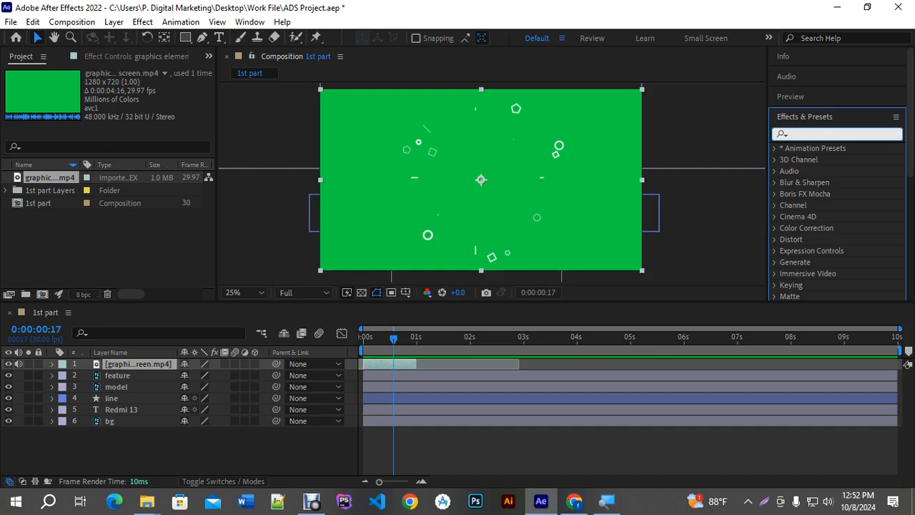
text(key light)
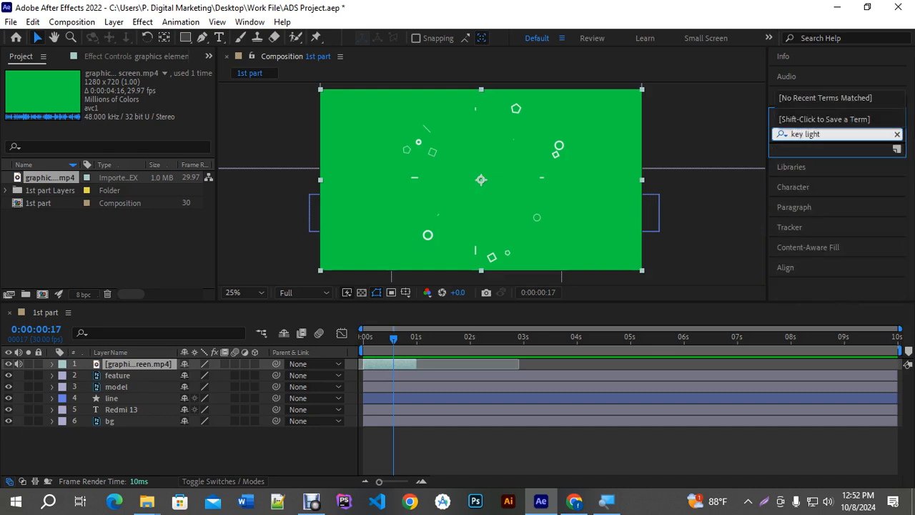
key(BackSpace)
key(BackSpace)
key(BackSpace)
key(BackSpace)
key(BackSpace)
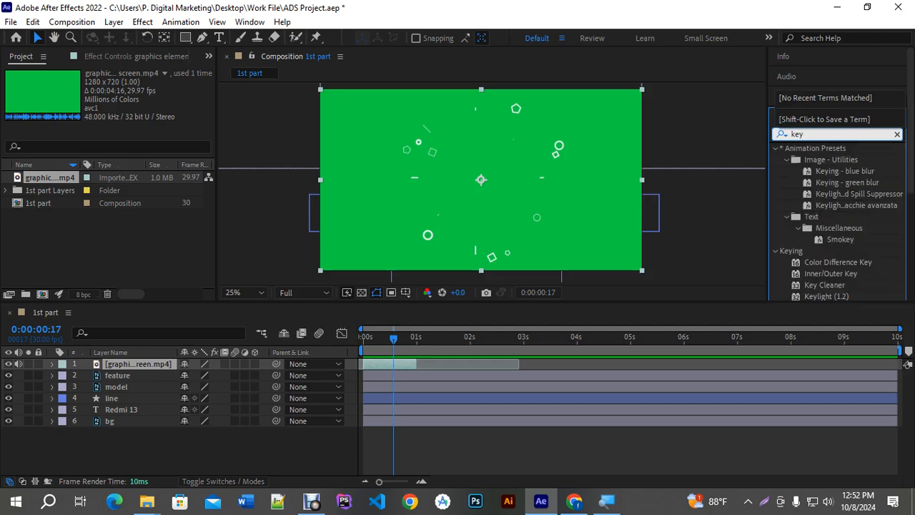
text(light)
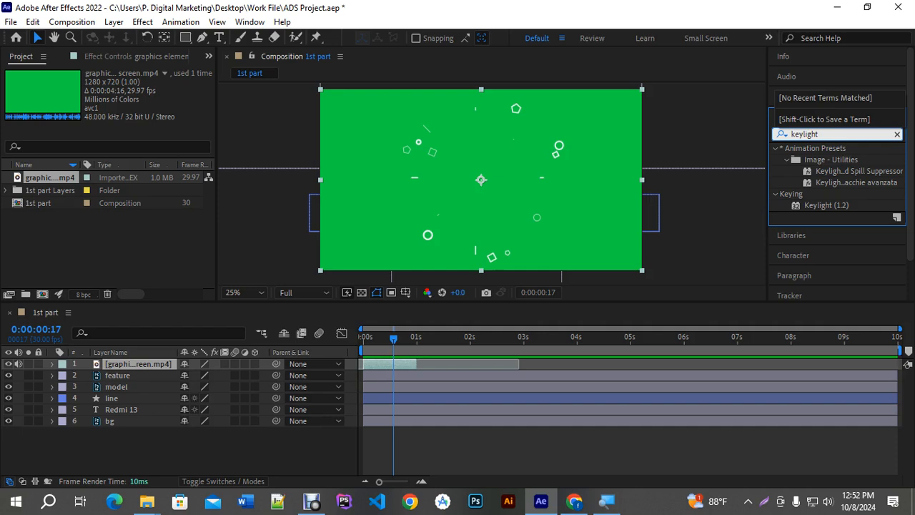
scroll(832, 199, down, 1)
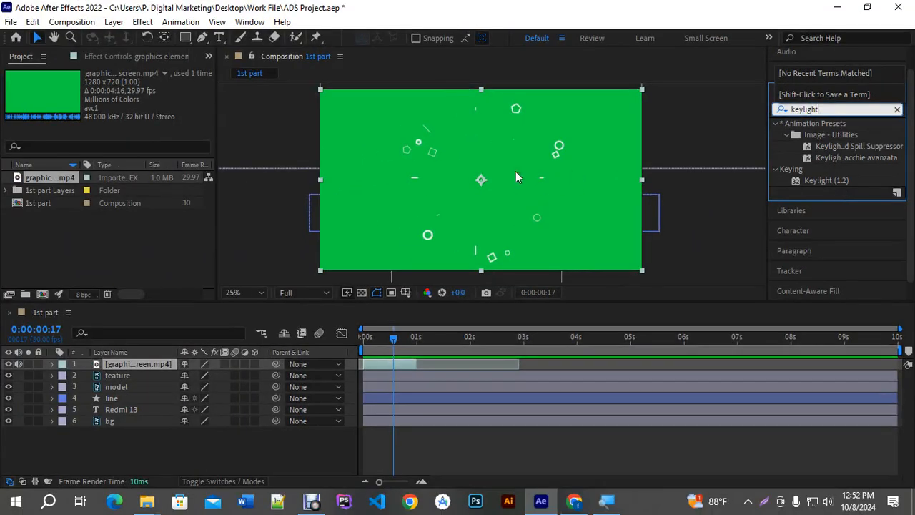
double_click(825, 180)
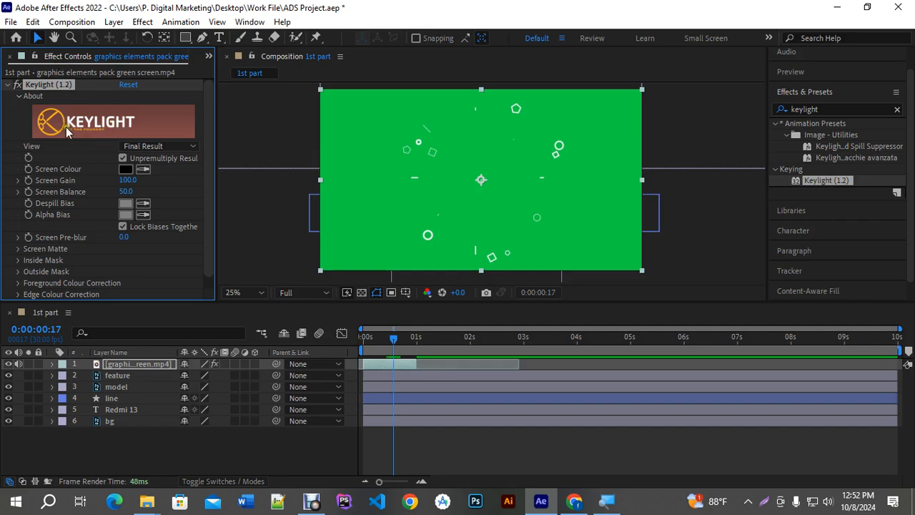
click(250, 21)
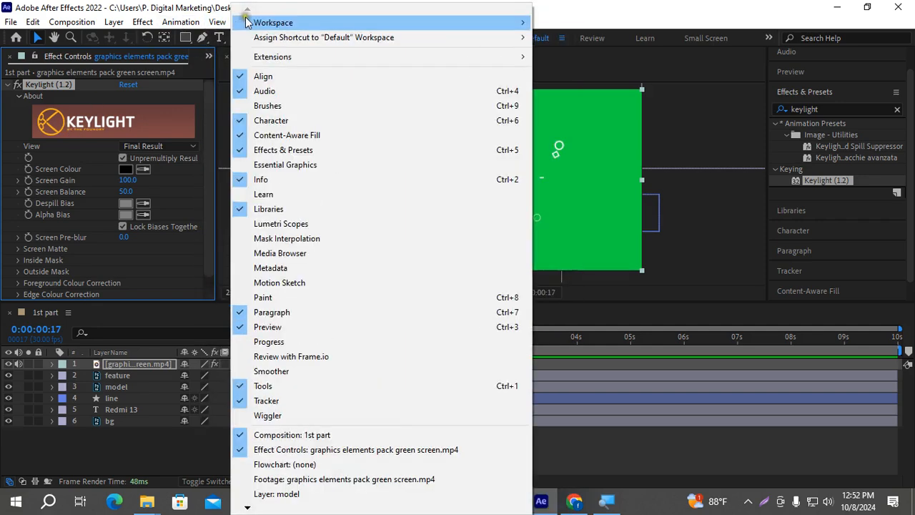
click(214, 22)
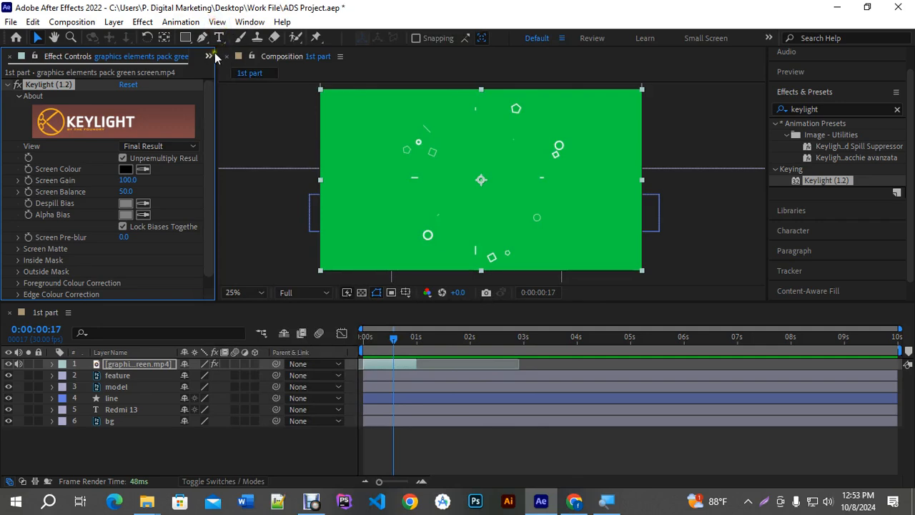
click(210, 54)
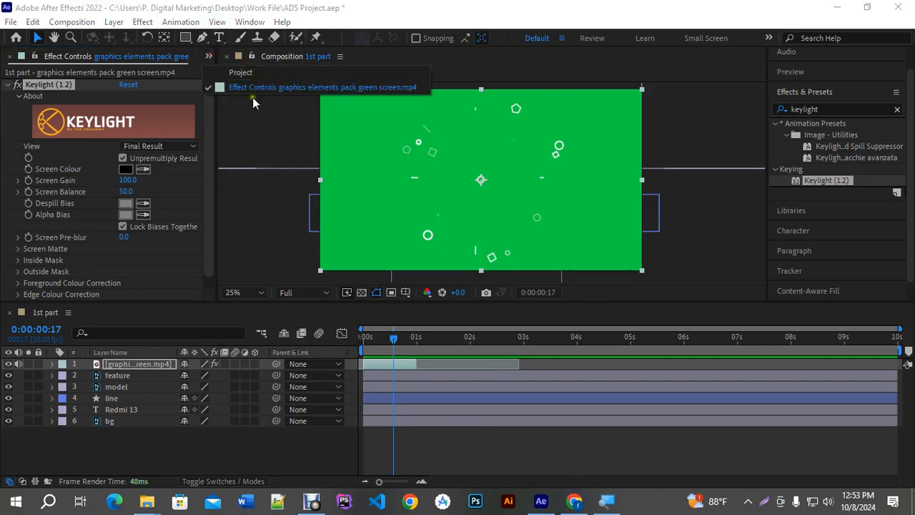
click(248, 84)
click(138, 94)
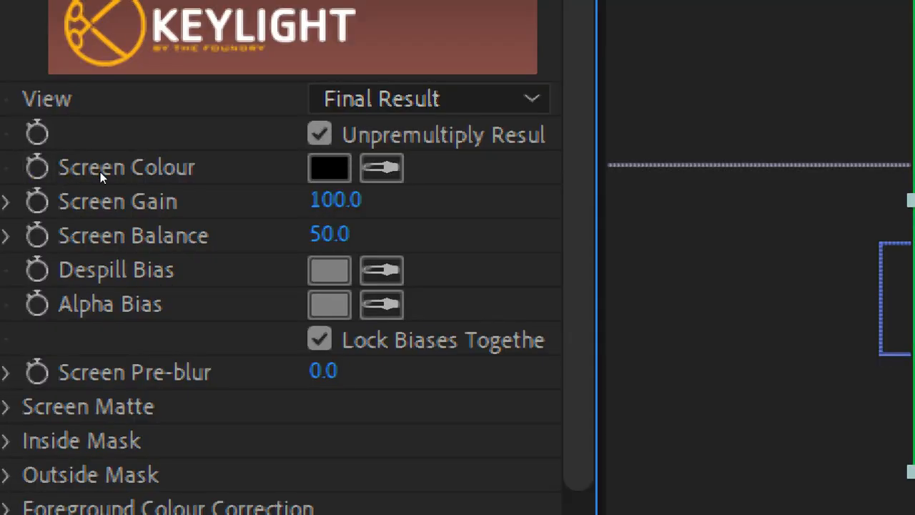
click(381, 168)
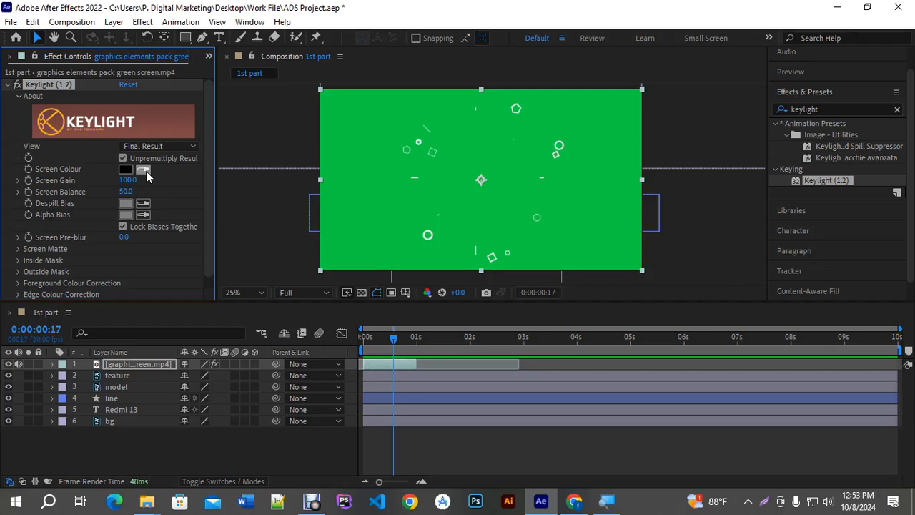
click(381, 168)
click(377, 122)
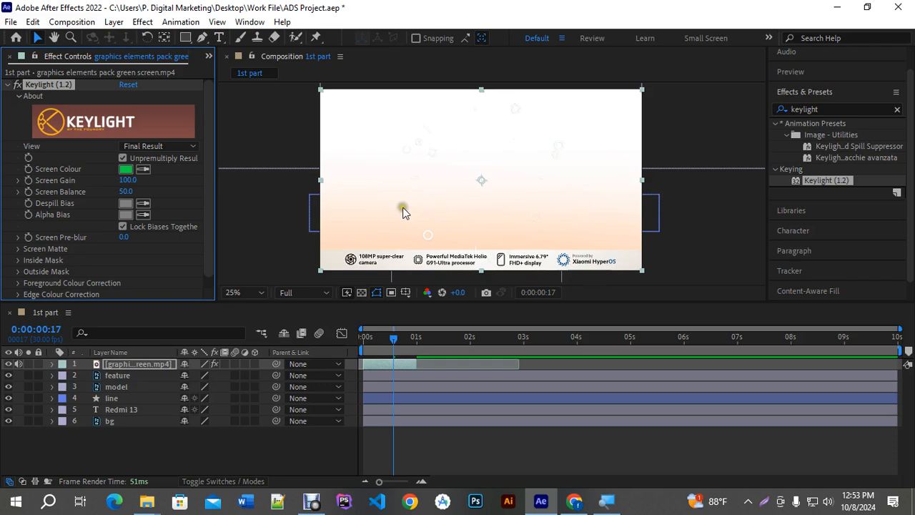
key(ctrl+z)
Step: Key out the clip's green background by sampling it as Keylight's Screen Colour
click(141, 169)
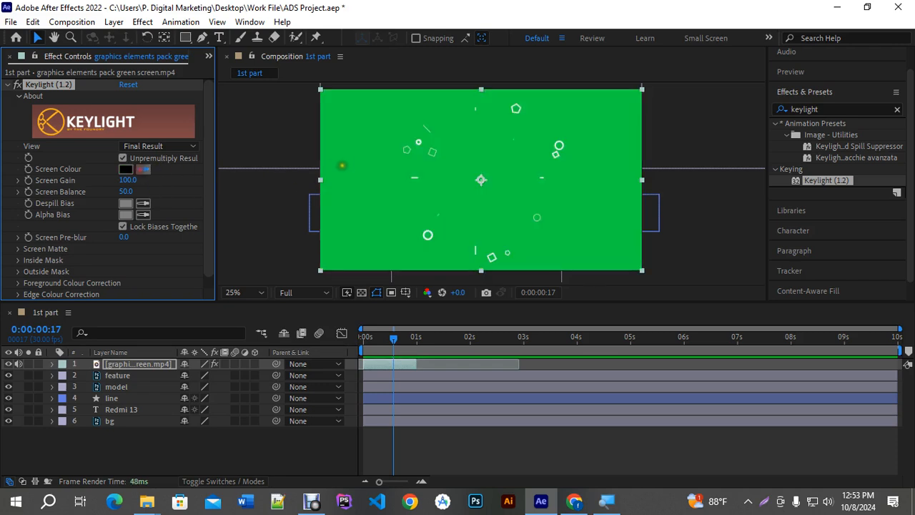
click(357, 156)
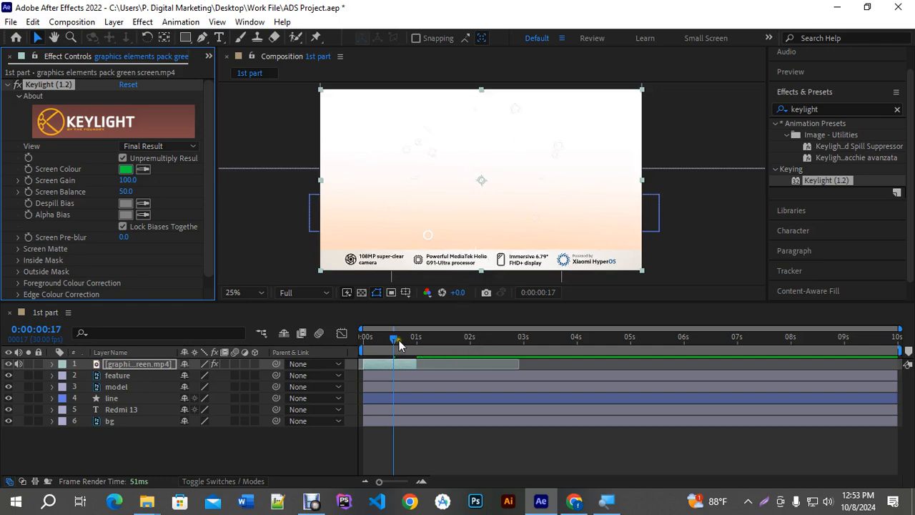
Step: Shift the keyed graphics layer to start at 0:00:01:11 and set its scale to 77%
drag(395, 337, 441, 341)
drag(396, 366, 436, 345)
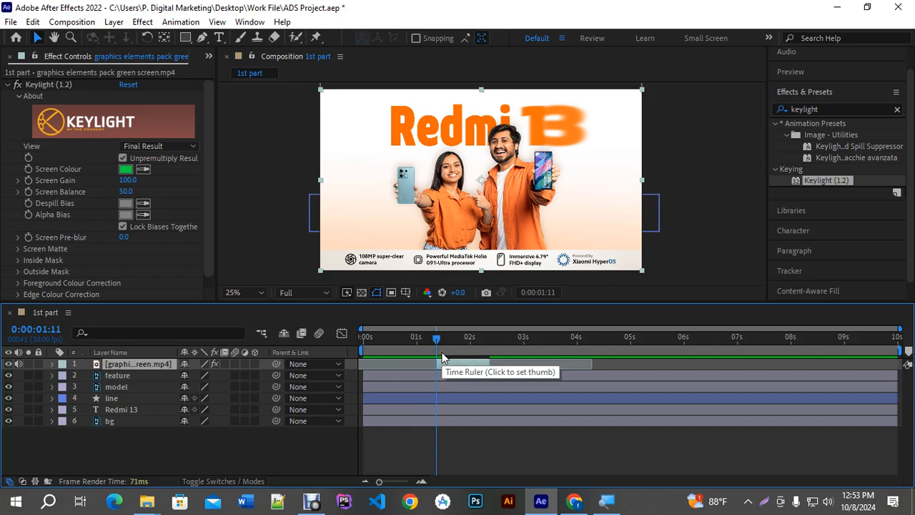
key(s)
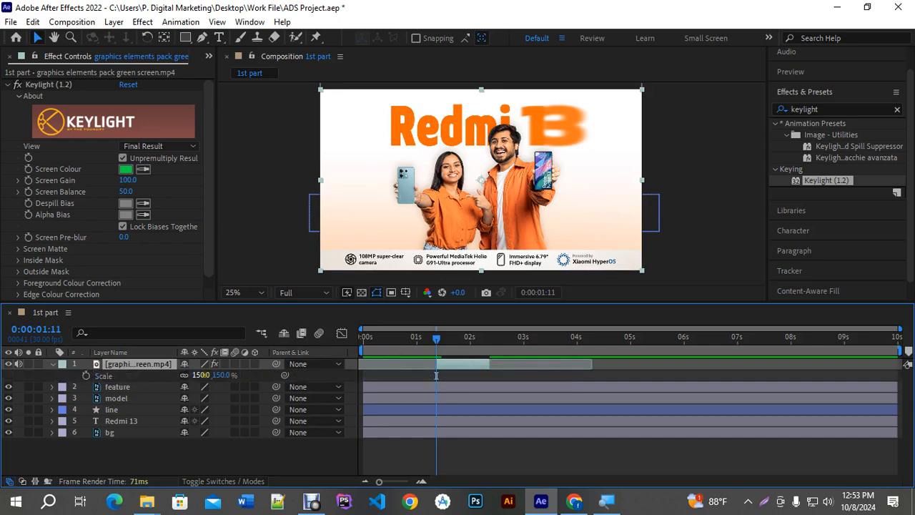
drag(205, 374, 150, 373)
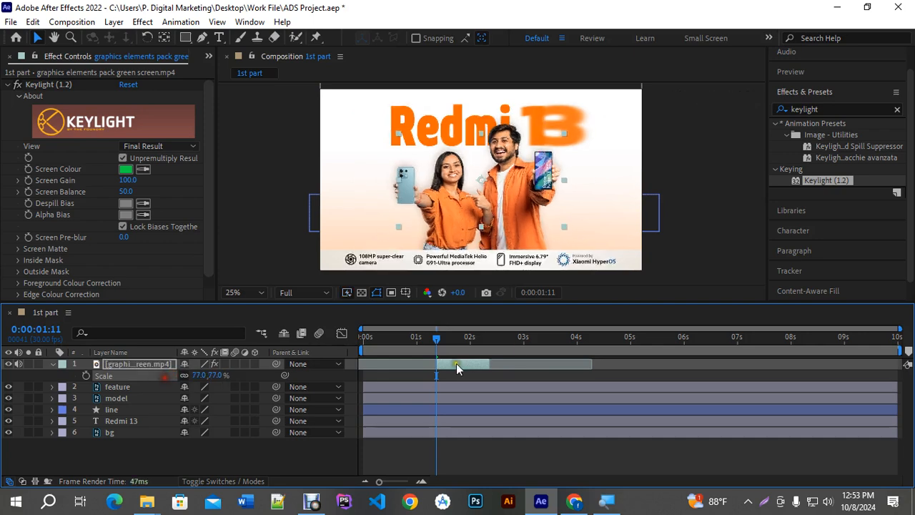
Step: At 0:00:01:20, move the burst graphic to the upper-left corner of the Redmi 13 title
click(440, 339)
drag(444, 341, 451, 341)
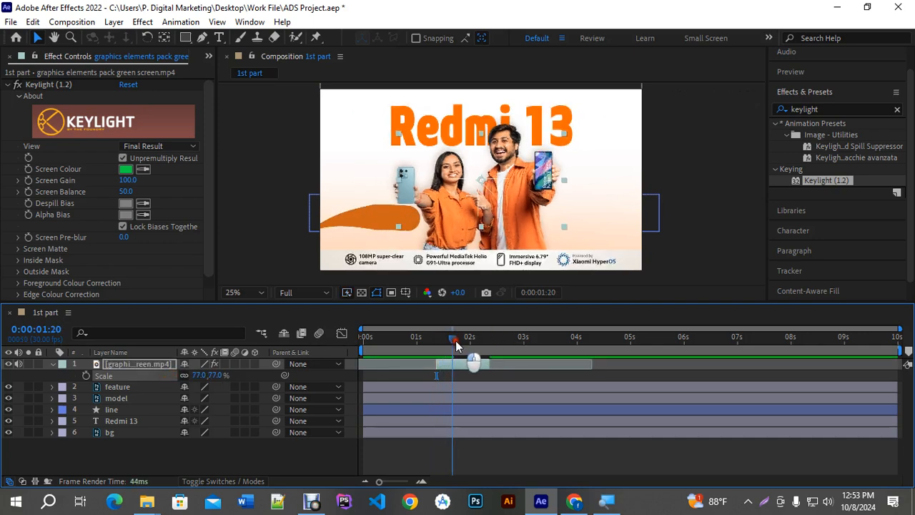
scroll(511, 211, up, 2)
scroll(511, 200, down, 2)
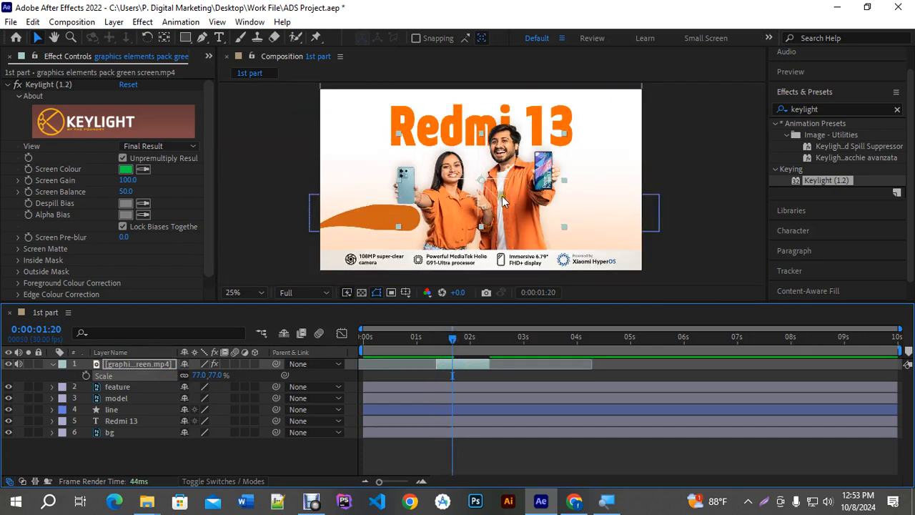
drag(431, 163, 372, 133)
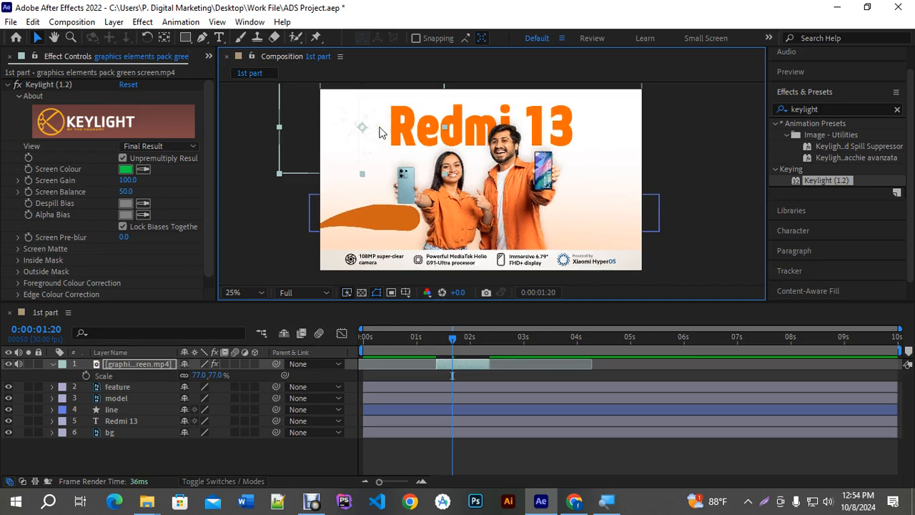
Step: Apply the Fill effect to the burst graphic and sample its color from the orange Redmi 13 title
click(822, 109)
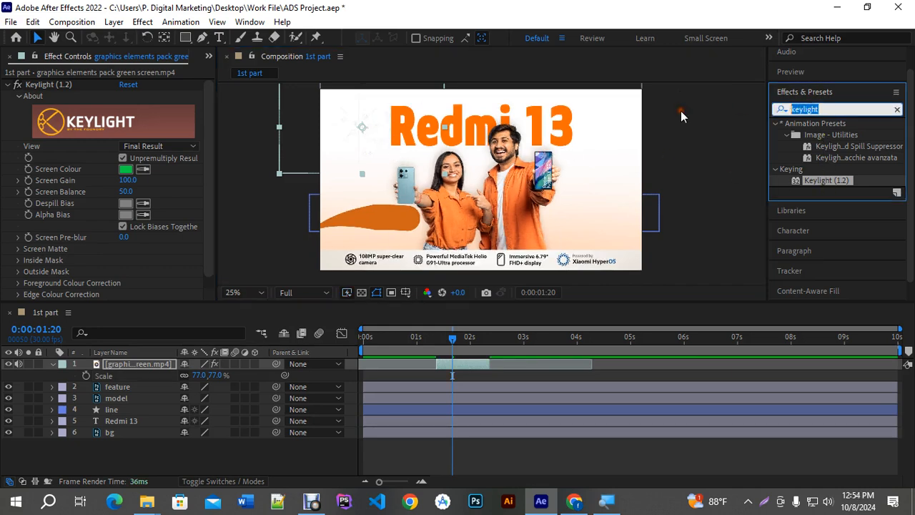
text(fill)
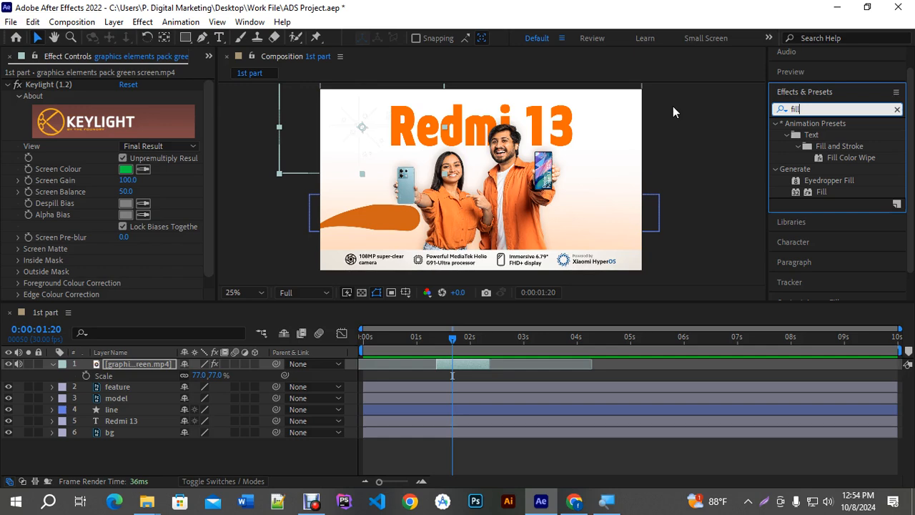
double_click(822, 192)
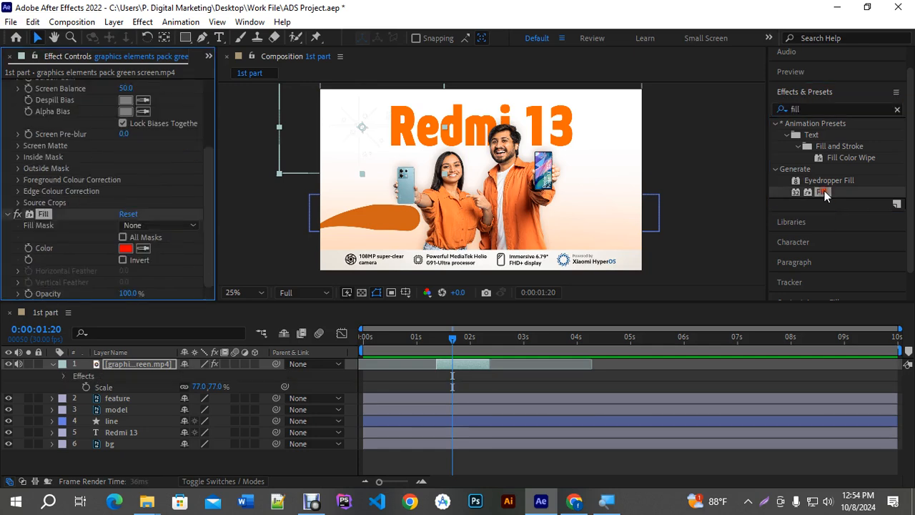
click(143, 248)
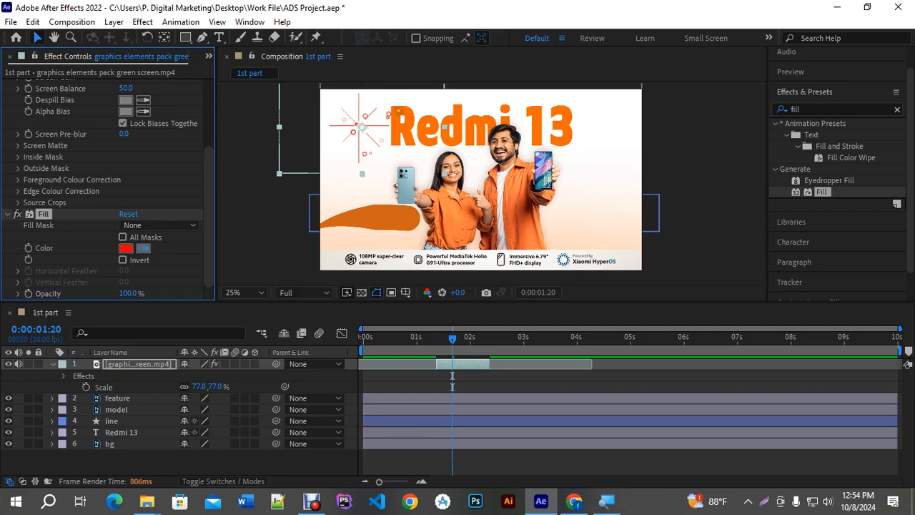
click(405, 125)
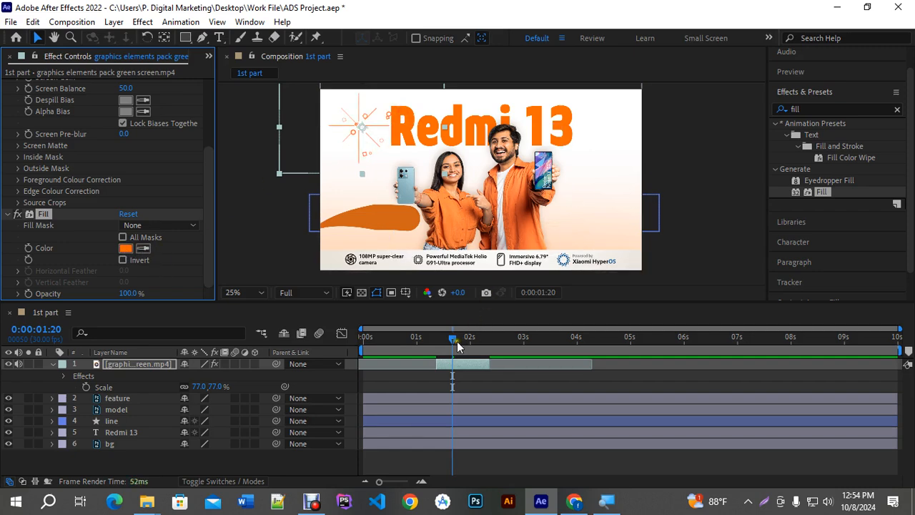
Step: Play back the range around 0:00:01:04 to 0:00:02:15 to check the orange burst's timing beside the title
drag(455, 338, 429, 339)
key(space)
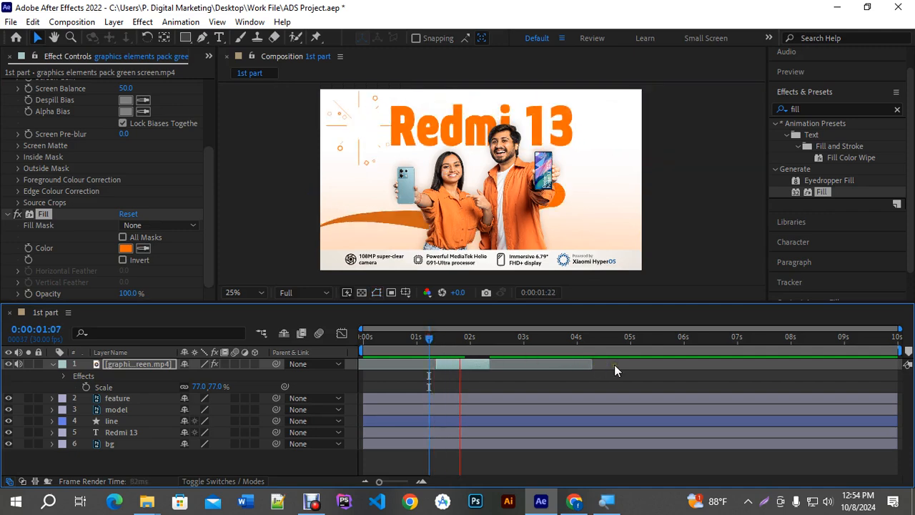
key(space)
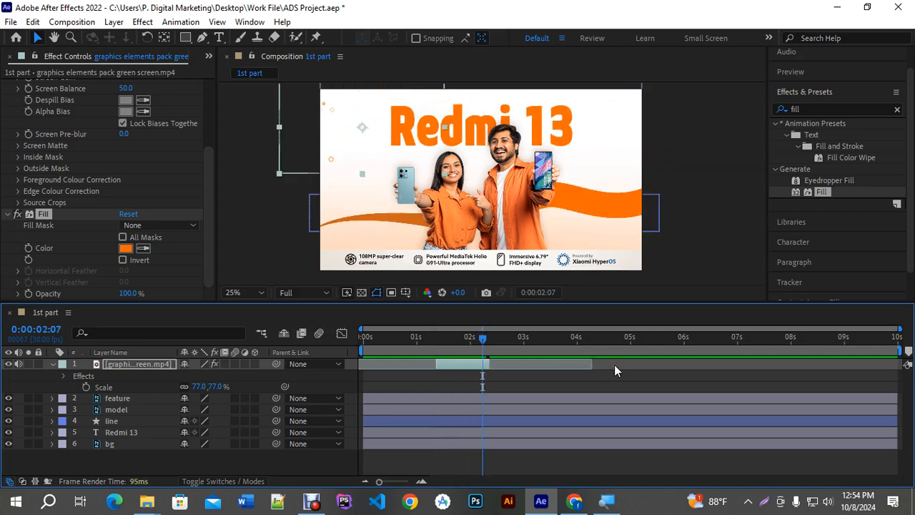
key(space)
drag(509, 338, 423, 337)
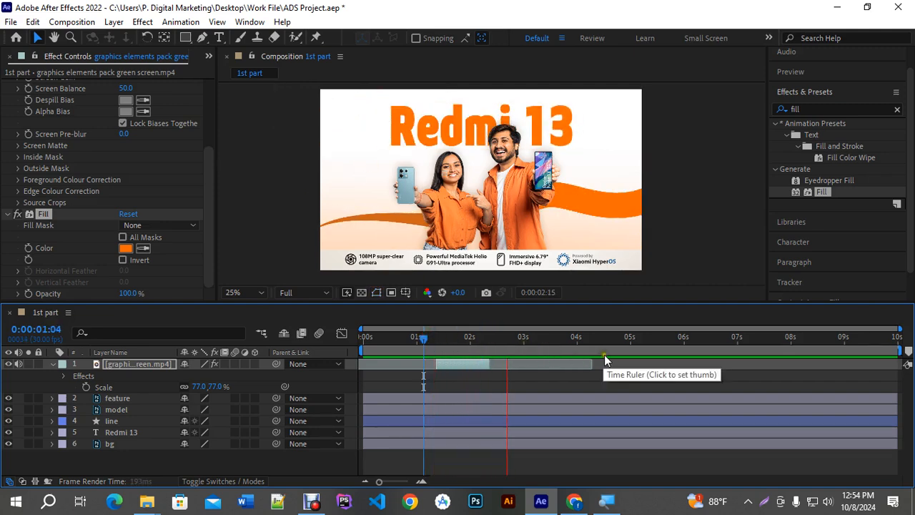
click(523, 337)
drag(520, 339, 427, 337)
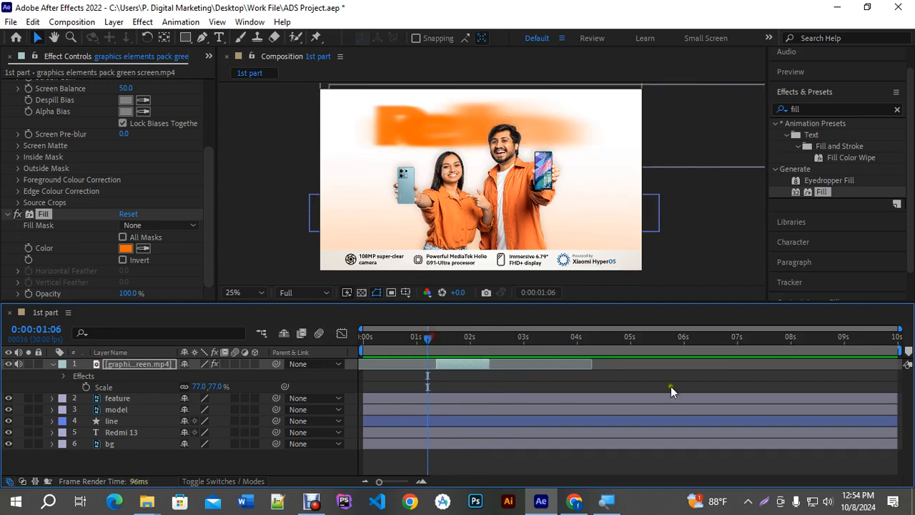
key(space)
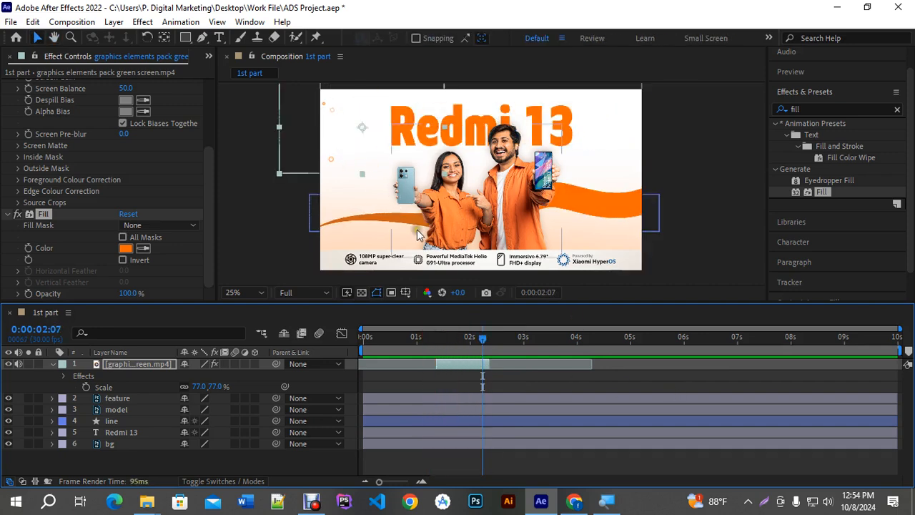
Step: Shorten the burst layer to about half its duration with Time Stretch and preview it from 0:00:01:00
right_click(464, 366)
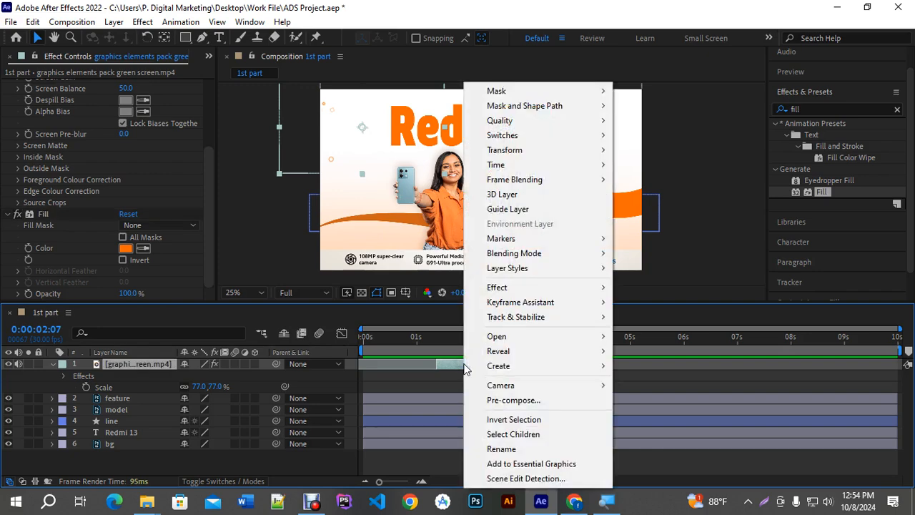
mouse_move(506, 167)
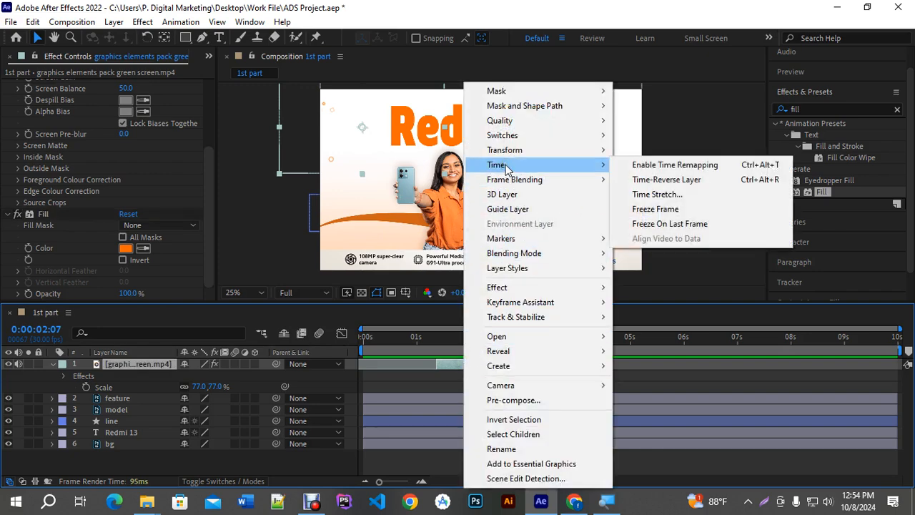
click(652, 195)
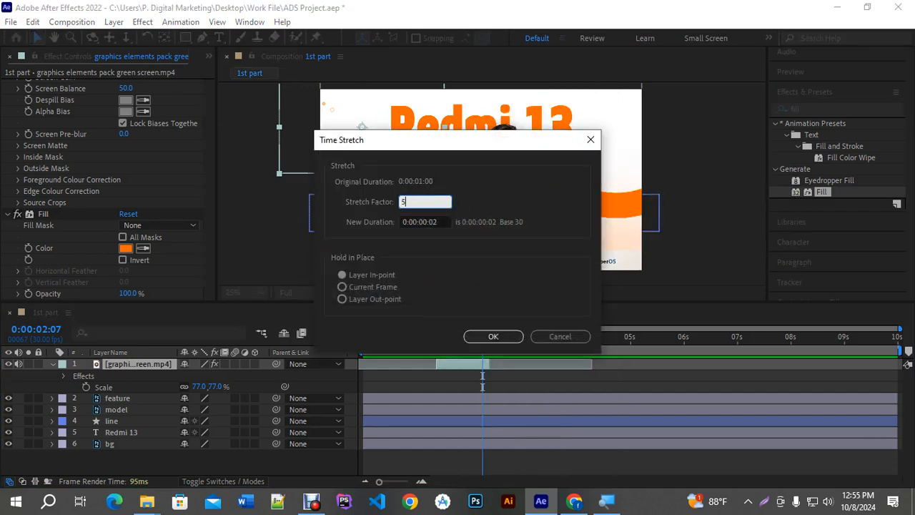
click(480, 334)
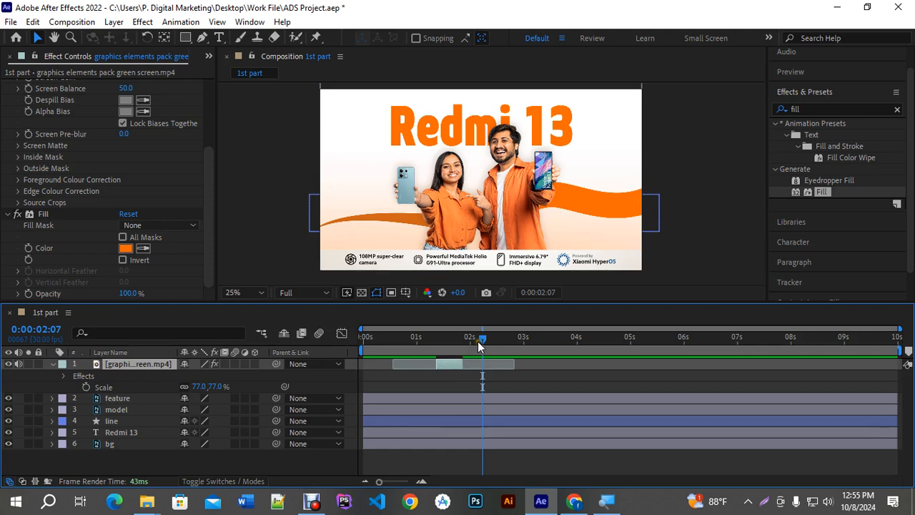
right_click(452, 363)
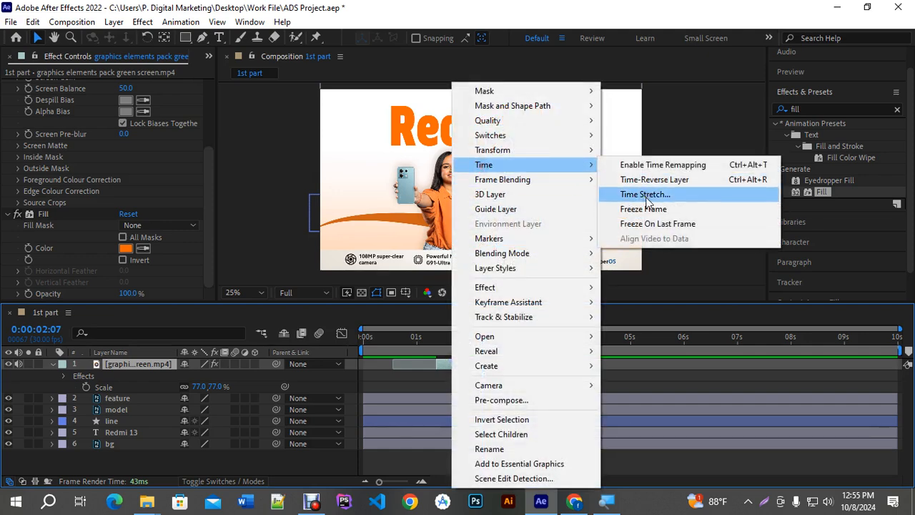
key(Escape)
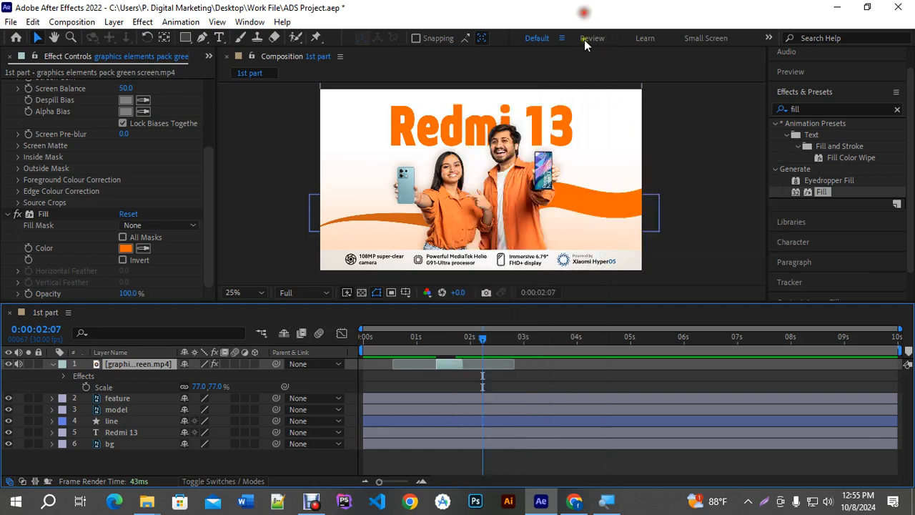
click(412, 343)
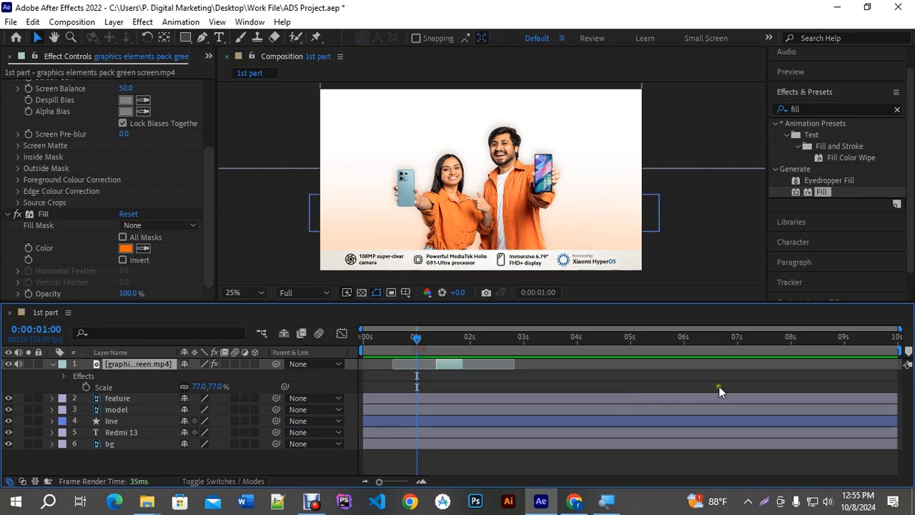
key(space)
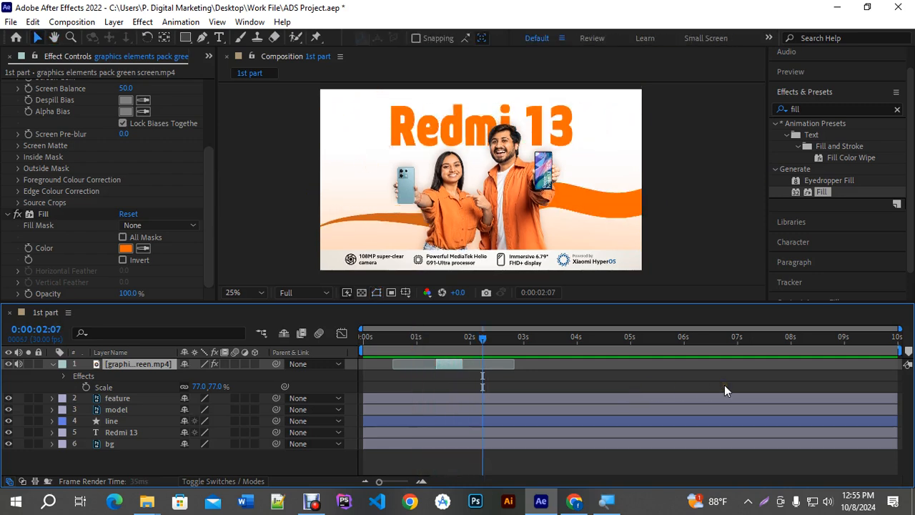
Step: Set the burst layer's time stretch factor to 70, holding the layer in-point, and preview from the beginning
right_click(447, 366)
mouse_move(497, 171)
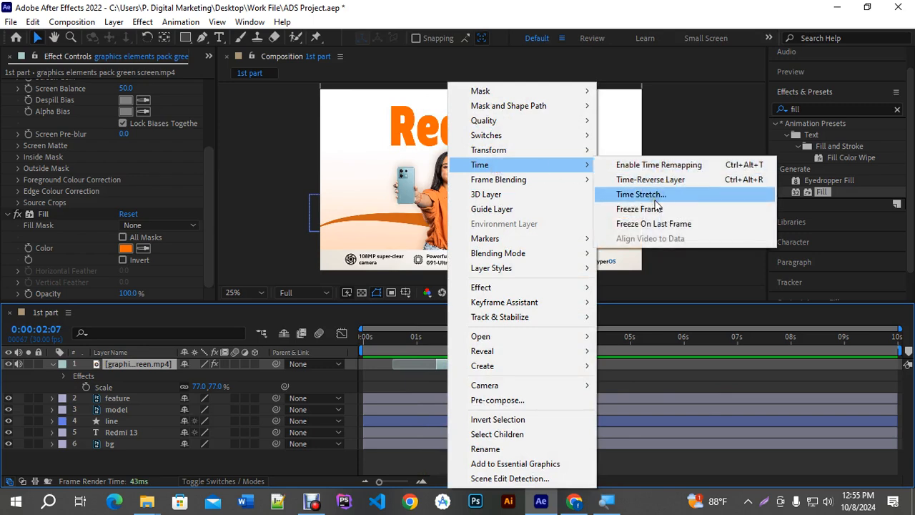
click(641, 194)
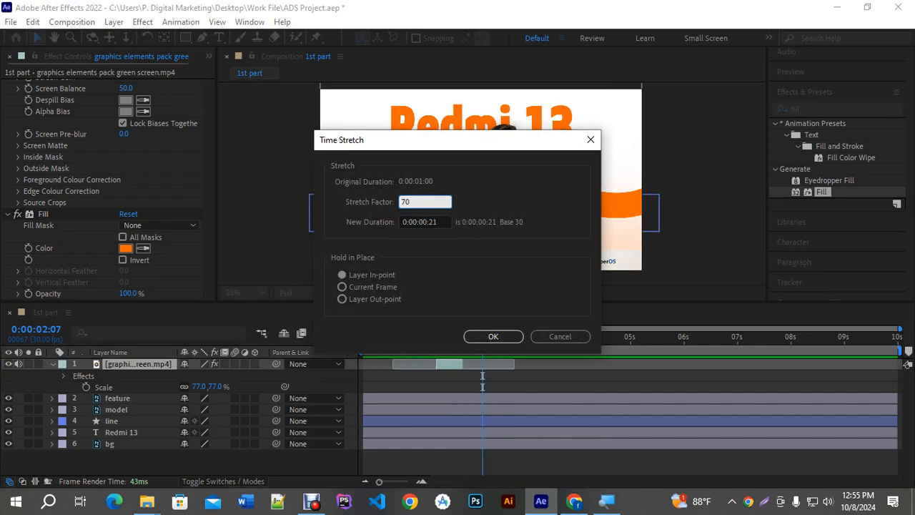
click(493, 337)
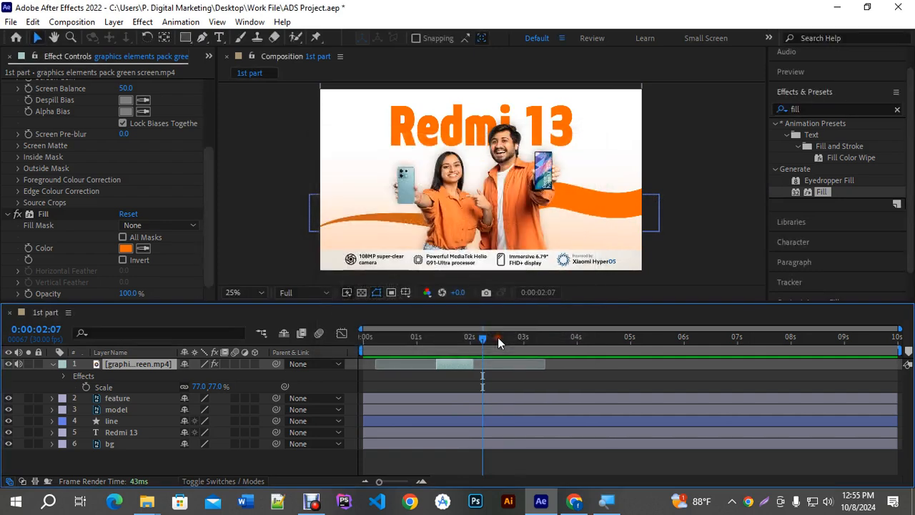
drag(486, 341, 357, 337)
key(space)
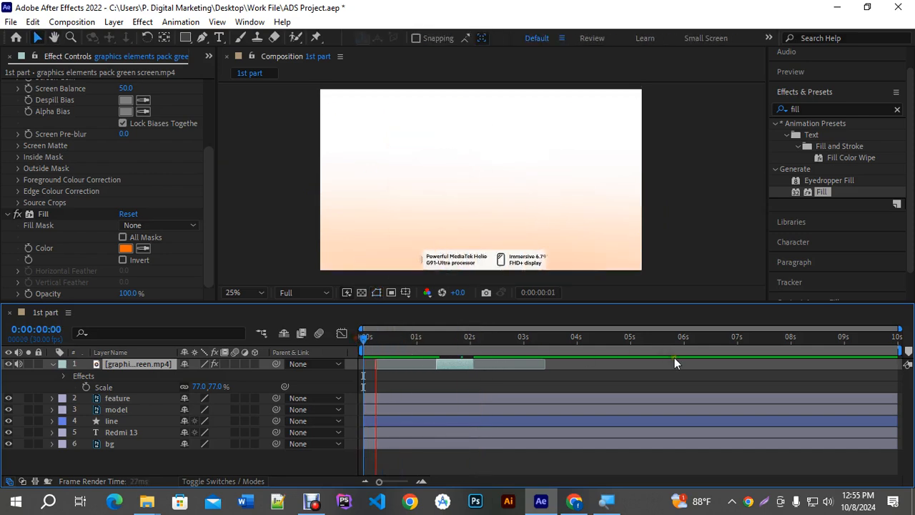
key(space)
Step: Shift the burst layer to start at about 0:00:01:00, place the graphic around the title's 13, and preview it
drag(442, 339, 432, 366)
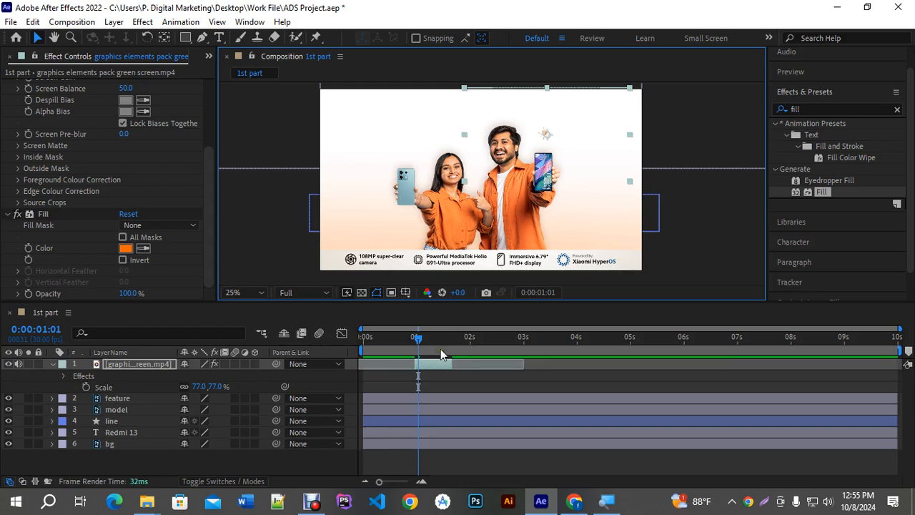
drag(418, 337, 340, 336)
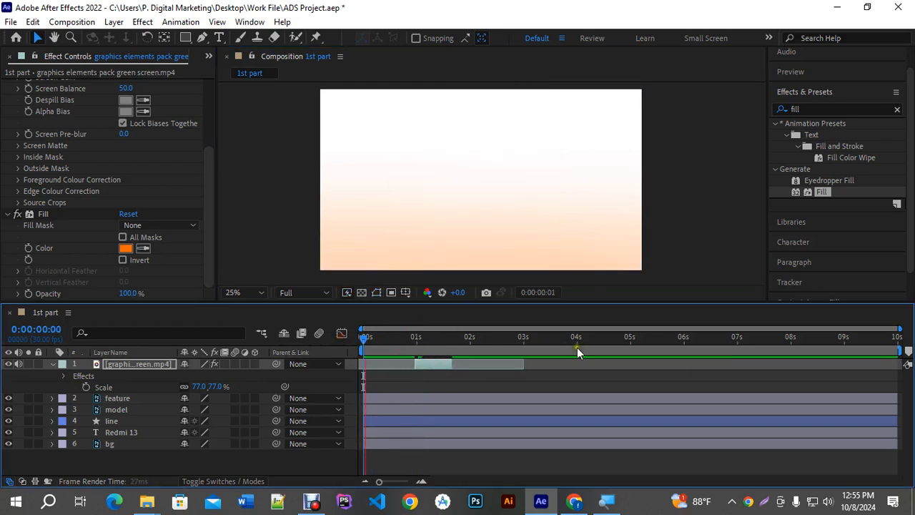
key(space)
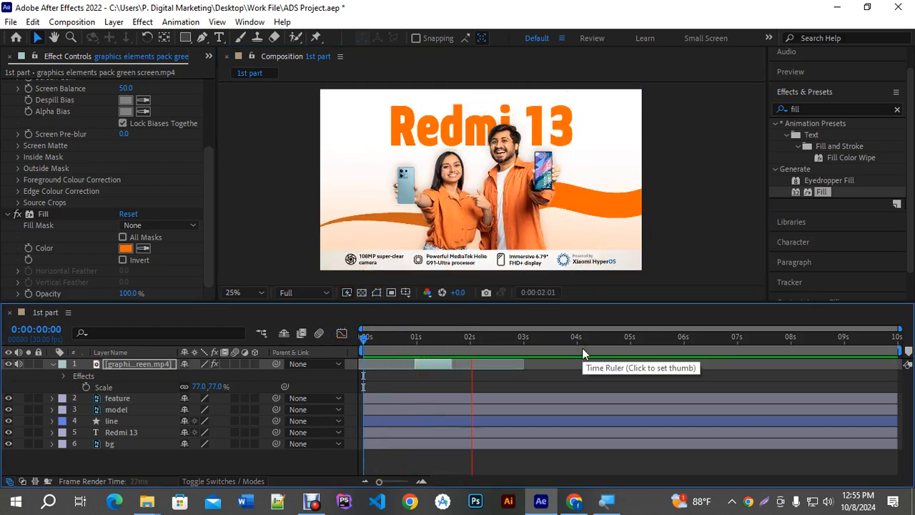
mouse_move(429, 348)
mouse_down()
mouse_move(406, 349)
mouse_move(439, 349)
mouse_up()
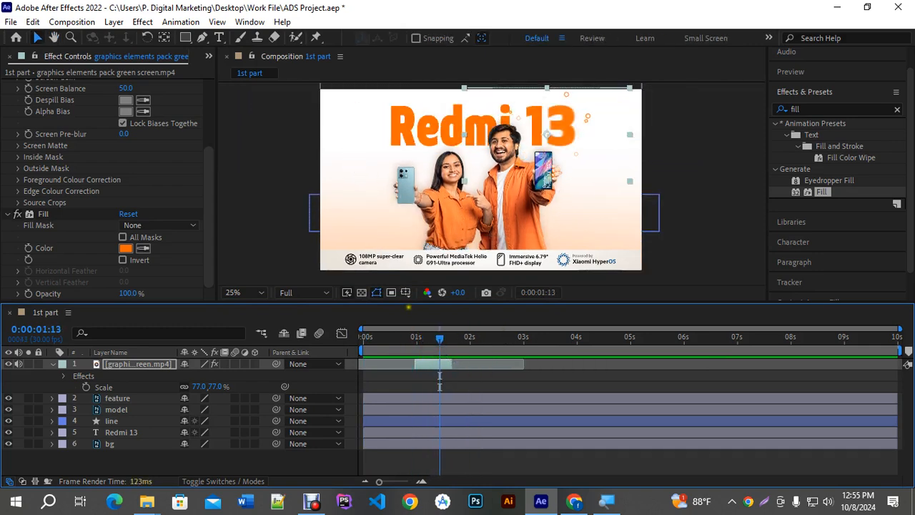
Step: Duplicate the burst layer and shift the copy to start at about 0:00:01:21, just after the original ends
click(429, 363)
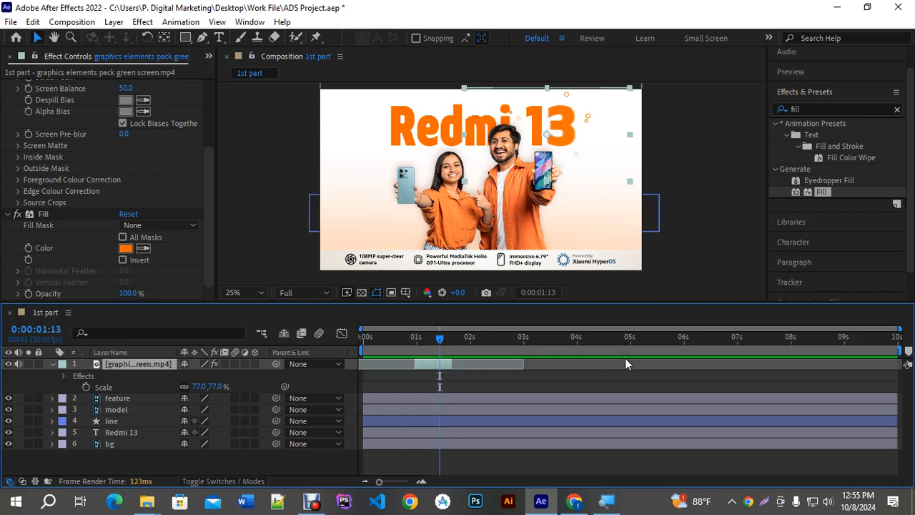
key(ctrl+d)
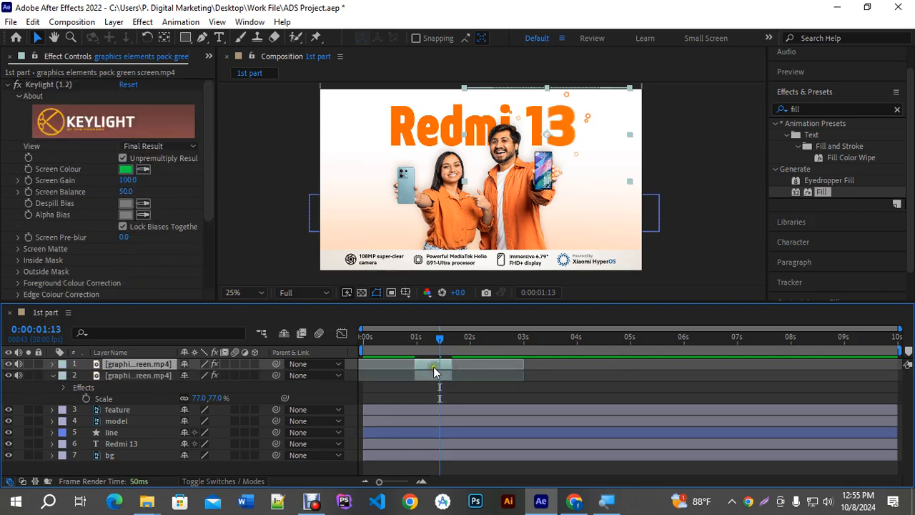
drag(432, 367, 470, 379)
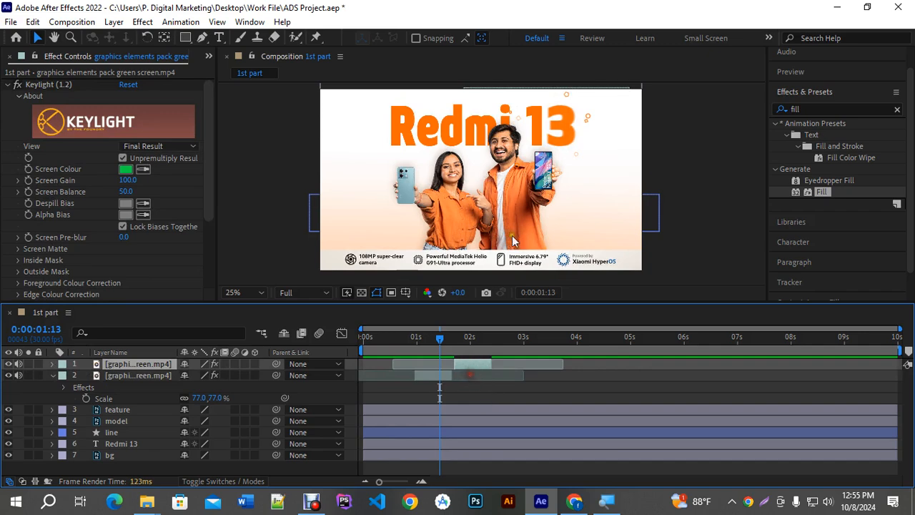
Step: Move the earlier burst graphic beside the title's lower-left corner and preview the composition from the beginning
click(471, 376)
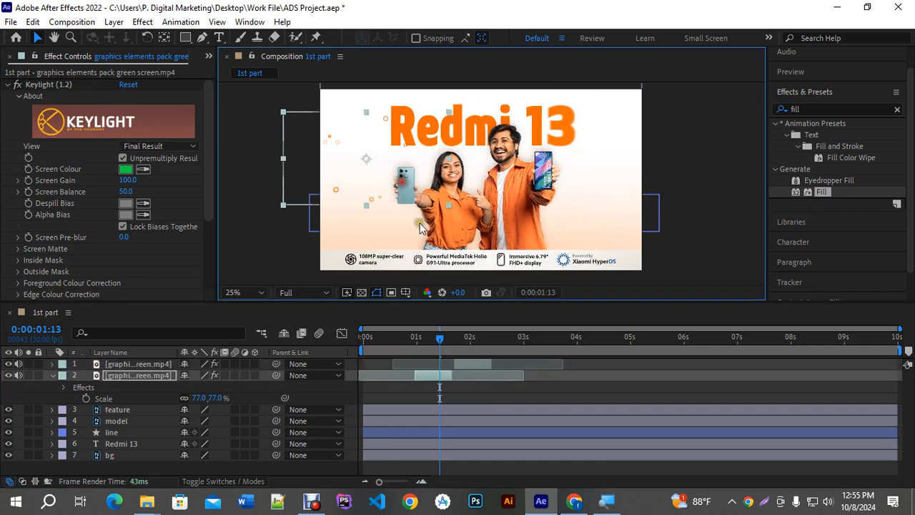
key(Home)
key(space)
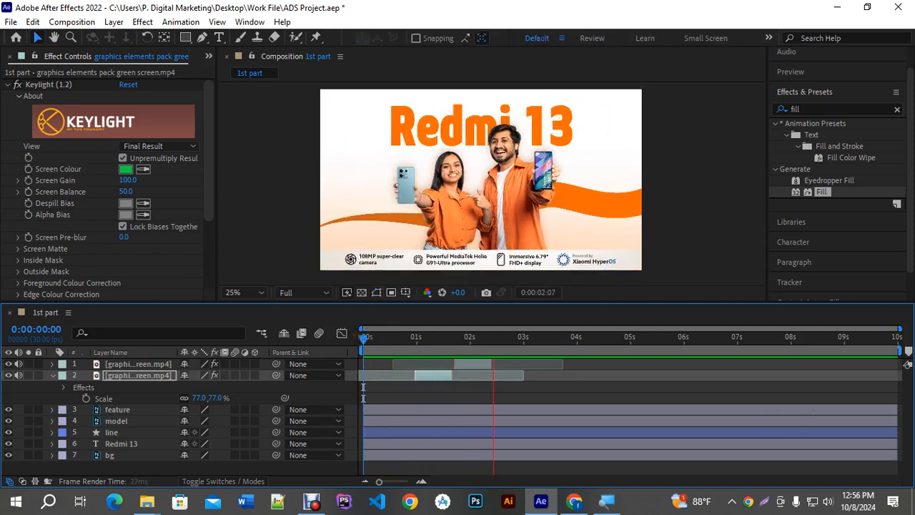
key(space)
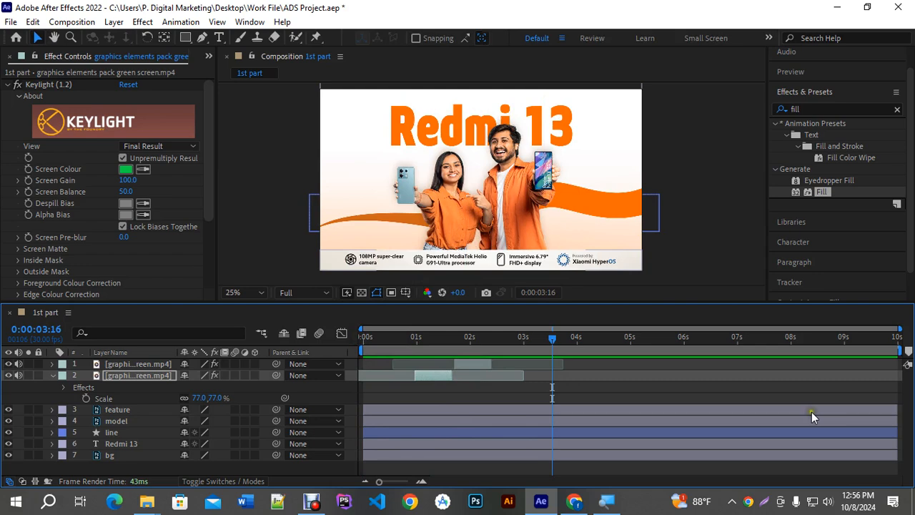
drag(565, 340, 574, 357)
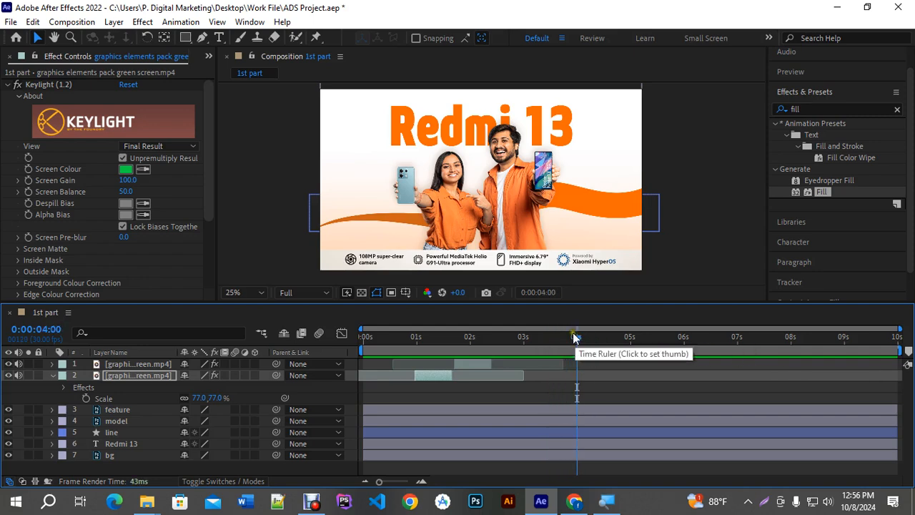
drag(576, 337, 323, 344)
key(space)
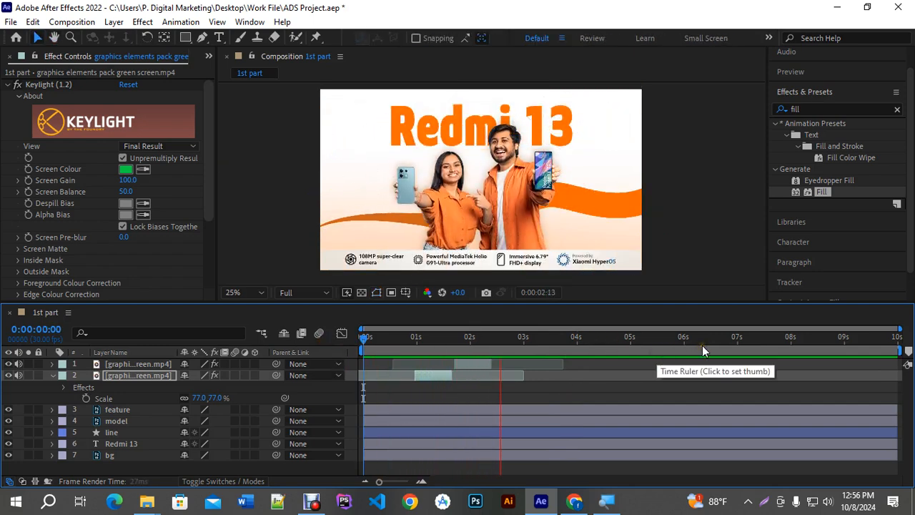
Step: Set the end of the work area at 0:00:04:00
click(533, 340)
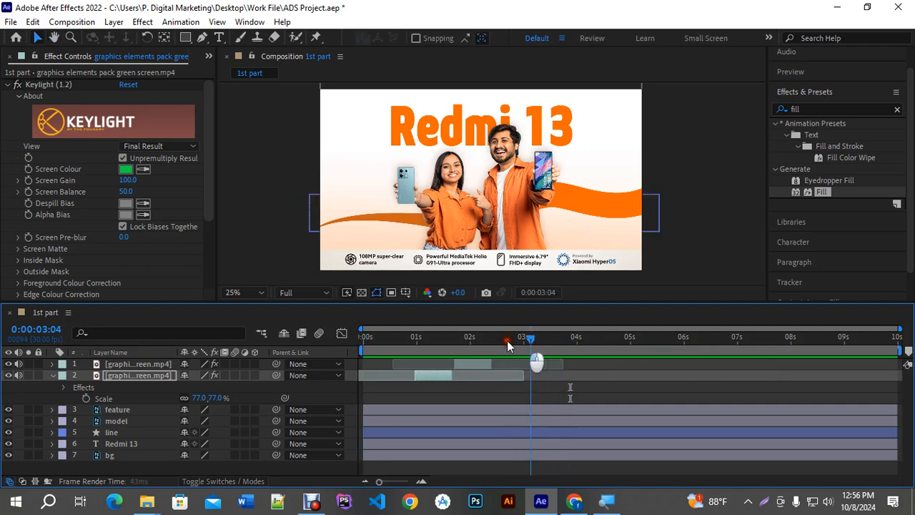
drag(537, 343, 577, 341)
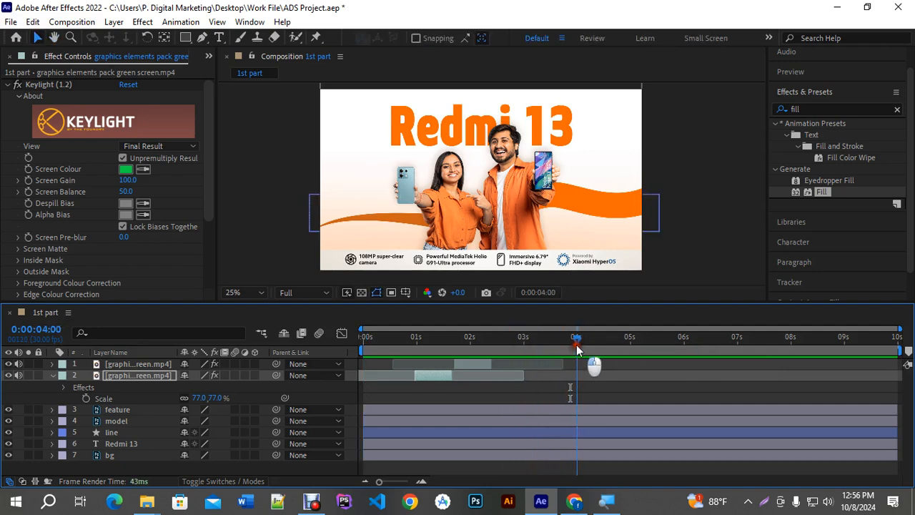
key(n)
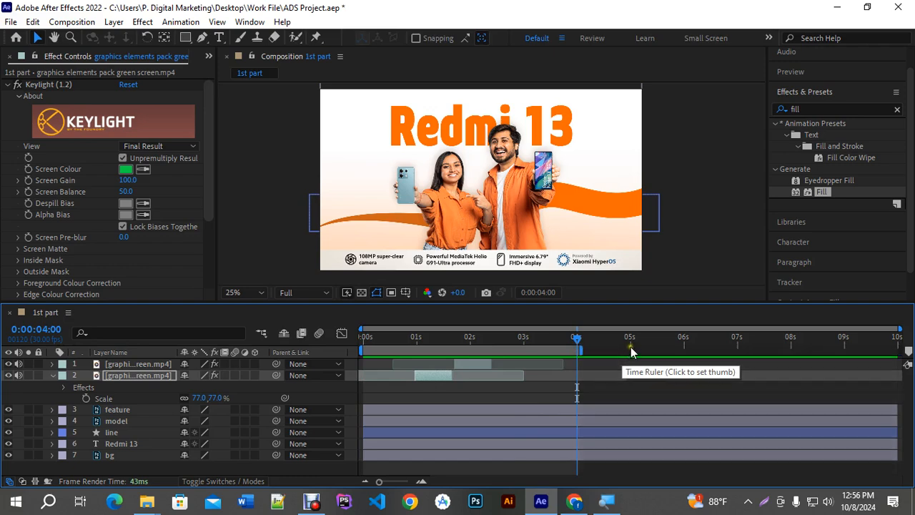
Step: Collapse the properties of the earlier burst layer and show the project's footage and compositions
click(55, 378)
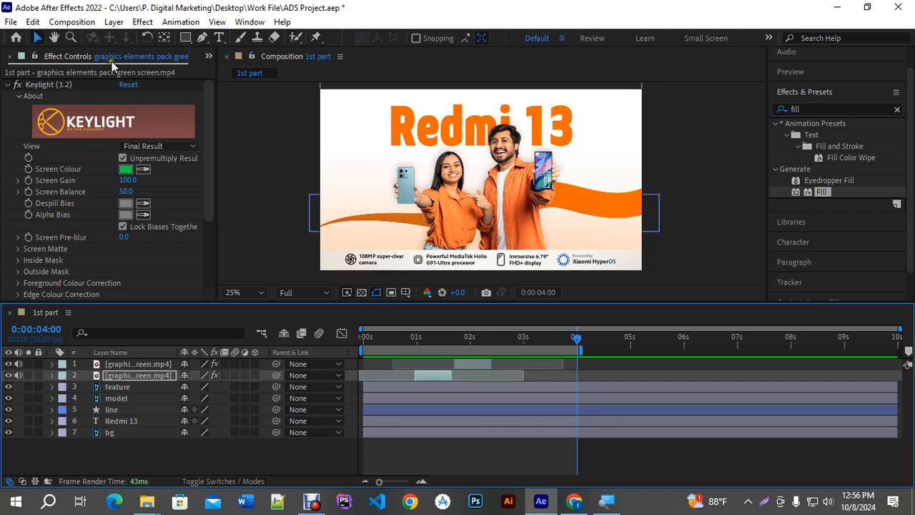
click(208, 56)
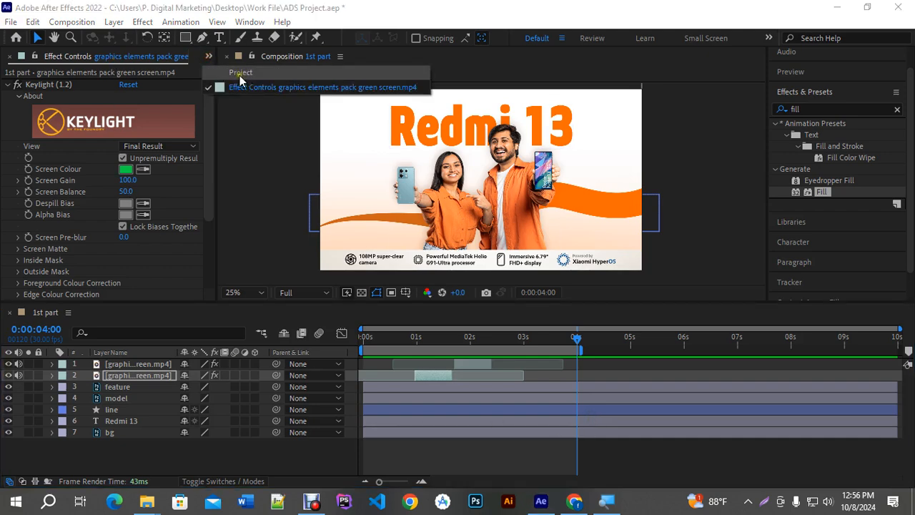
click(247, 71)
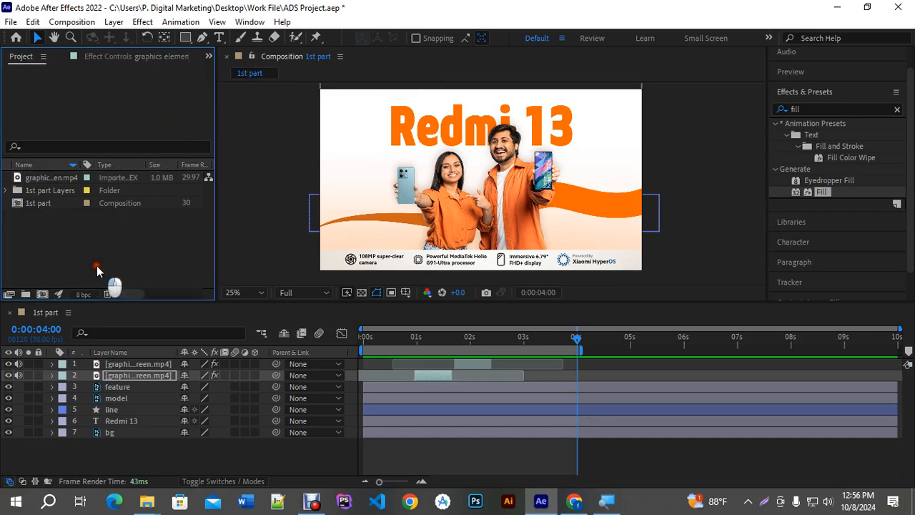
Step: Switch to File Explorer and look over the audio files in the Project and Sound Effects folders of Work File
click(147, 500)
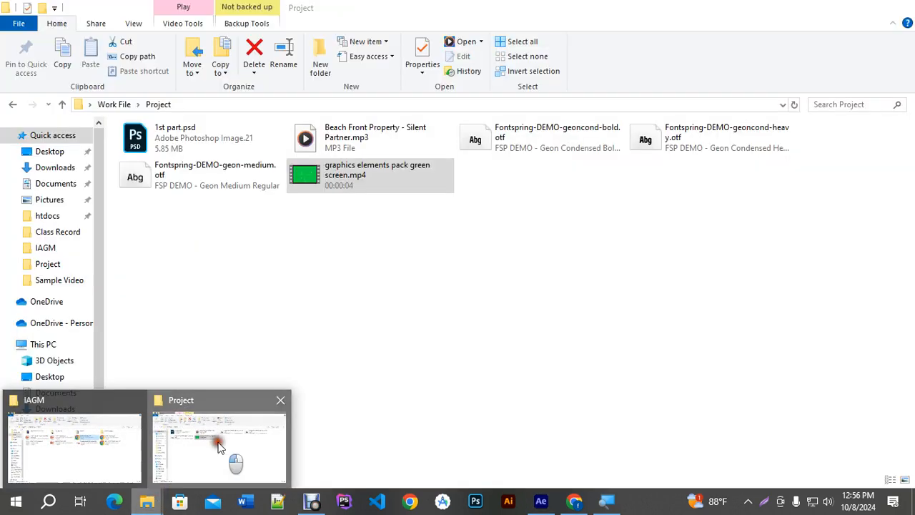
click(218, 445)
click(349, 132)
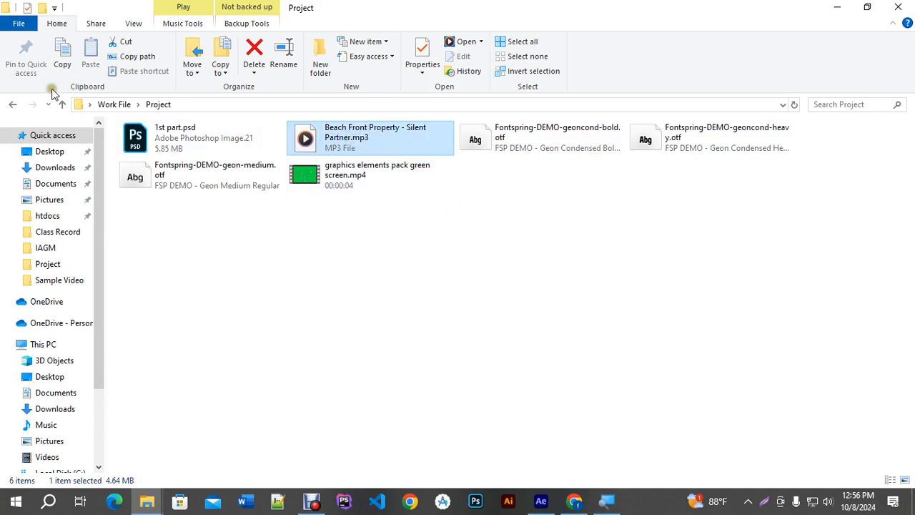
click(62, 105)
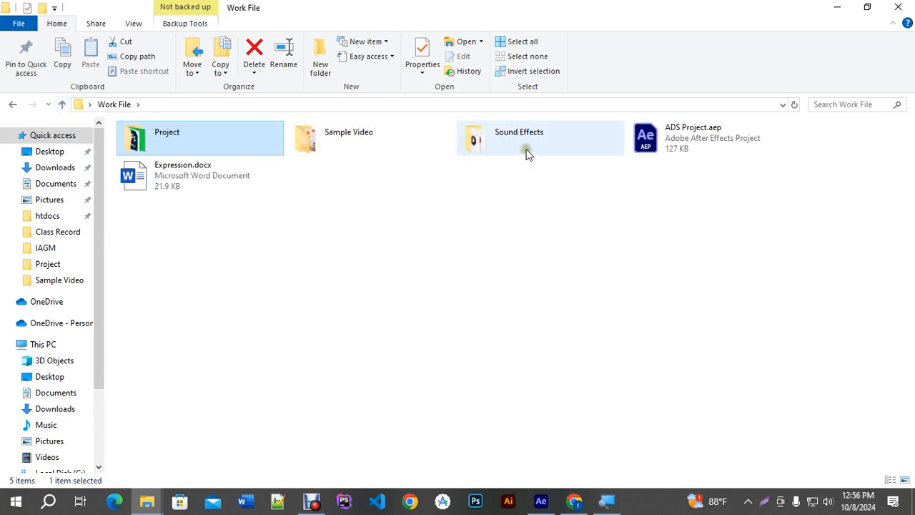
double_click(525, 152)
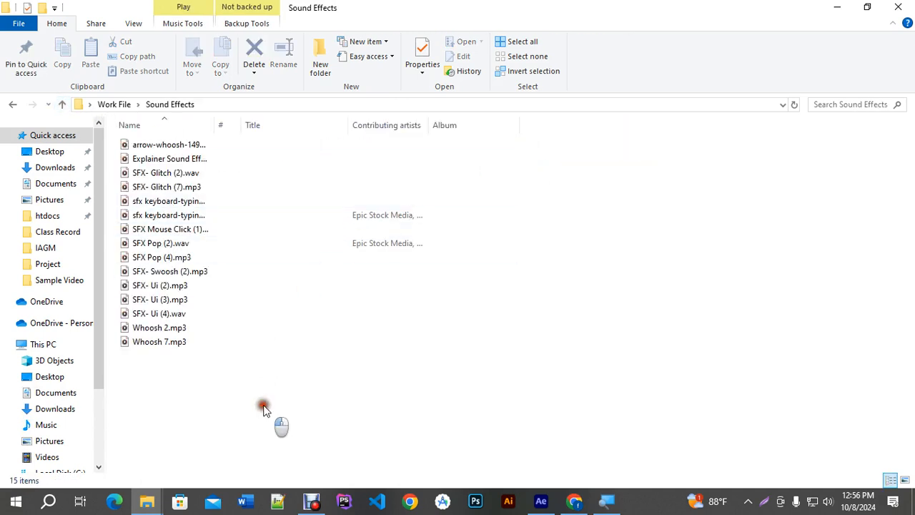
drag(262, 405, 119, 147)
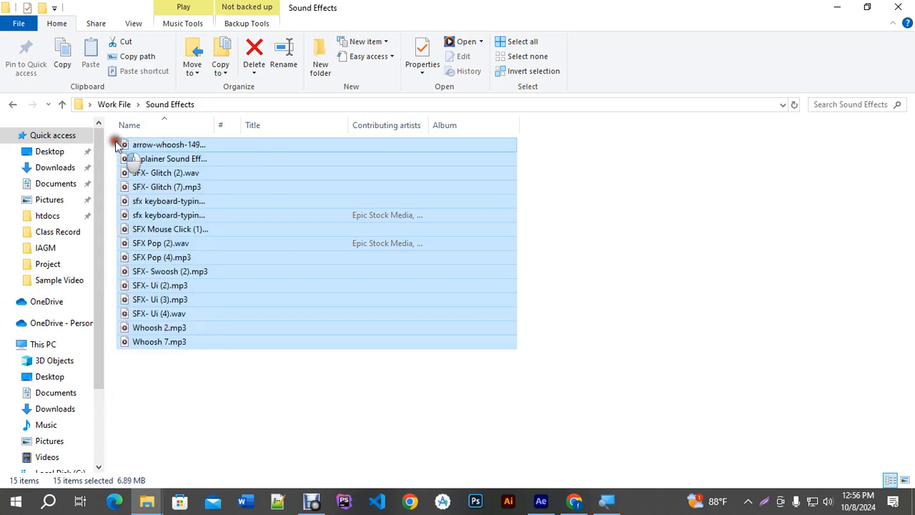
click(62, 105)
Step: Import "Beach Front Property - Silent Partner.mp3" from the Project folder and add it to the 1st part composition below the bg layer
double_click(180, 140)
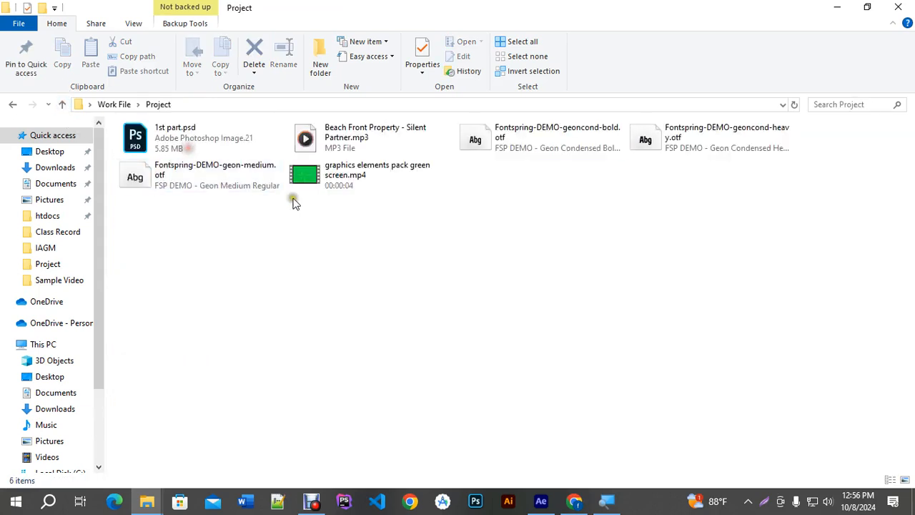
drag(361, 139, 55, 247)
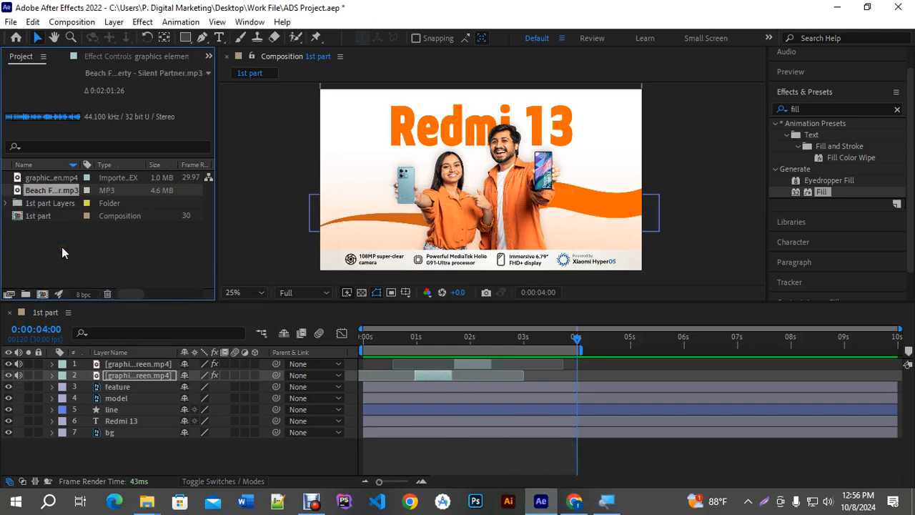
drag(39, 192, 130, 456)
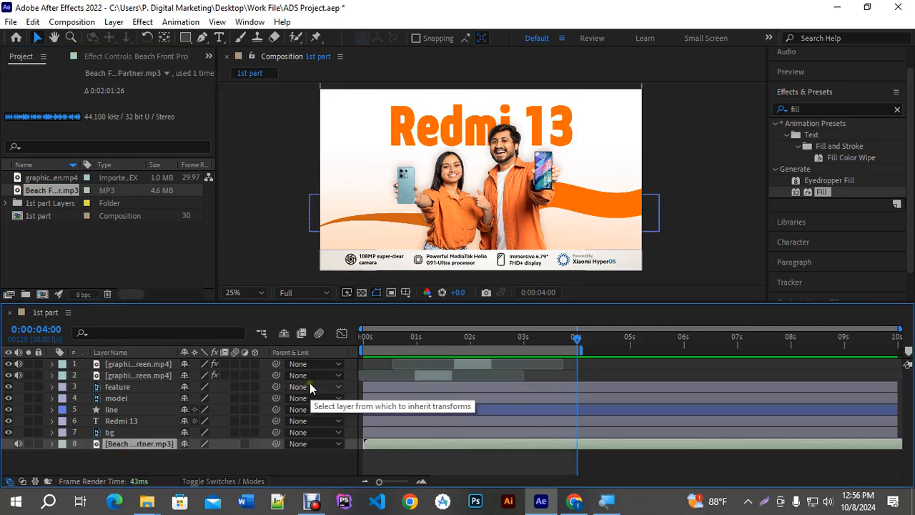
Step: Preview the composition with its music from the beginning, and scrub through the burst graphics and title animation to 0:00:01:02
click(130, 377)
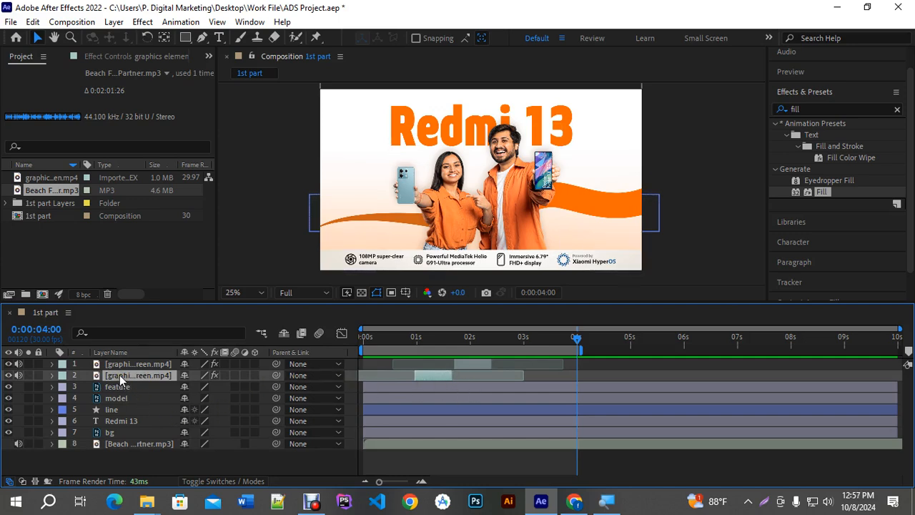
drag(576, 360, 175, 355)
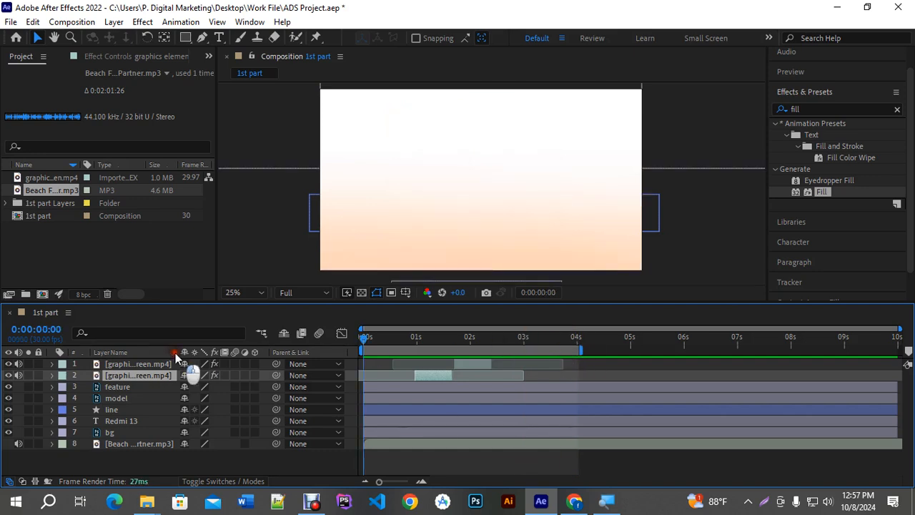
key(space)
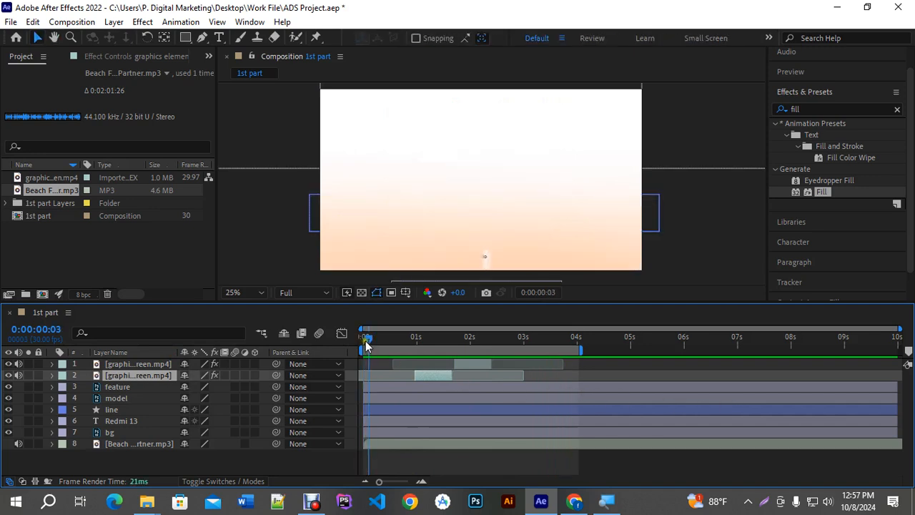
drag(366, 345, 460, 363)
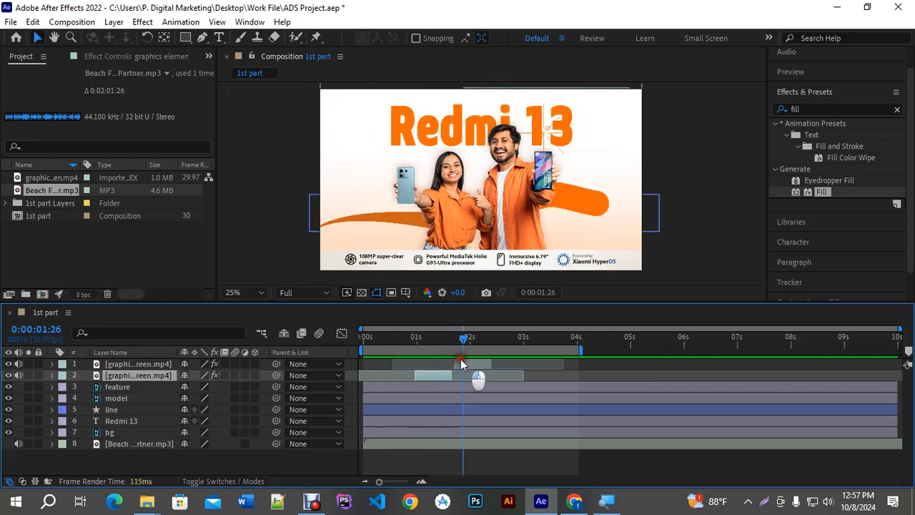
drag(461, 365, 433, 366)
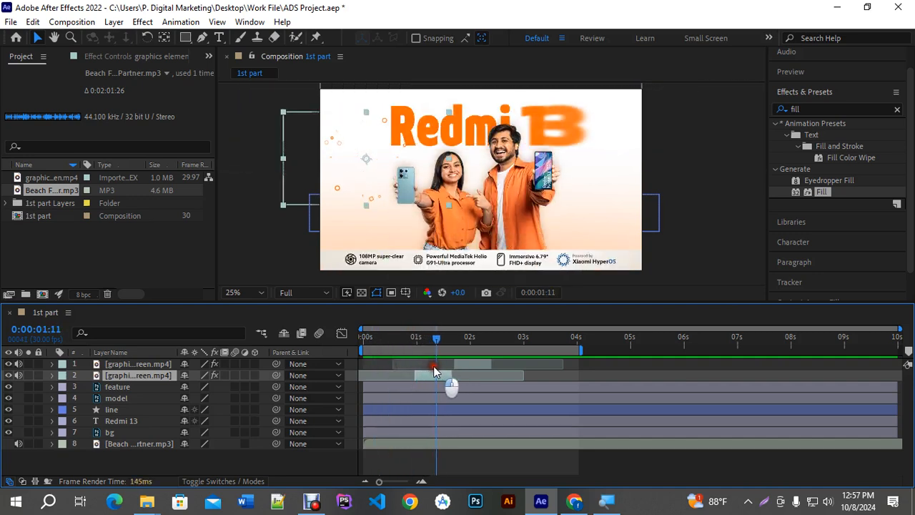
mouse_move(433, 366)
mouse_down()
mouse_move(373, 365)
mouse_move(420, 366)
mouse_up()
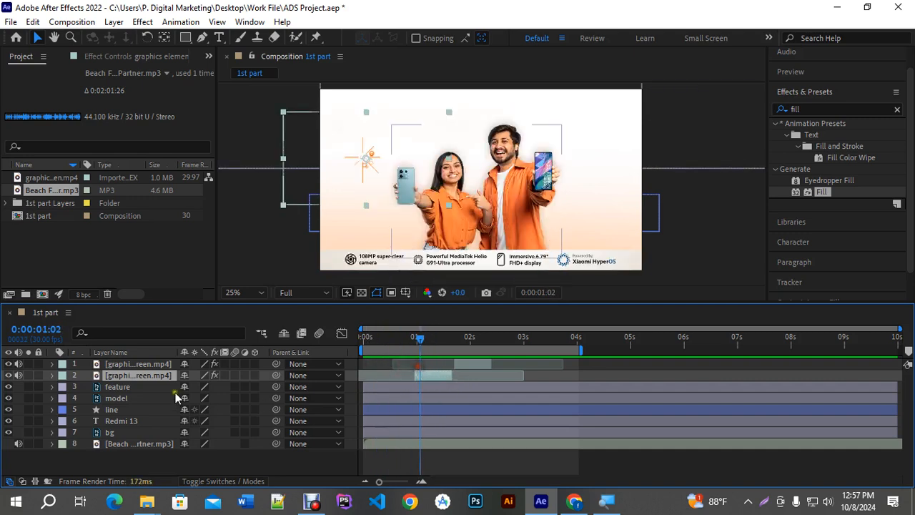
Step: Check the Default Output choices in the Audio Hardware preferences, keeping System Default - Speakers (Synaptics HD Audio), and close the preferences
click(124, 444)
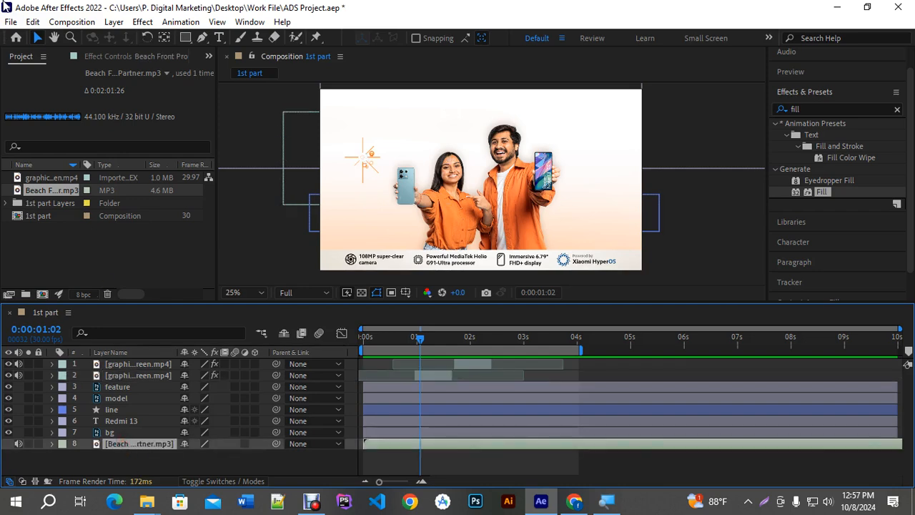
click(32, 22)
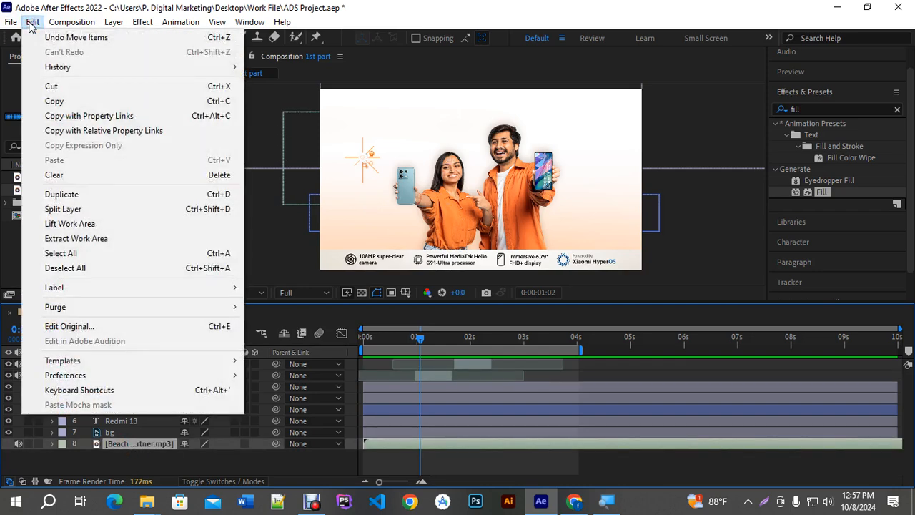
mouse_move(68, 376)
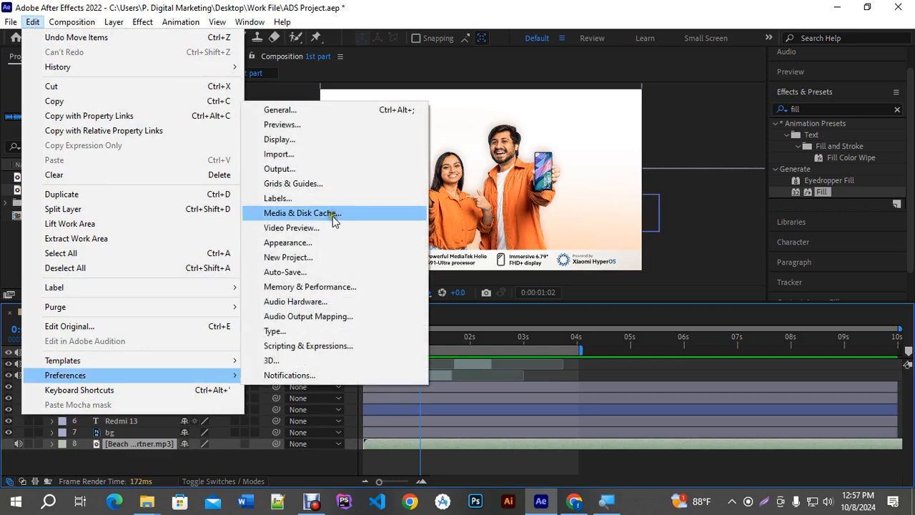
click(309, 305)
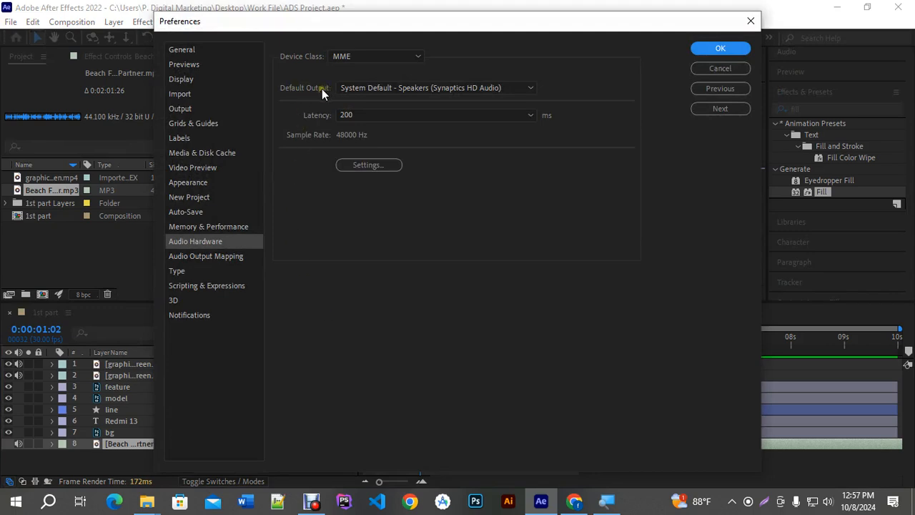
click(366, 87)
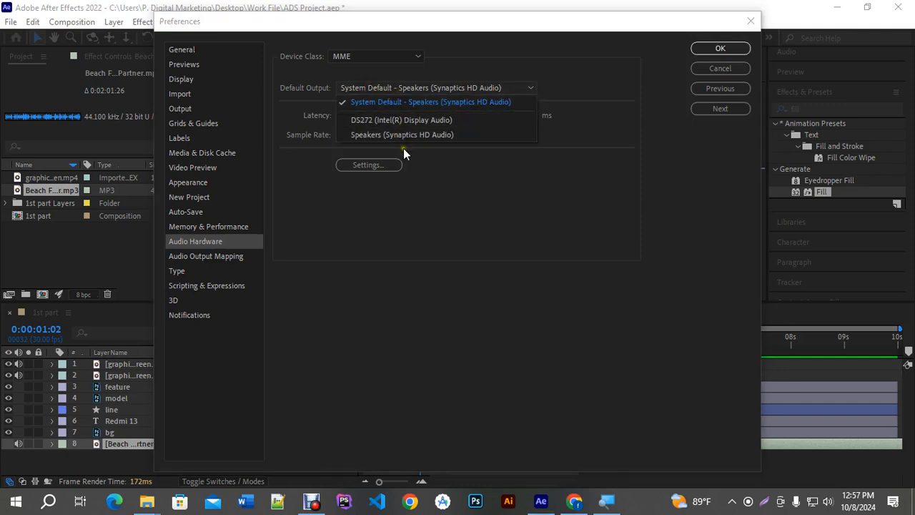
click(412, 105)
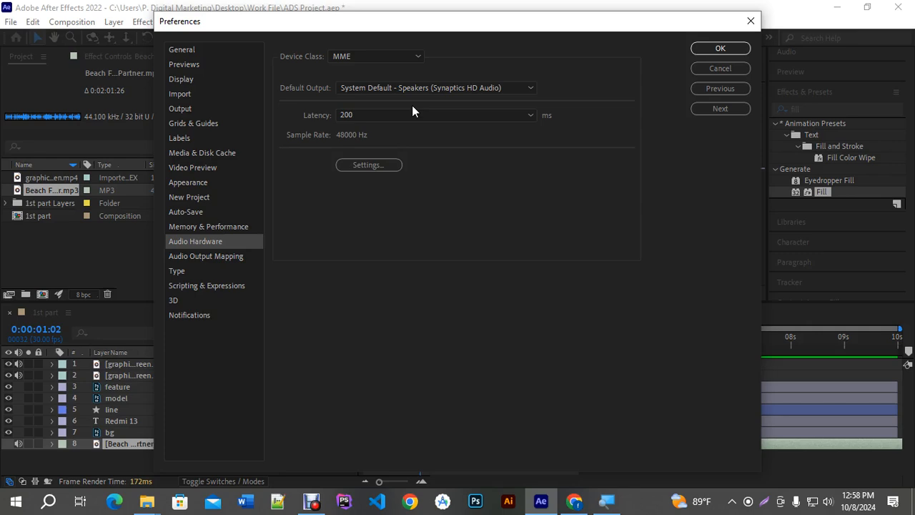
click(403, 87)
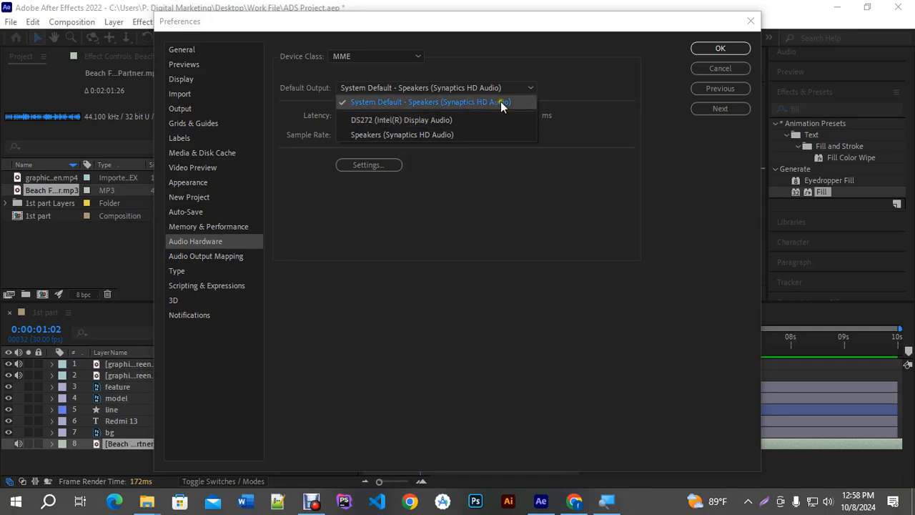
click(753, 23)
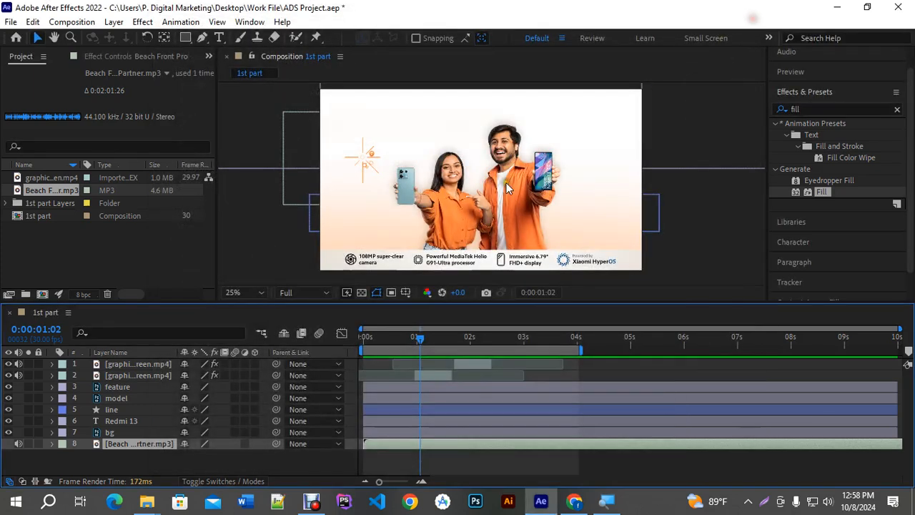
Step: Play the composition from 0:00:00:00 to hear the music, stop the preview, and go to 0:00:03:21
drag(419, 341, 346, 349)
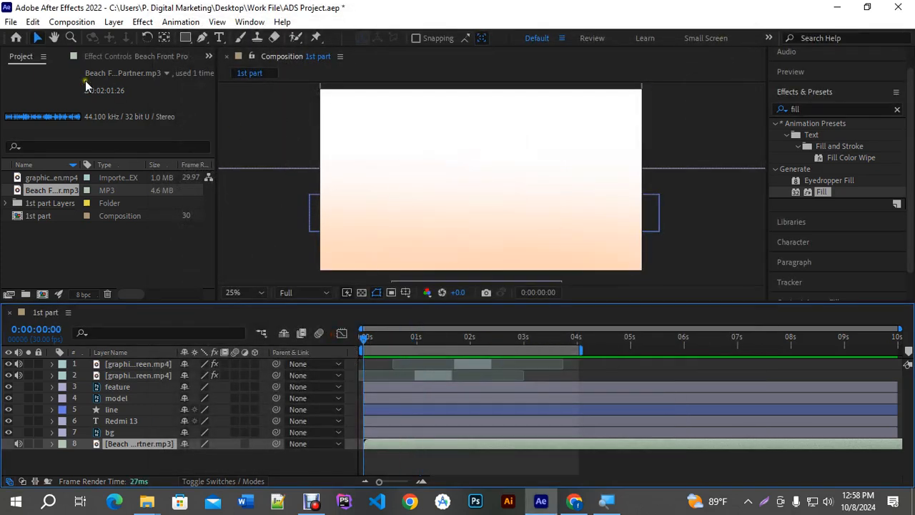
click(32, 23)
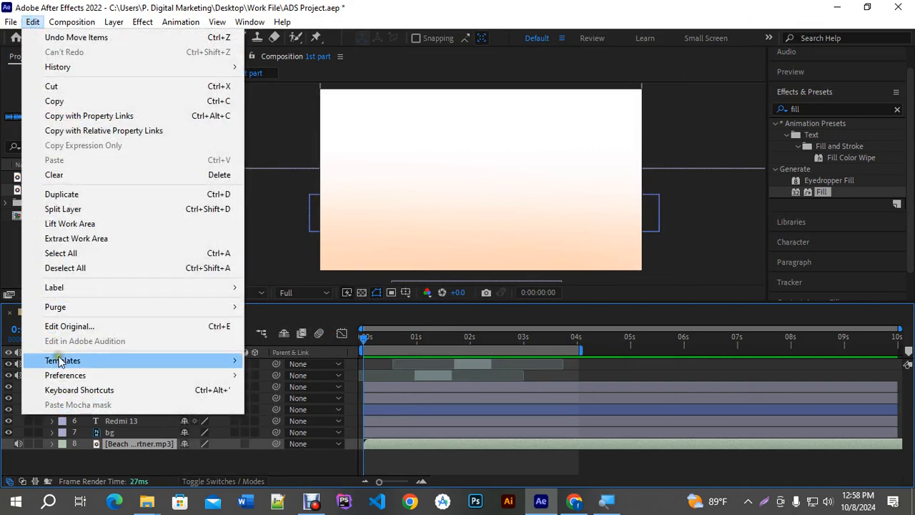
click(378, 459)
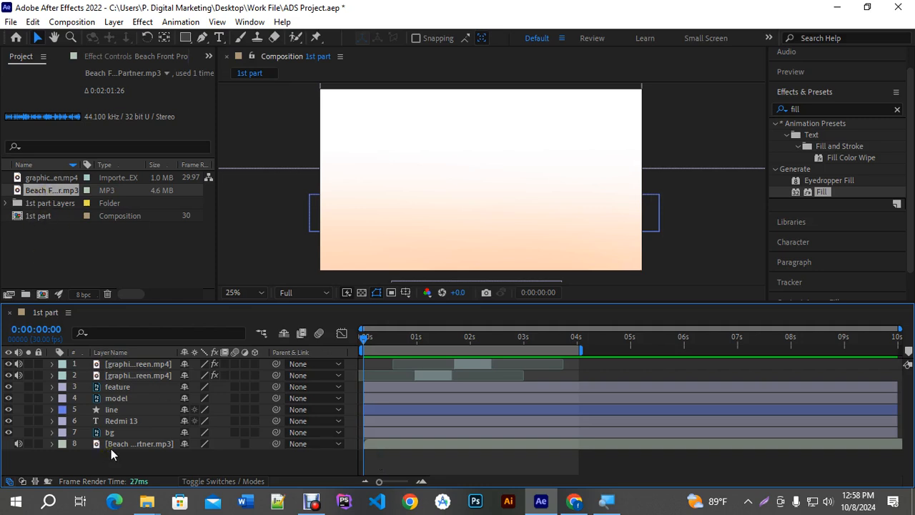
key(space)
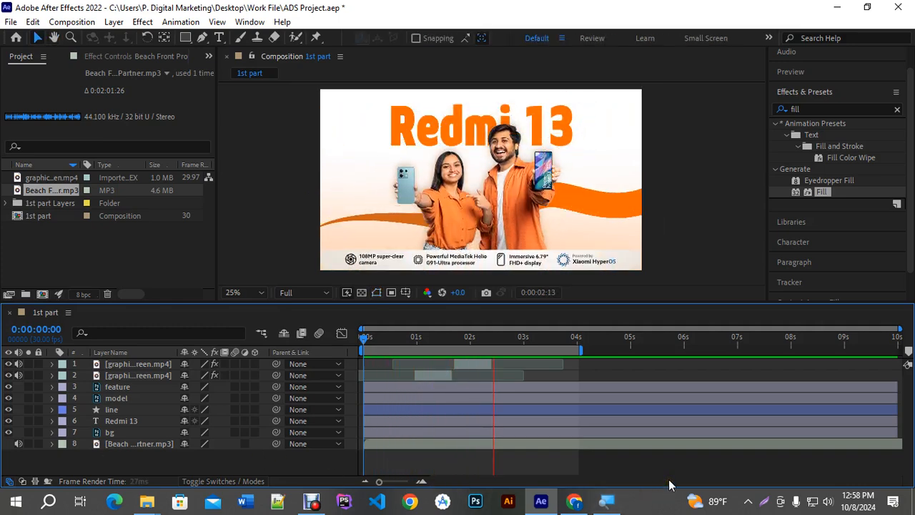
key(space)
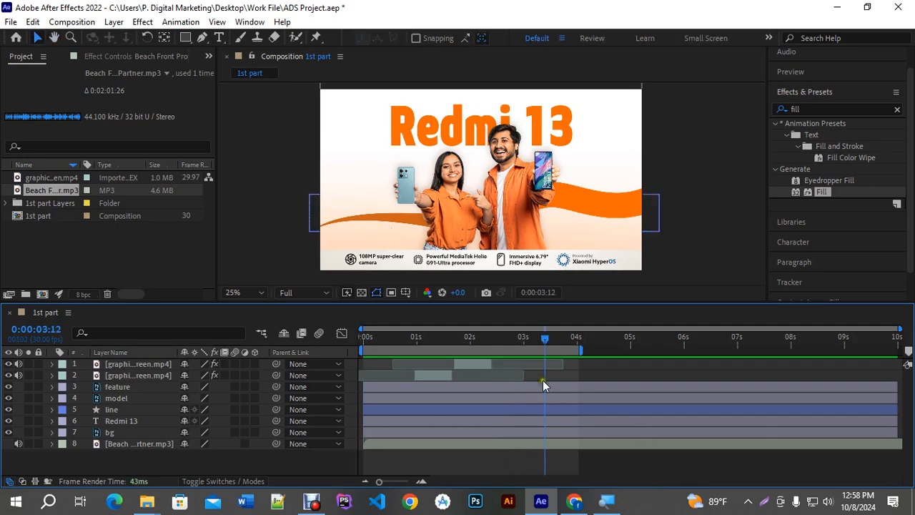
click(561, 338)
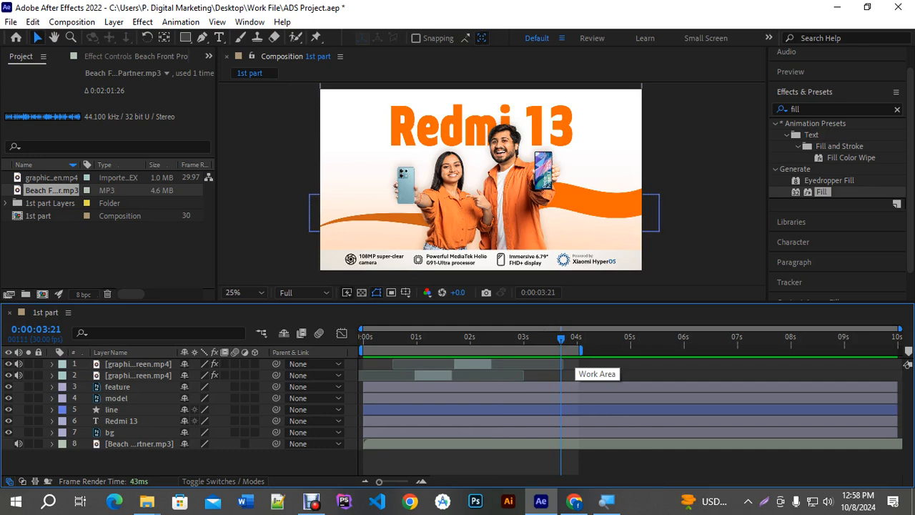
Step: Mute the background music layer and move the current time to 0:00:00:06
click(164, 258)
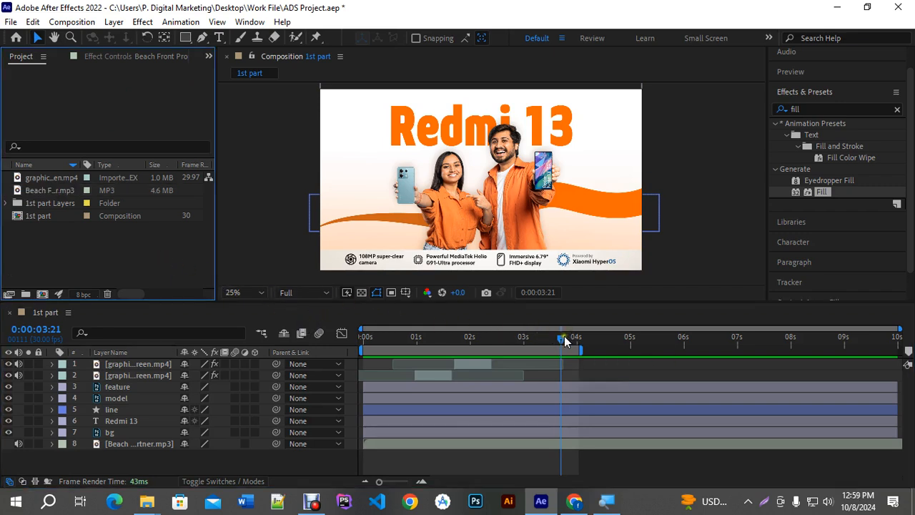
click(19, 443)
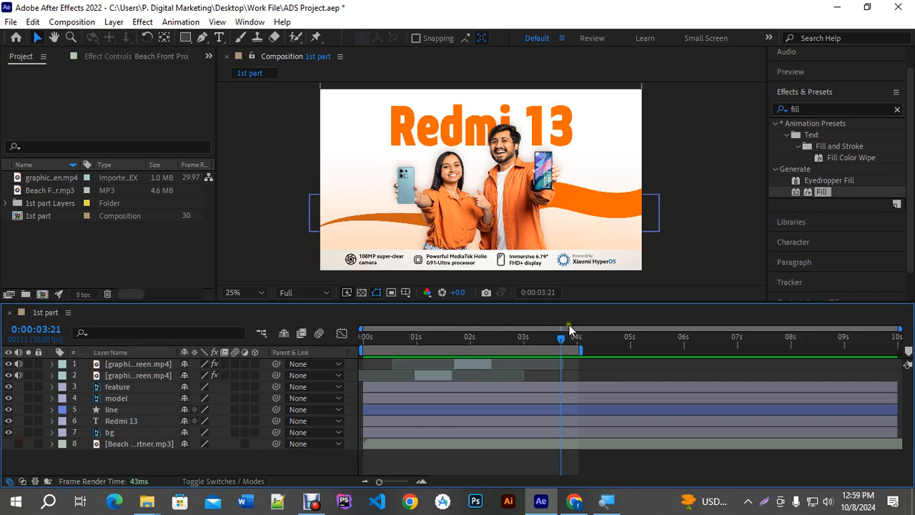
drag(569, 329, 373, 349)
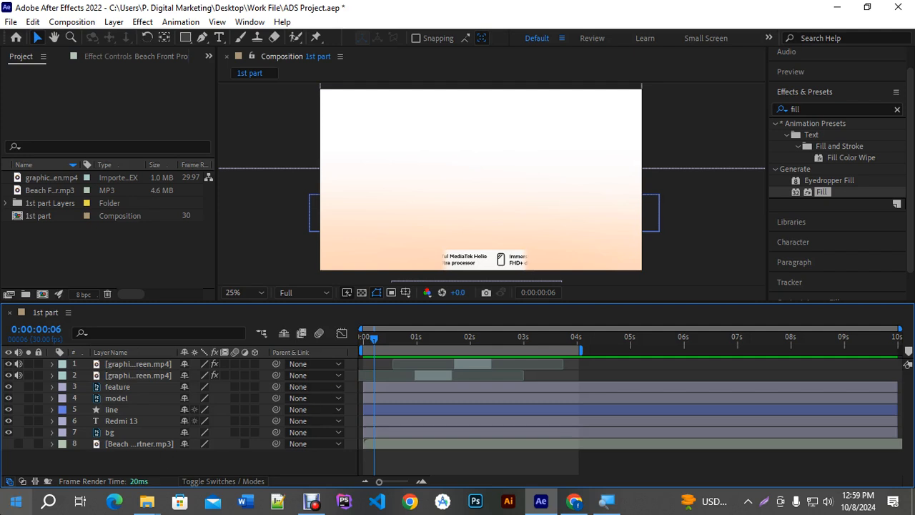
Step: Switch to File Explorer, go to the Sound Effects folder inside Work File, and open all of its audio files in Media Player
mouse_move(146, 500)
click(199, 463)
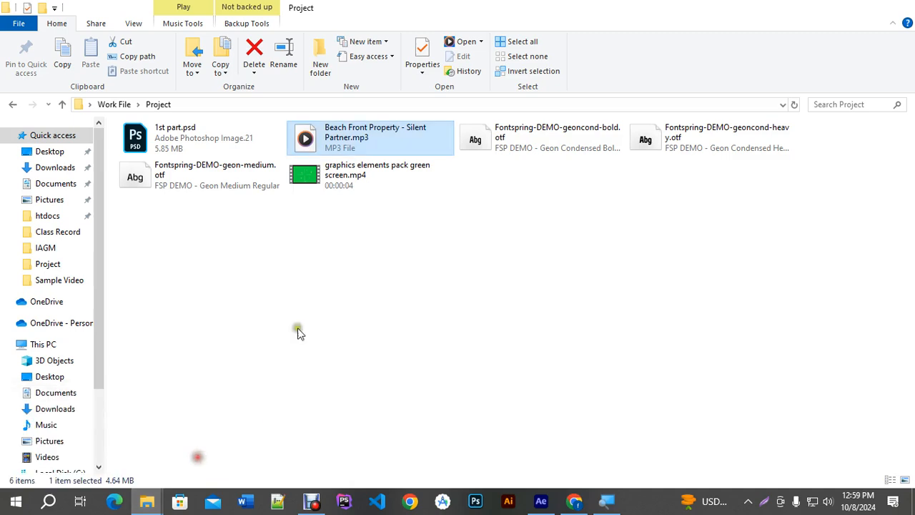
click(62, 106)
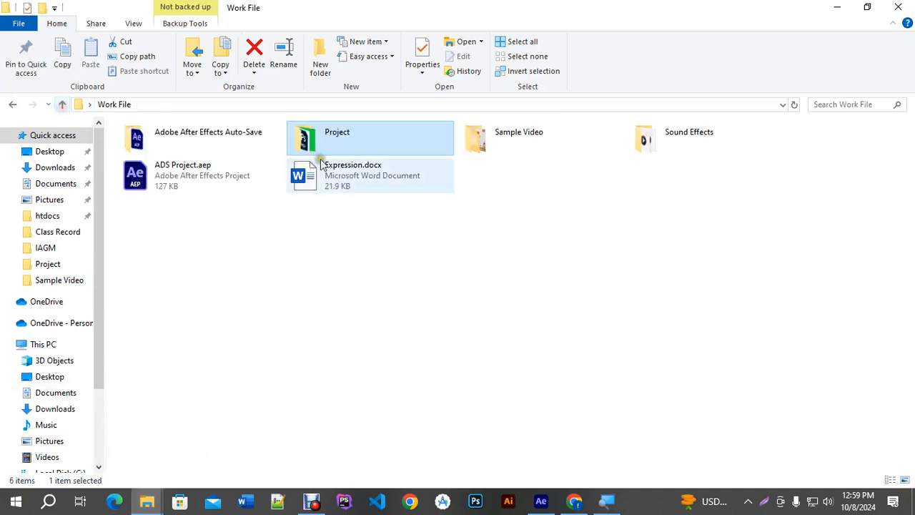
double_click(643, 138)
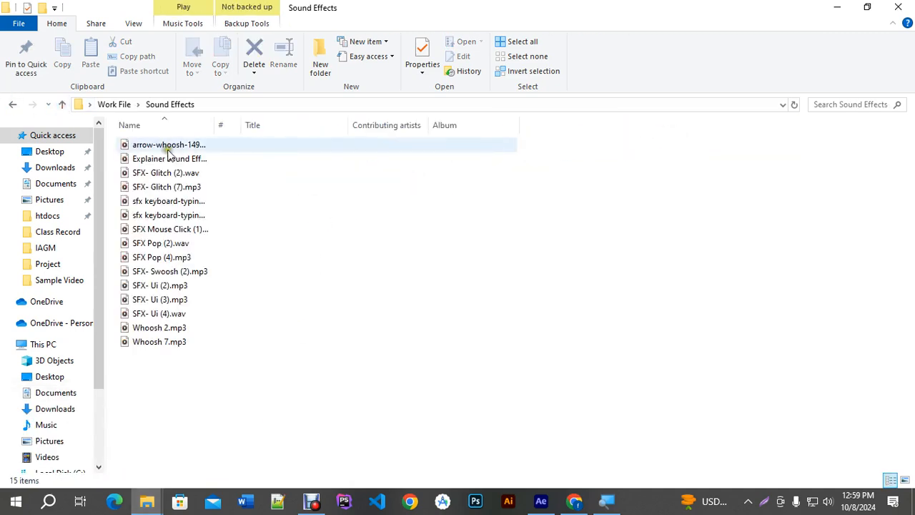
click(222, 373)
drag(227, 370, 139, 332)
drag(262, 391, 142, 145)
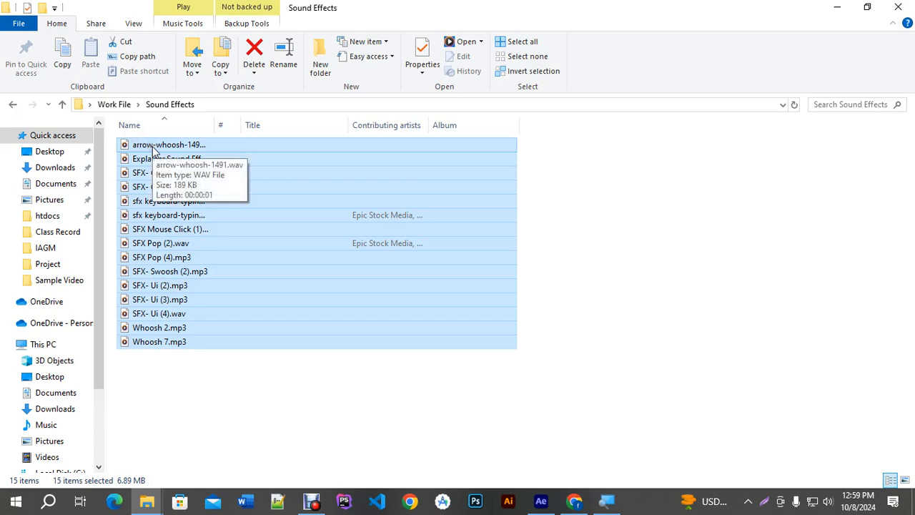
right_click(151, 147)
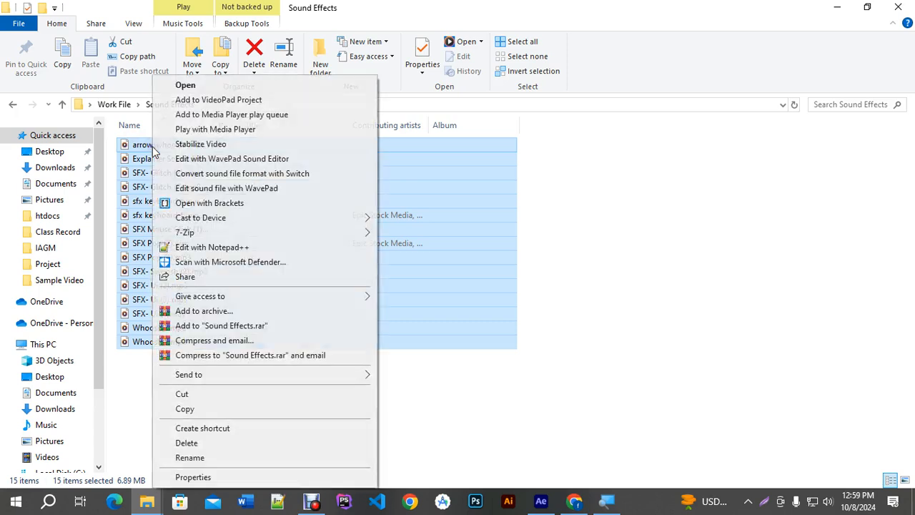
click(206, 88)
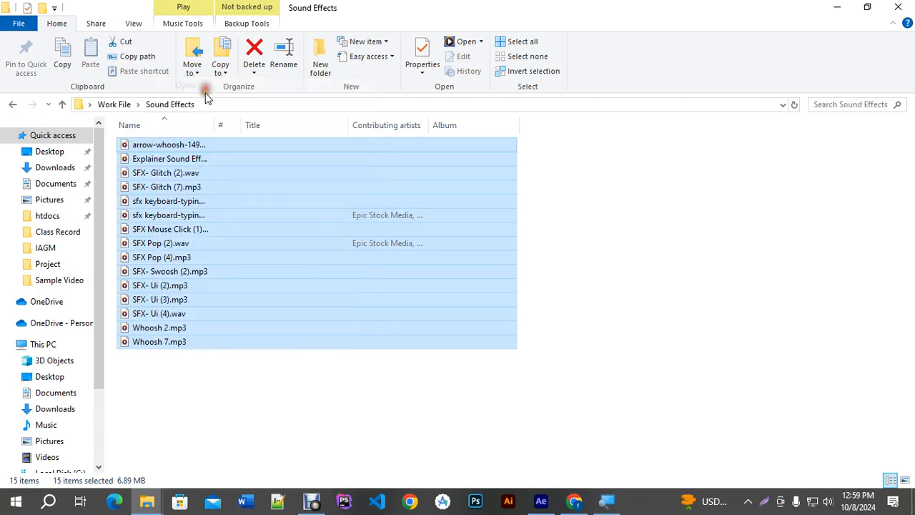
Step: Skip through the sound effects in Media Player to audition them, and close the player
click(502, 449)
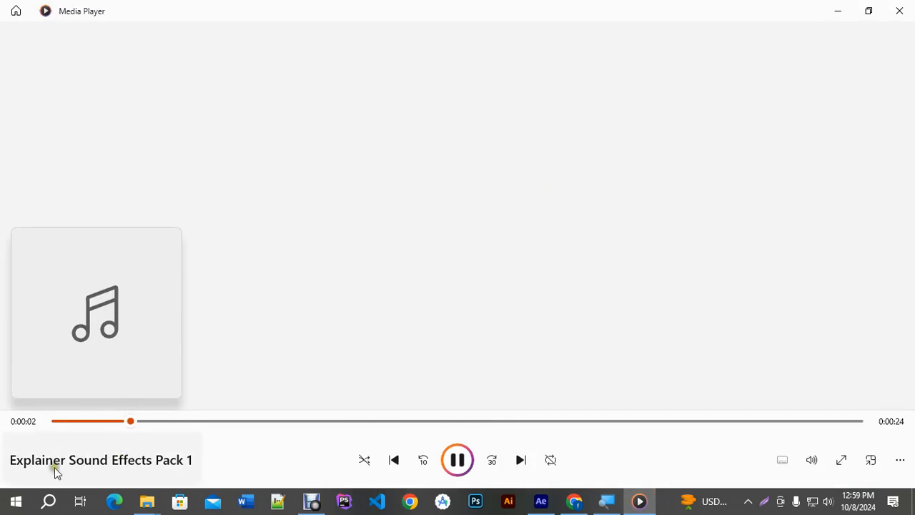
click(521, 461)
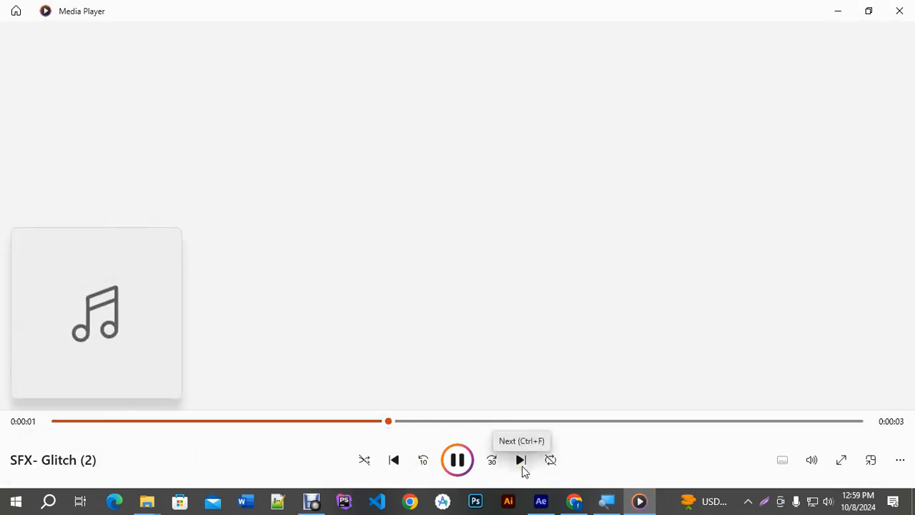
click(521, 461)
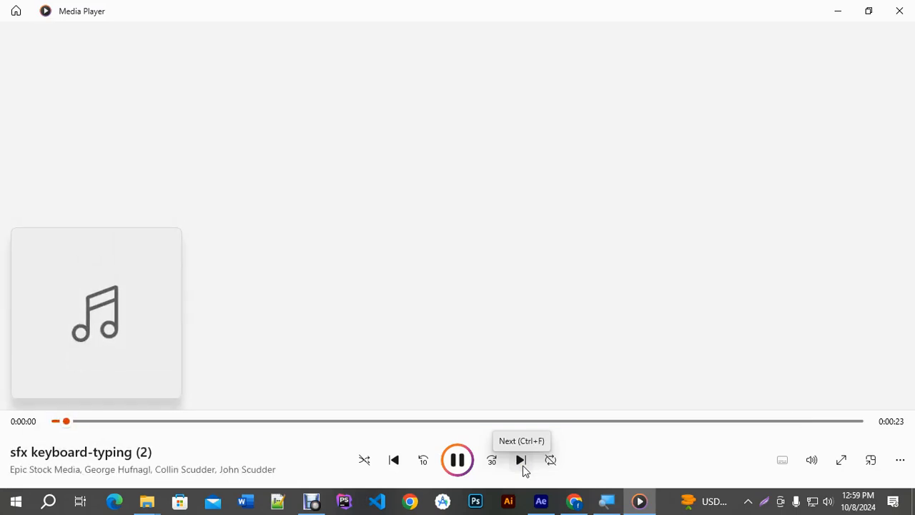
click(521, 460)
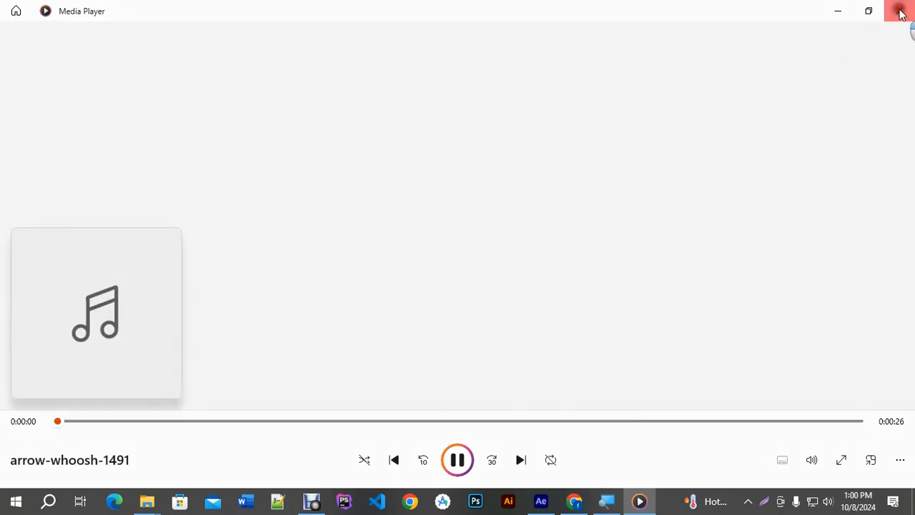
click(898, 10)
Step: Import Whoosh 2.mp3 into the After Effects project, set the current time to 0:00:00:09, and add the sound below the music layer
click(215, 393)
click(159, 329)
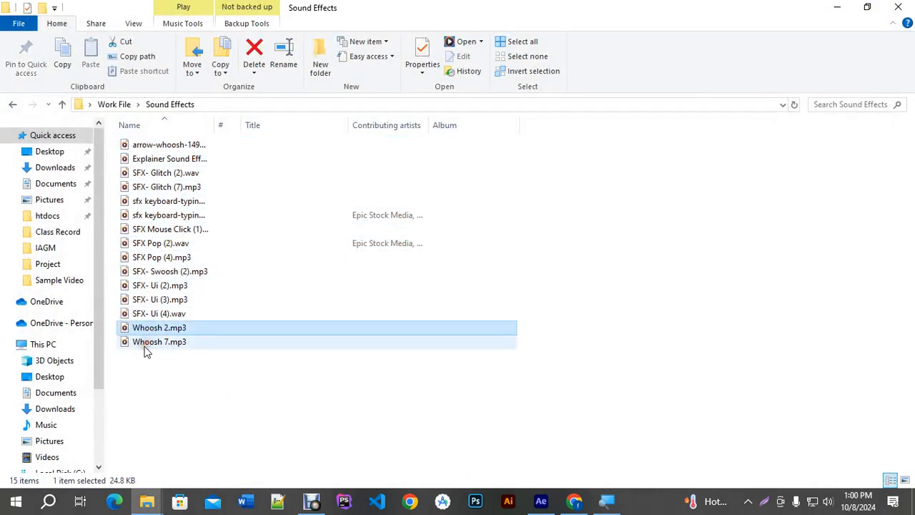
drag(144, 331, 96, 268)
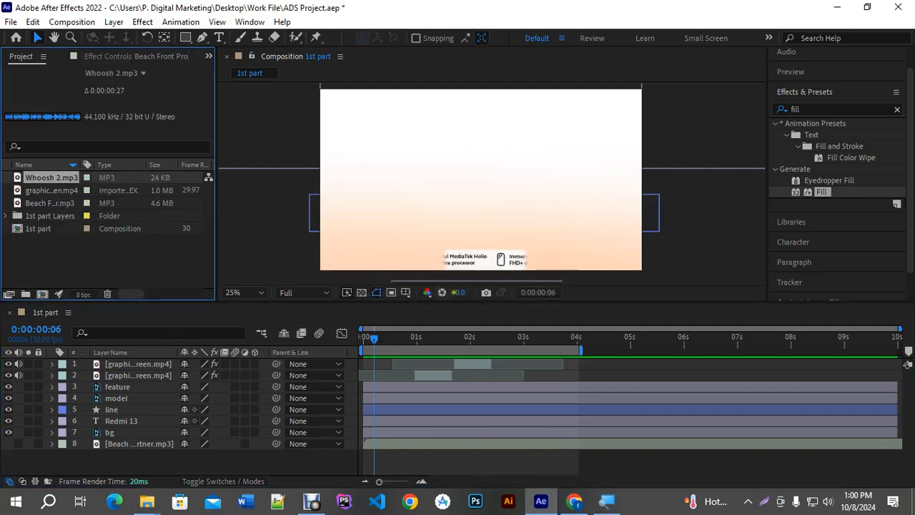
drag(375, 343, 380, 346)
drag(50, 177, 388, 453)
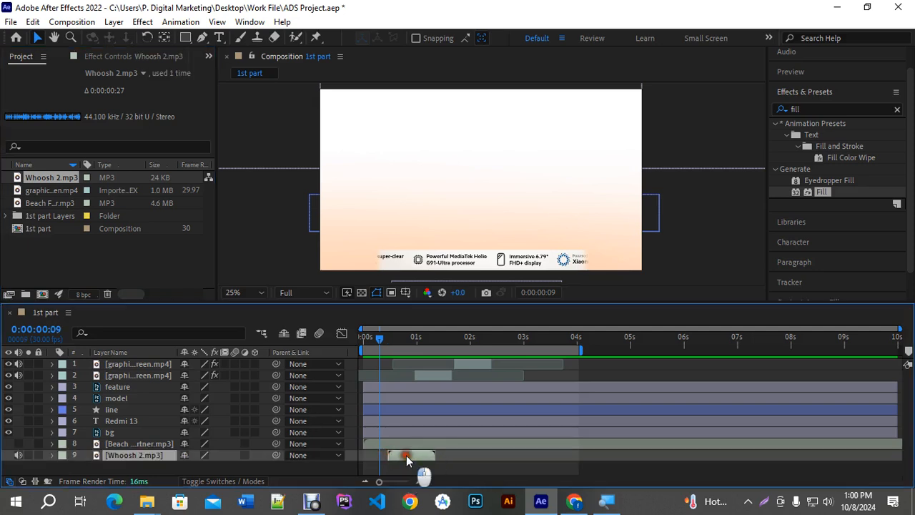
Step: Reveal the Whoosh 2 layer's audio waveform and shift its clip earlier so the peak falls at 0:00:00:09
click(51, 454)
click(65, 466)
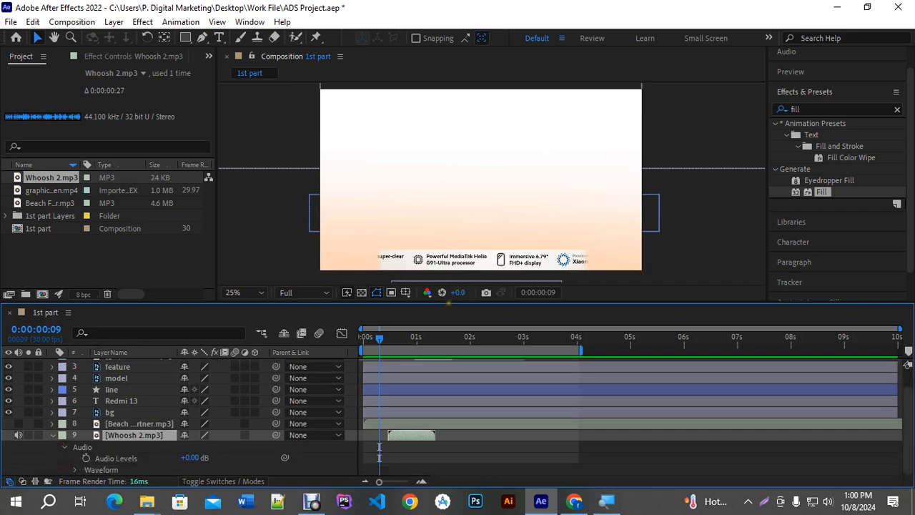
drag(448, 303, 448, 267)
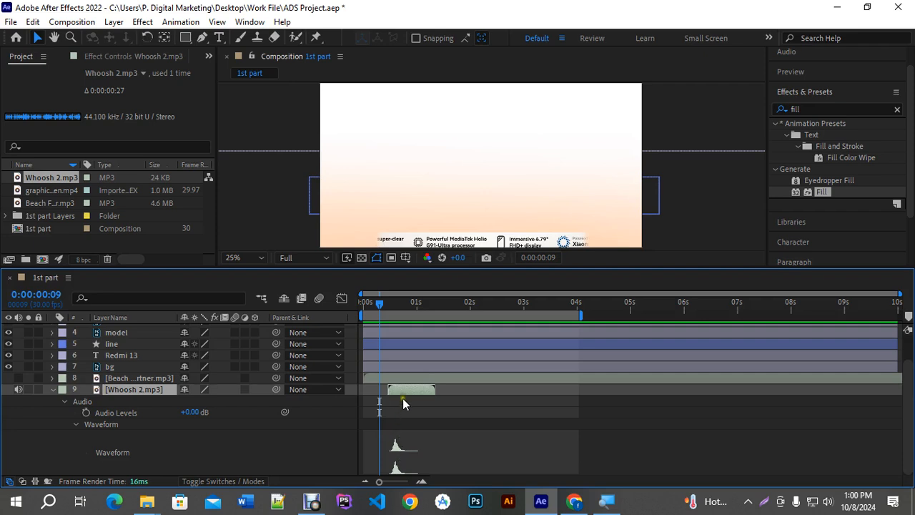
drag(401, 392, 387, 390)
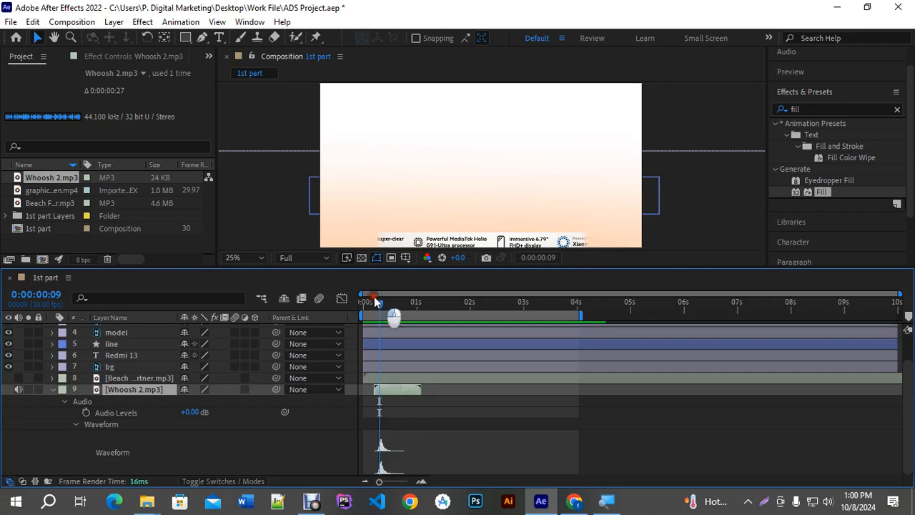
Step: Preview the opening animation with the Whoosh 2 sound and return the current time to 0:00:00:05
drag(373, 296, 368, 299)
key(space)
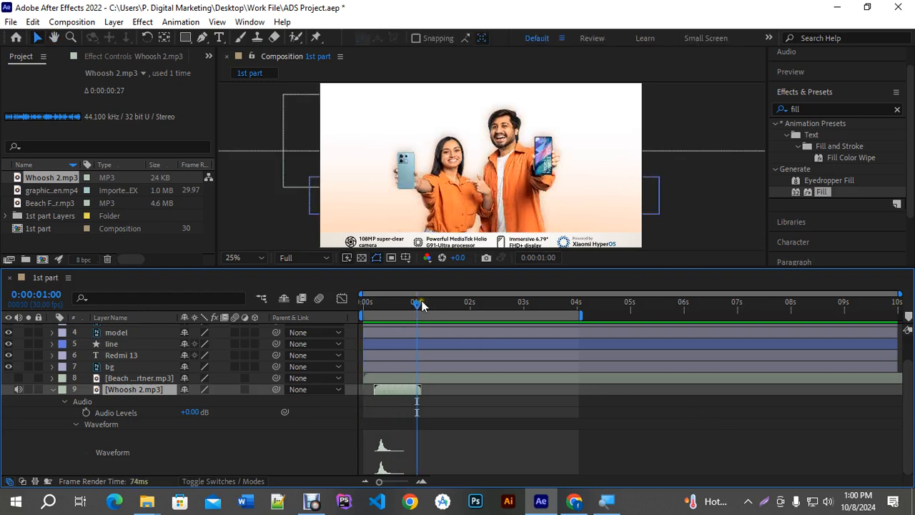
drag(422, 306, 371, 308)
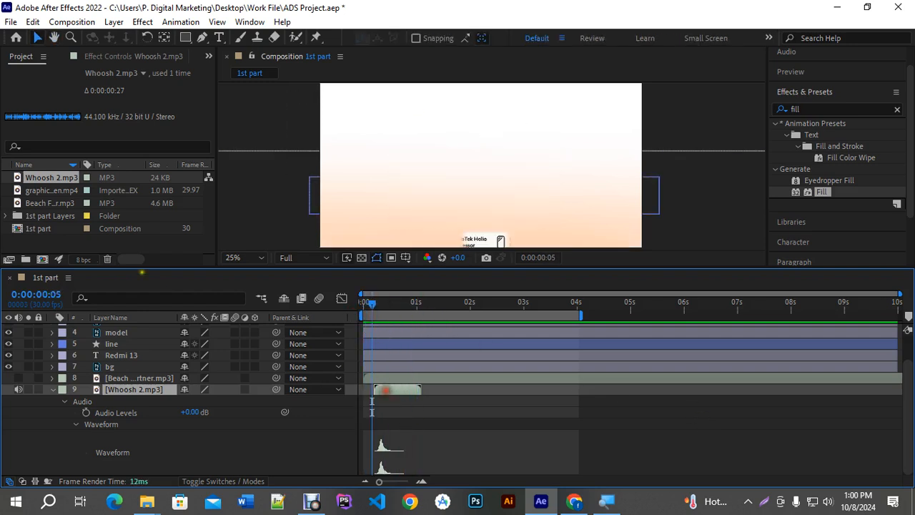
Step: Import Whoosh 7.mp3 from the Sound Effects folder, add it below the music layer, and delete the Whoosh 2 layer
click(147, 501)
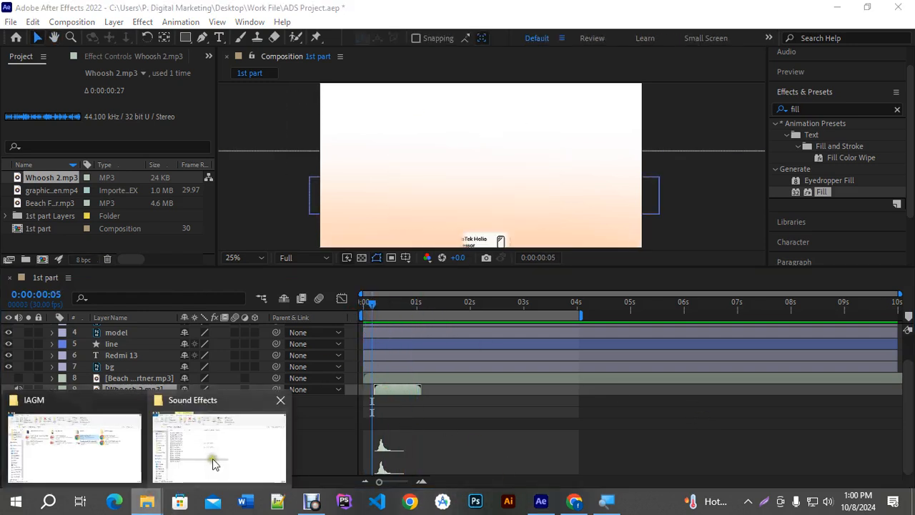
click(212, 458)
drag(150, 343, 69, 249)
drag(49, 189, 141, 389)
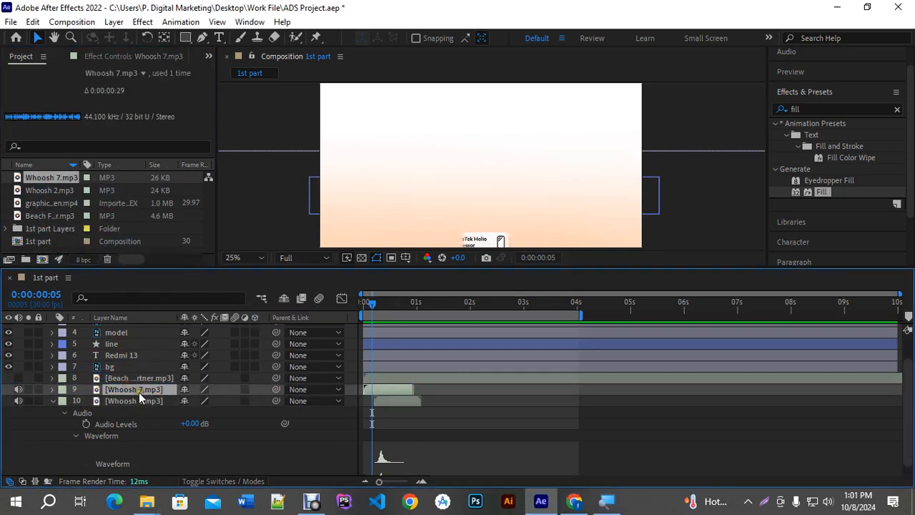
click(144, 400)
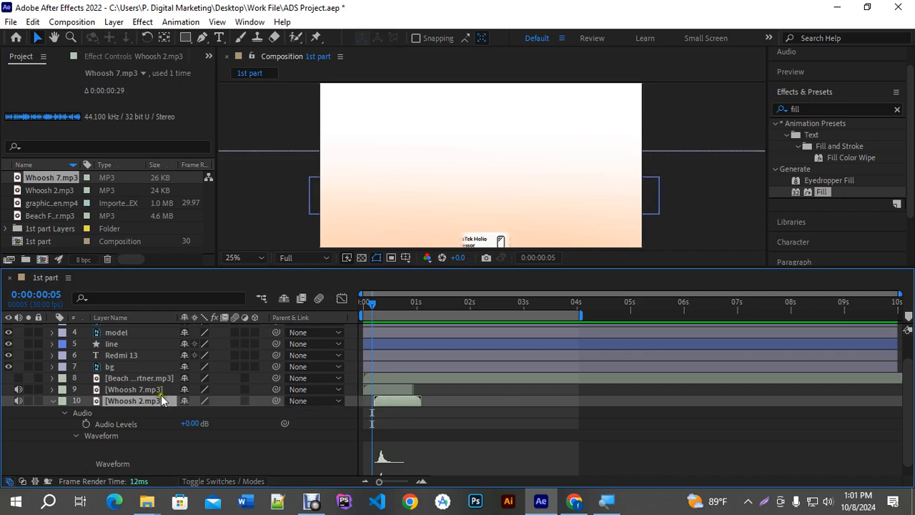
key(Delete)
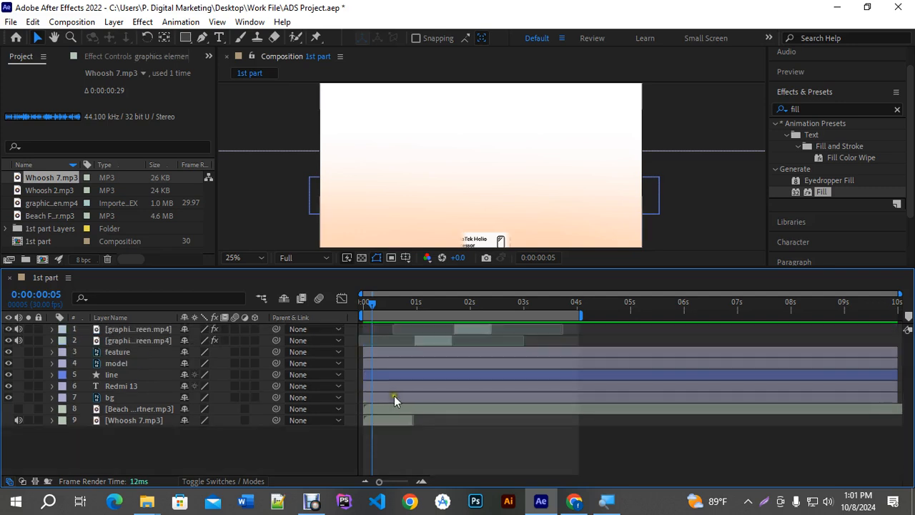
Step: Reveal the Whoosh 7 layer's audio waveform and shift its clip slightly later
click(380, 420)
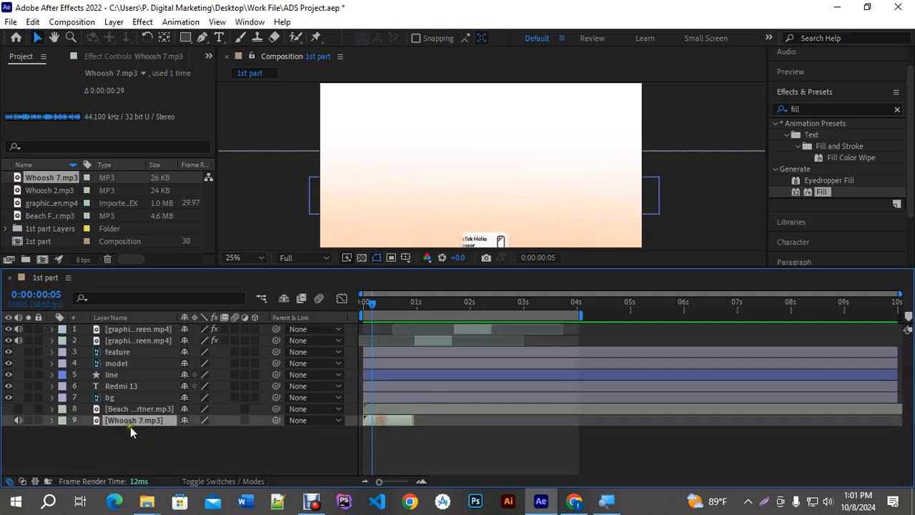
click(52, 422)
click(63, 432)
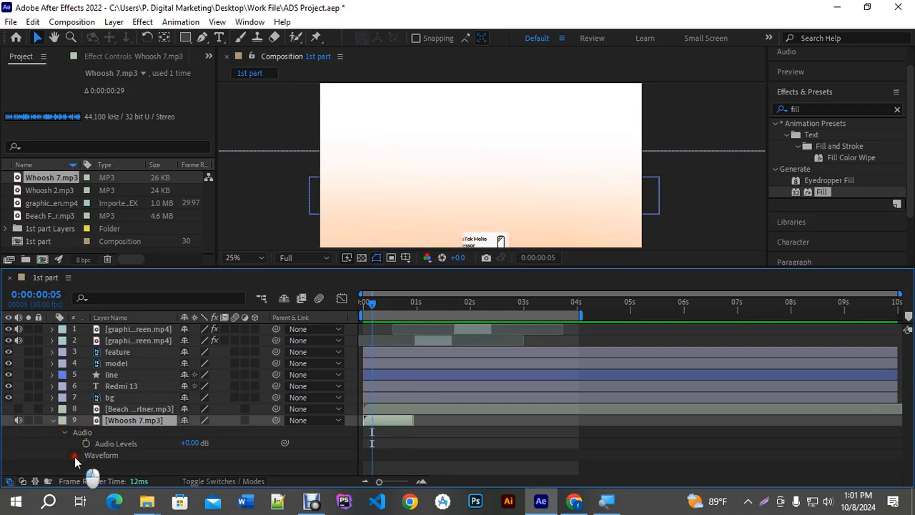
click(74, 456)
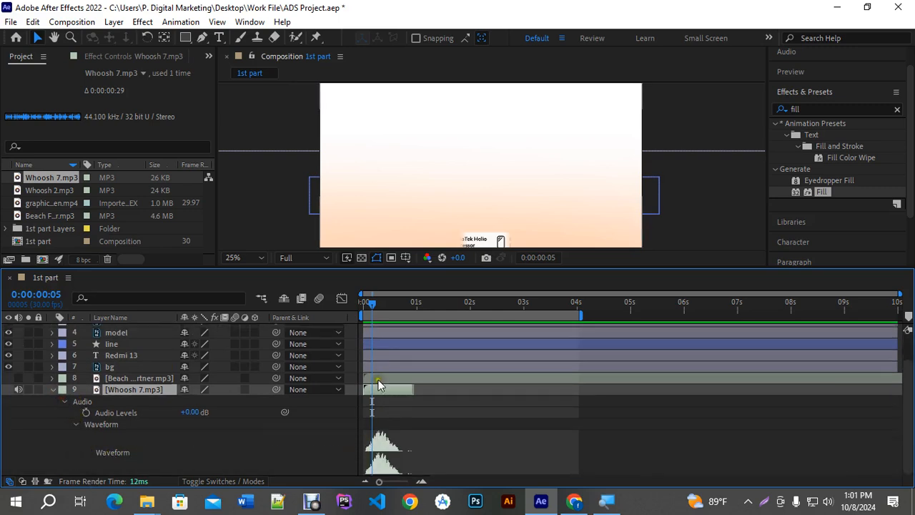
drag(377, 386, 379, 389)
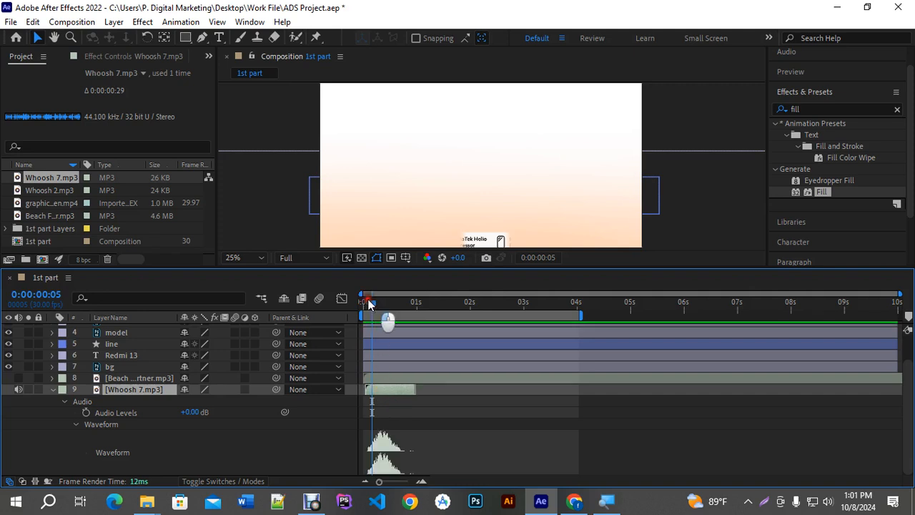
Step: Preview the Whoosh 7 sound, set its Audio Levels to -10 dB, and replay the composition from the beginning
key(space)
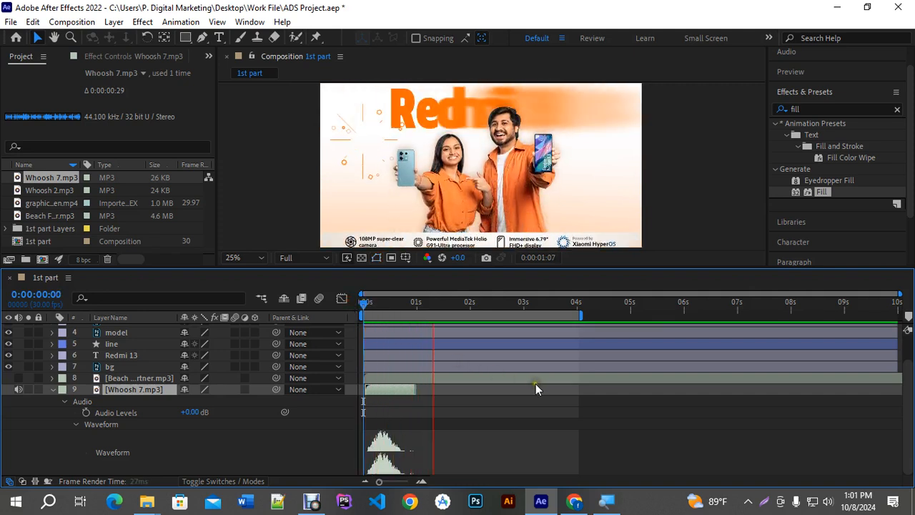
click(190, 412)
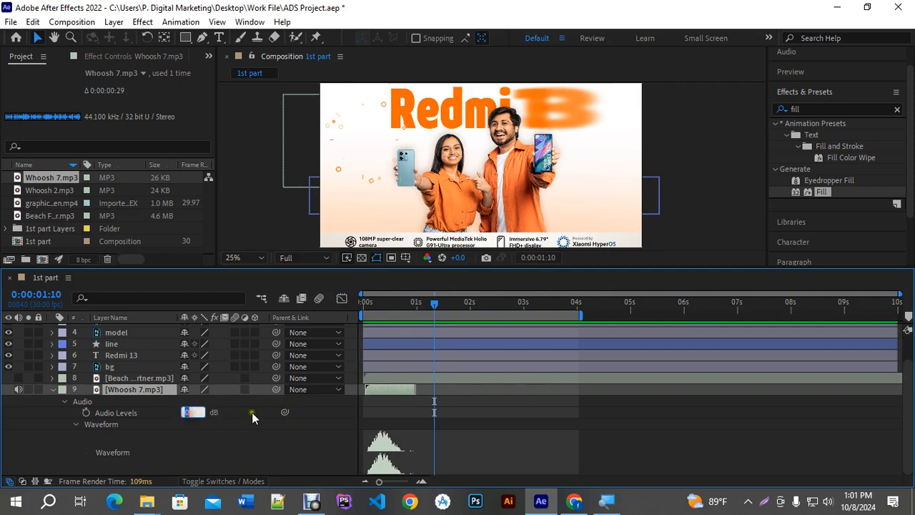
text(-10)
key(Return)
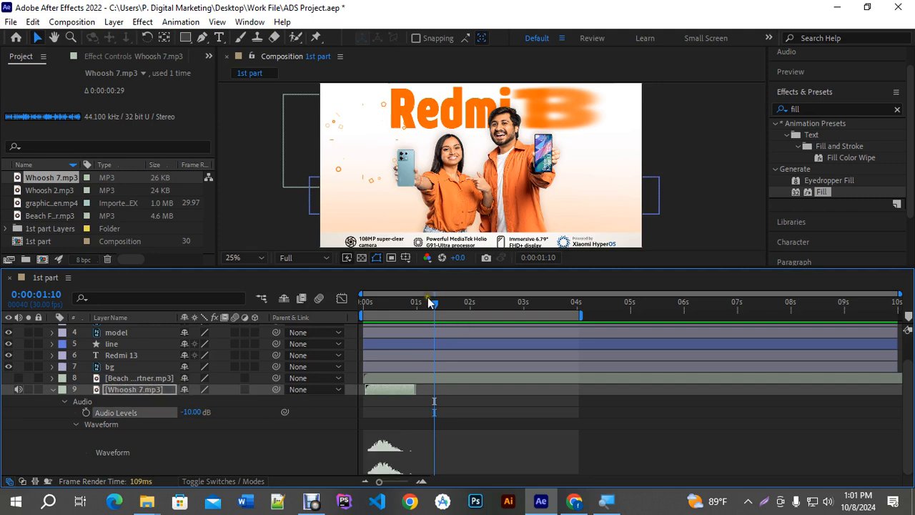
drag(431, 302, 366, 304)
key(space)
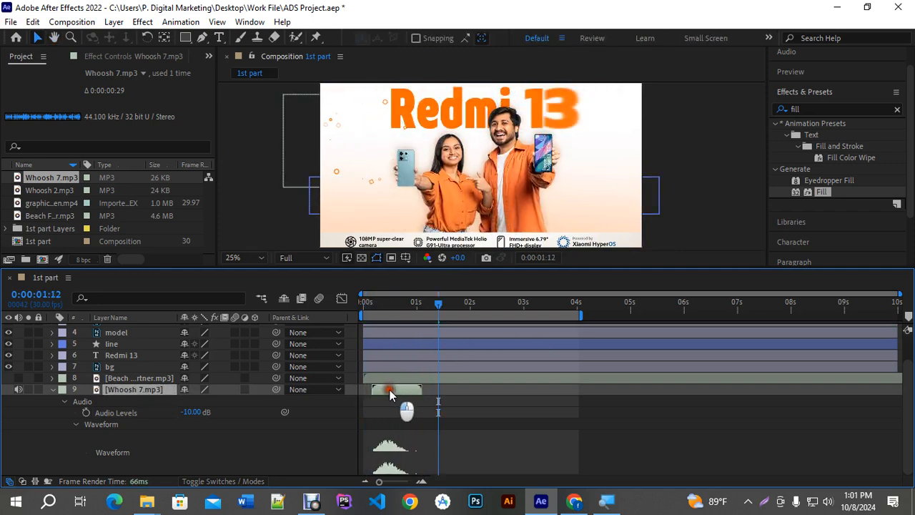
Step: Shift the Whoosh 7 clip later to start at about 0:00:00:06, and preview the timing from 0:00:00:01
drag(390, 389, 399, 390)
drag(398, 306, 366, 308)
key(space)
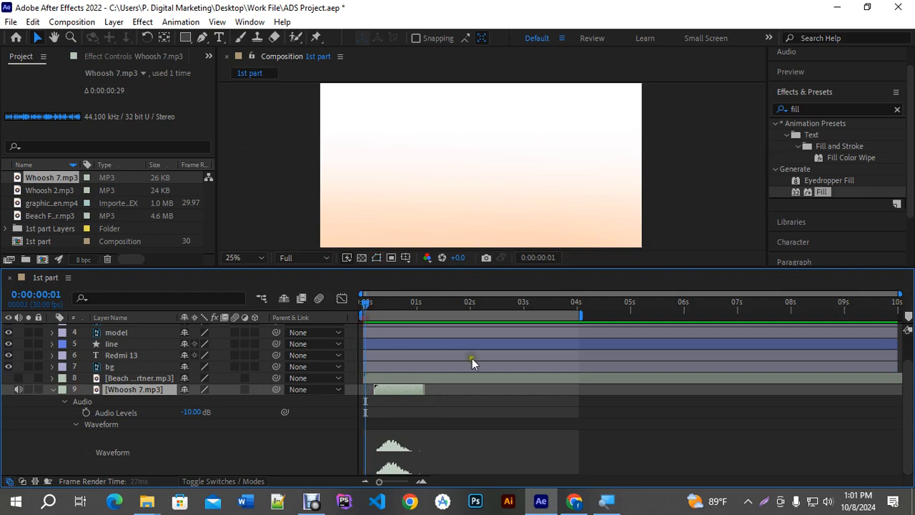
key(space)
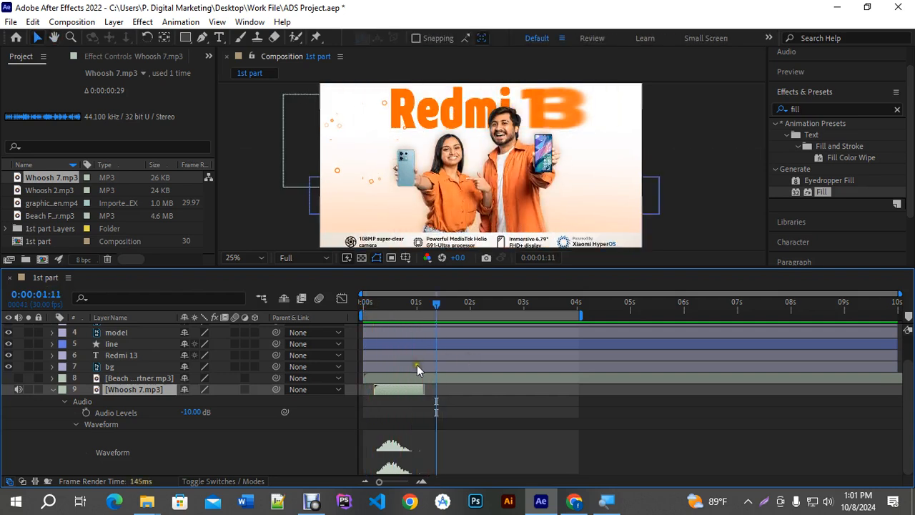
Step: Set the Whoosh 7 layer's Audio Levels to -15 dB and move the current time to 0:00:01:05
click(187, 412)
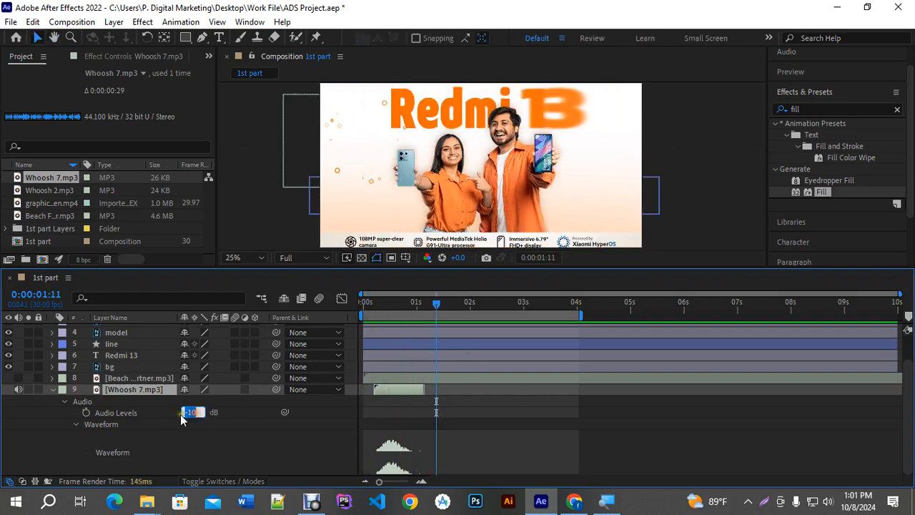
key(Return)
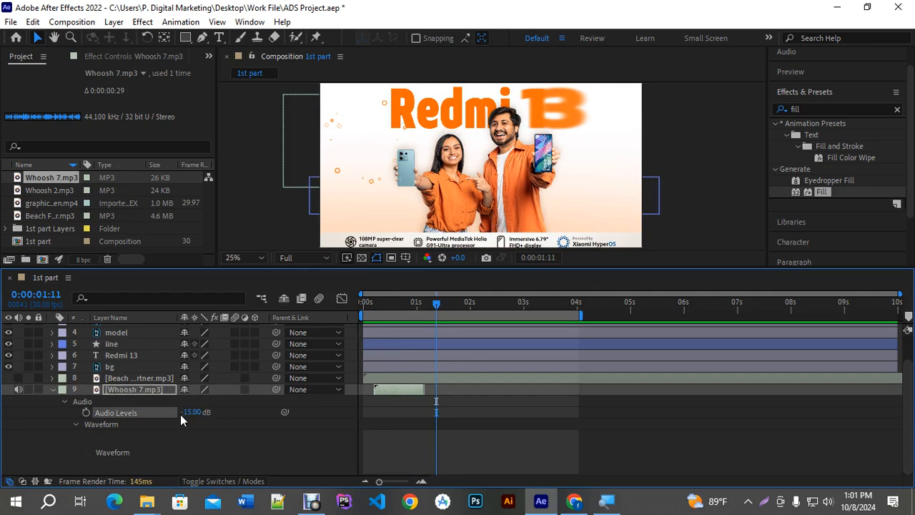
mouse_move(429, 309)
mouse_down()
mouse_move(377, 307)
mouse_move(414, 309)
mouse_move(426, 321)
mouse_up()
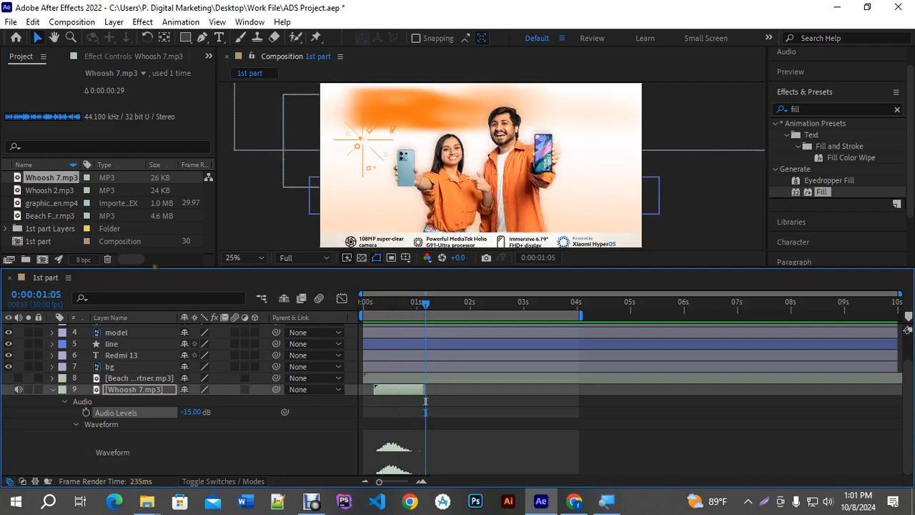
drag(155, 267, 159, 297)
double_click(122, 265)
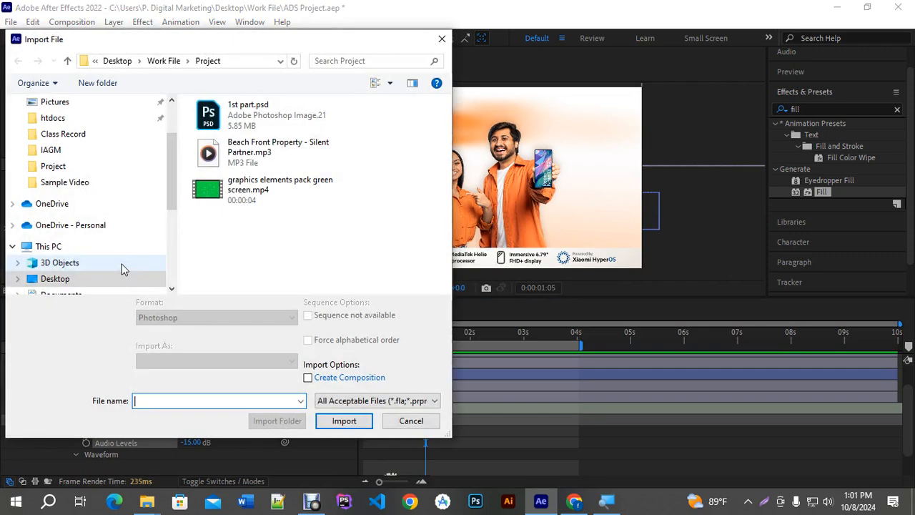
click(407, 421)
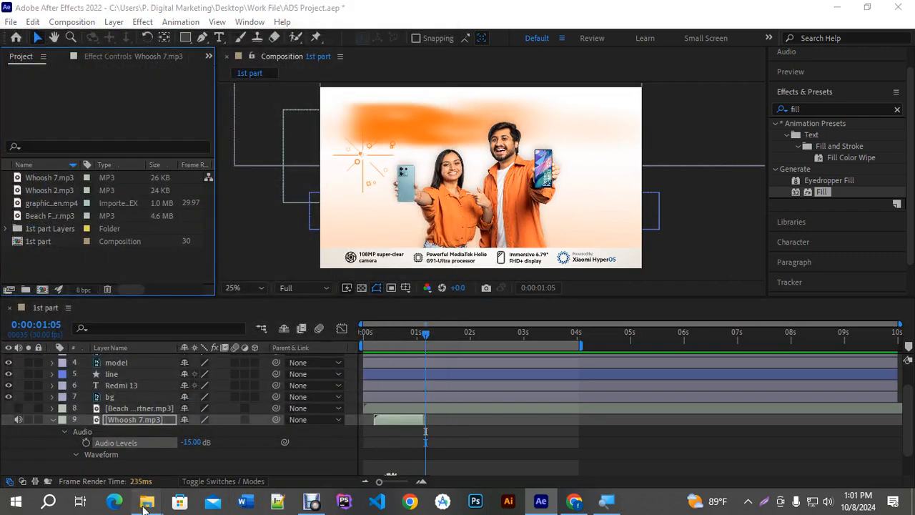
Step: Audition SFX- Glitch (2).wav and SFX- Glitch (7).mp3 from the Sound Effects folder, and close the folder
mouse_move(147, 503)
click(218, 465)
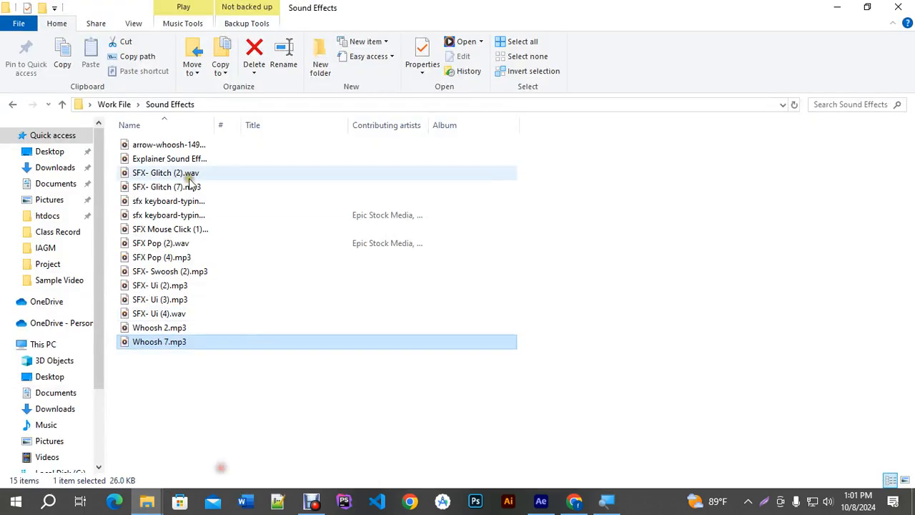
double_click(144, 173)
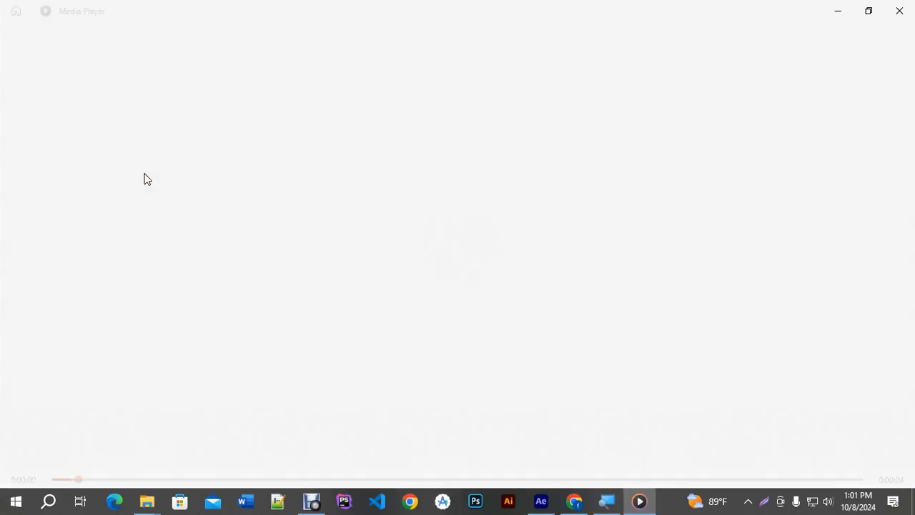
click(898, 10)
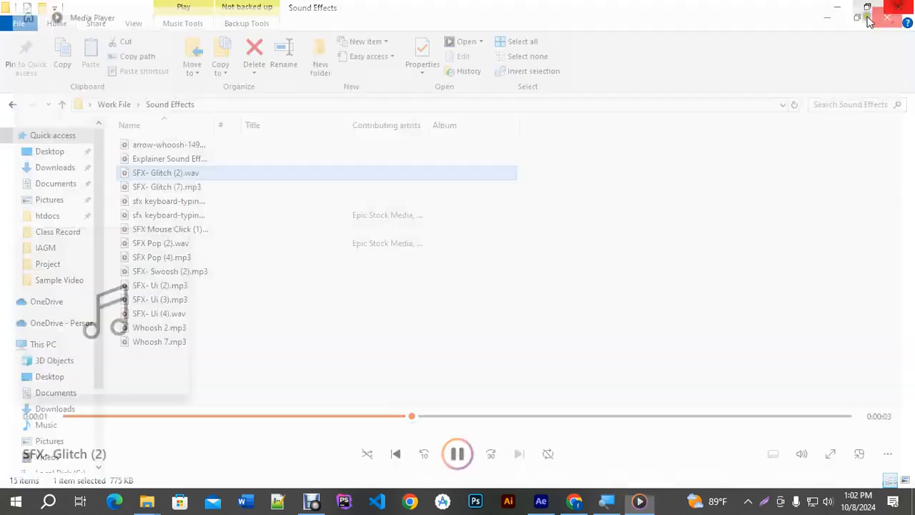
double_click(156, 186)
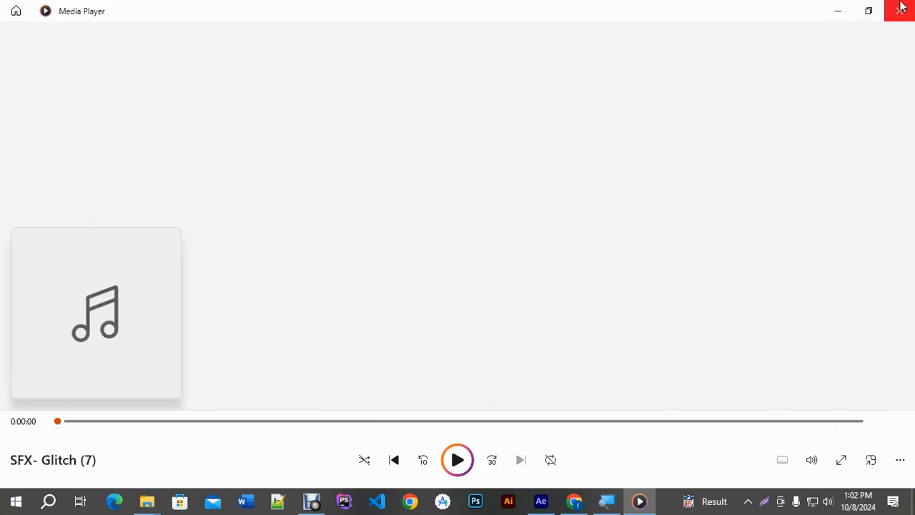
click(899, 8)
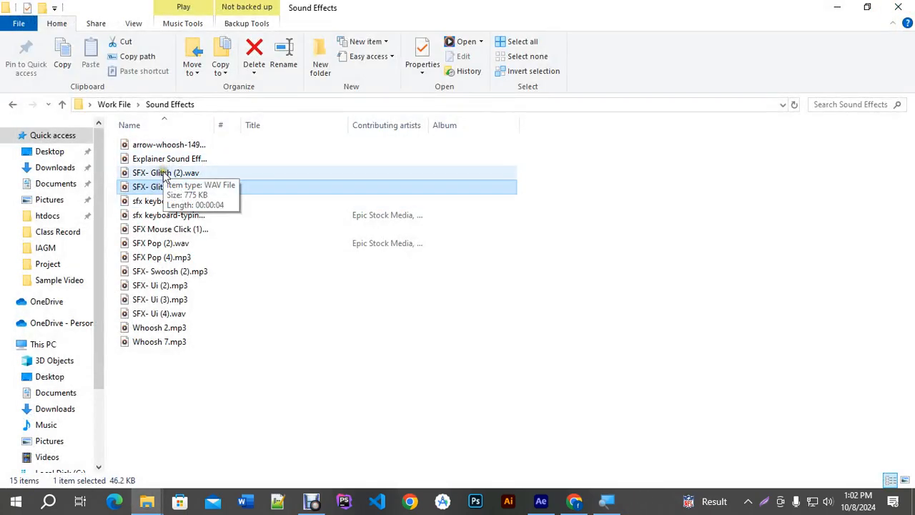
click(899, 7)
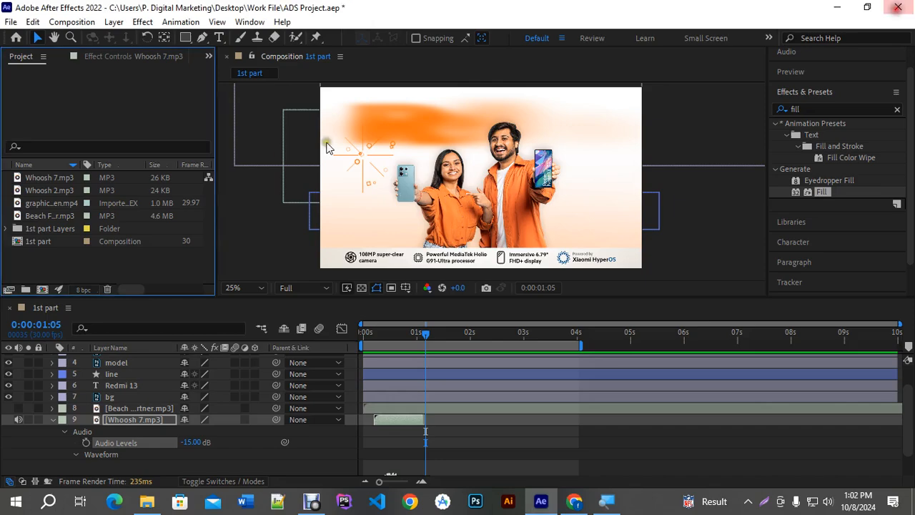
Step: Add SFX- Glitch (2).wav from the Work File's Sound Effects folder to the 1st part composition as the top layer
click(147, 500)
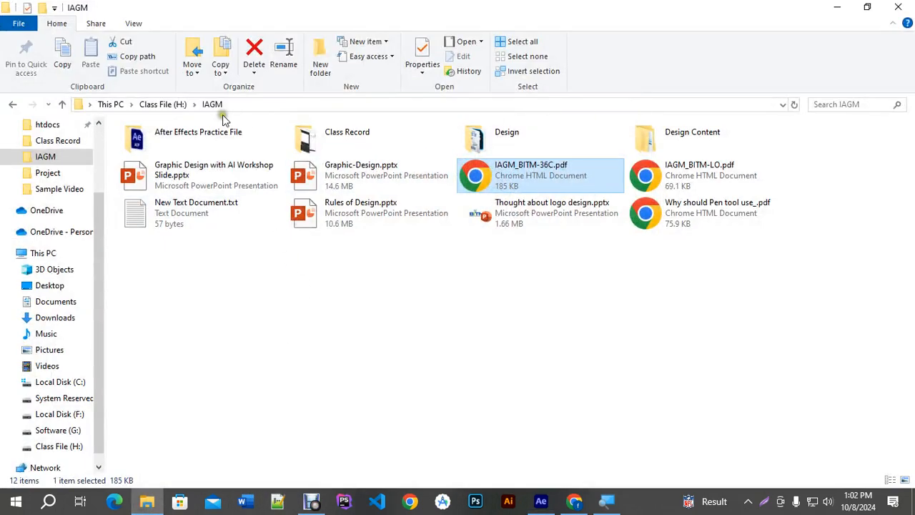
key(super+d)
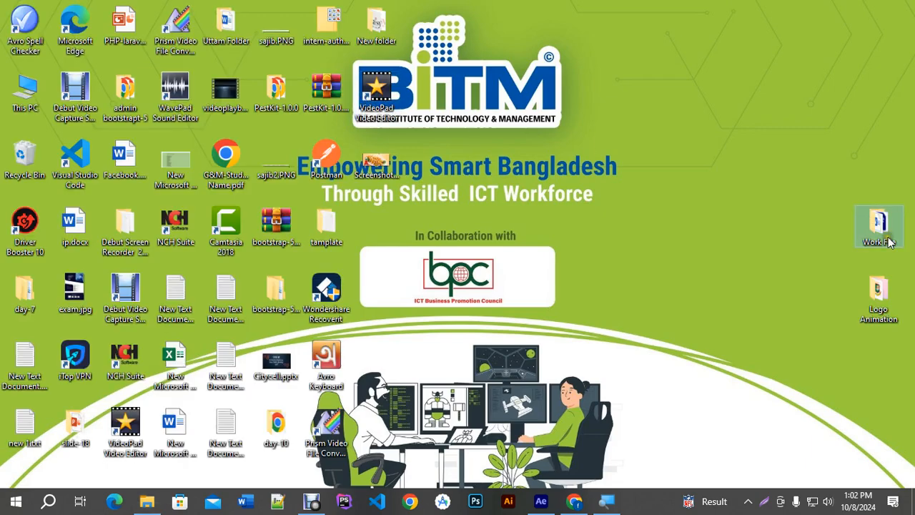
double_click(876, 224)
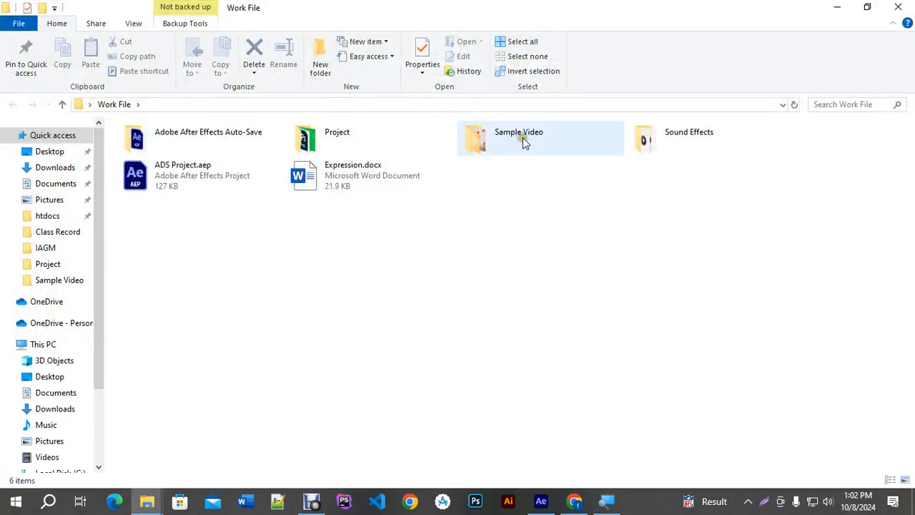
double_click(672, 138)
drag(158, 177, 449, 421)
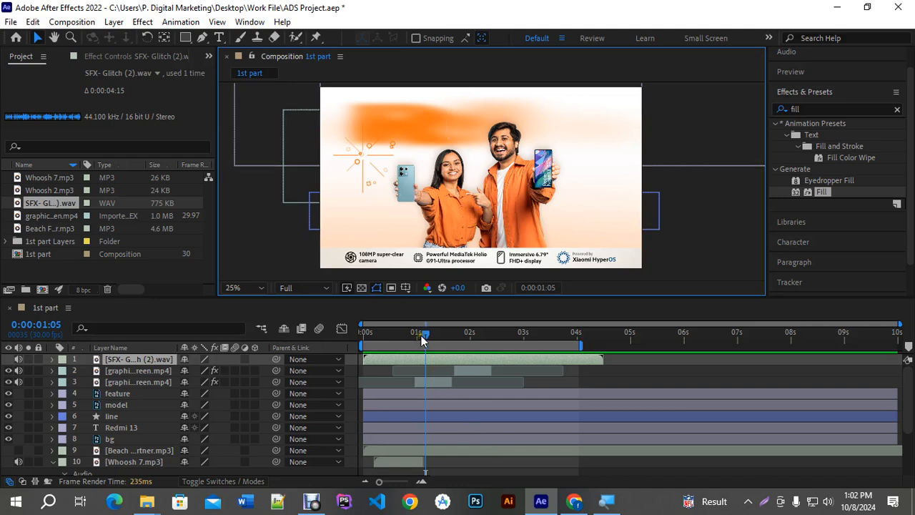
Step: Shift the SFX- Glitch (2) clip to start about 0.3 seconds in, and preview the composition from the beginning
drag(386, 364, 401, 366)
click(452, 333)
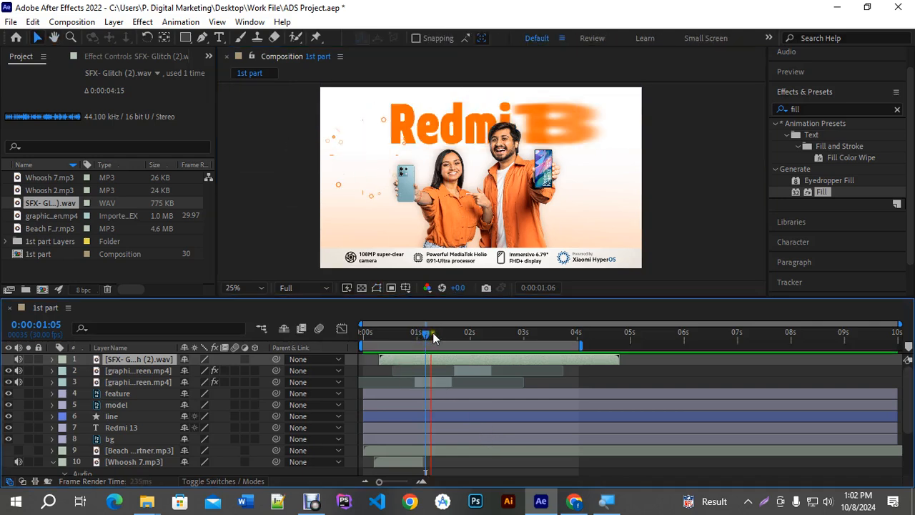
key(Home)
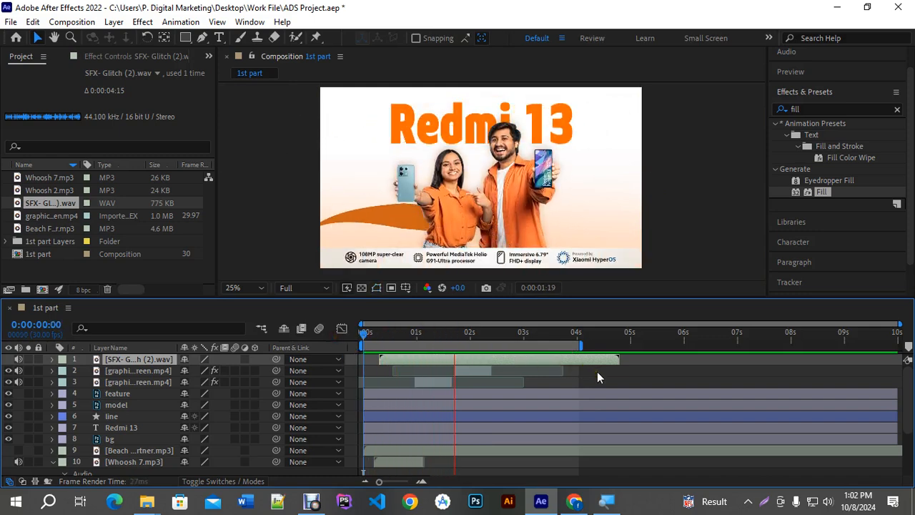
key(space)
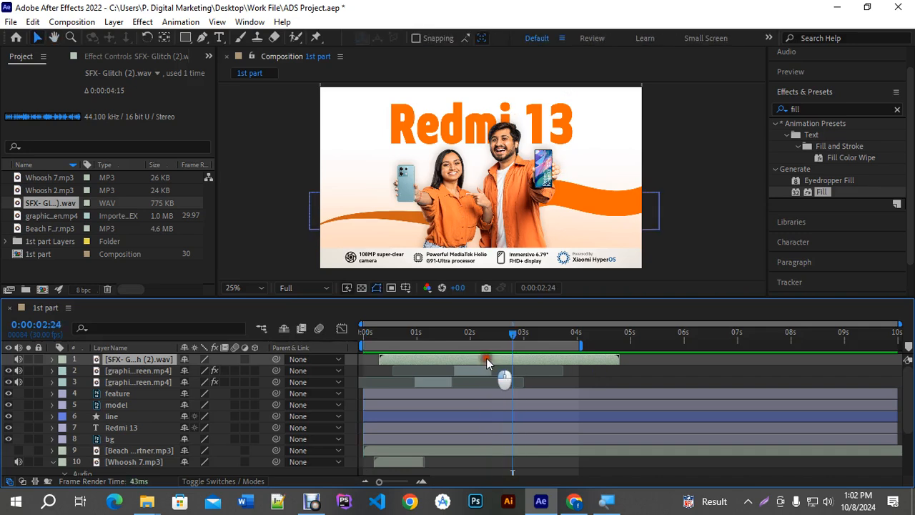
Step: Reveal the SFX- Glitch (2) layer's waveform, set its Audio Levels to -15 dB, and preview the sound from the beginning
click(53, 360)
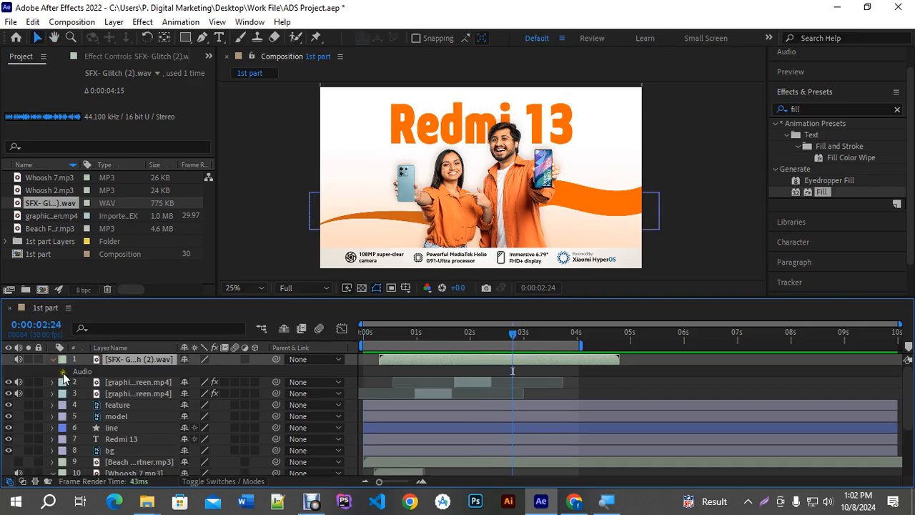
click(64, 372)
click(76, 394)
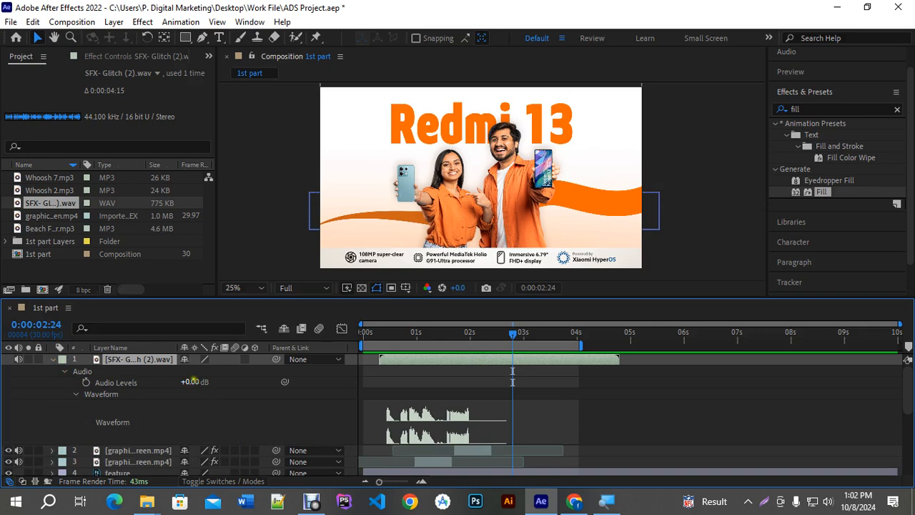
click(192, 382)
key(Return)
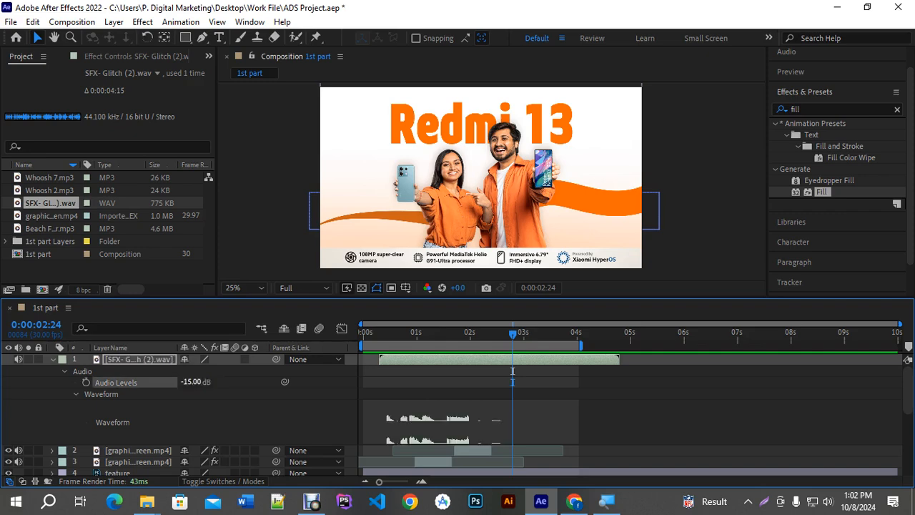
key(space)
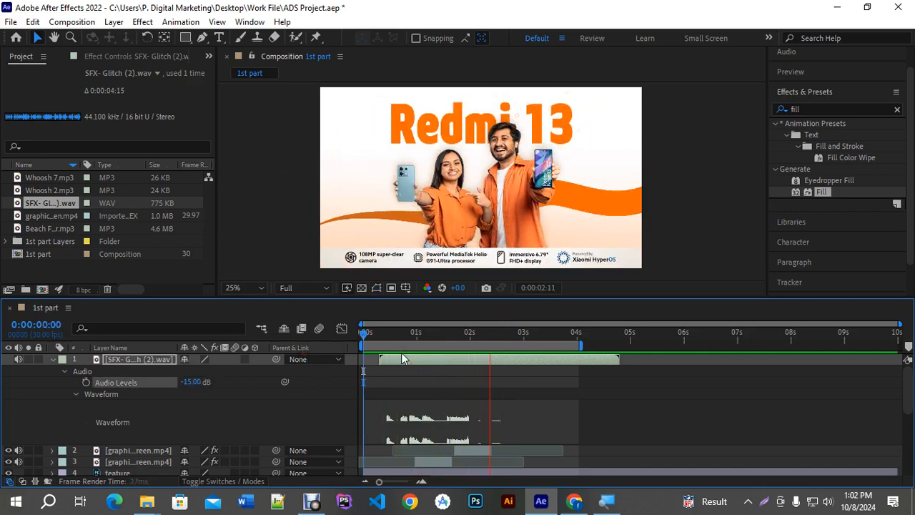
key(space)
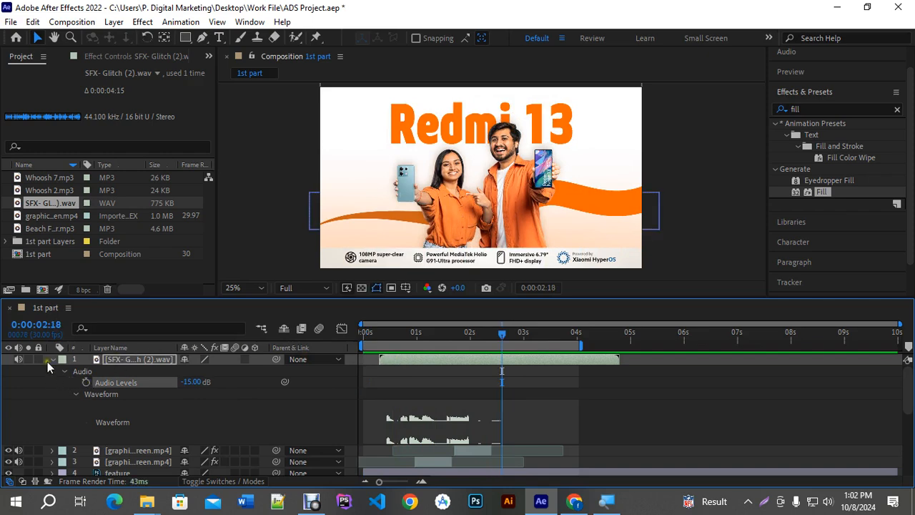
Step: Collapse the SFX- Glitch (2) and Whoosh 7 layers, and turn on the Beach Front music layer's audio
click(50, 359)
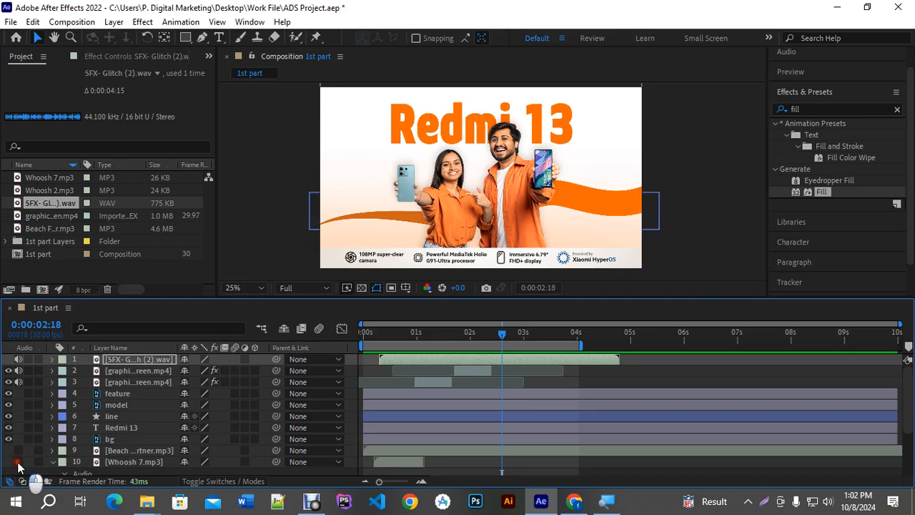
scroll(31, 453, down, 3)
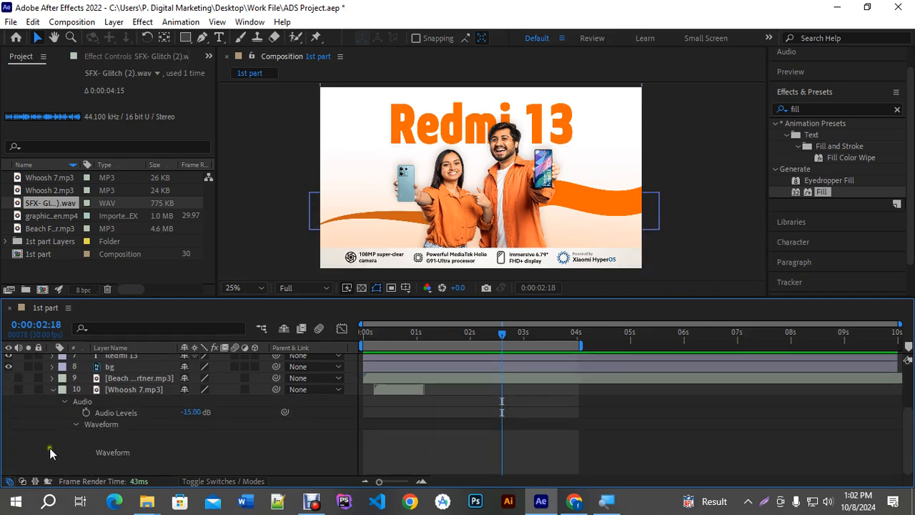
click(52, 390)
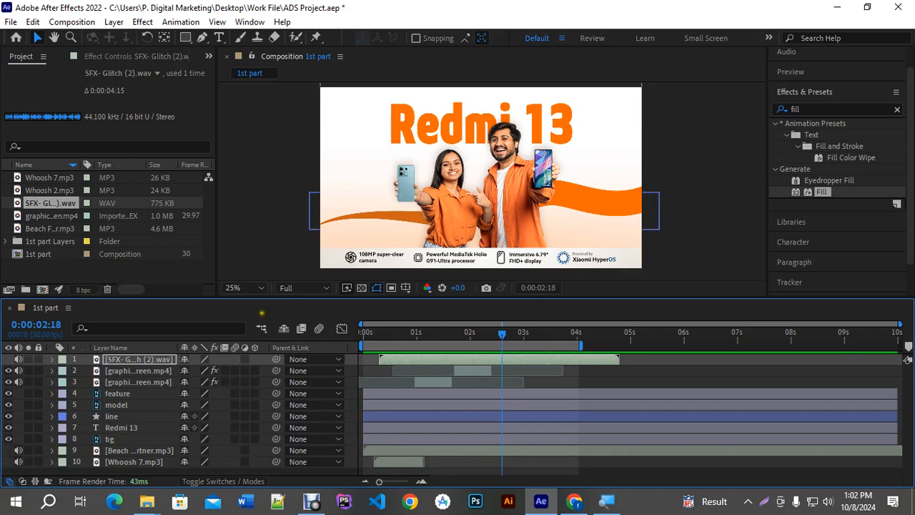
Step: Set the composition view magnification to Fit, enlarge the viewer area above the timeline, and deselect the layers
click(236, 287)
click(249, 59)
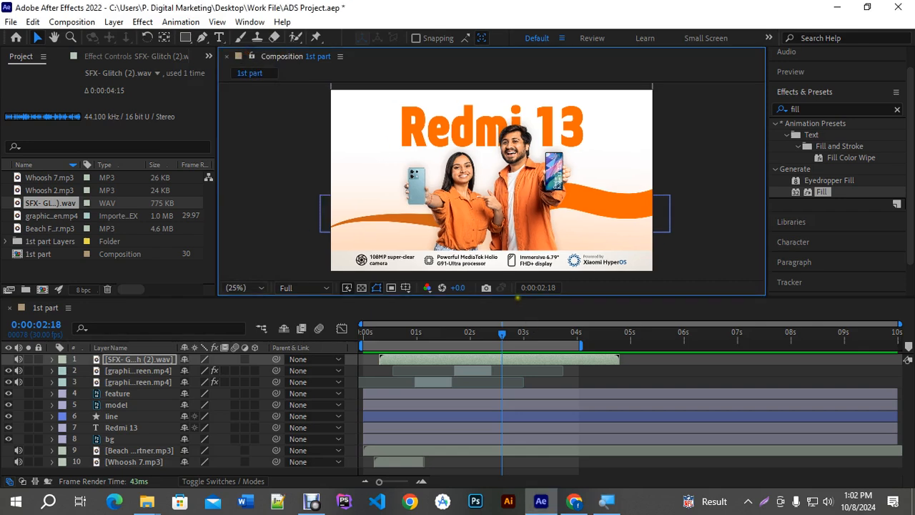
drag(516, 298, 517, 383)
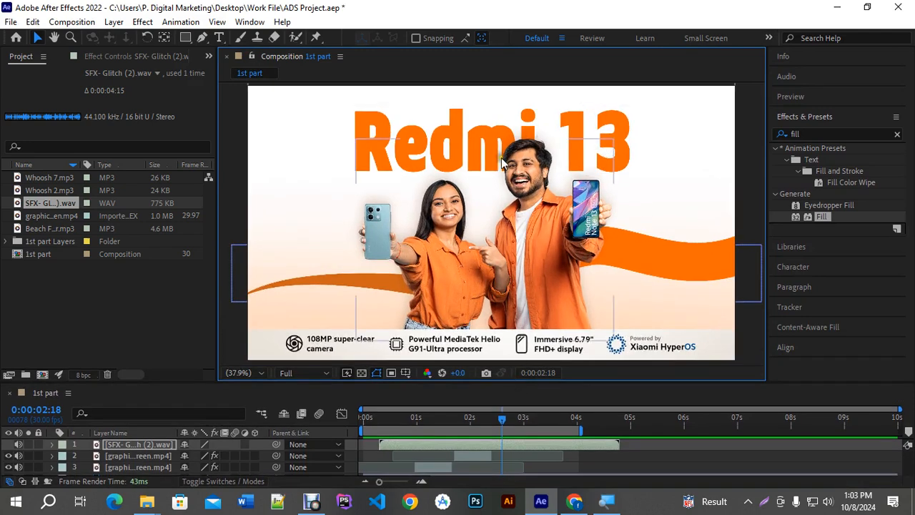
click(746, 145)
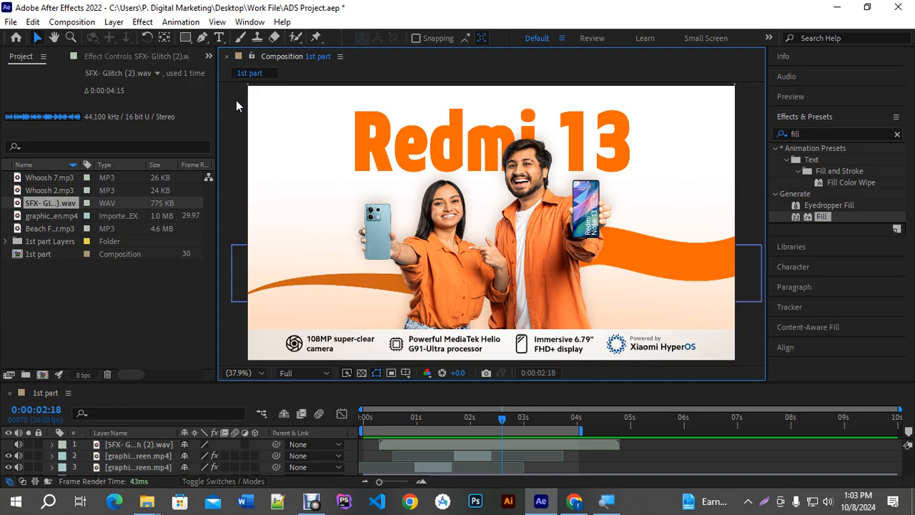
Step: Preview the composition with the viewer maximized, and restore the normal panel layout
key(grave)
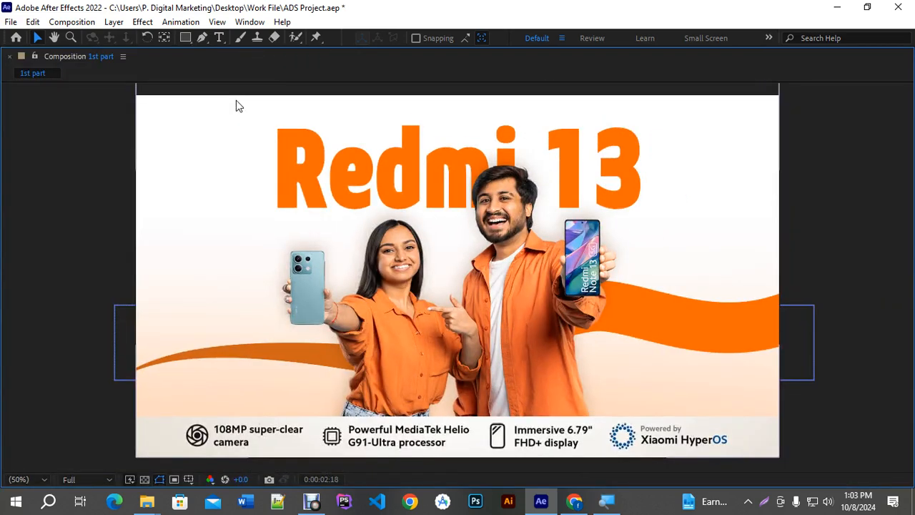
key(grave)
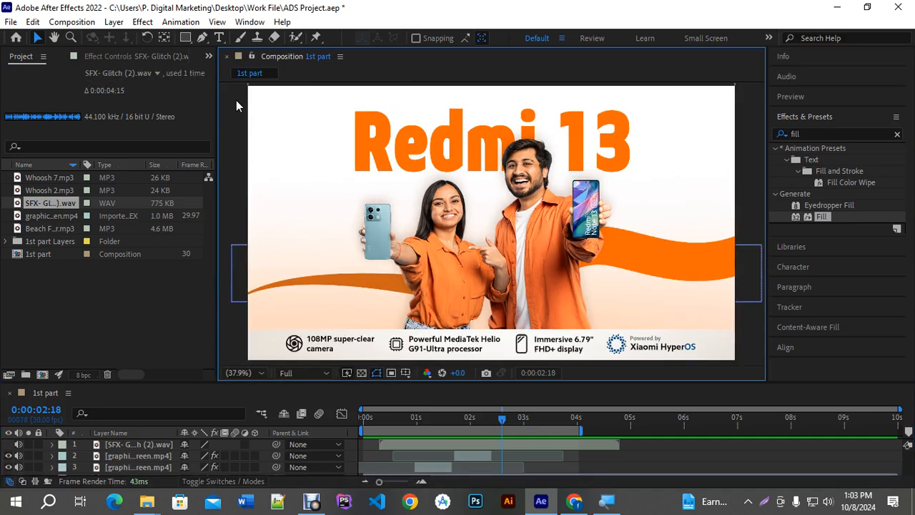
key(grave)
key(grave)
key(grave)
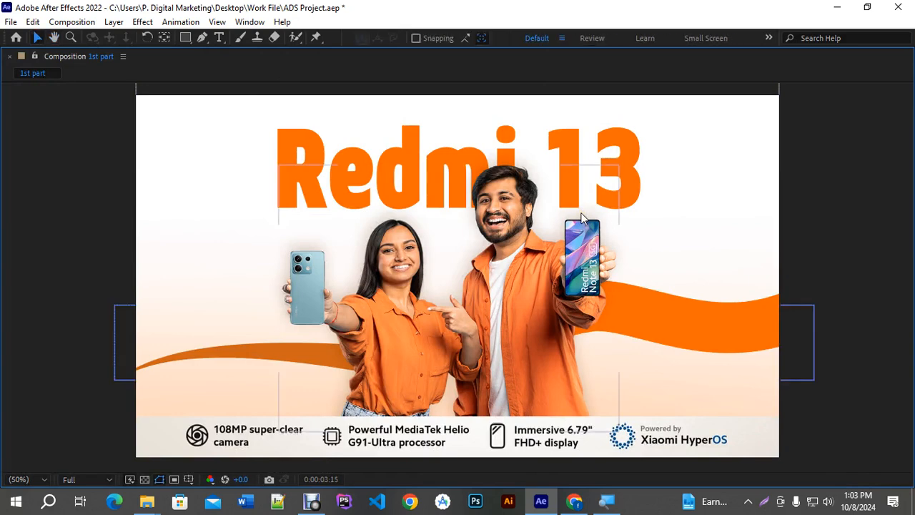
key(grave)
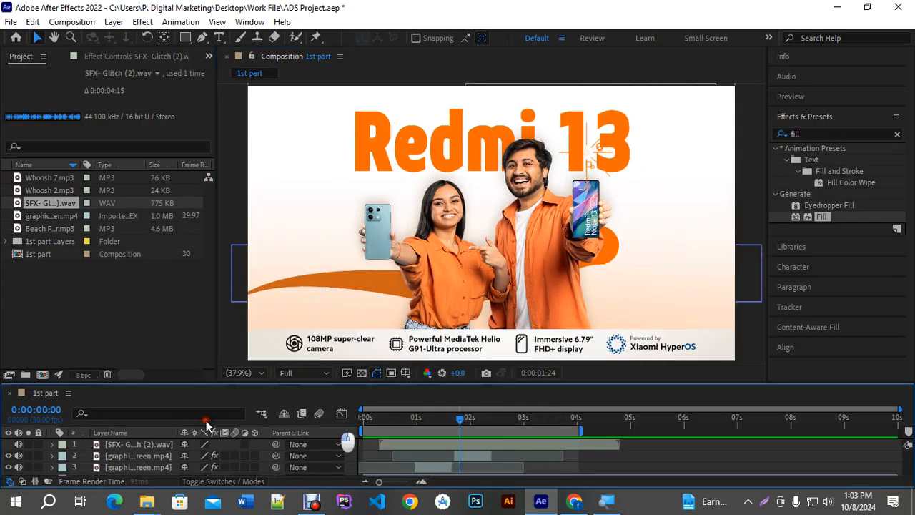
Step: Replay the composition from the first frame in the maximized viewer, stopping at 0:00:01:22, and return to the full workspace
key(space)
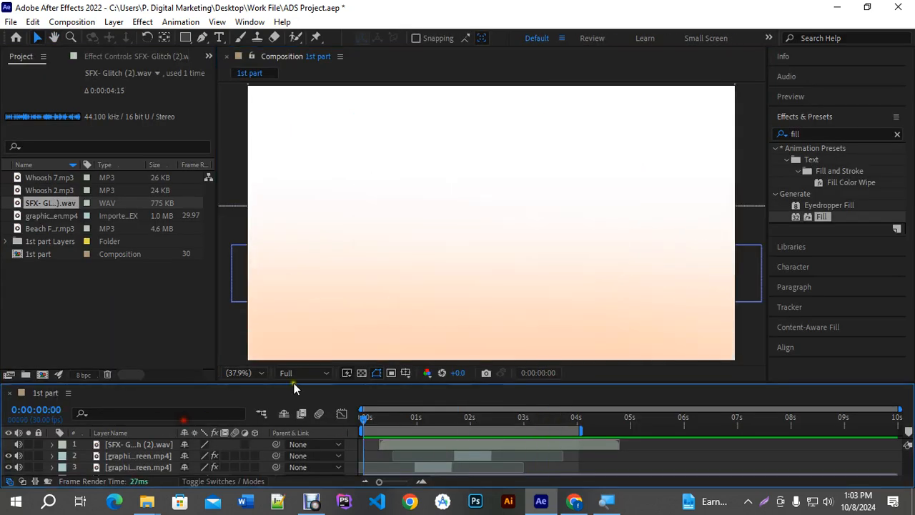
key(grave)
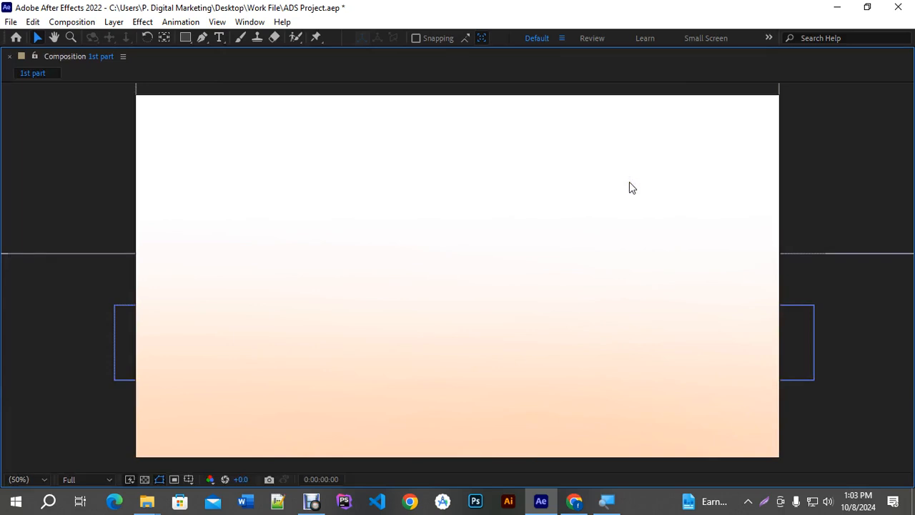
key(space)
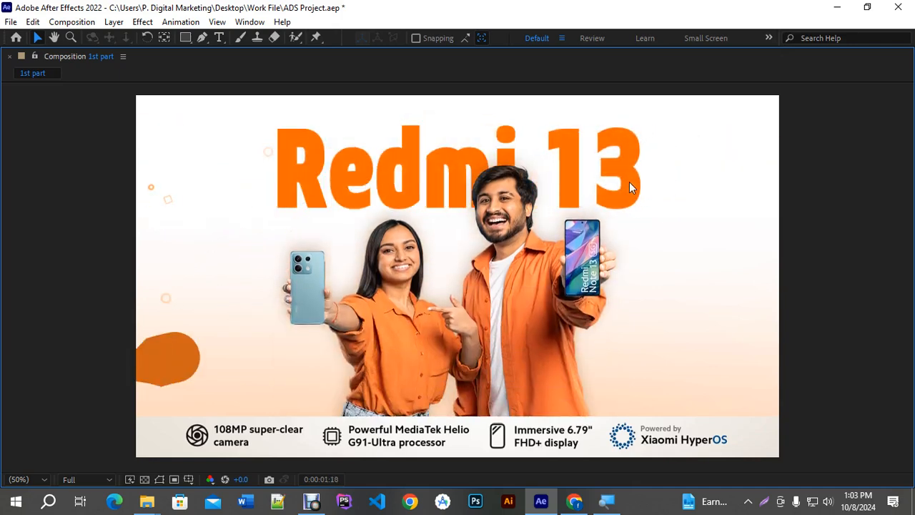
key(space)
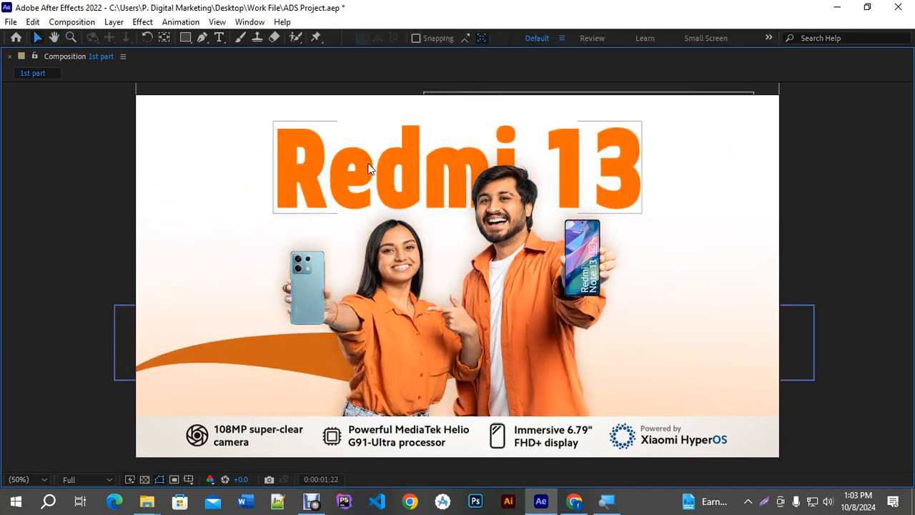
key(grave)
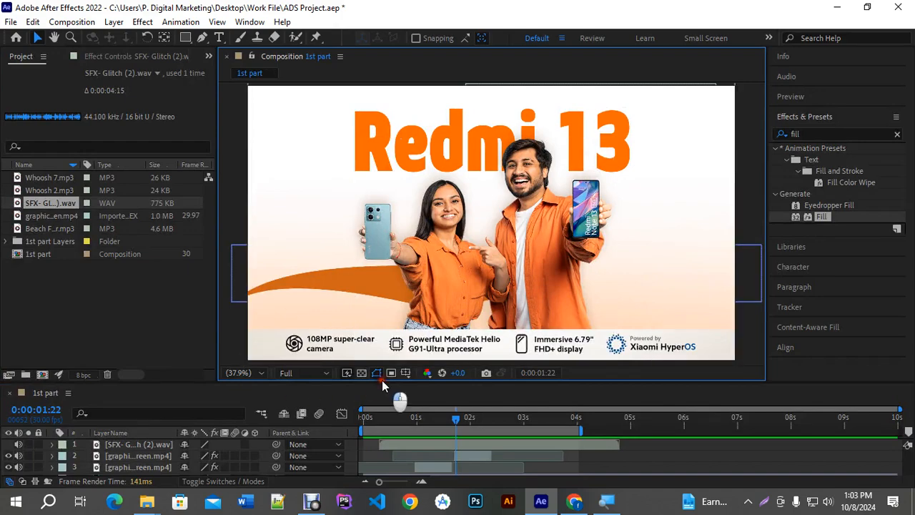
Step: Enlarge the timeline area to show all layers, and set the SFX- Glitch (2) layer's audio level to -10 dB
drag(382, 383, 381, 288)
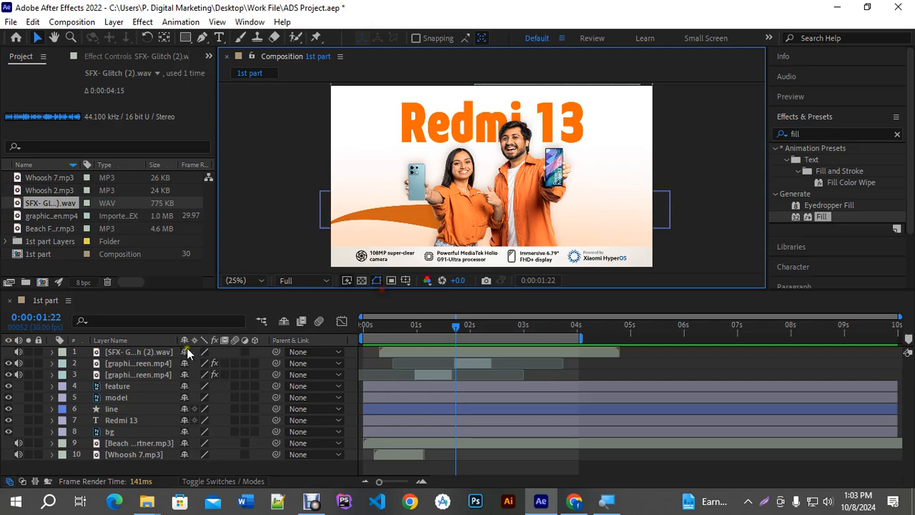
click(137, 351)
click(51, 353)
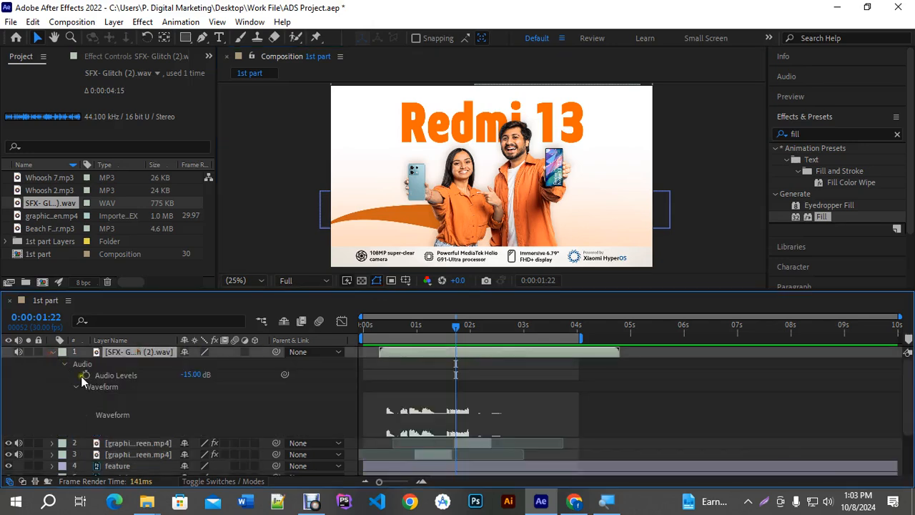
click(194, 374)
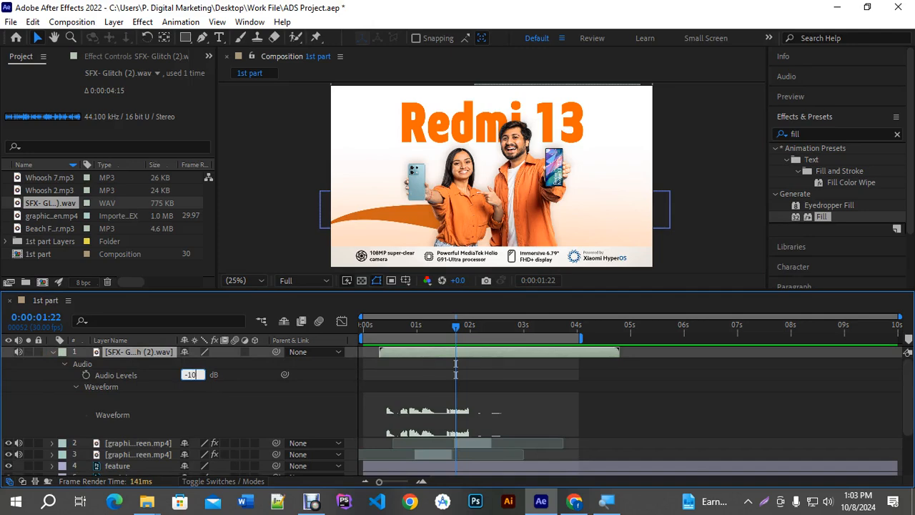
text(-10)
key(Return)
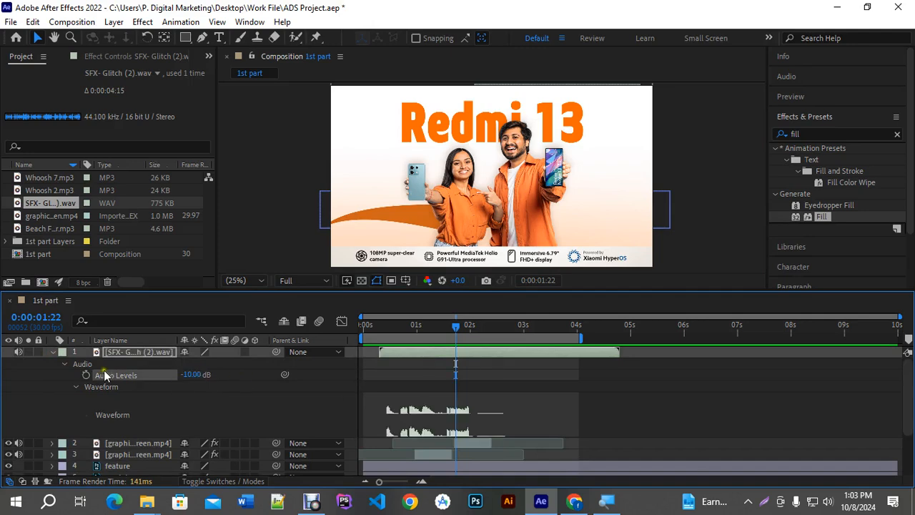
click(51, 352)
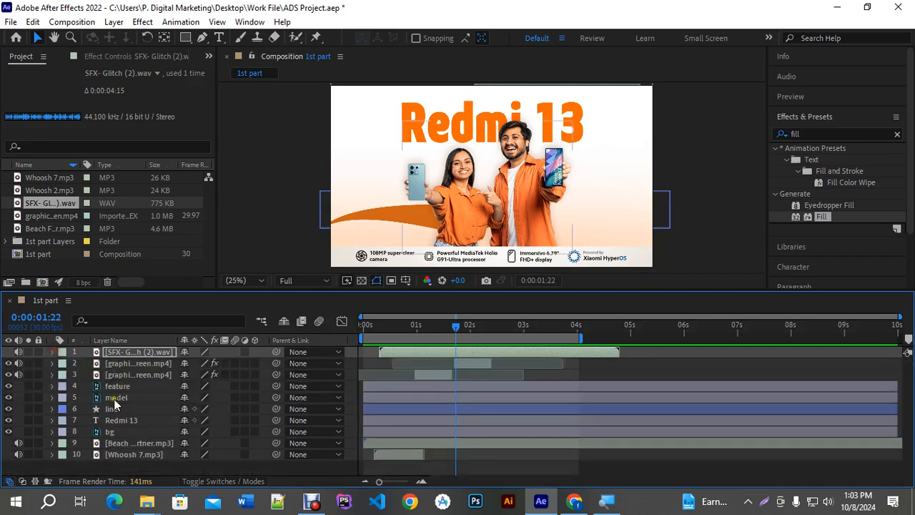
Step: Set the Whoosh 7 layer's audio level to -10 dB and replay the composition from the first frame
click(116, 455)
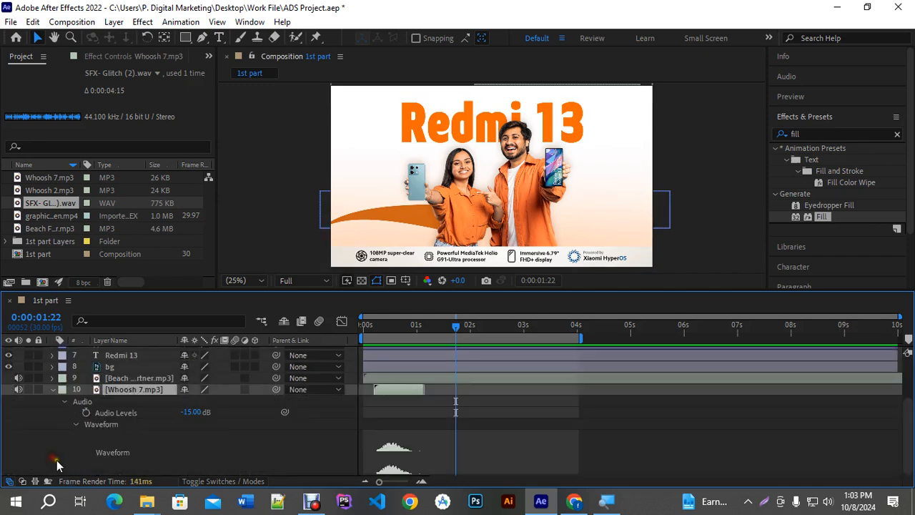
click(192, 411)
text(-10)
key(Return)
click(53, 389)
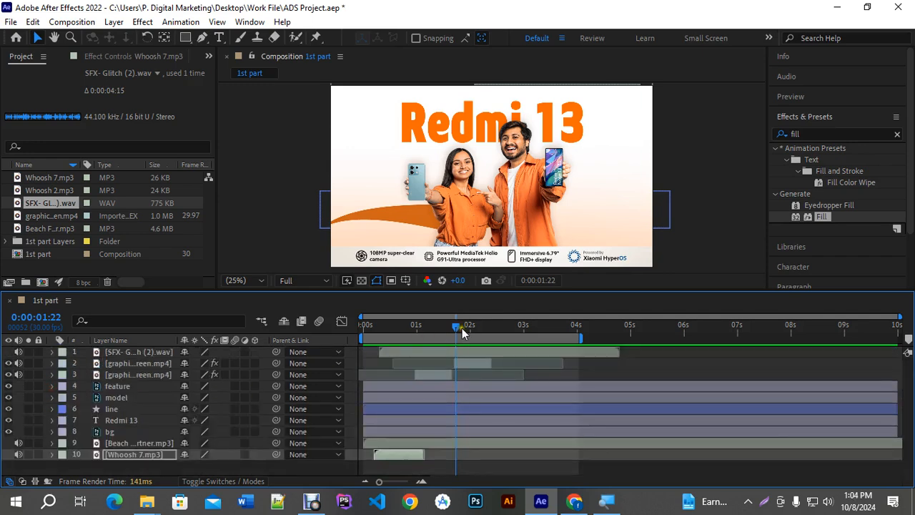
key(Home)
key(space)
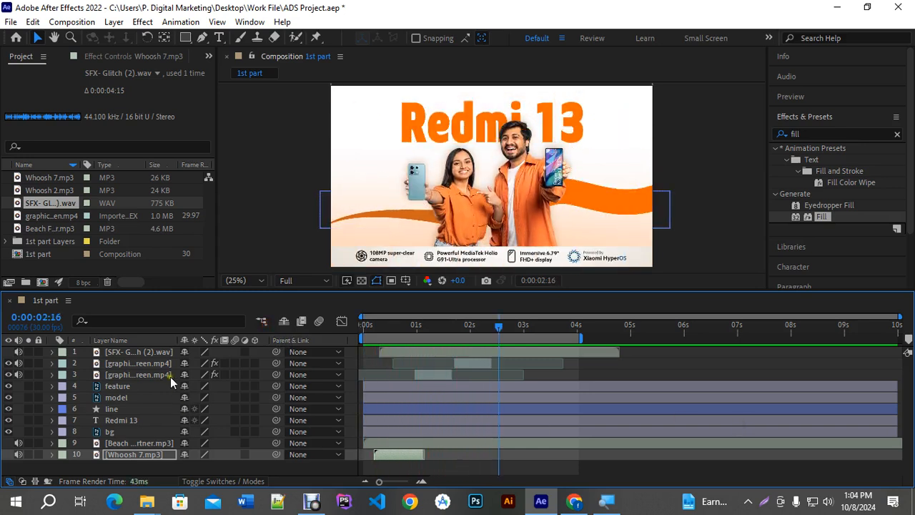
Step: Raise the SFX- Glitch (2) layer's audio level to -5 dB and collapse the layer
click(109, 354)
click(51, 352)
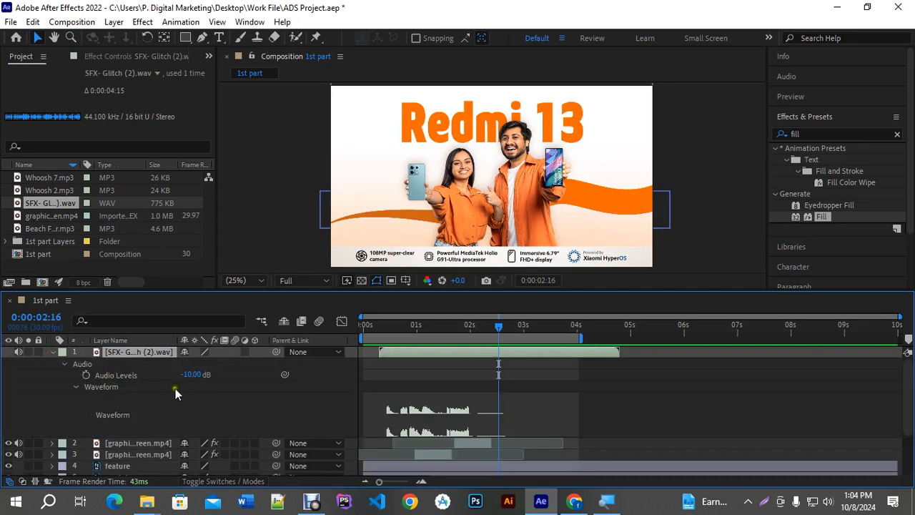
click(191, 374)
text(-10)
text(5)
key(Return)
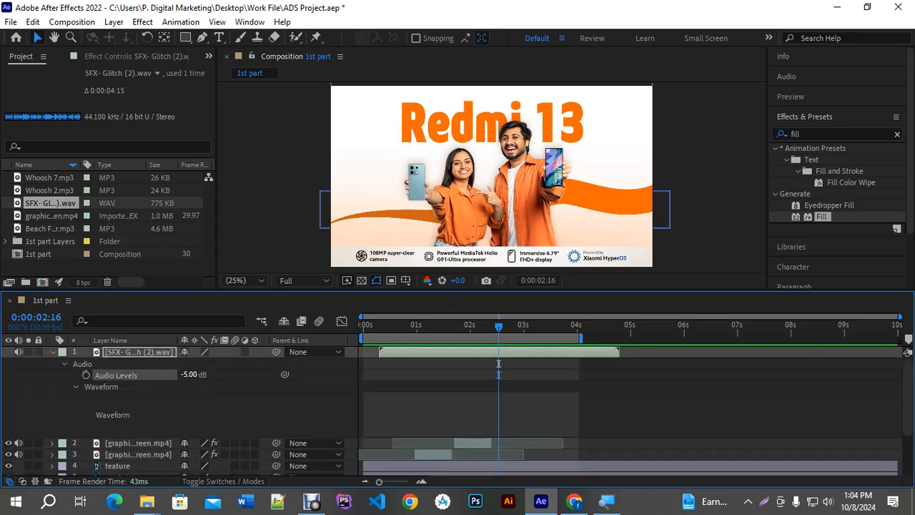
click(52, 353)
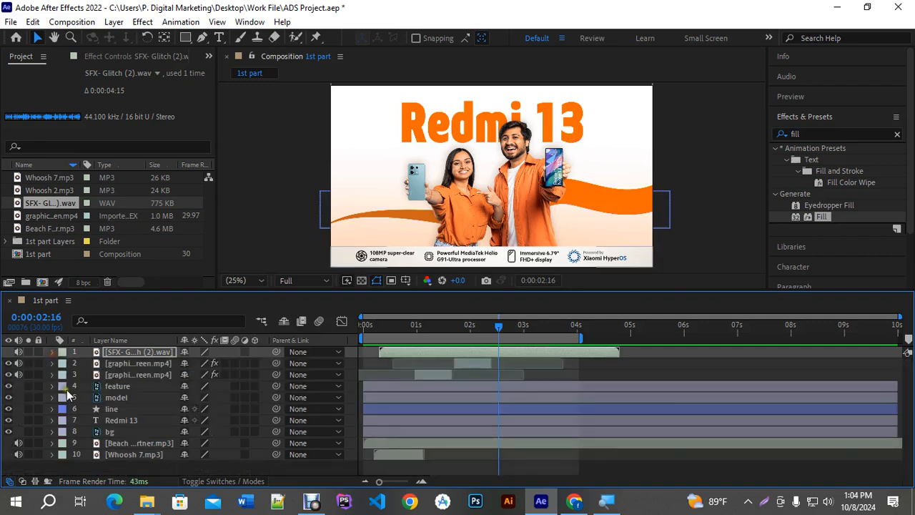
Step: Raise the Whoosh 7 layer's audio level to -5 dB and collapse the layer
click(120, 444)
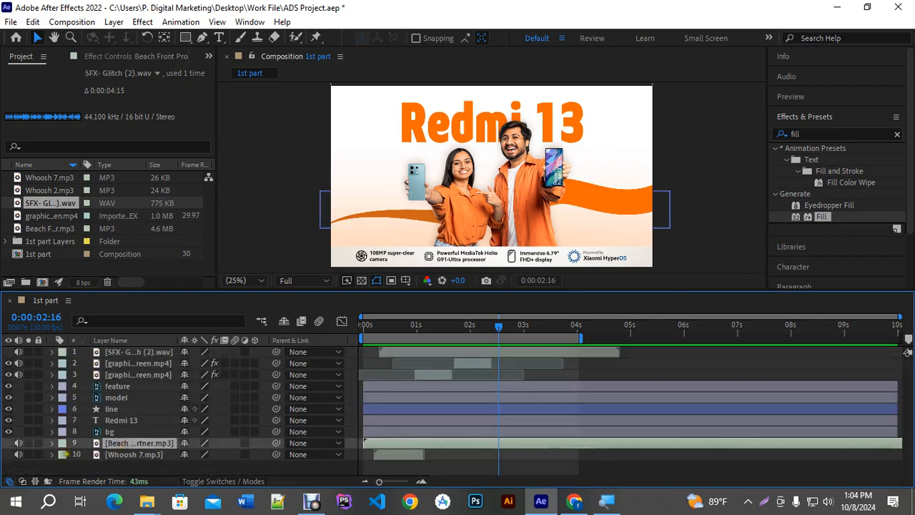
click(54, 454)
click(191, 412)
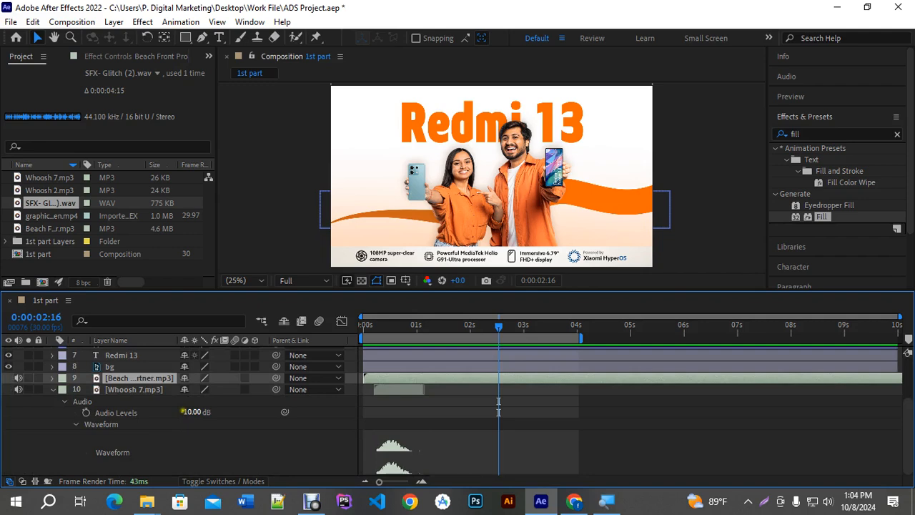
text(-10-)
text(5)
click(112, 399)
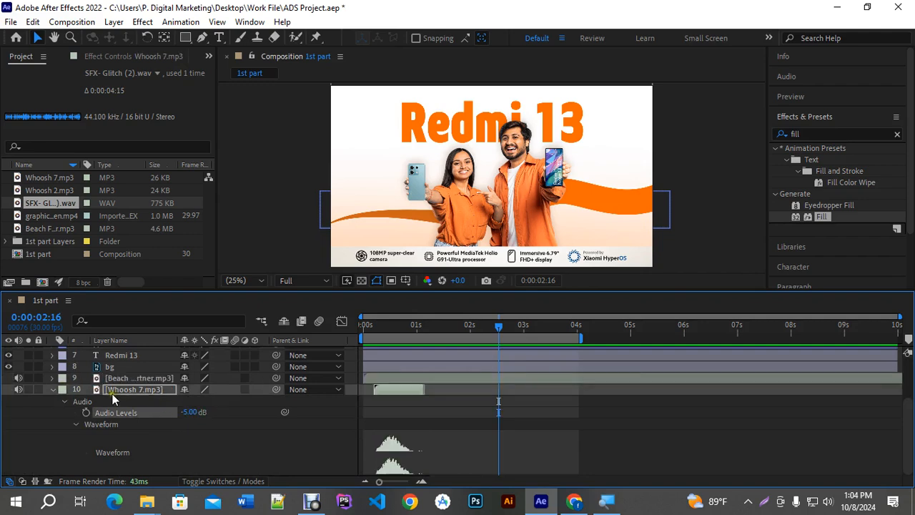
Step: Replay the composition from the first frame, and set the current time to 0:00:02:29
click(363, 330)
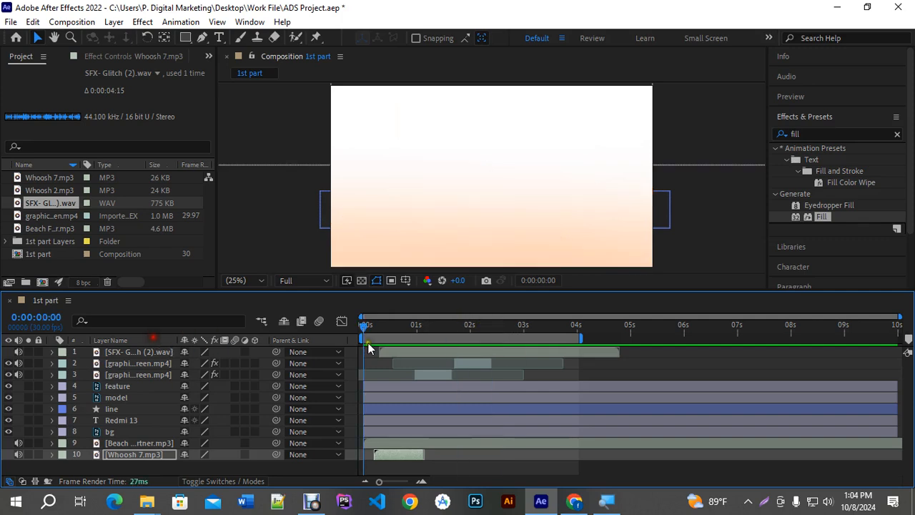
key(space)
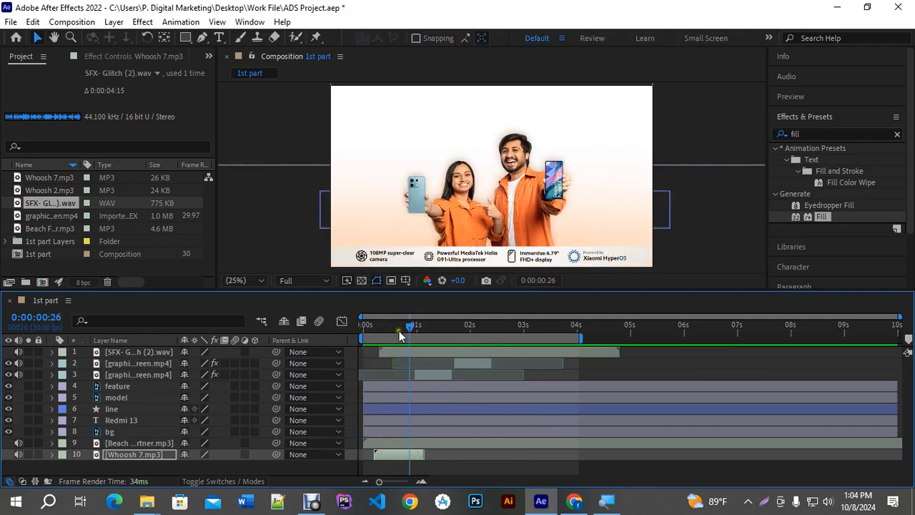
drag(399, 330, 522, 338)
Step: Apply the CC Light Sweep effect to the model layer, with a width of 70 and a sweep intensity of 47
click(469, 184)
click(711, 156)
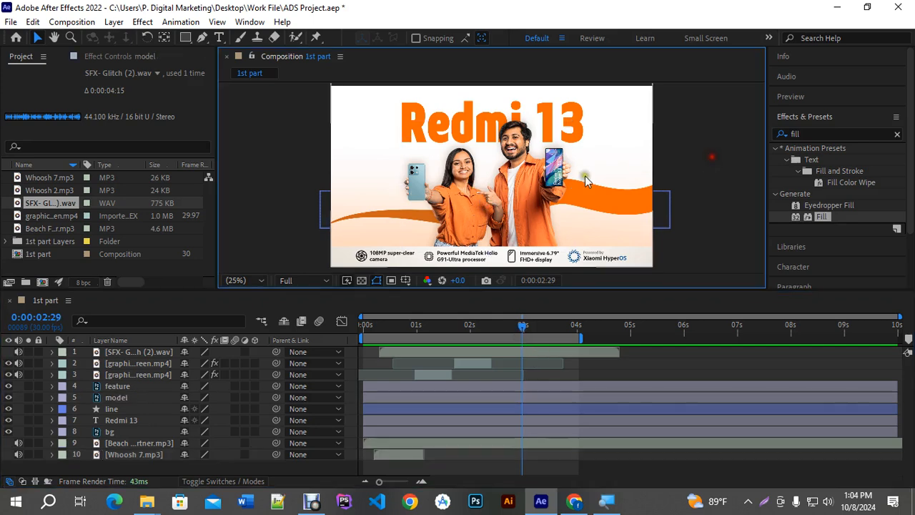
click(516, 183)
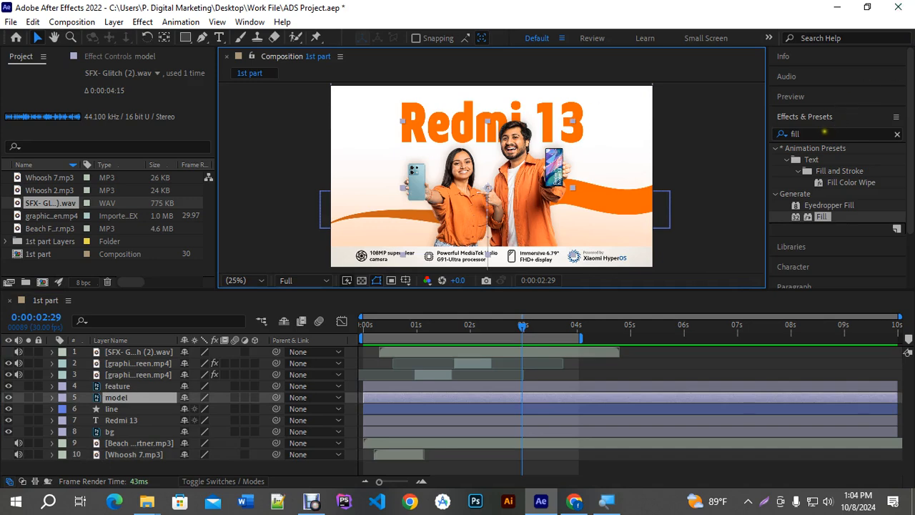
click(824, 133)
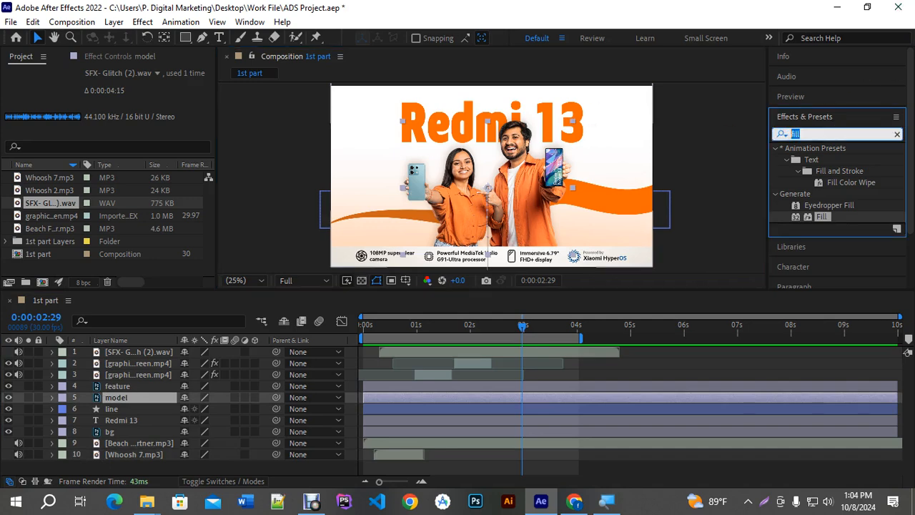
text(cc)
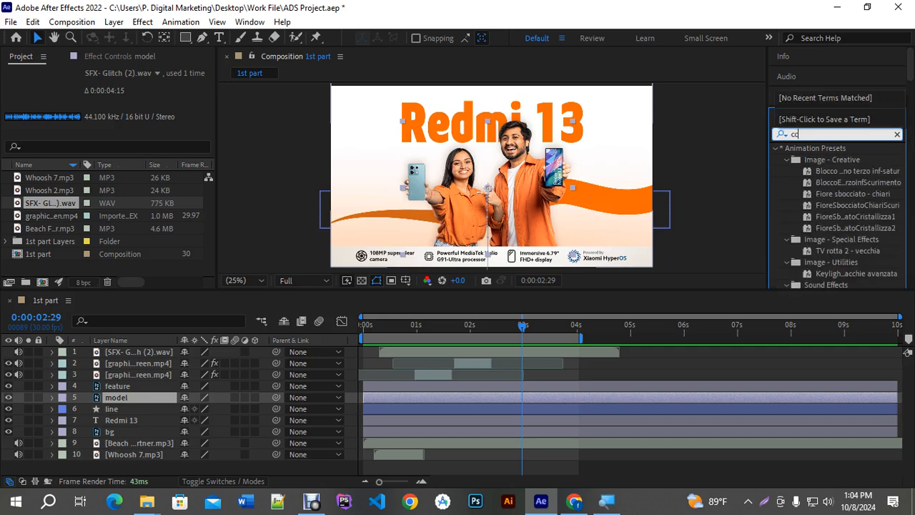
text( light)
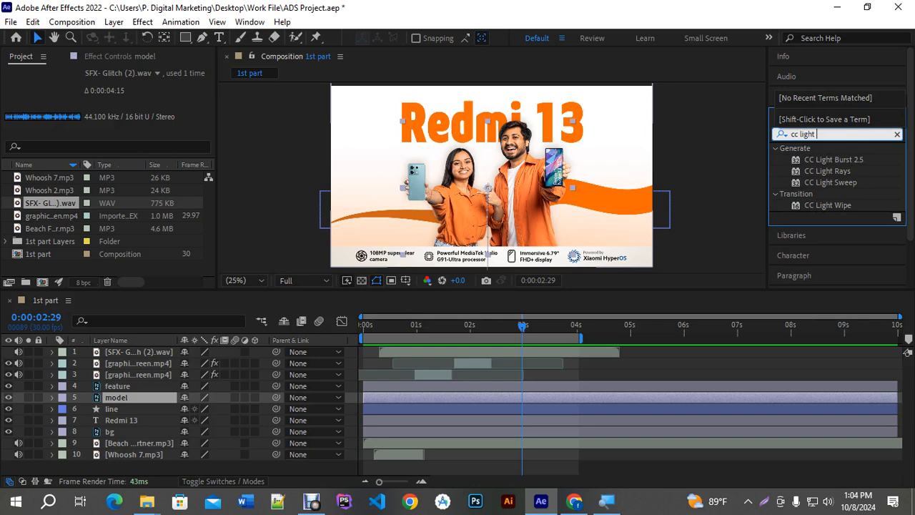
text( swe)
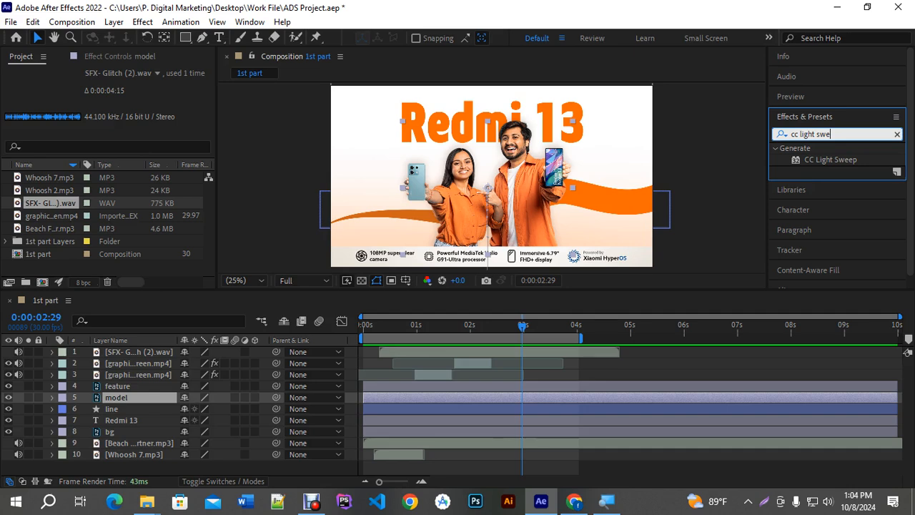
double_click(818, 158)
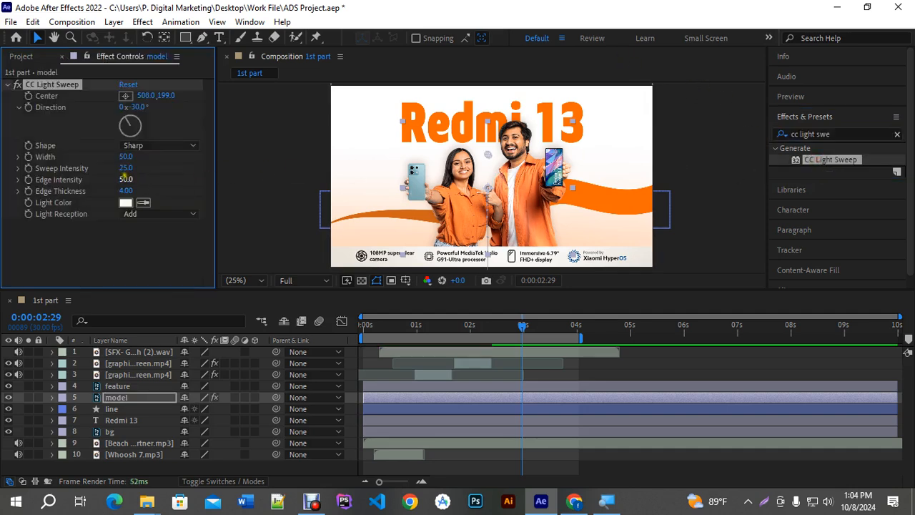
mouse_move(126, 157)
mouse_down()
mouse_move(140, 157)
mouse_move(137, 168)
mouse_up()
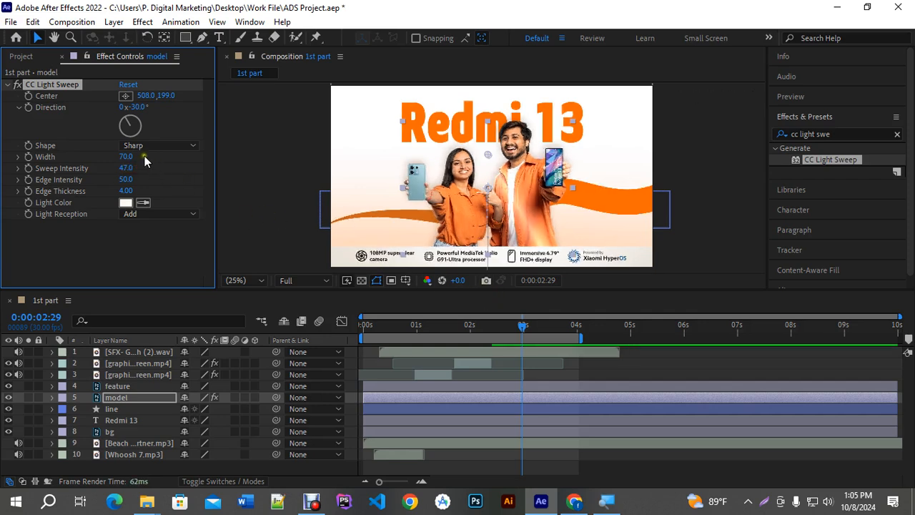
drag(130, 124, 57, 126)
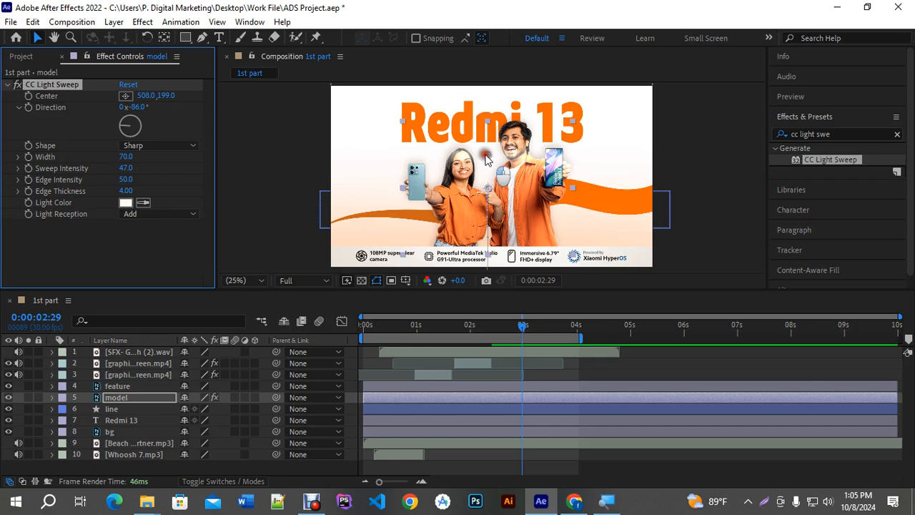
drag(485, 159, 498, 181)
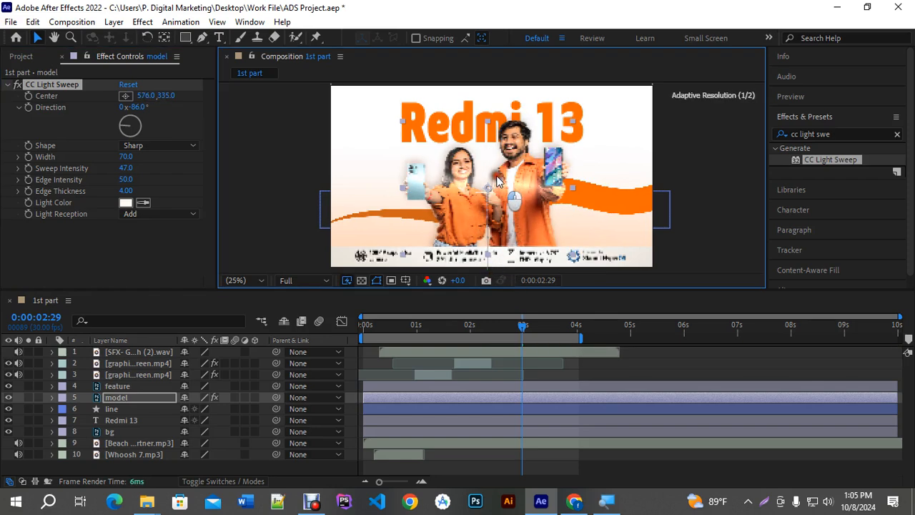
key(ctrl+z)
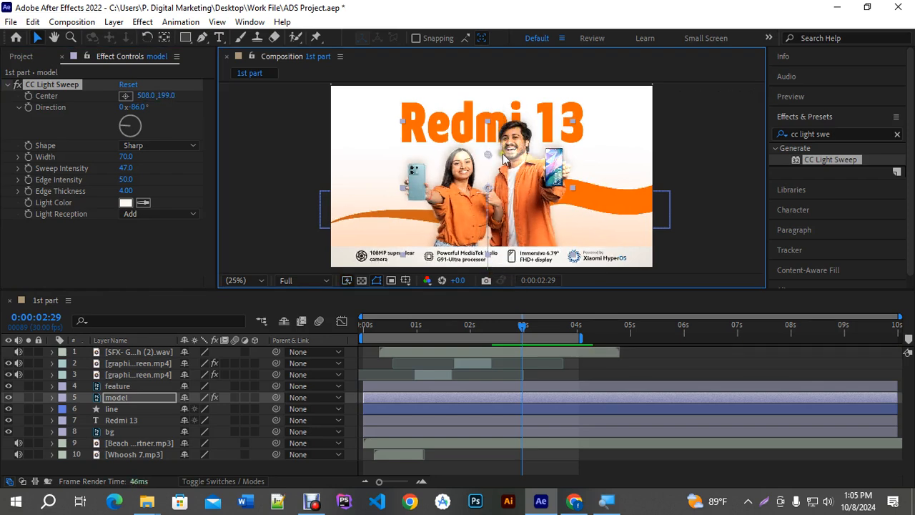
key(ctrl+z)
Step: Keyframe the light sweep's Center at -112, 507 at 0:00:02:29 and at 1050, -96 at 0:00:03:18
drag(488, 153, 384, 206)
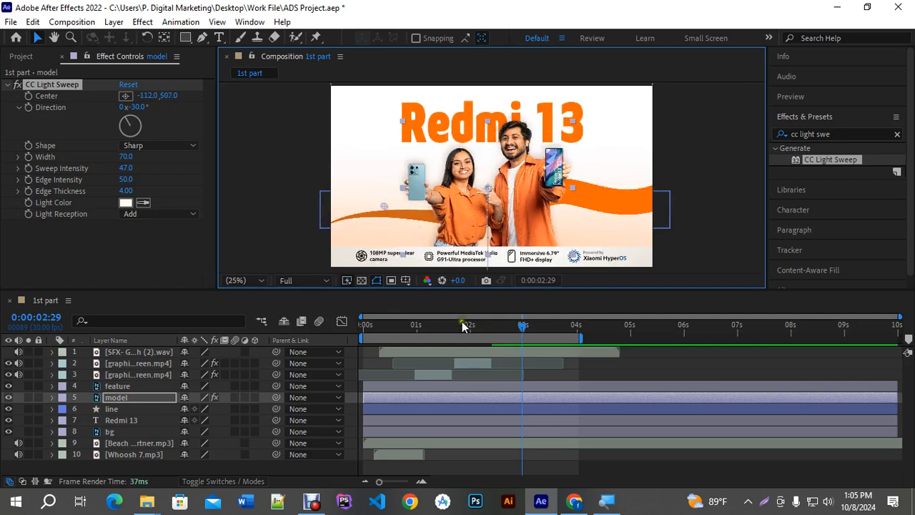
click(33, 100)
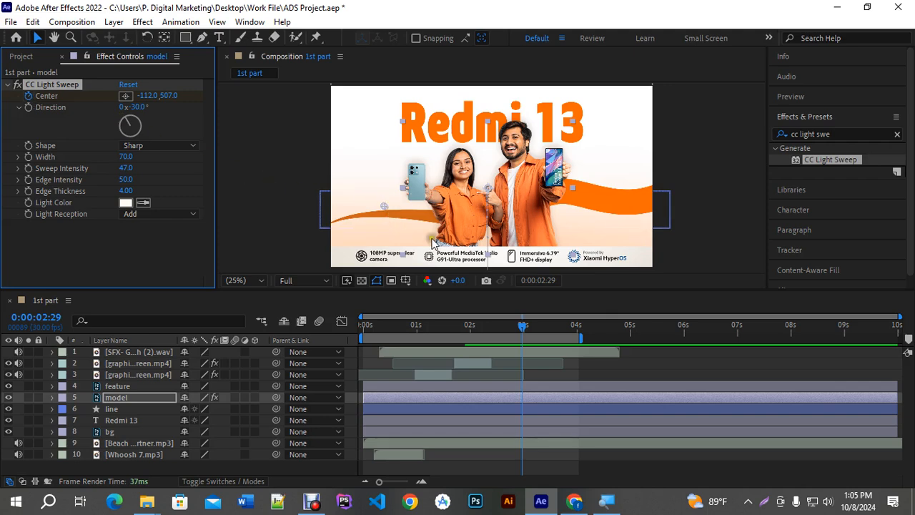
drag(526, 333, 560, 336)
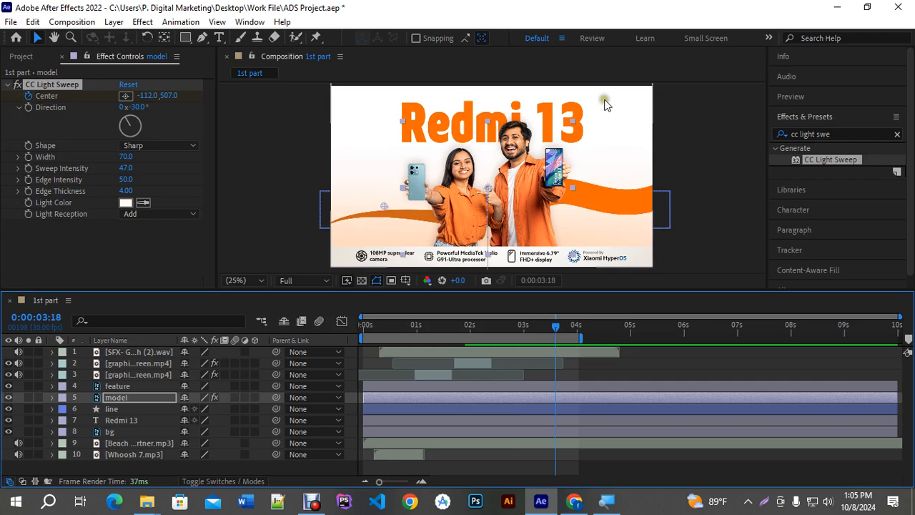
click(125, 98)
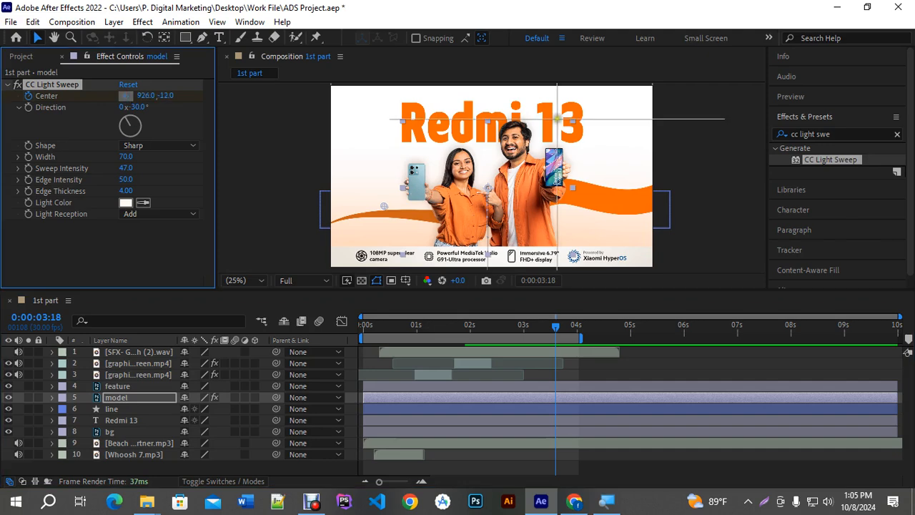
click(578, 105)
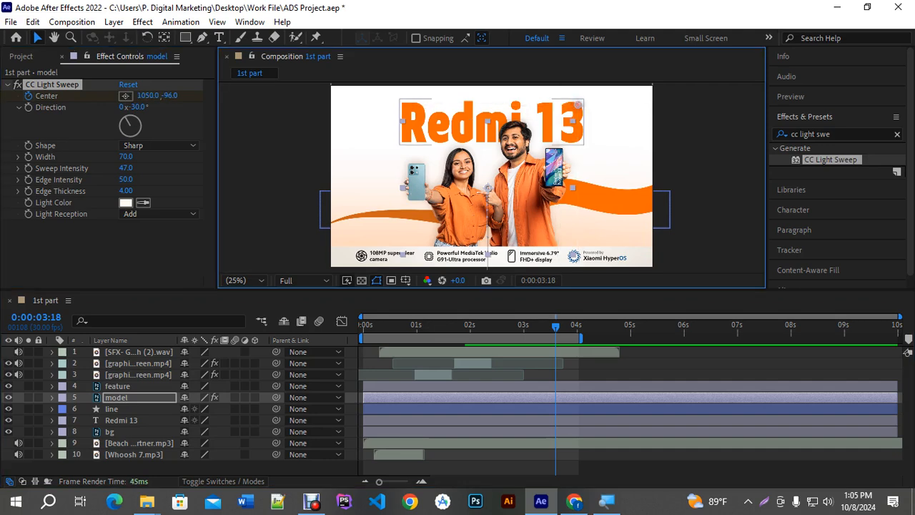
Step: Reveal the model layer's keyframes and preview the light sweep animation from 0:00:02:17
key(u)
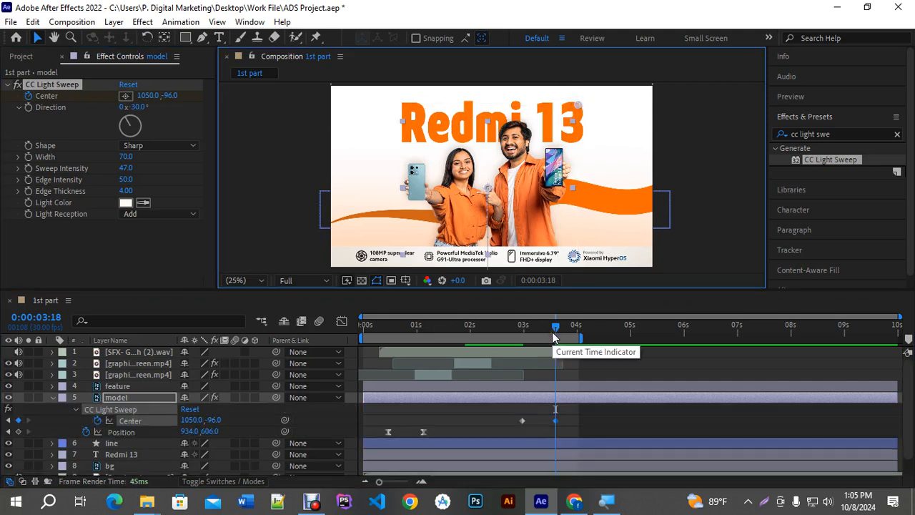
drag(551, 332, 500, 338)
key(space)
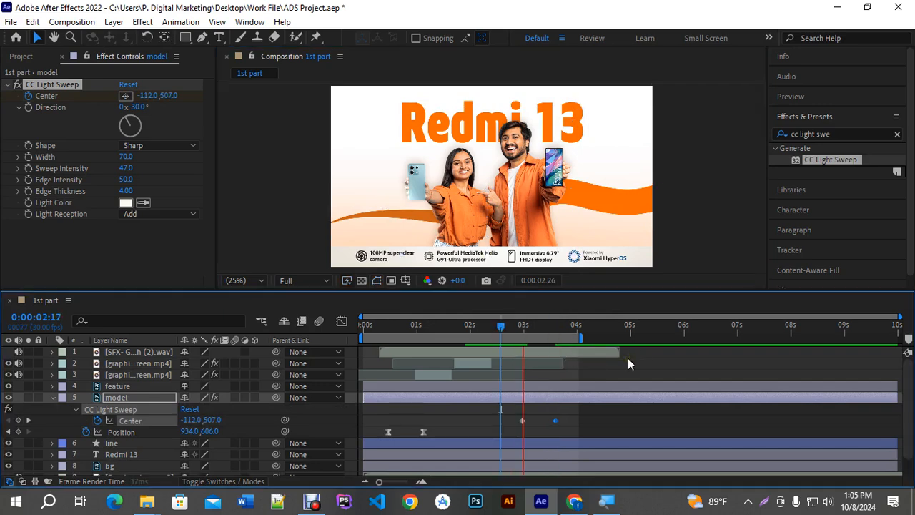
key(space)
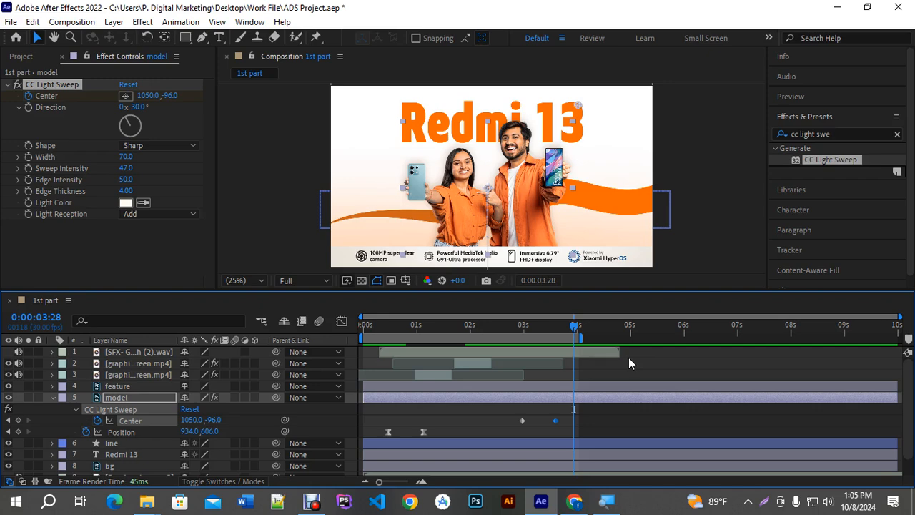
Step: Easy-ease the two light sweep Center keyframes on the model layer and move the first one earlier in time
drag(566, 414, 510, 429)
click(530, 427)
drag(522, 420, 512, 420)
Step: Select all layers and collapse their keyframed properties in the timeline
key(ctrl+a)
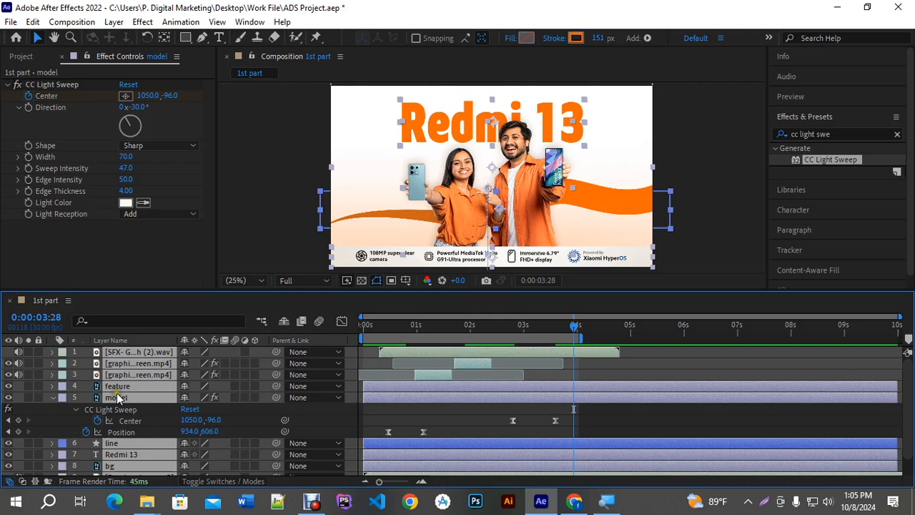
key(u)
key(u)
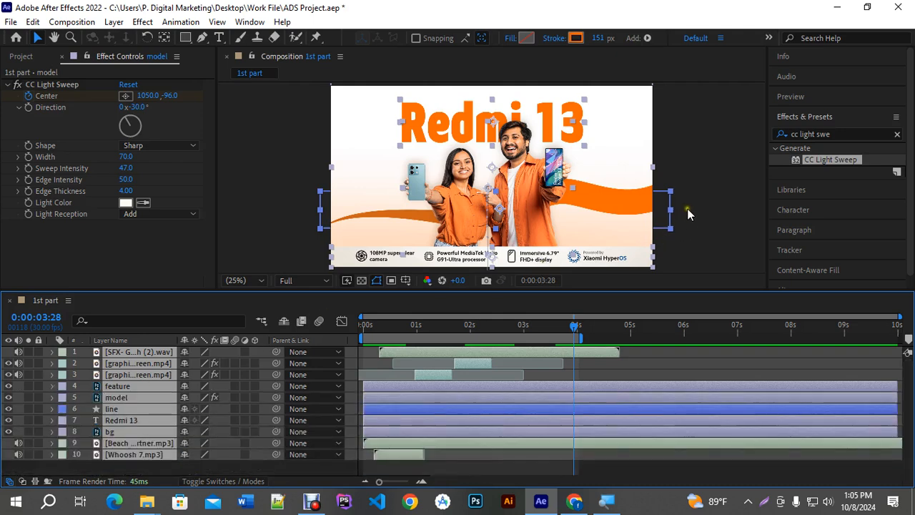
Step: Preview the finished 1st part composition in a maximized viewer and restore the normal workspace
click(686, 207)
key(grave)
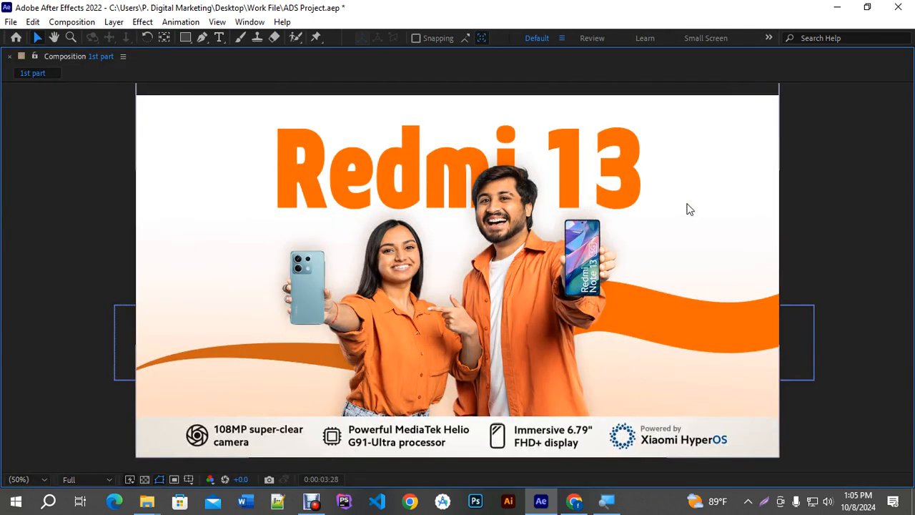
key(space)
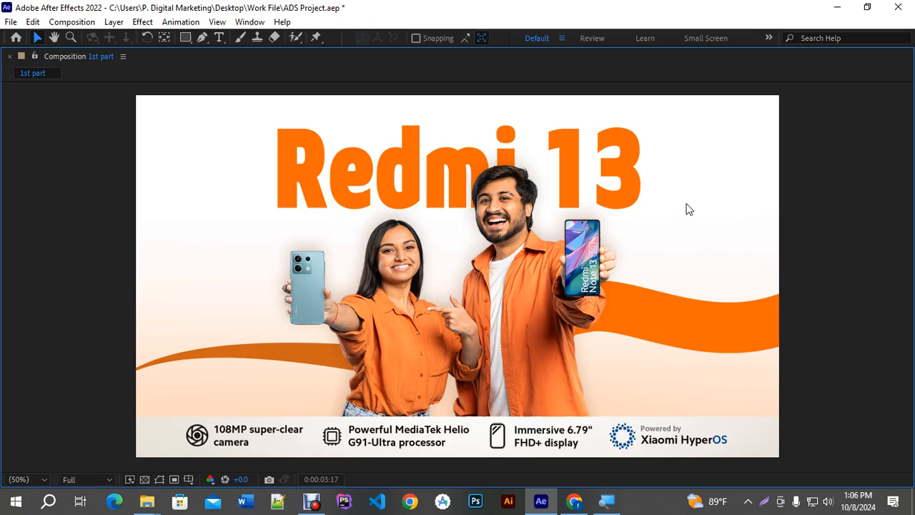
key(space)
key(grave)
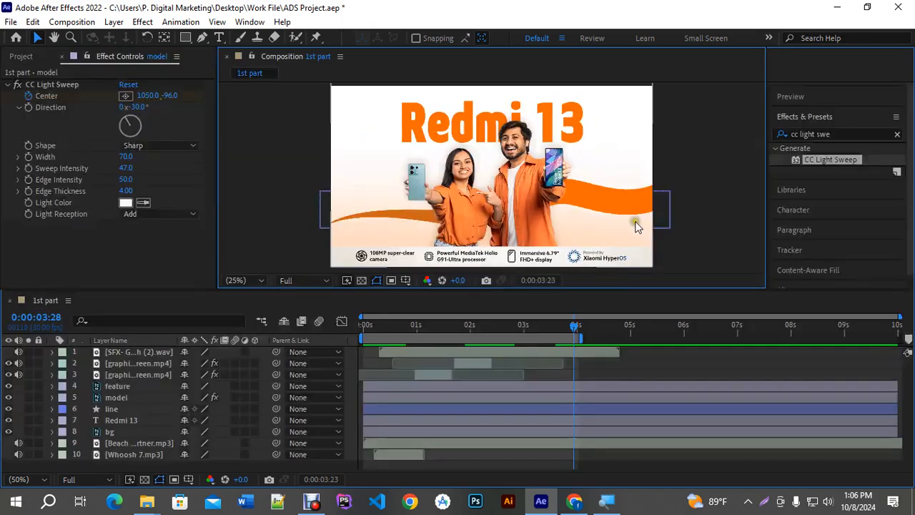
key(grave)
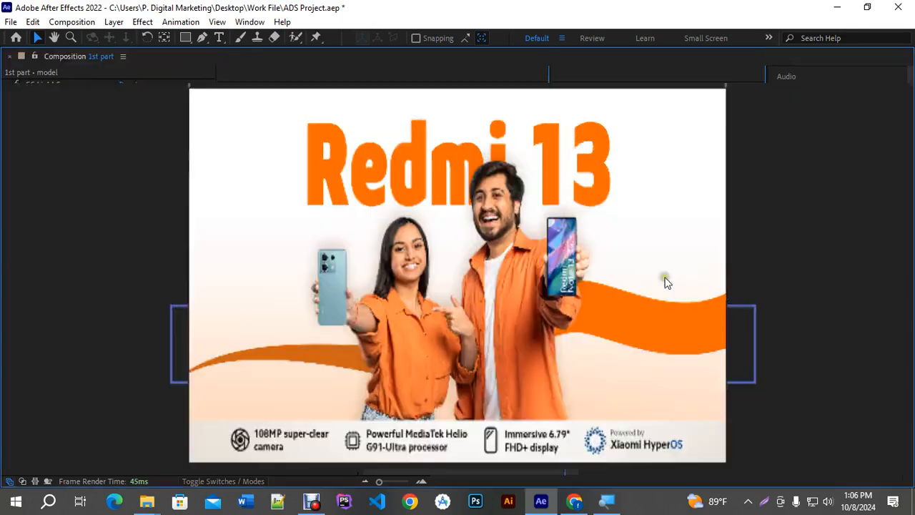
key(space)
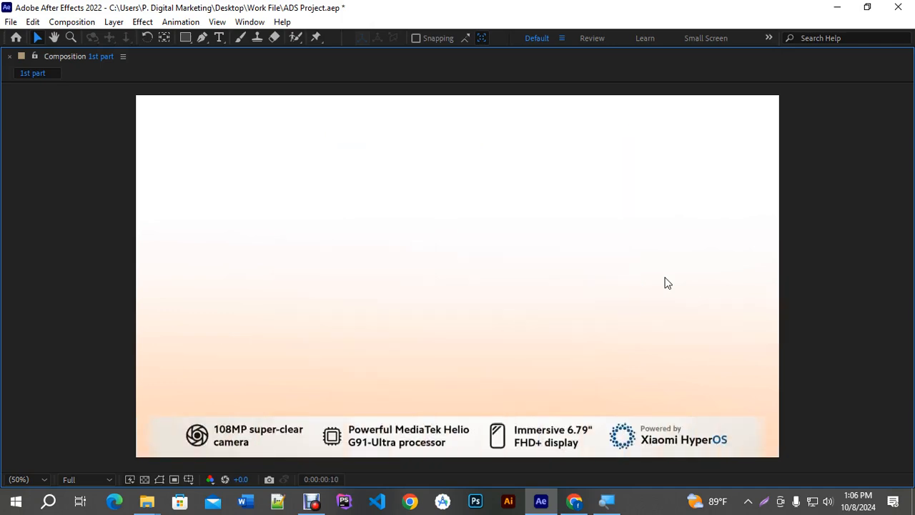
key(space)
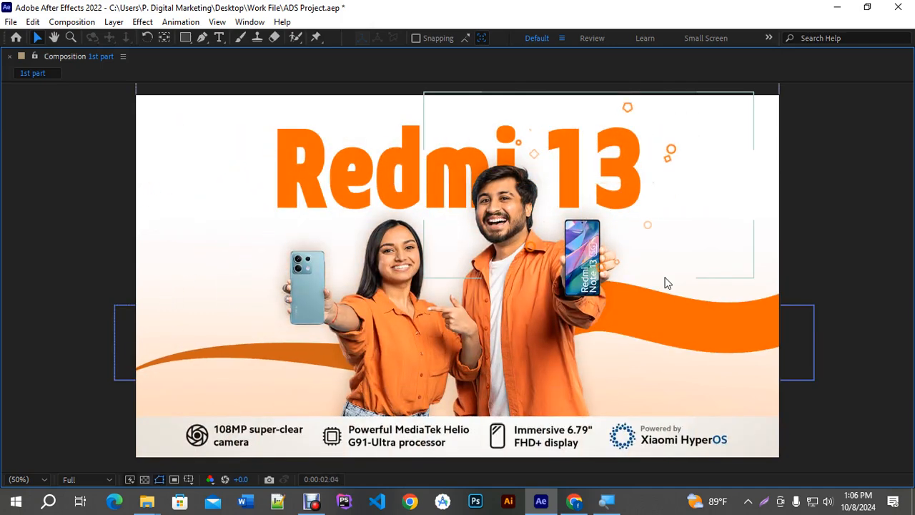
key(grave)
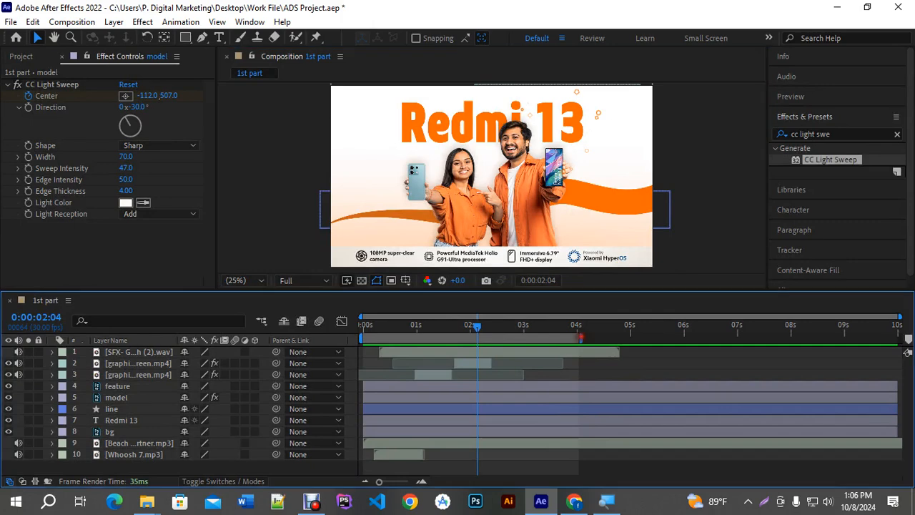
Step: Extend the work area to the end of the SFX glitch sound layer and save the project
drag(609, 341, 620, 341)
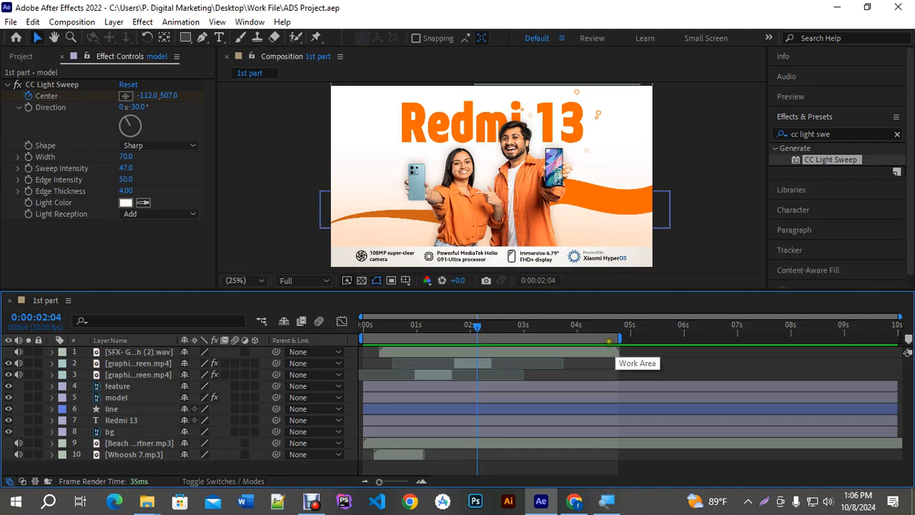
click(312, 500)
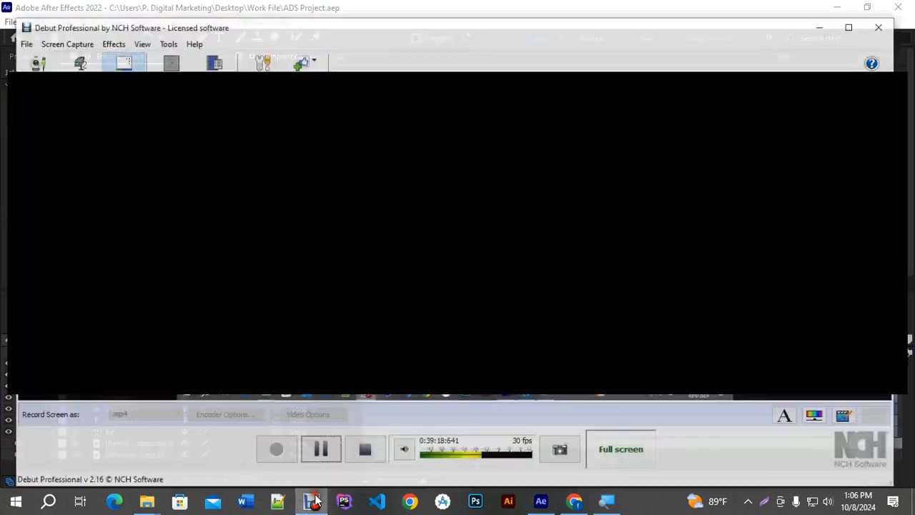
click(319, 445)
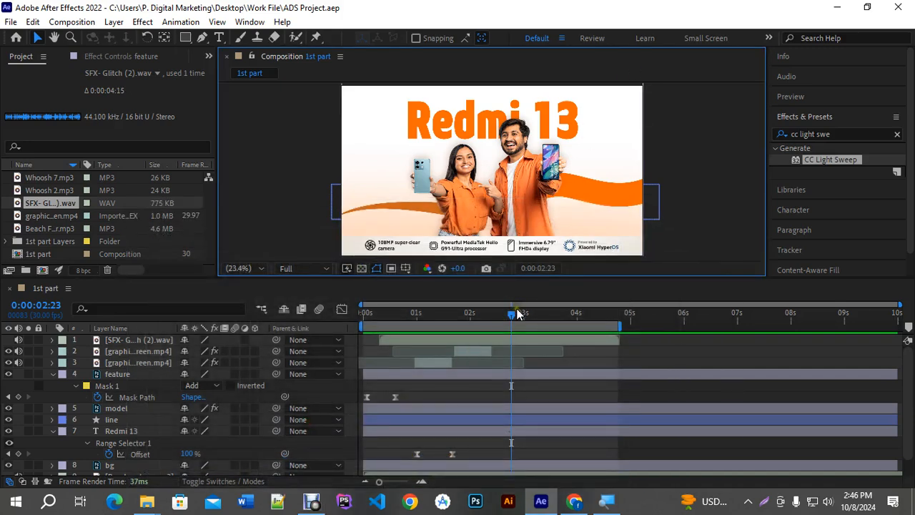
Step: Switch to the Work File folder in File Explorer, review all source files in its Project subfolder, and return to After Effects
drag(517, 315, 466, 335)
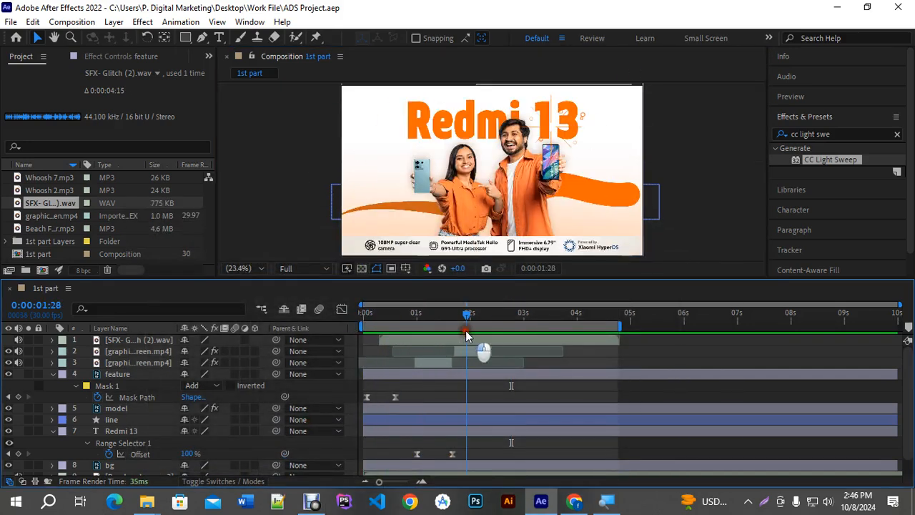
mouse_move(147, 500)
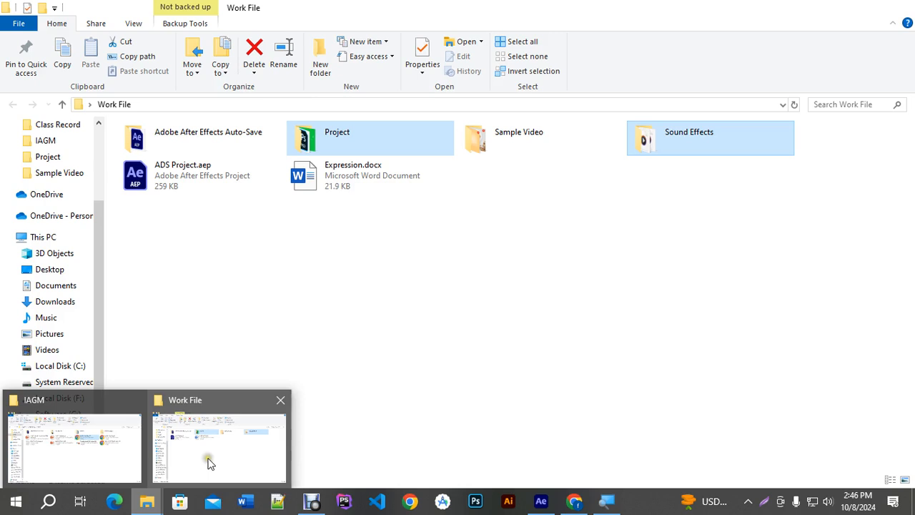
click(208, 463)
double_click(337, 137)
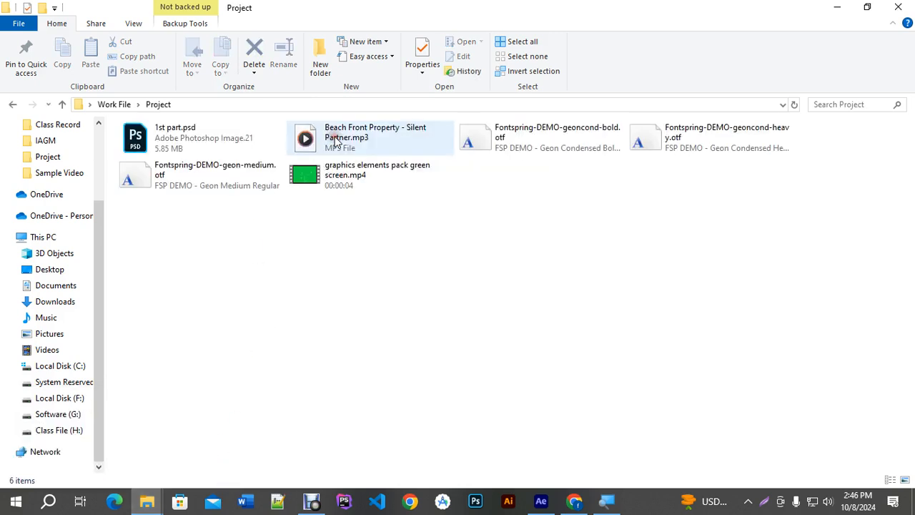
drag(847, 267, 169, 141)
drag(858, 254, 147, 131)
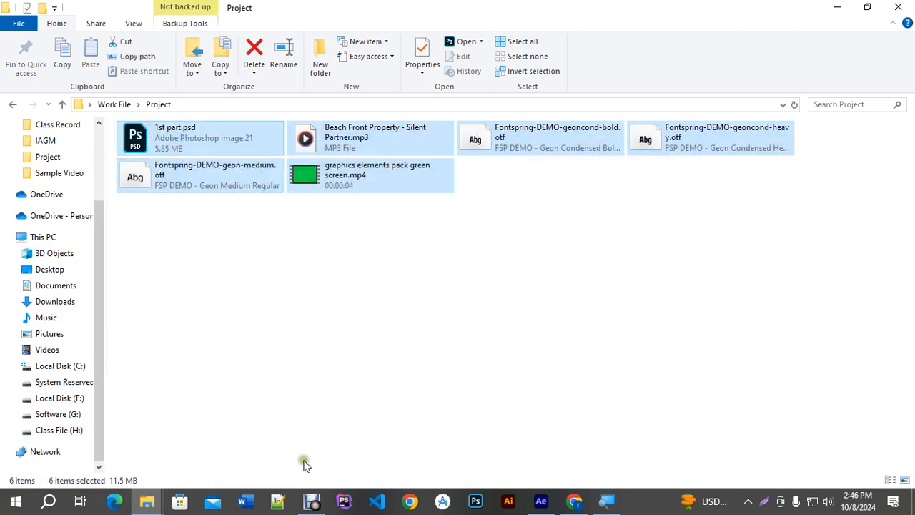
click(532, 504)
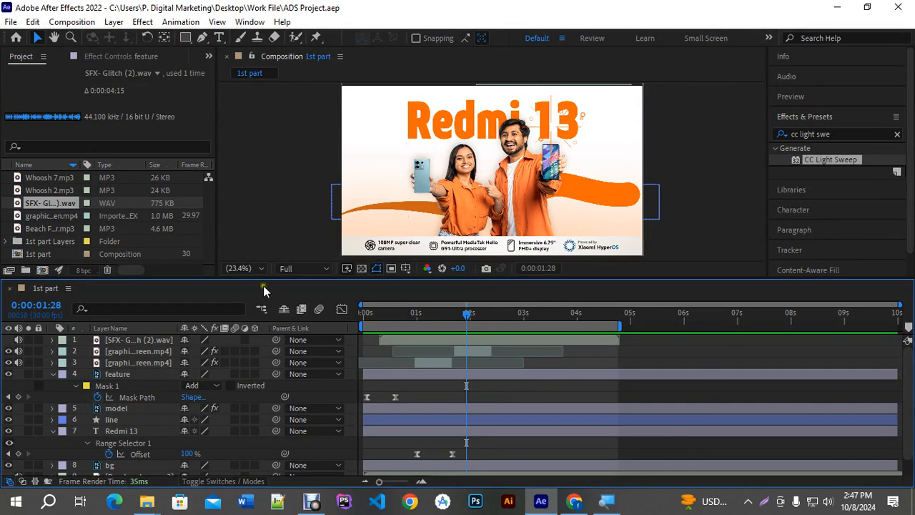
Step: Collapse the feature and Redmi 13 layers, and scrub the composition back to 0:00:01:05
click(52, 375)
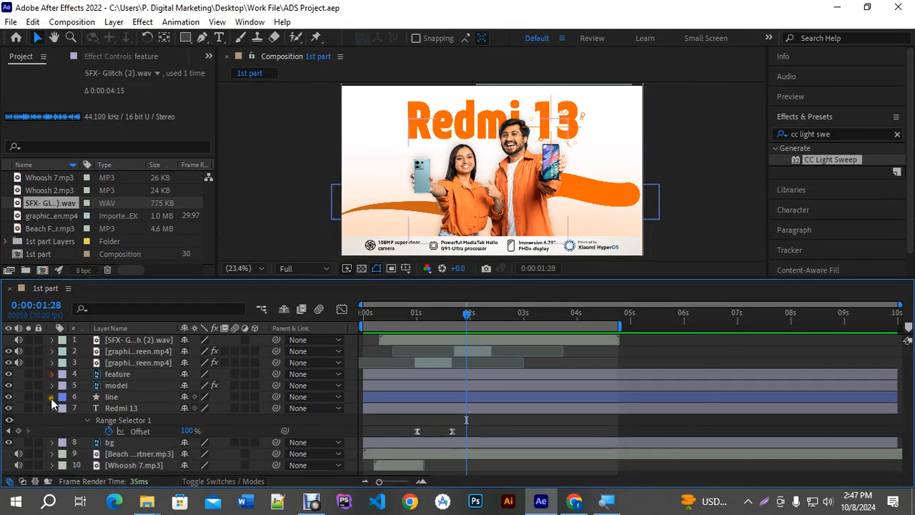
click(53, 408)
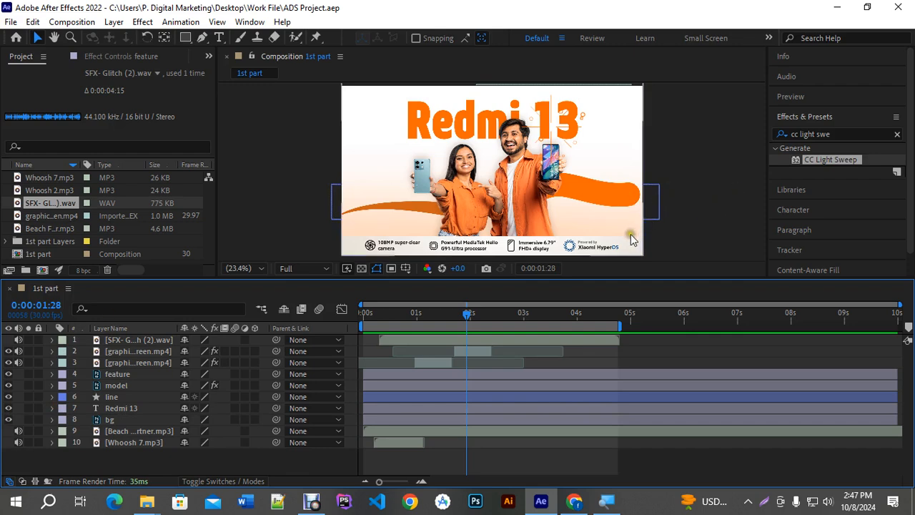
drag(469, 314, 425, 314)
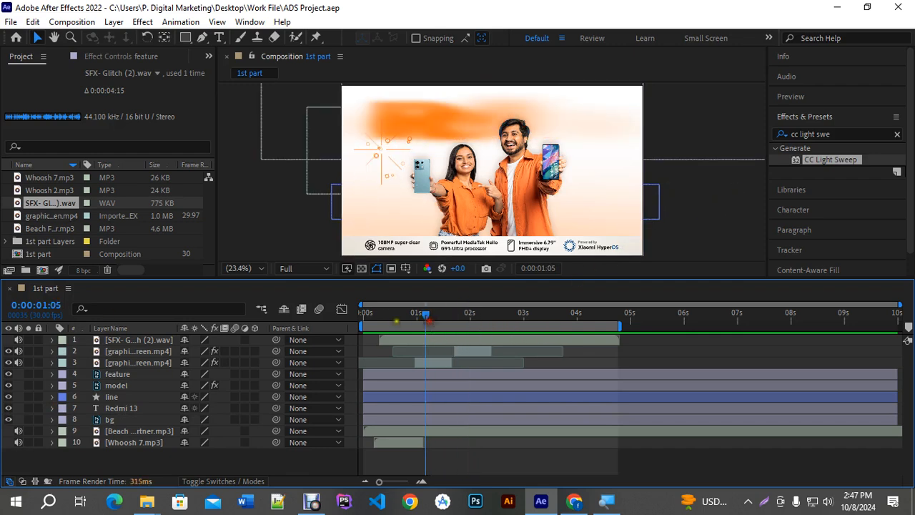
Step: Create a new composition at 1280 x 720 px, 30 frames per second, lasting 10 seconds, with a white background
click(42, 269)
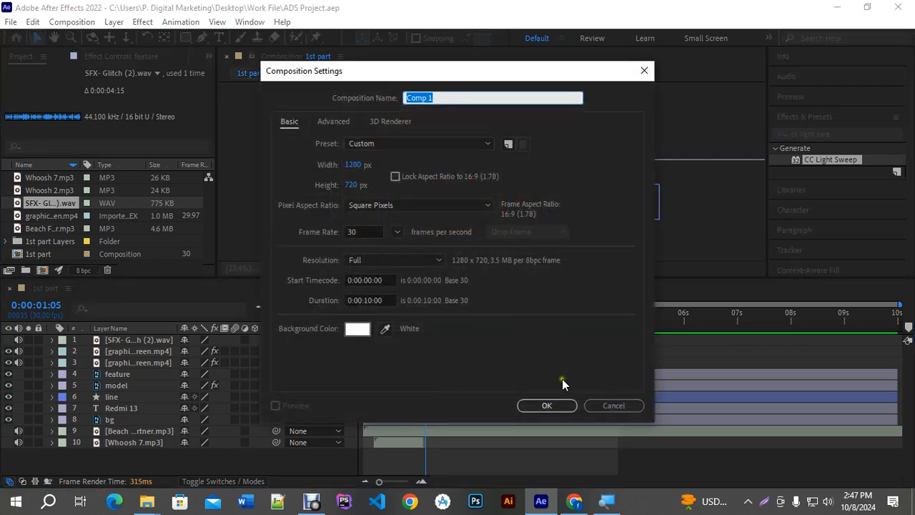
click(548, 404)
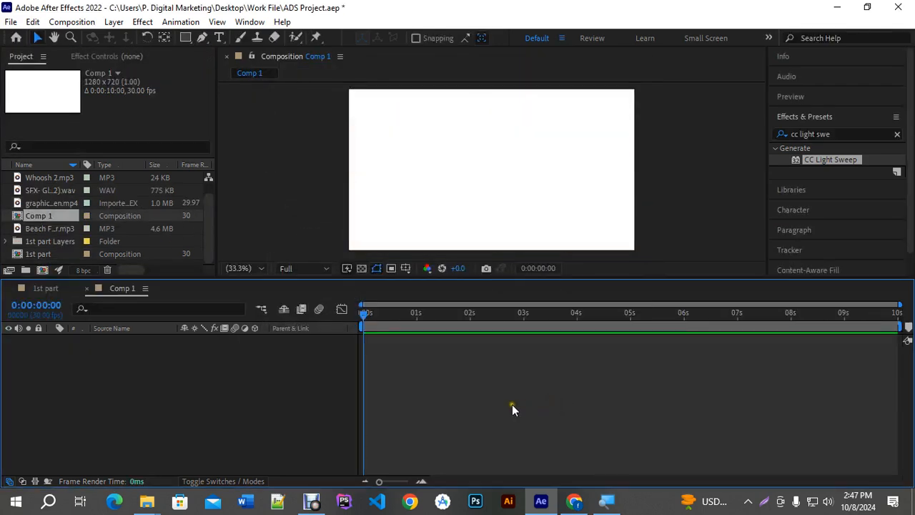
Step: Play the graphics elements pack green screen clip from the Project folder in Media Player, close it, and return to After Effects
click(35, 203)
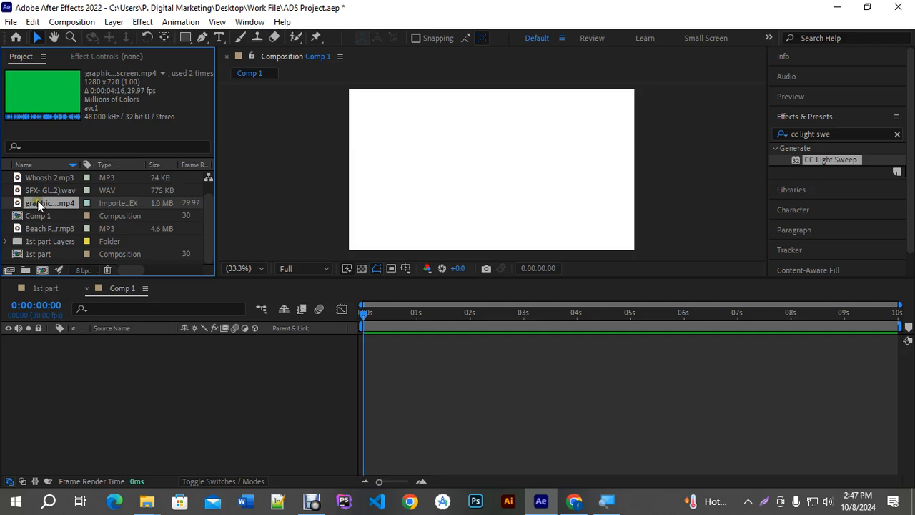
mouse_move(161, 506)
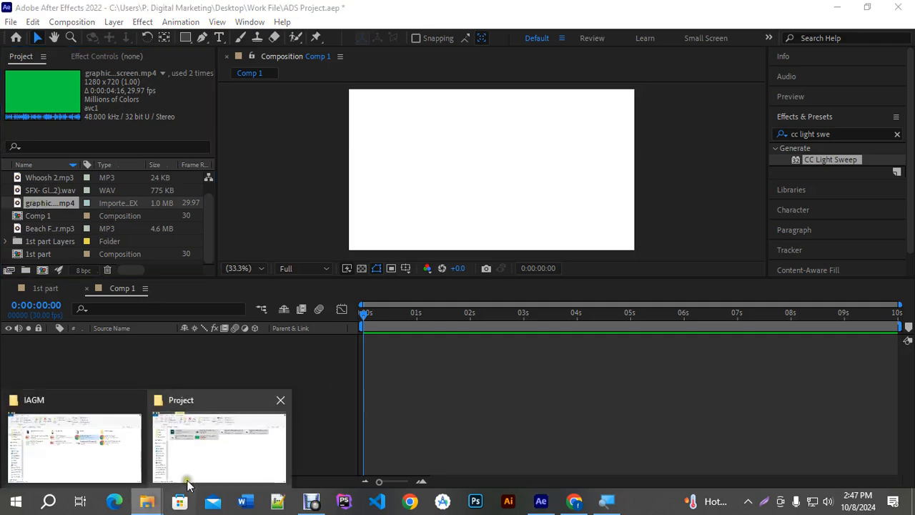
click(204, 463)
click(427, 320)
double_click(324, 172)
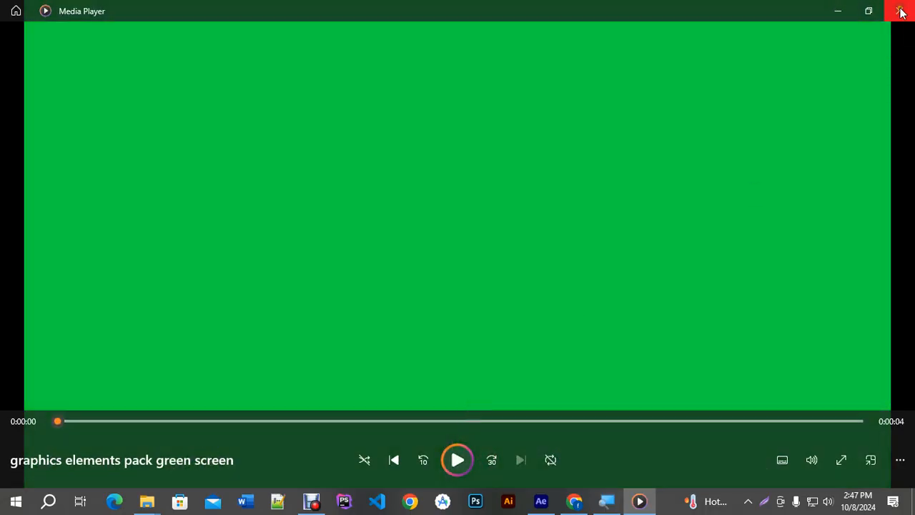
click(900, 12)
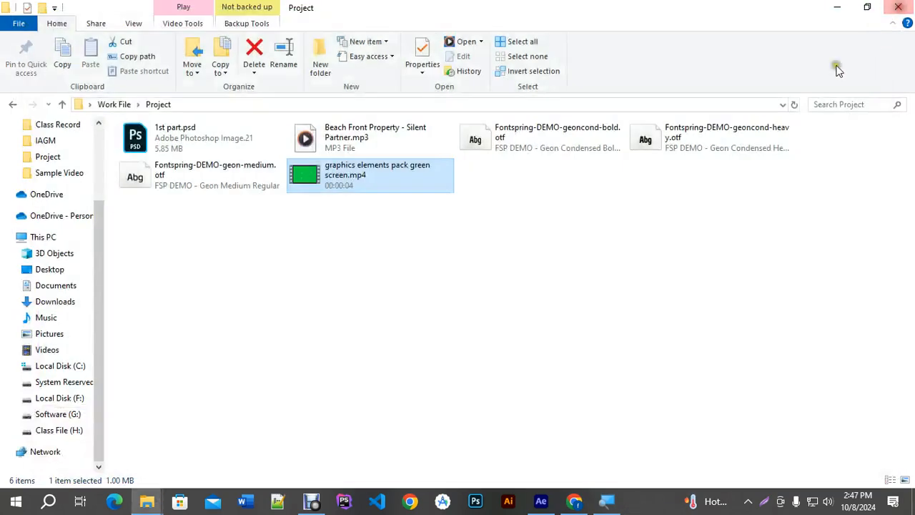
click(540, 500)
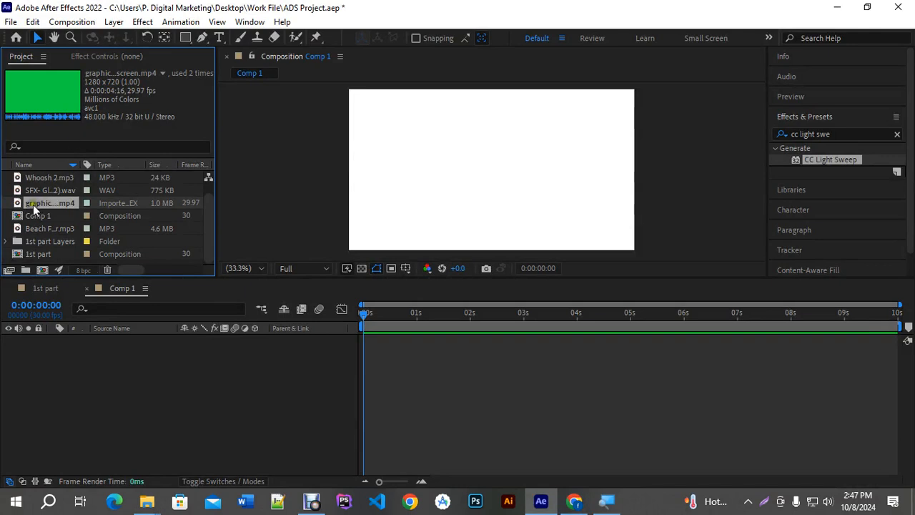
drag(32, 205, 397, 354)
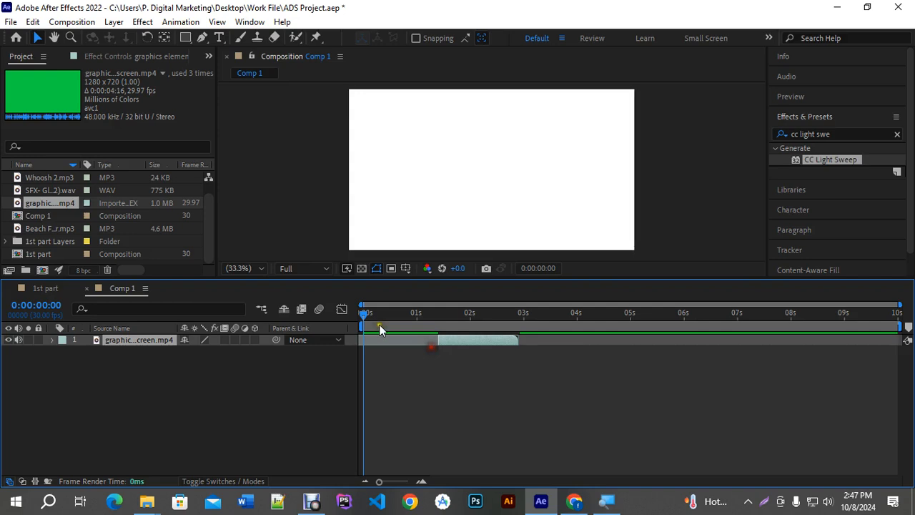
drag(379, 321, 454, 318)
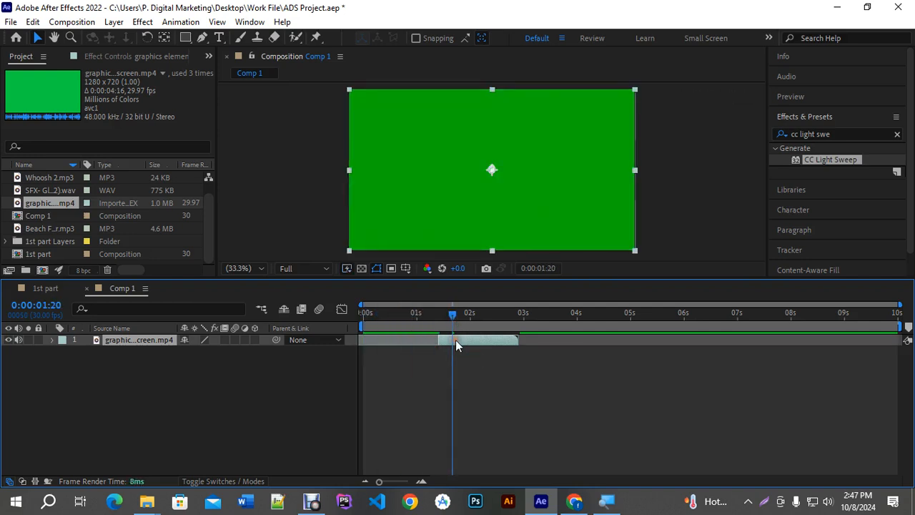
key(Delete)
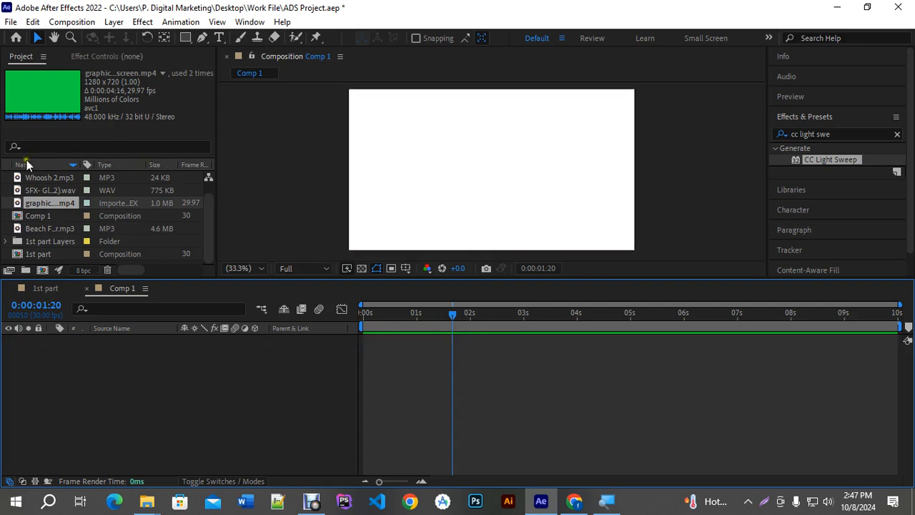
Step: Add the green screen graphics clip to Comp 1, restore its full length, and start it just after 0:00:01:20
drag(27, 205, 129, 359)
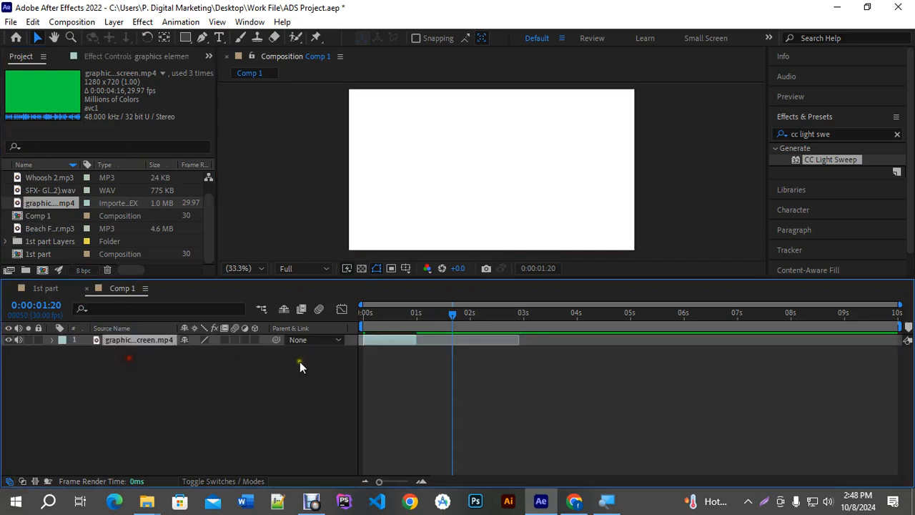
drag(399, 340, 576, 348)
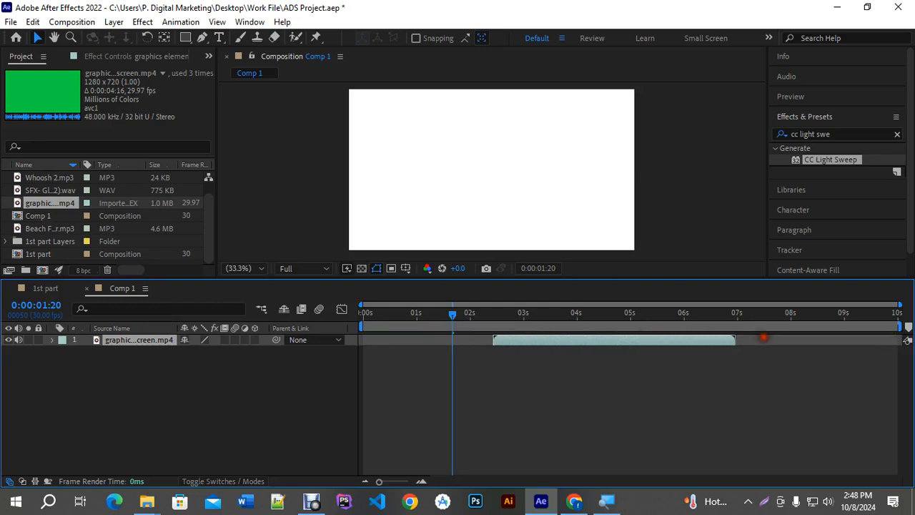
drag(571, 342, 533, 340)
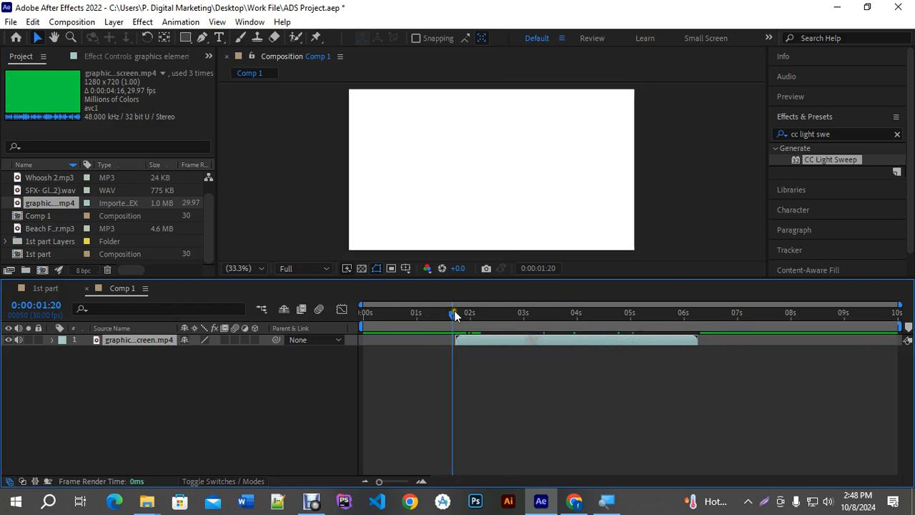
Step: Trim the start of the green screen clip to 0:00:03:11
drag(453, 312, 548, 337)
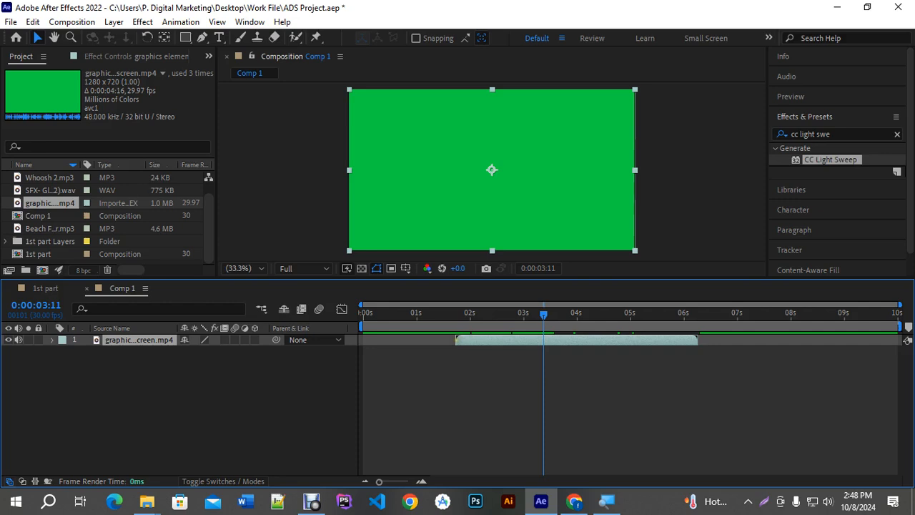
drag(457, 339, 545, 340)
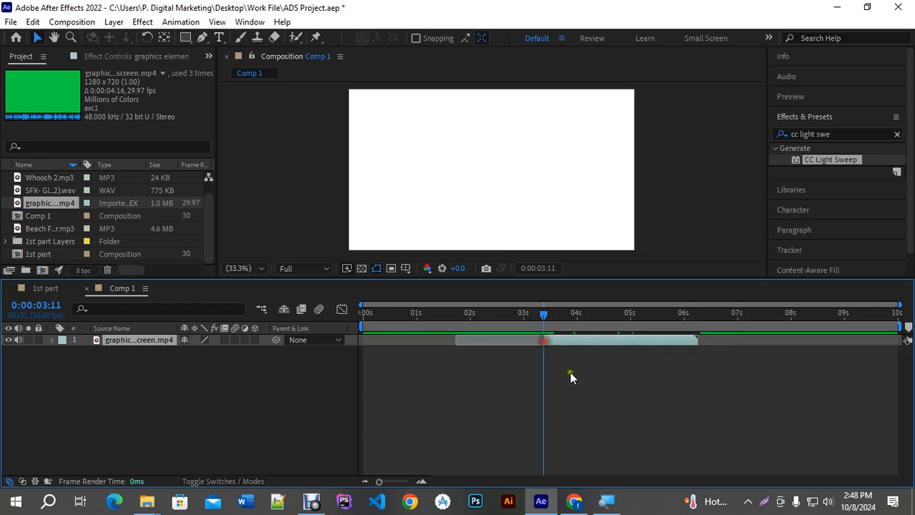
Step: Trim the end of the green screen clip to 0:00:04:12 and move the trimmed section to the start of Comp 1
drag(558, 305, 600, 323)
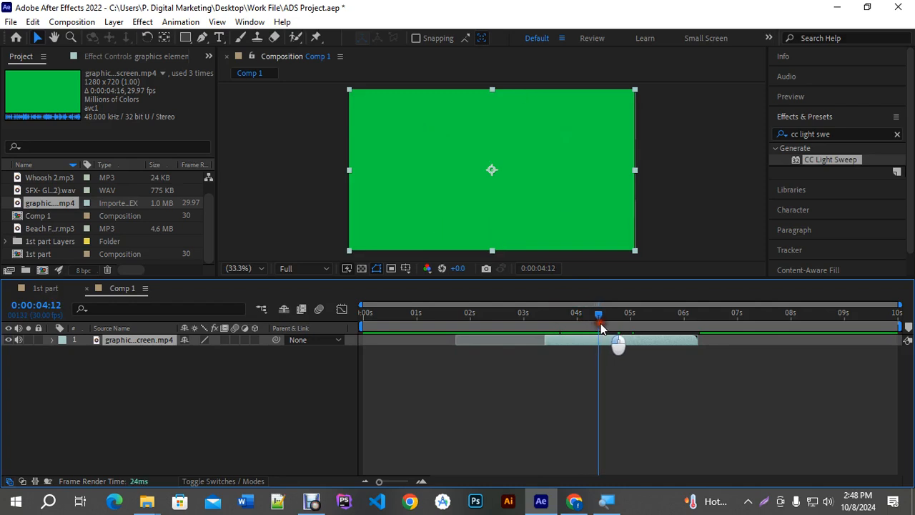
drag(689, 339, 604, 339)
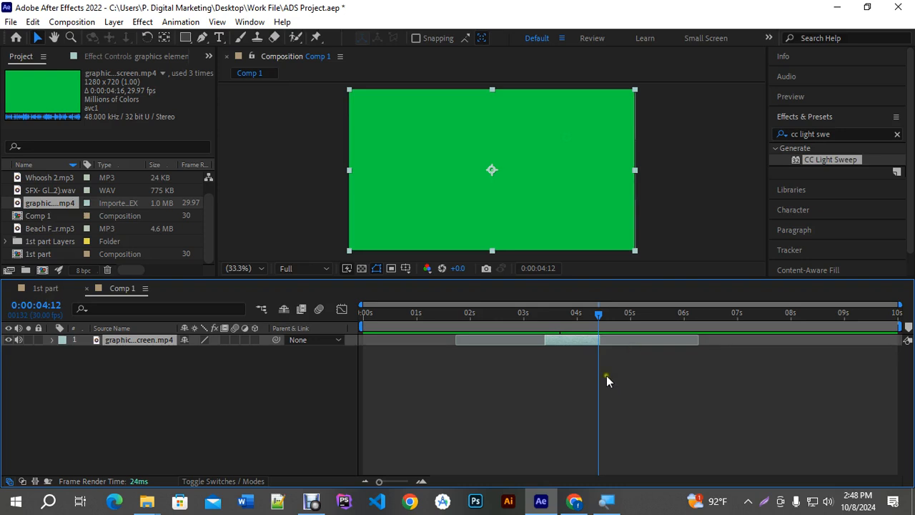
drag(575, 340, 390, 335)
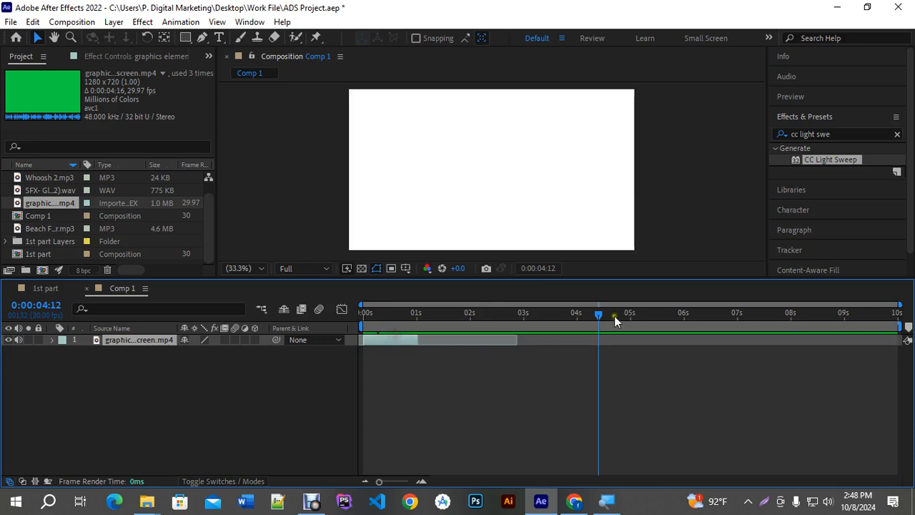
Step: Apply the Keylight (1.2) effect to the green screen clip, with the graphics burst in view at 0:00:00:12
drag(593, 313, 381, 315)
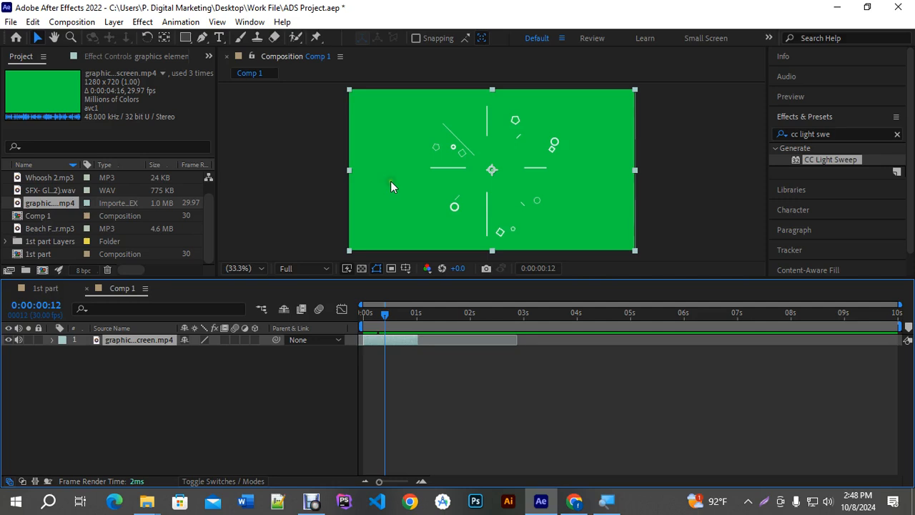
click(837, 134)
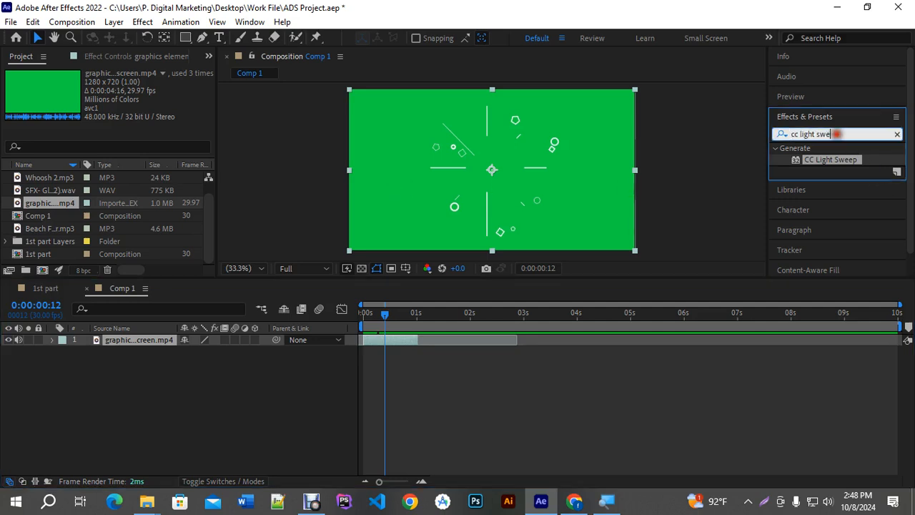
text(key)
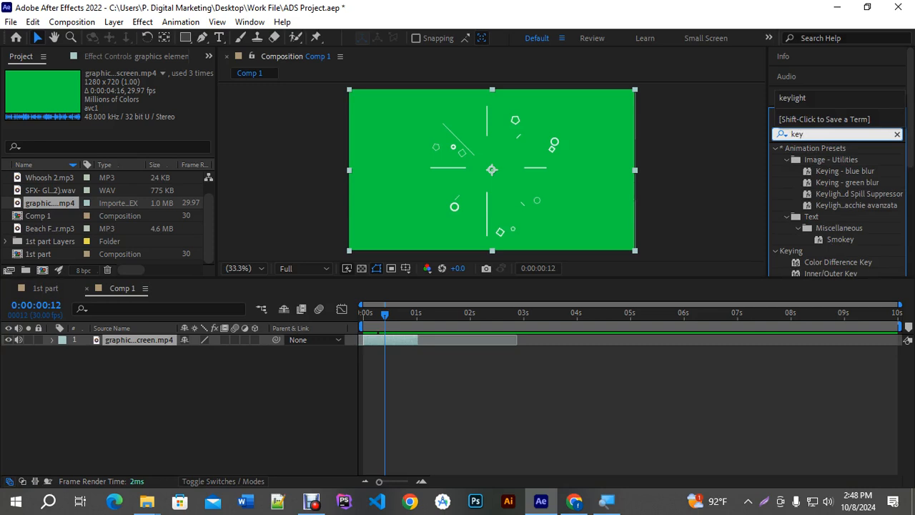
text(li)
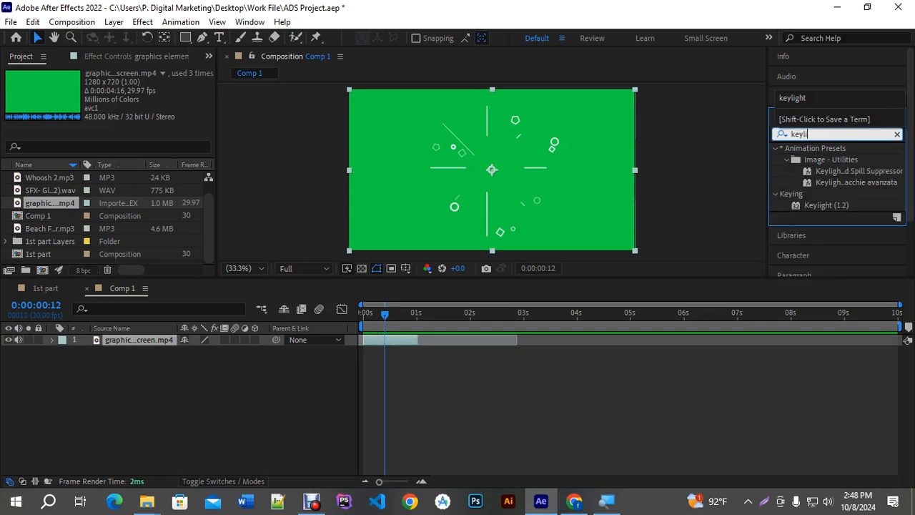
text(h)
key(BackSpace)
key(BackSpace)
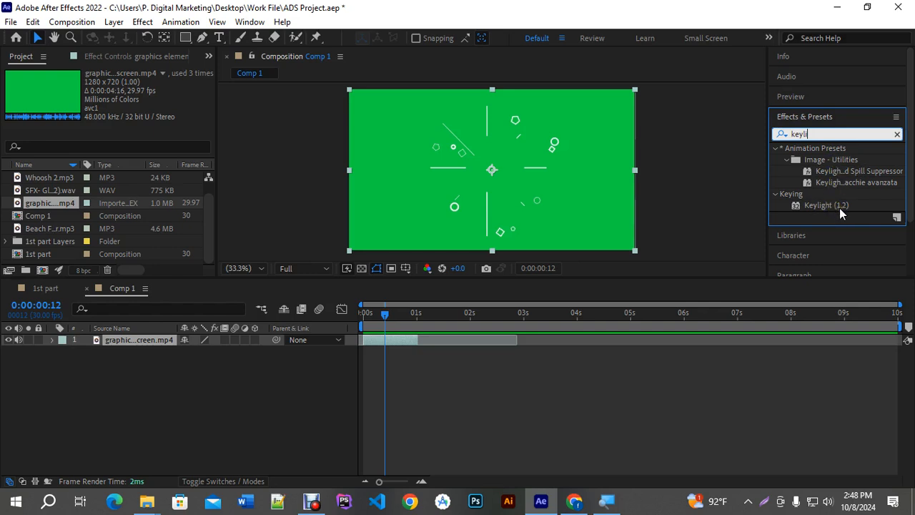
drag(839, 208, 557, 189)
double_click(811, 205)
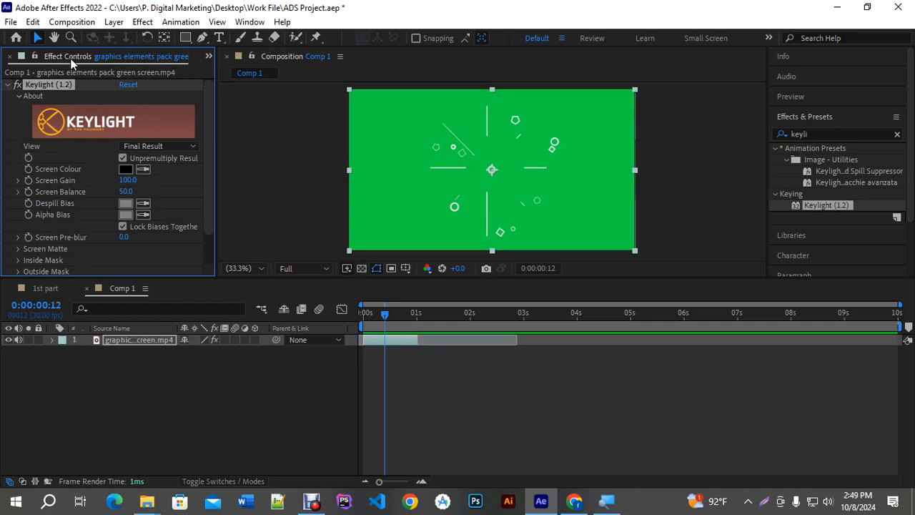
click(244, 23)
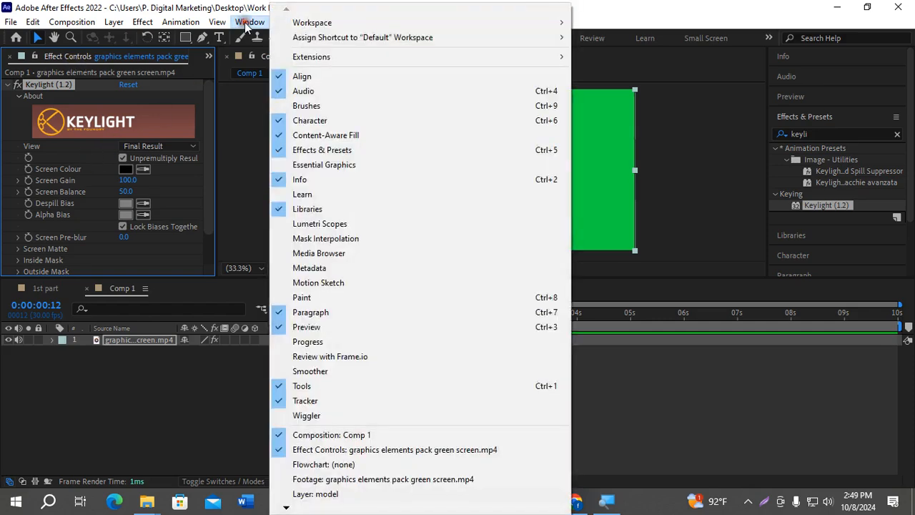
click(244, 23)
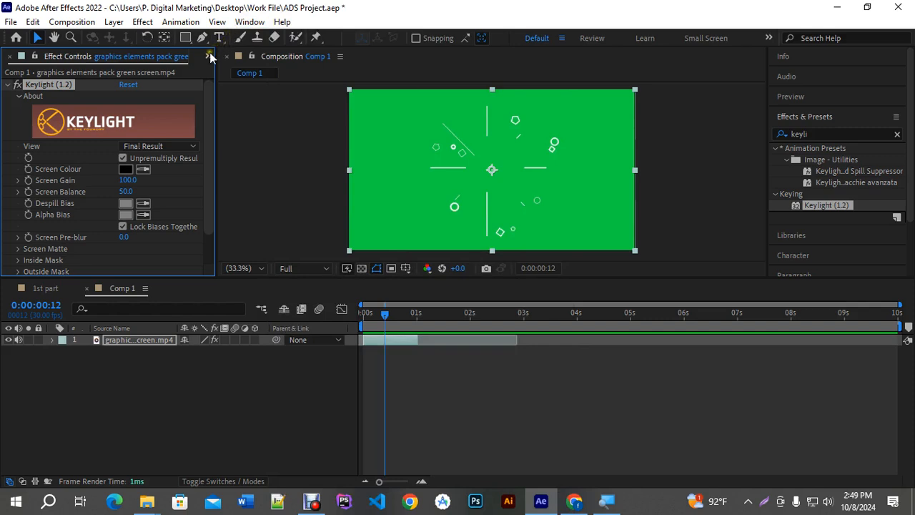
click(209, 55)
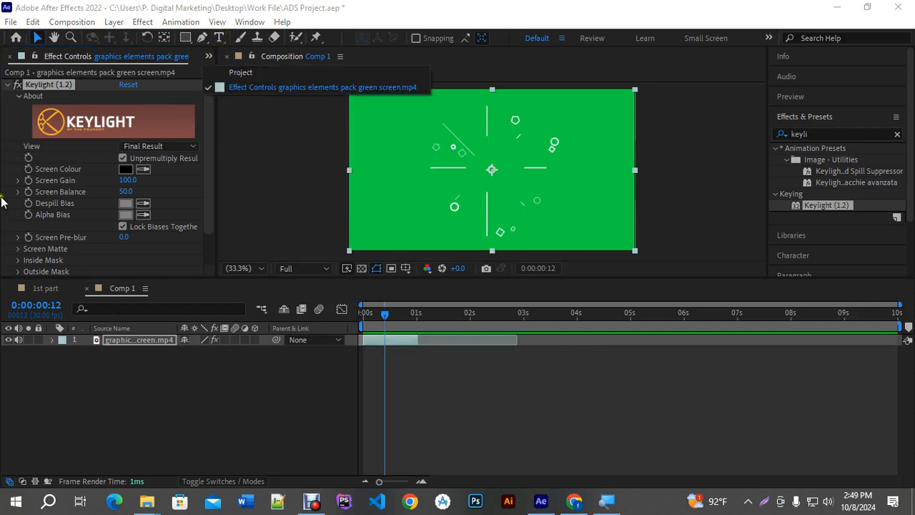
click(250, 22)
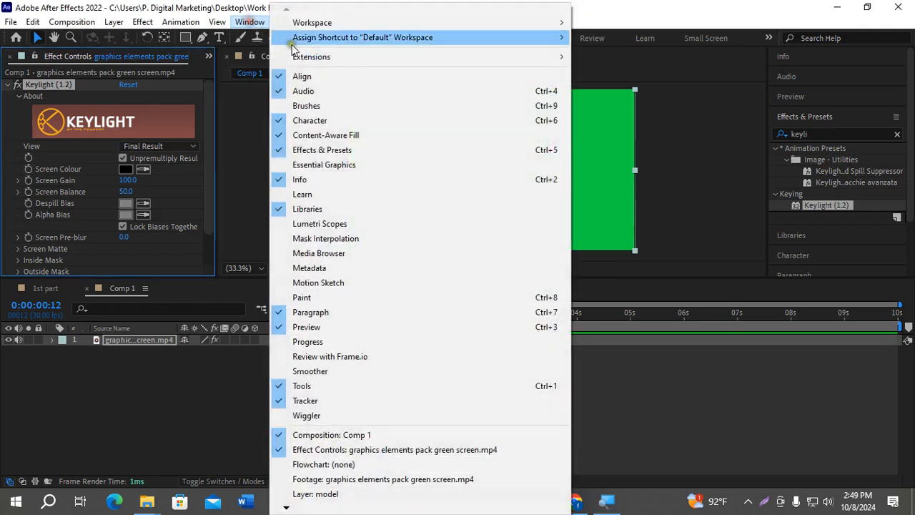
mouse_move(305, 24)
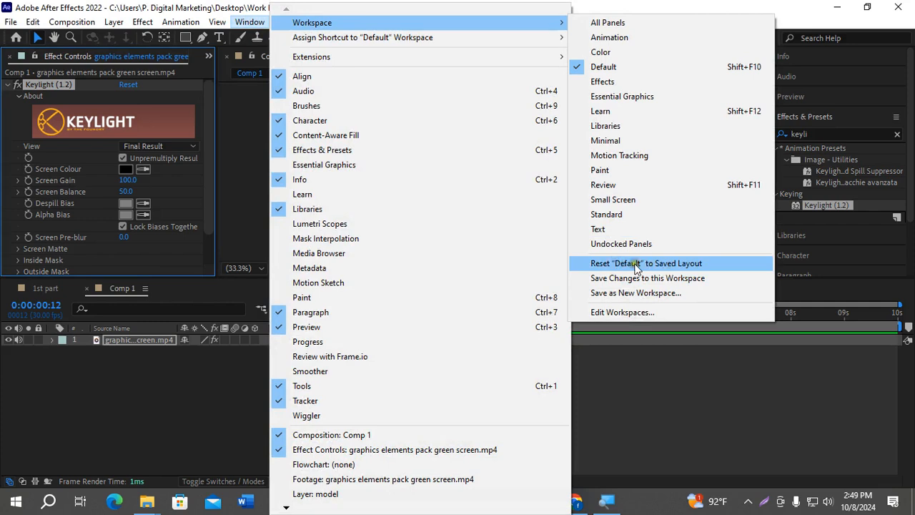
click(780, 6)
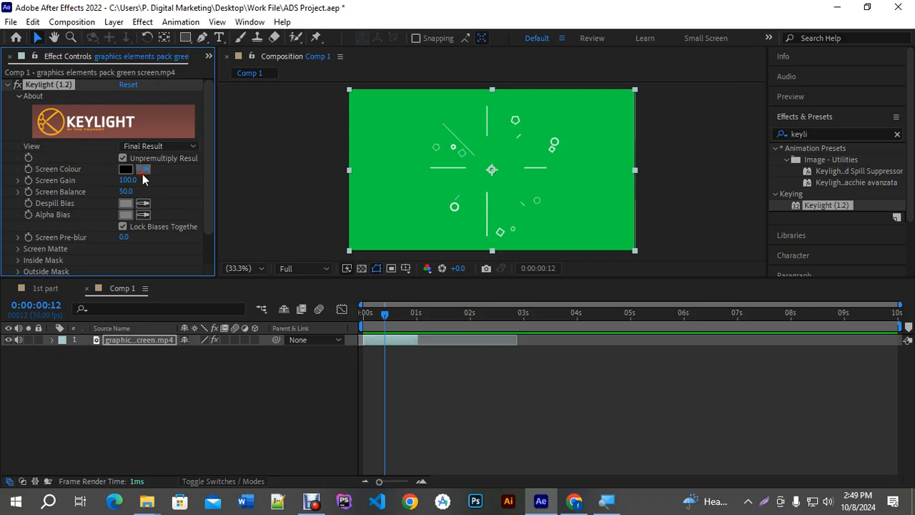
Step: Sample the green background as Keylight's Screen Colour and scrub the burst to check the key
click(406, 130)
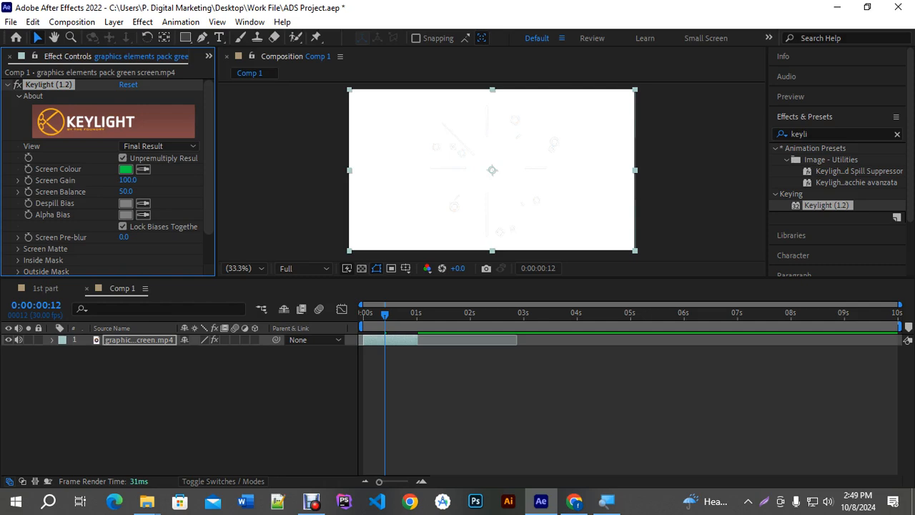
click(391, 314)
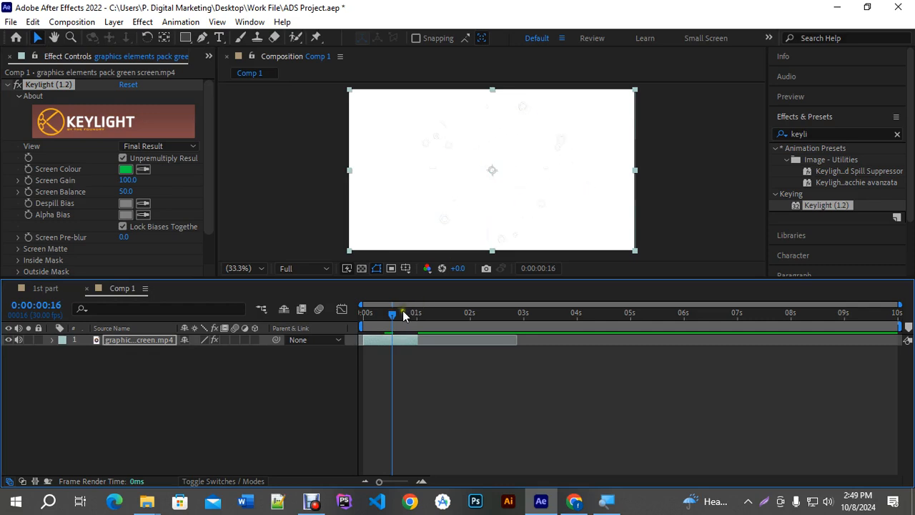
mouse_move(397, 313)
mouse_down()
mouse_move(374, 314)
mouse_move(383, 317)
mouse_up()
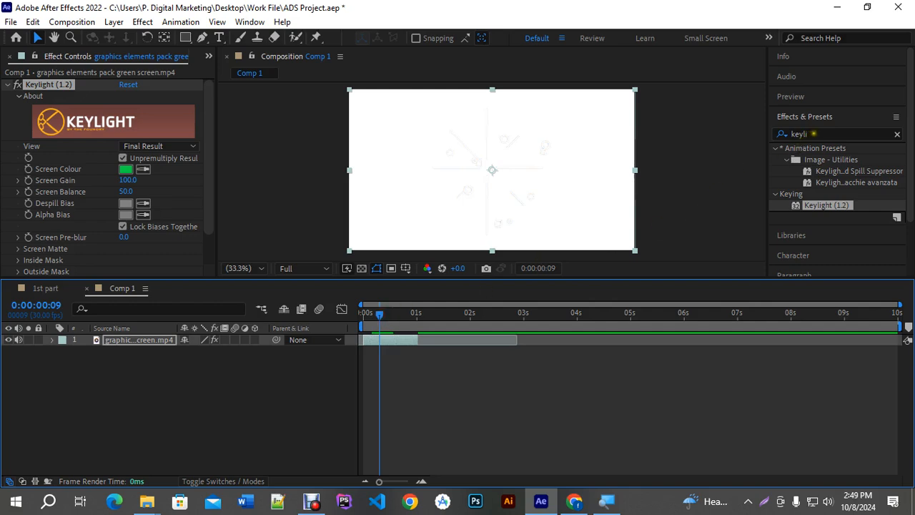
Step: Find the Fill effect and apply it to the keyed graphics clip
click(820, 133)
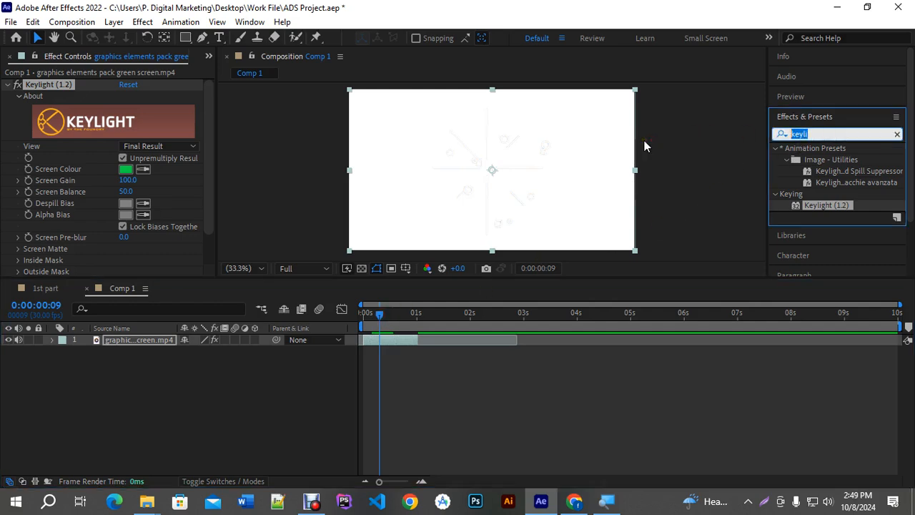
text(fill)
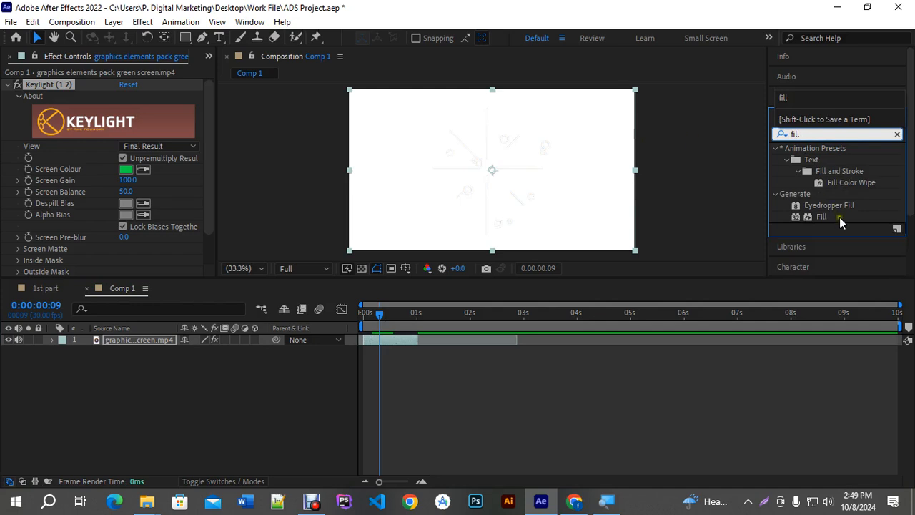
double_click(822, 217)
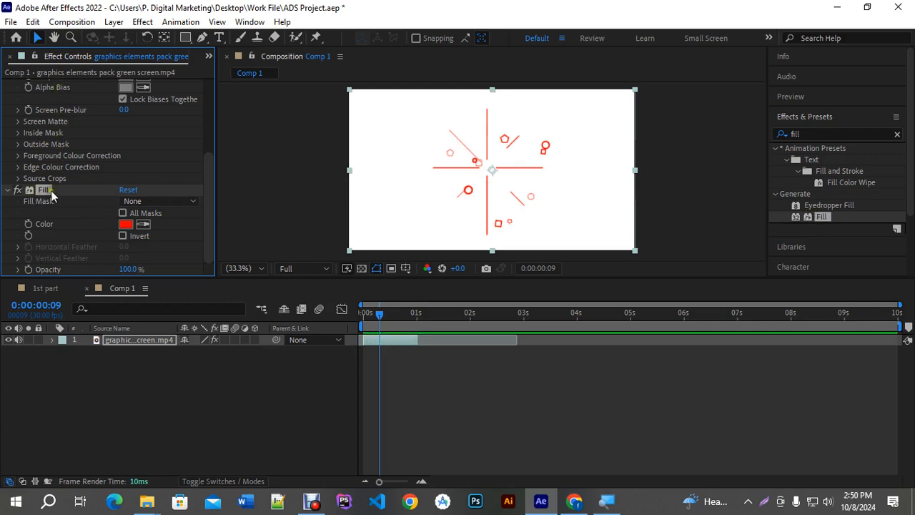
Step: Try a blue for the Fill color, settling on the red FB1D1D
click(125, 228)
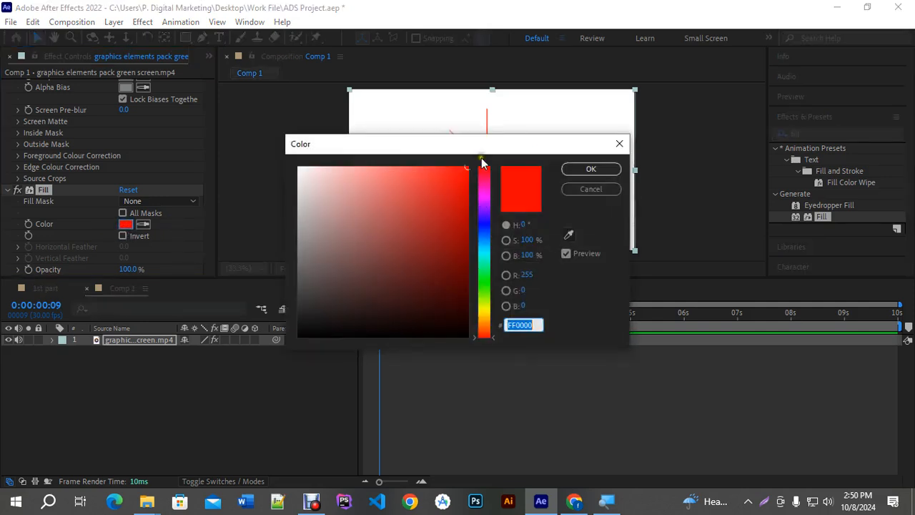
drag(481, 155, 642, 229)
click(647, 305)
click(602, 269)
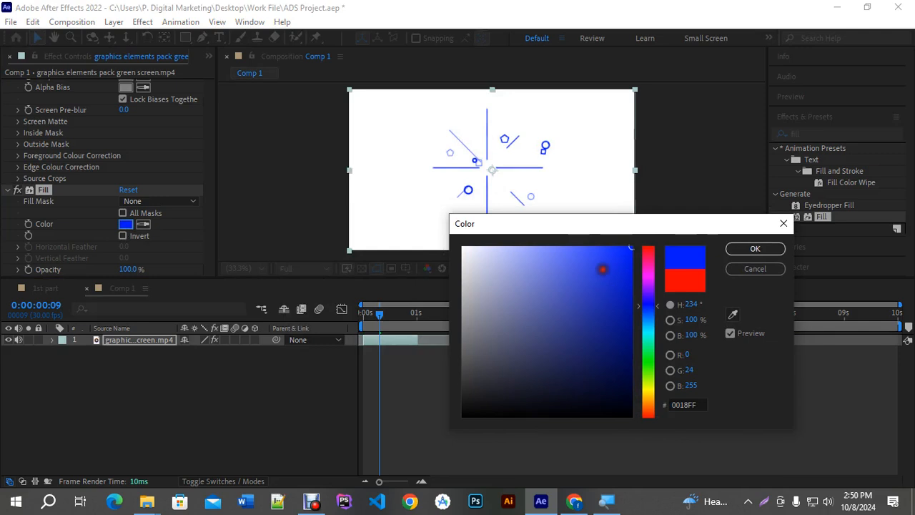
drag(654, 374, 667, 434)
click(613, 249)
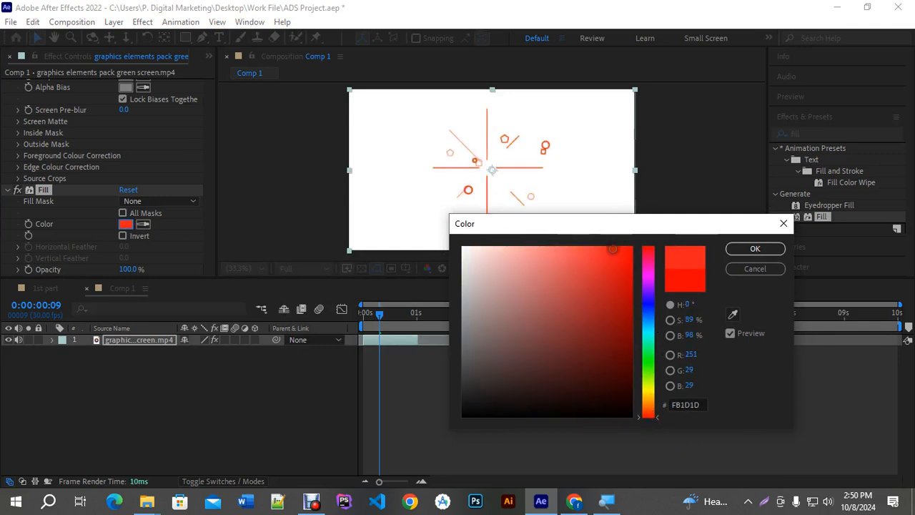
click(755, 248)
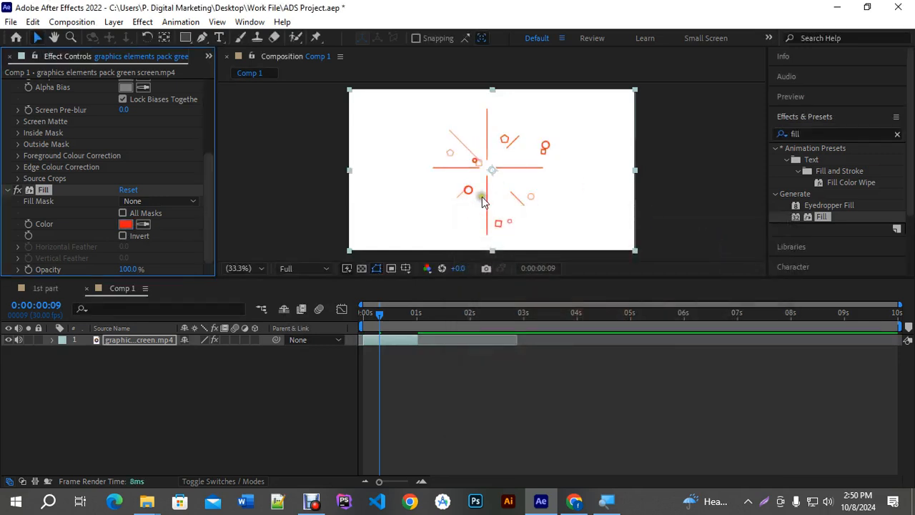
Step: Scale the graphics clip down to 38% and place it in the left part of the frame at mid-height
key(s)
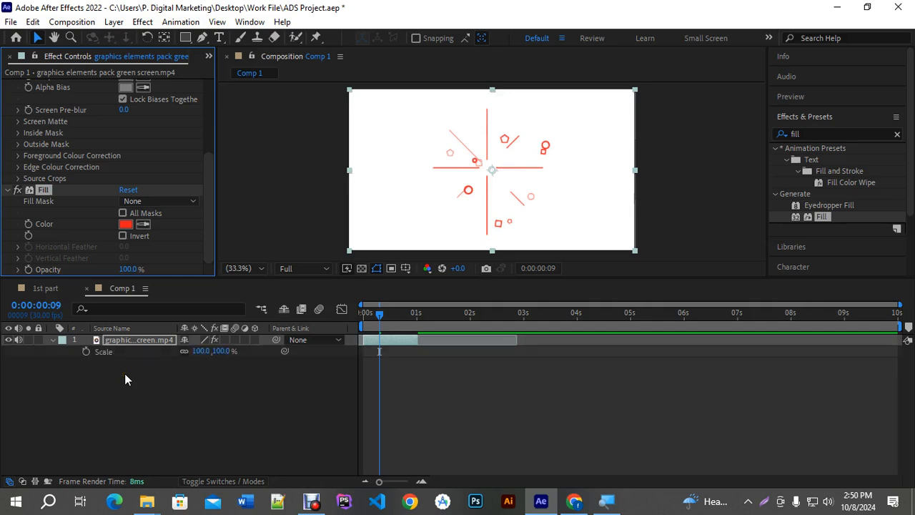
drag(199, 349, 177, 355)
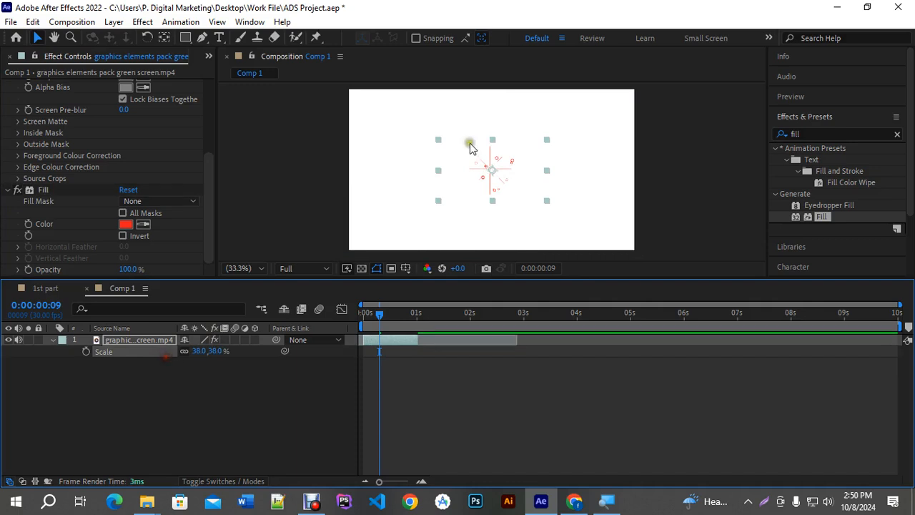
drag(500, 152, 414, 156)
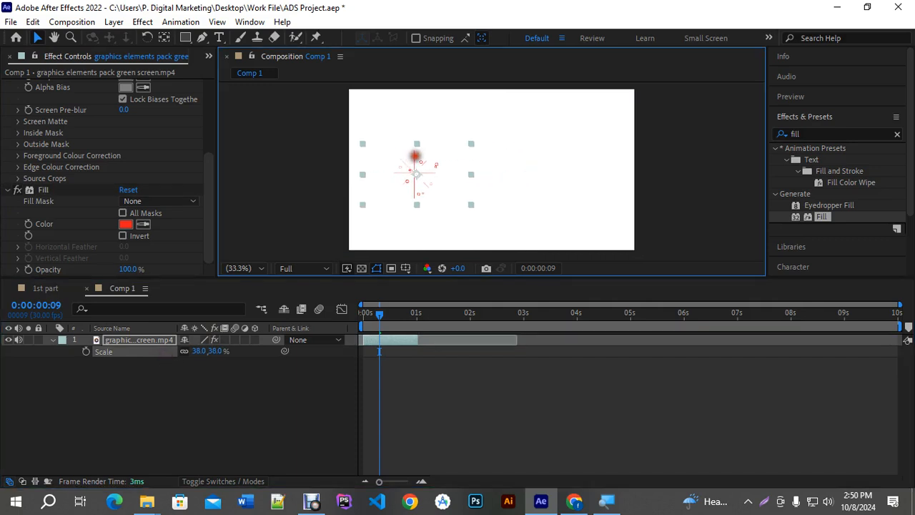
Step: Duplicate the graphics layer and shift the copy about half a second later in the timeline
click(400, 340)
key(ctrl+d)
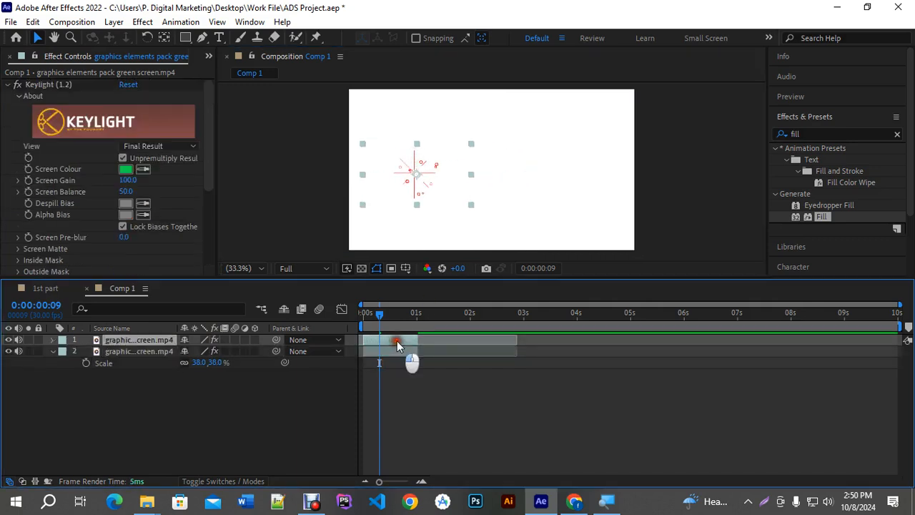
drag(397, 340, 423, 339)
Step: Move the original graphics layer to the upper right of the frame and set its scale to 57%
drag(457, 155, 532, 127)
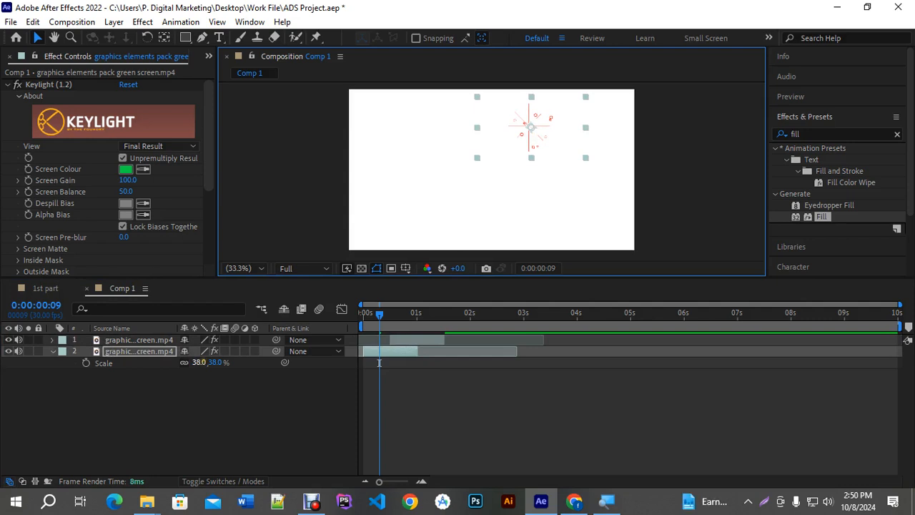
drag(198, 363, 219, 361)
Step: Play Comp 1 from the start, scrub back to 0:00:00:22, and collapse the original layer's properties
drag(380, 314, 317, 321)
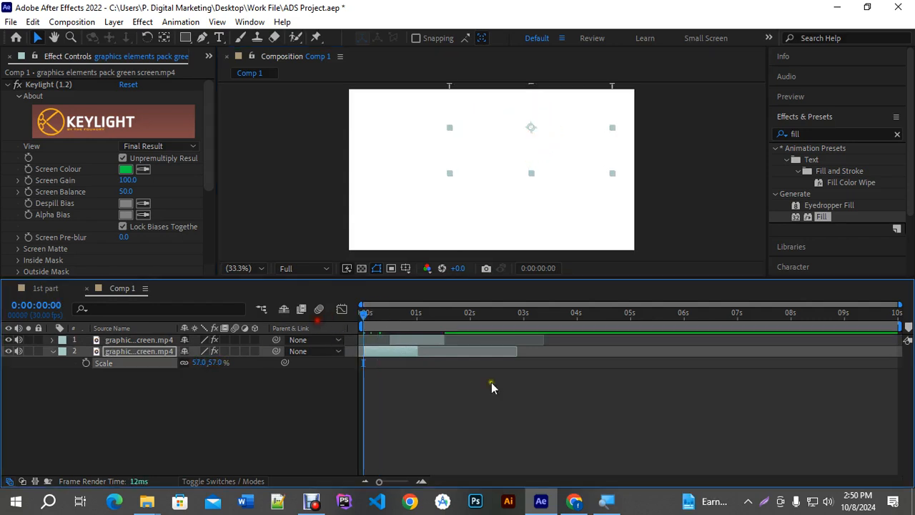
key(space)
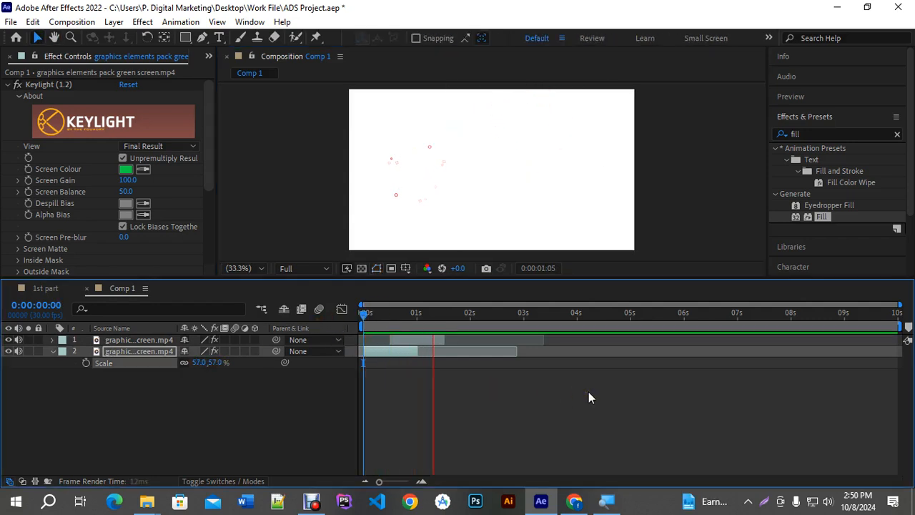
key(space)
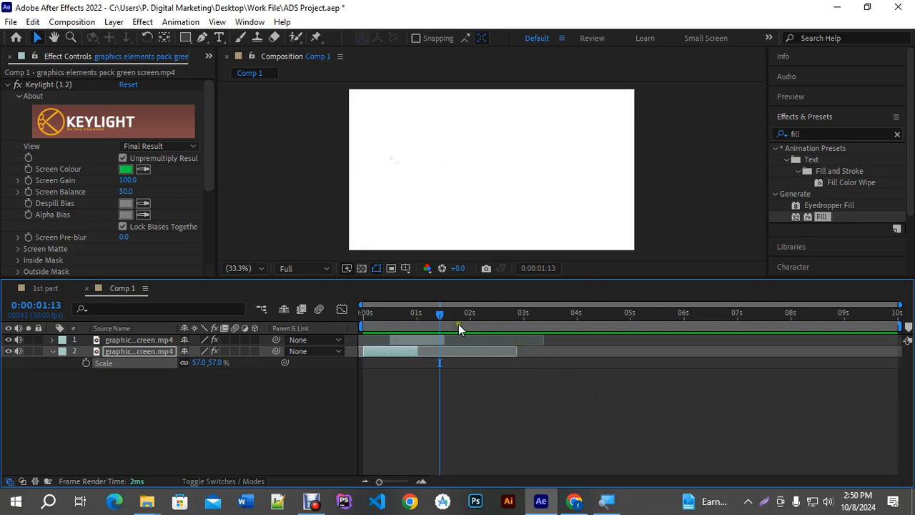
drag(439, 315, 402, 348)
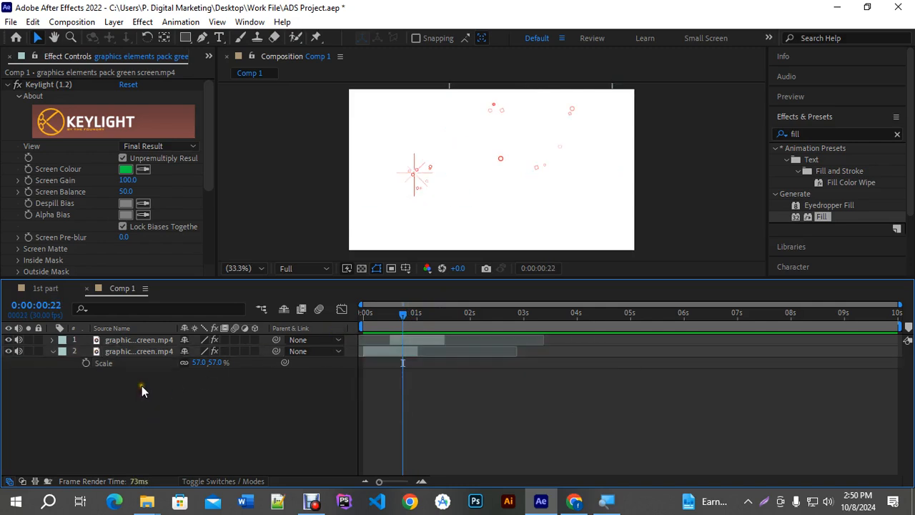
click(52, 351)
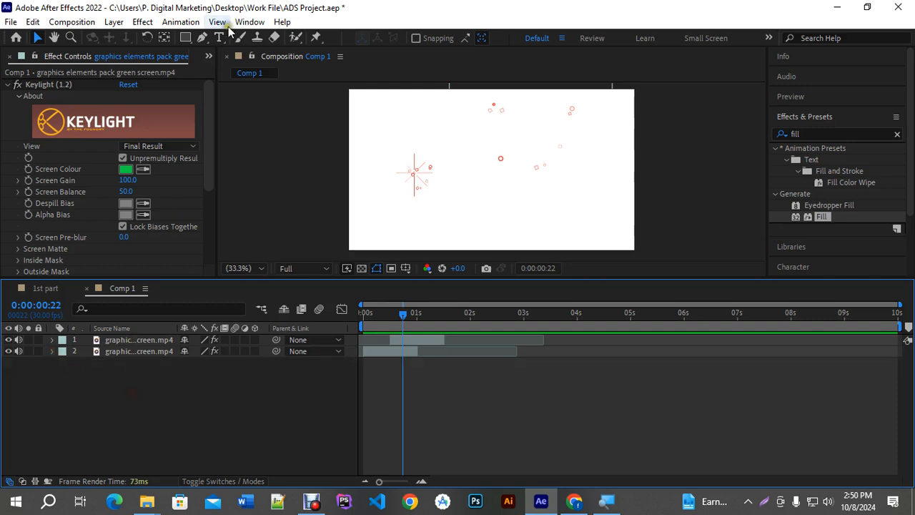
Step: Draw a wavy orange stroke across the frame with the Pen tool, from beyond its left edge to beyond its right edge
click(204, 39)
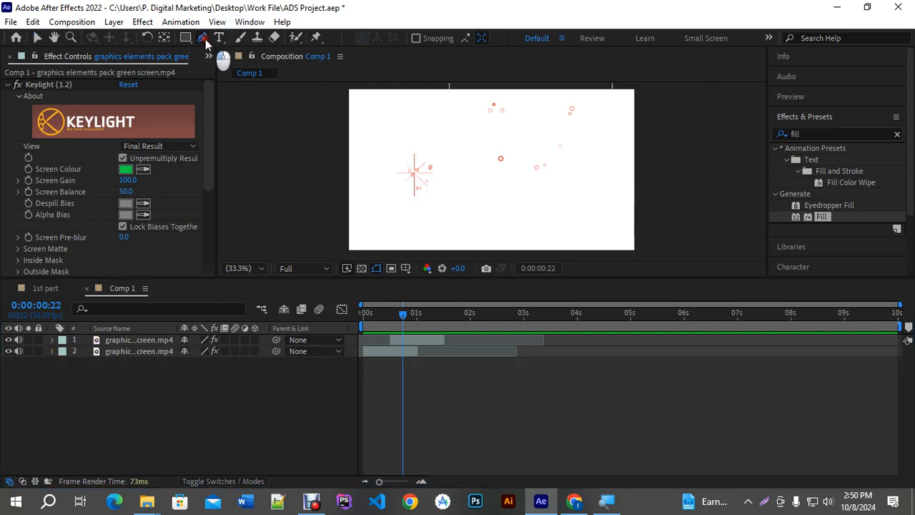
drag(205, 43, 227, 40)
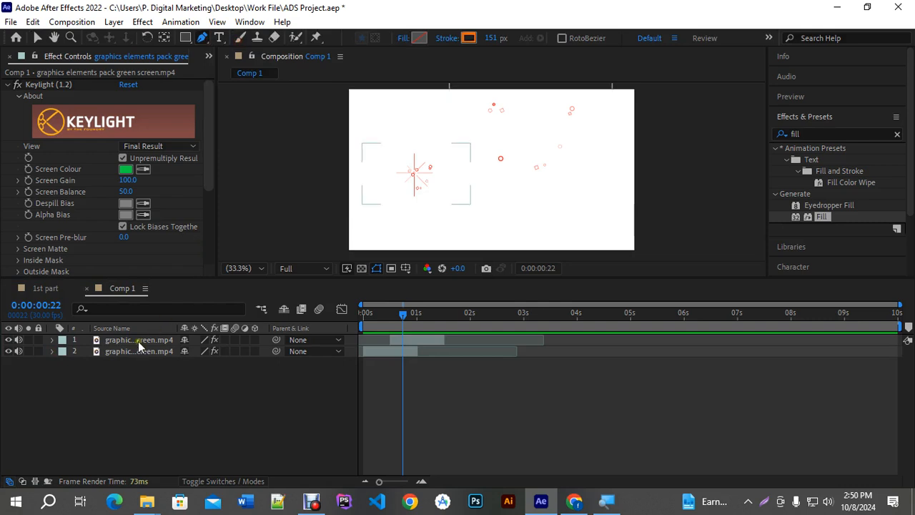
click(138, 342)
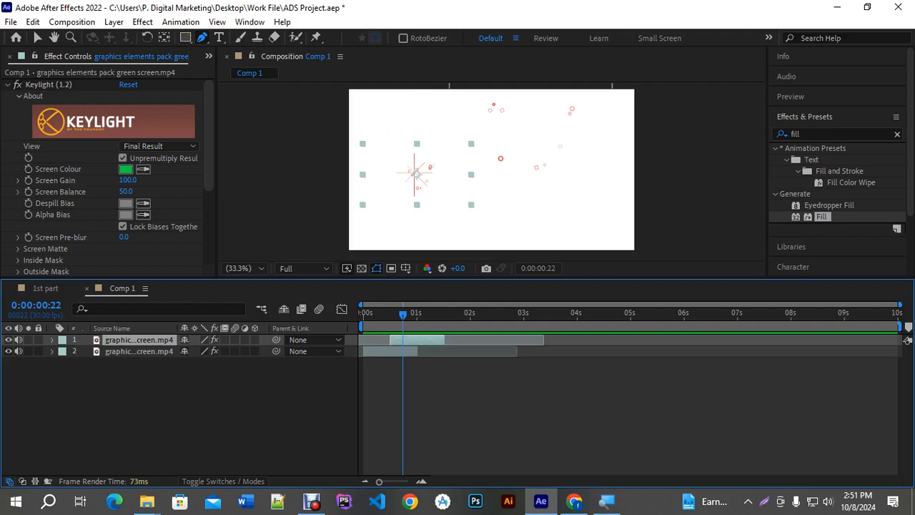
click(319, 395)
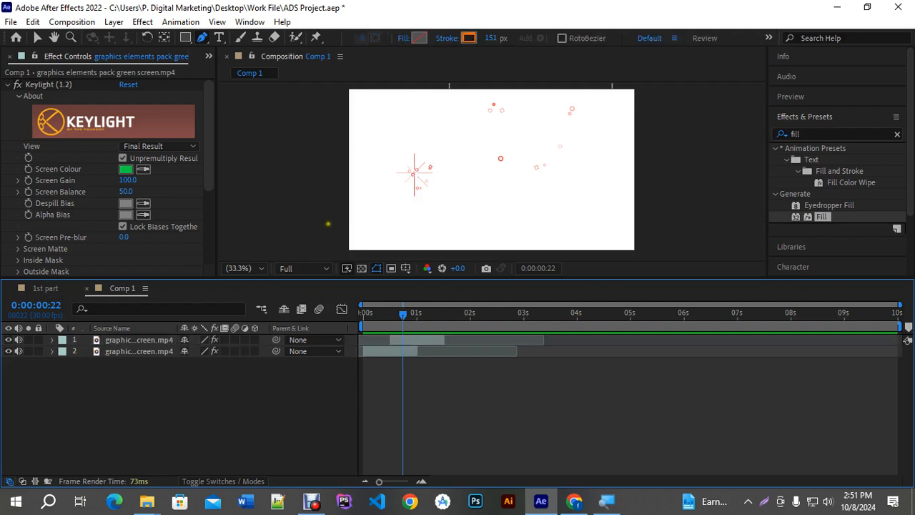
mouse_move(308, 219)
mouse_down()
mouse_move(336, 200)
mouse_move(420, 213)
mouse_up()
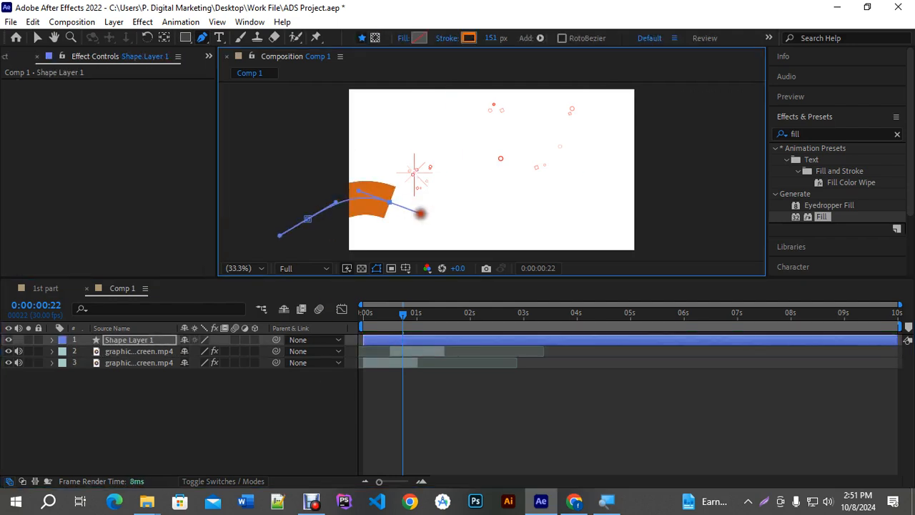
click(500, 178)
drag(502, 177, 522, 157)
drag(665, 186, 732, 236)
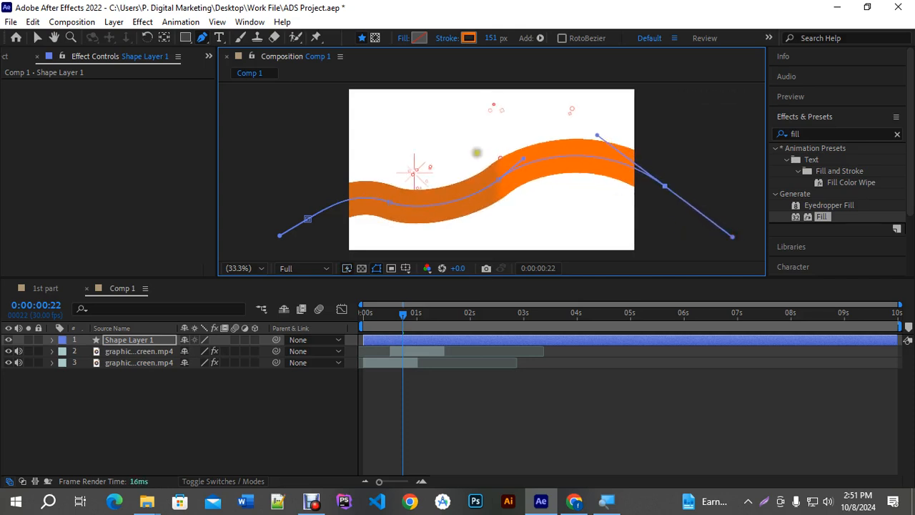
click(38, 38)
click(276, 377)
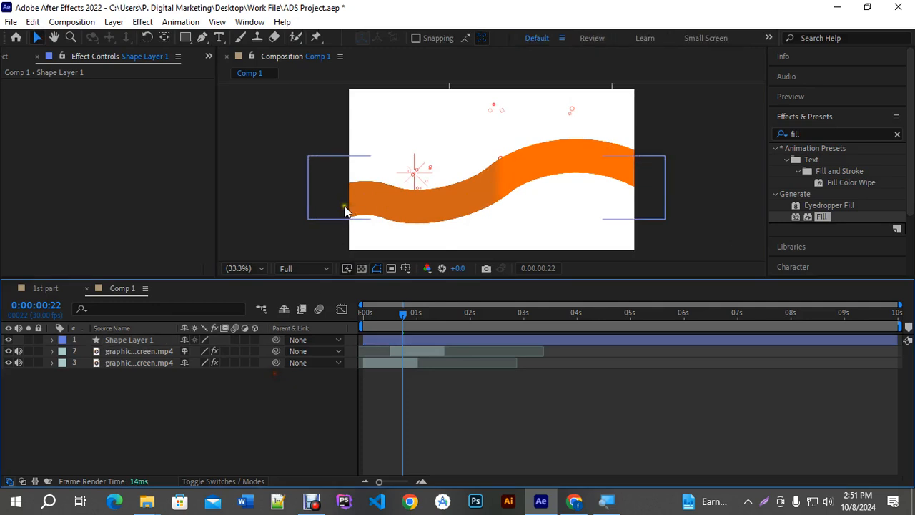
Step: Taper the shape layer's gradient stroke by setting its Taper Start Length to 94%, and collapse the stroke properties
click(344, 210)
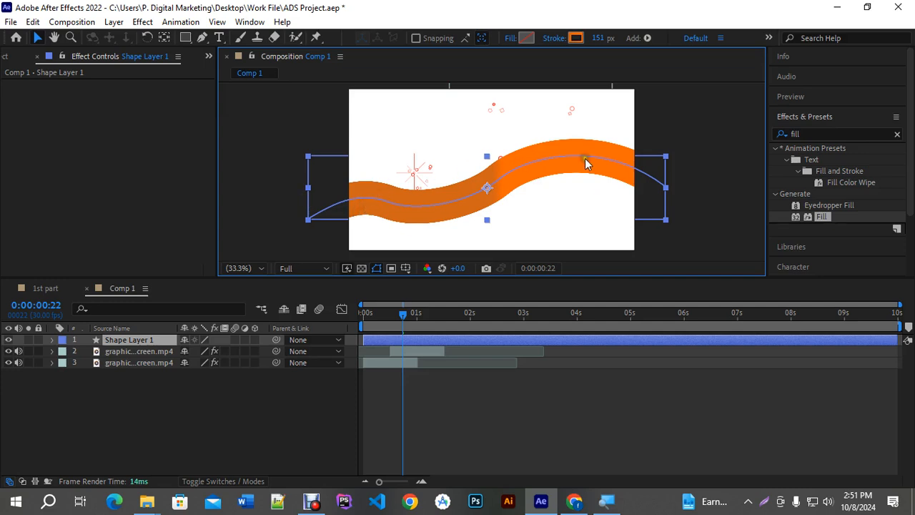
click(52, 341)
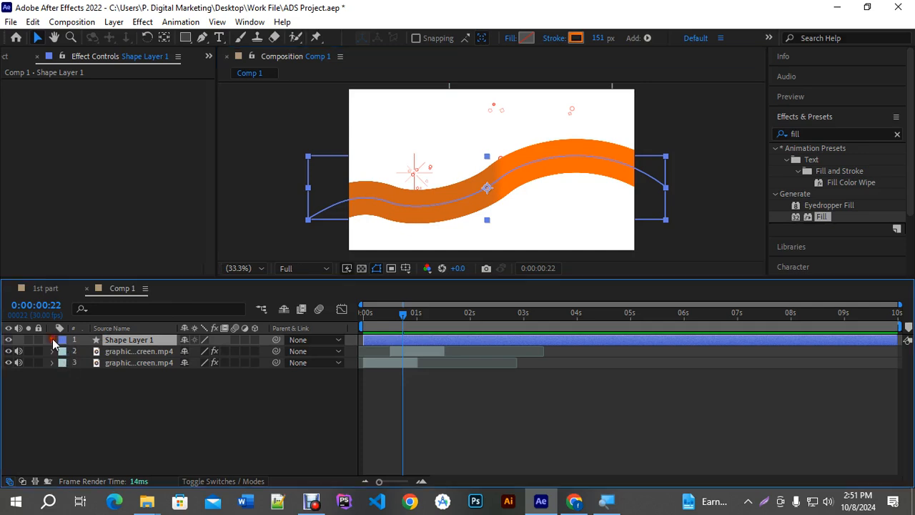
click(64, 352)
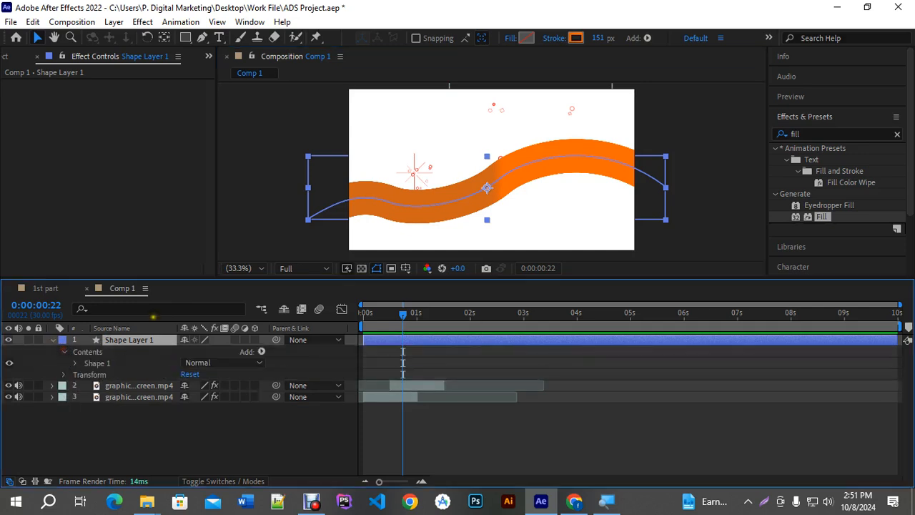
drag(178, 280, 178, 218)
click(74, 303)
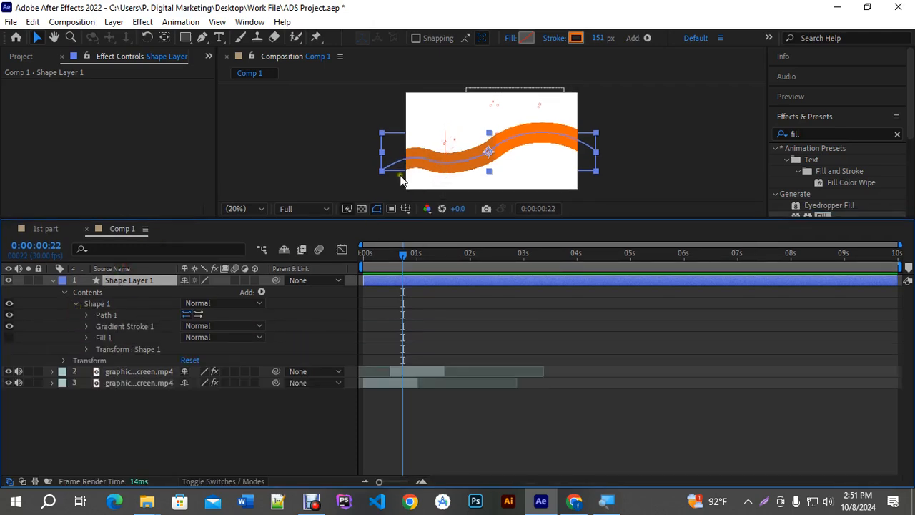
click(89, 326)
scroll(130, 386, down, 2)
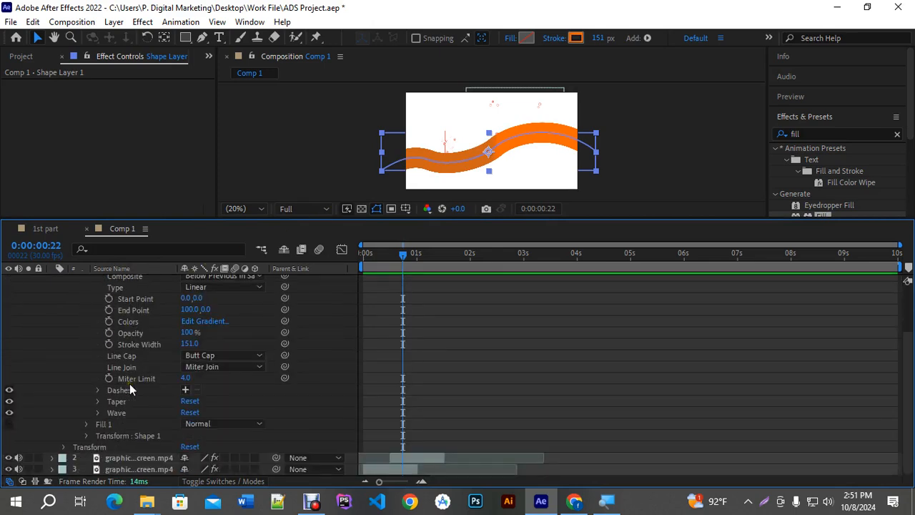
click(98, 402)
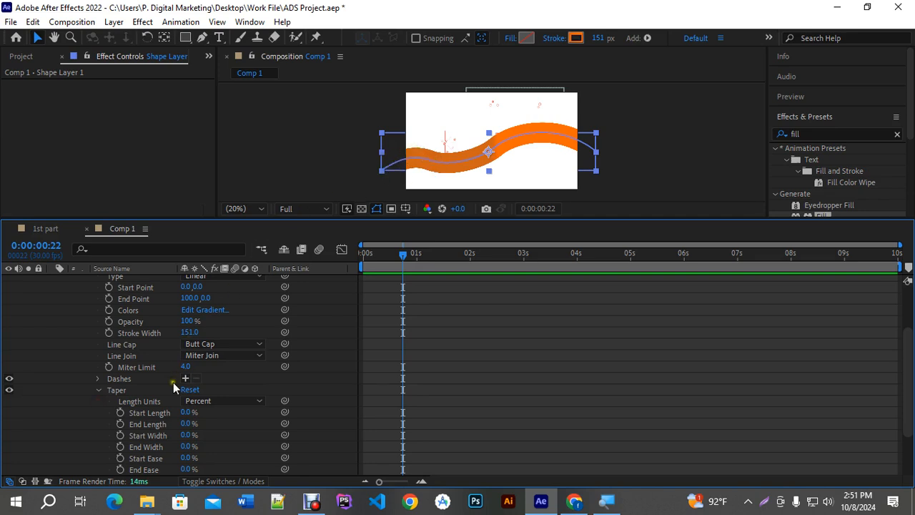
drag(184, 411, 248, 412)
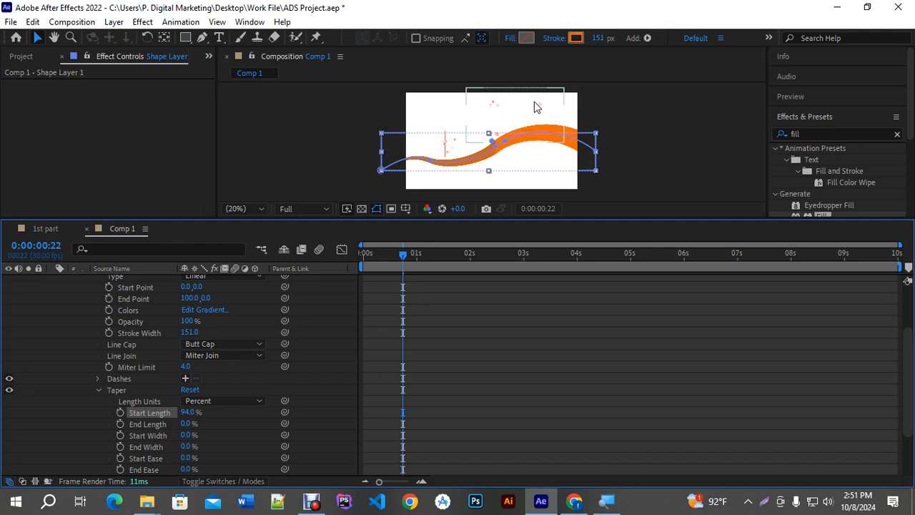
scroll(129, 408, up, 2)
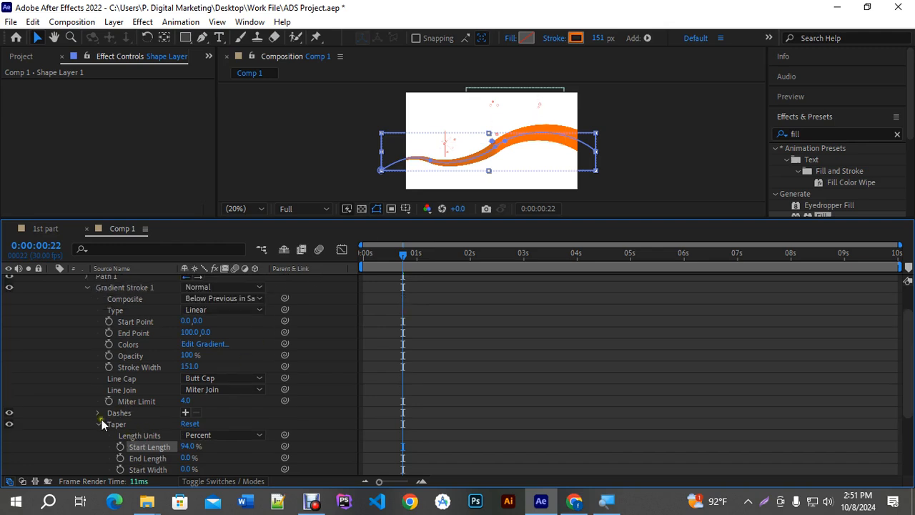
click(100, 424)
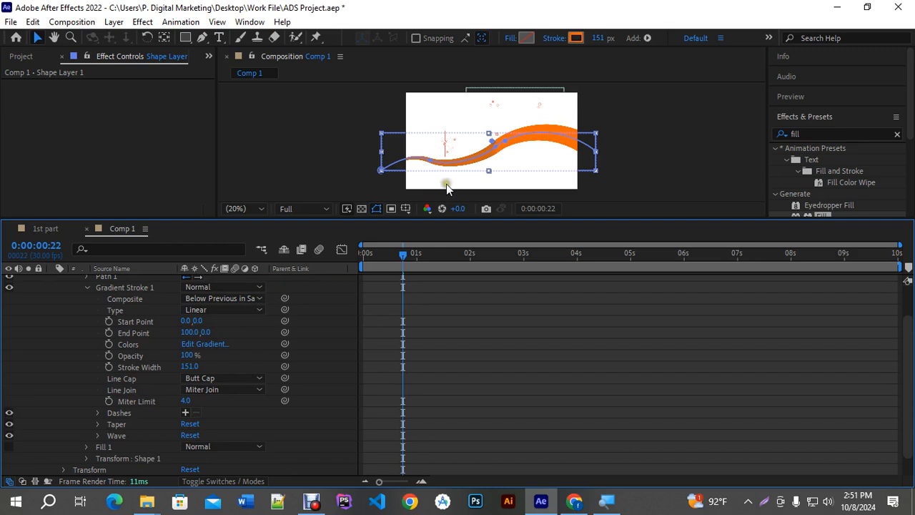
click(669, 133)
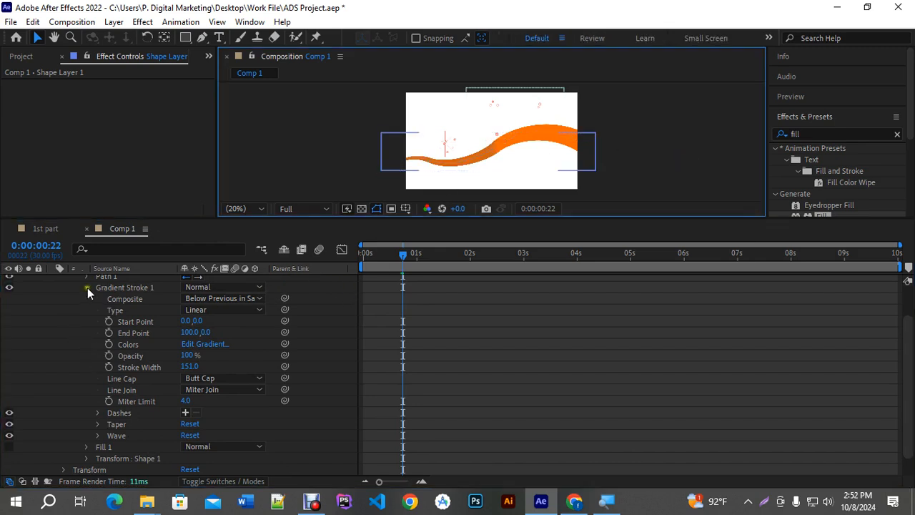
click(87, 289)
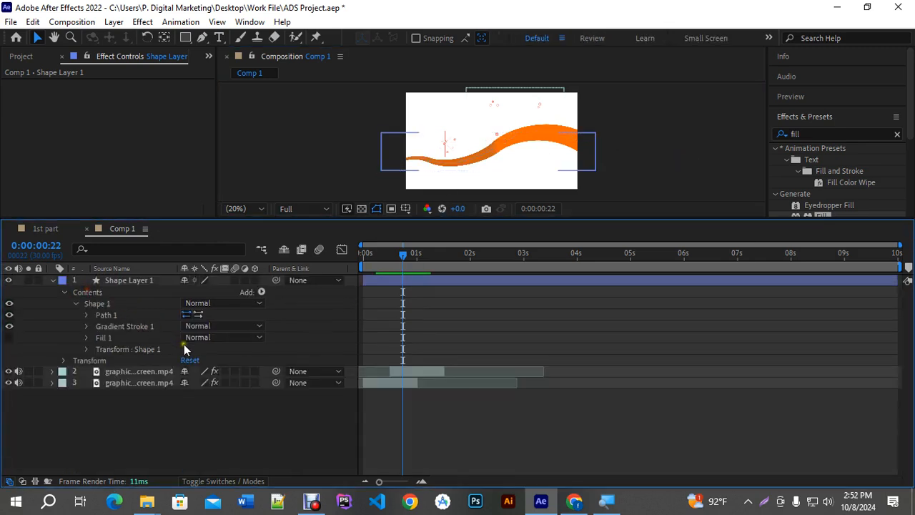
Step: Examine the path, gradient stroke and fill properties of the shape layer
click(262, 293)
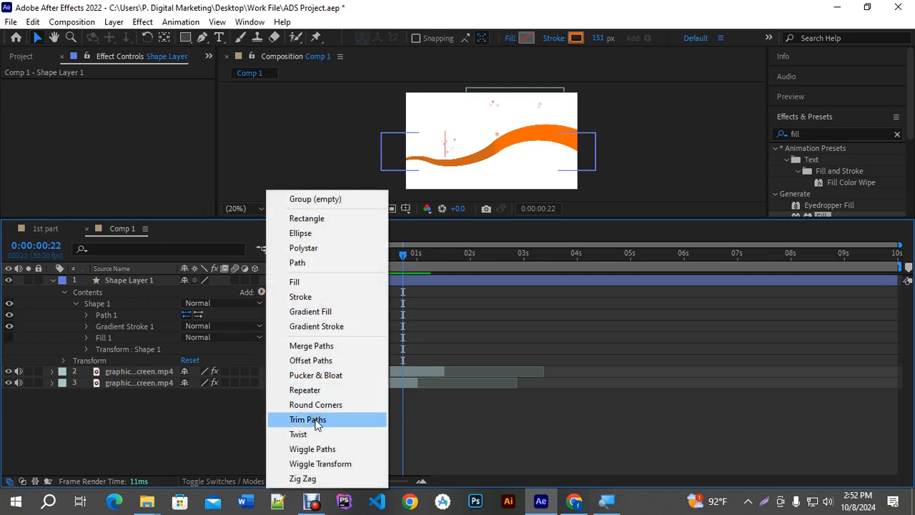
click(85, 337)
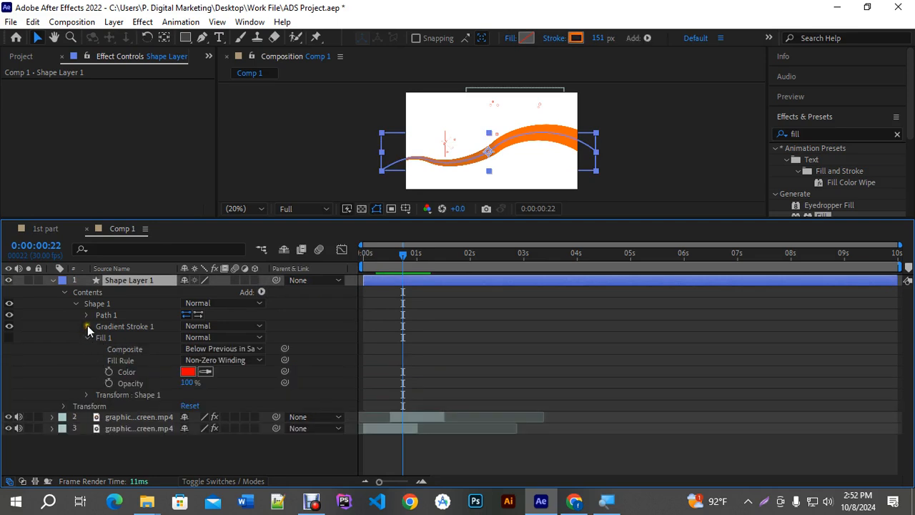
click(86, 326)
click(86, 311)
scroll(156, 420, down, 5)
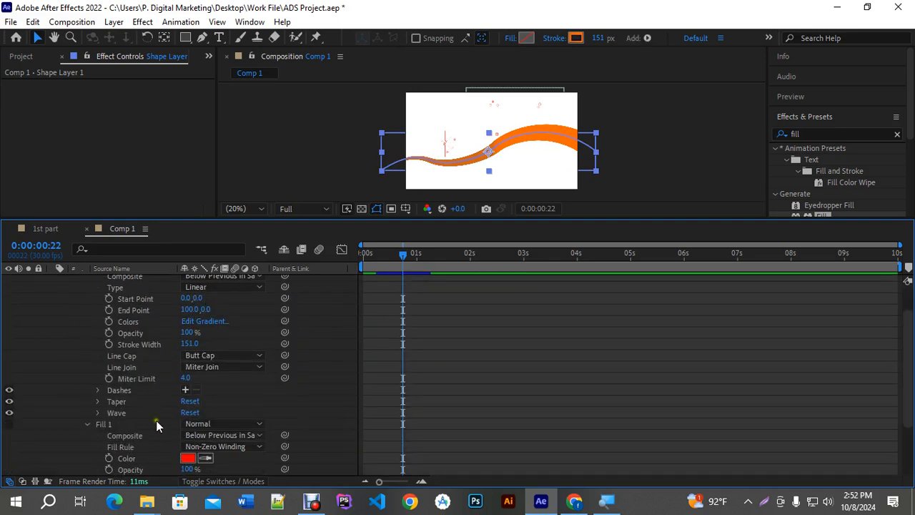
scroll(156, 420, up, 5)
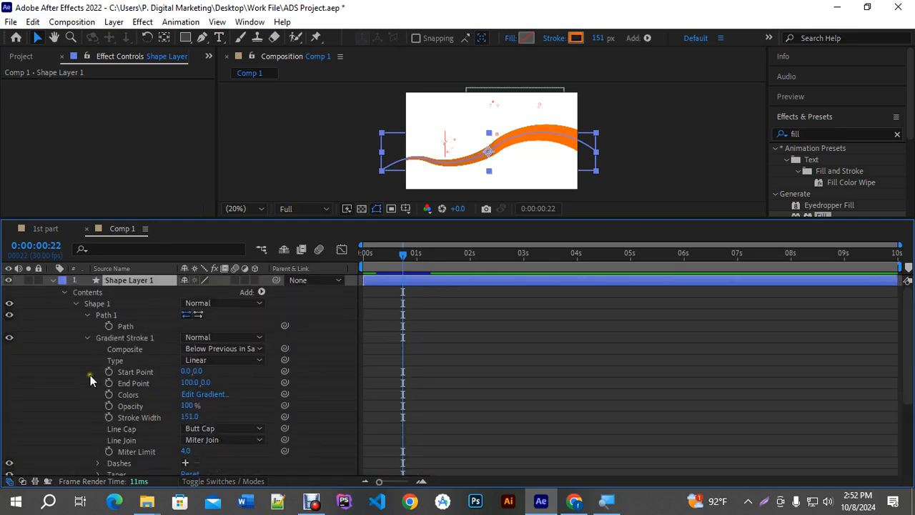
click(86, 337)
click(87, 315)
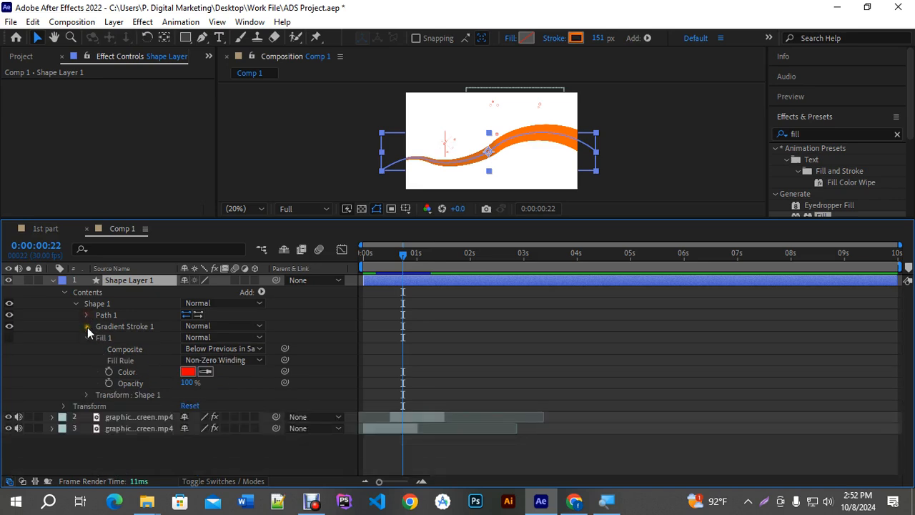
click(86, 337)
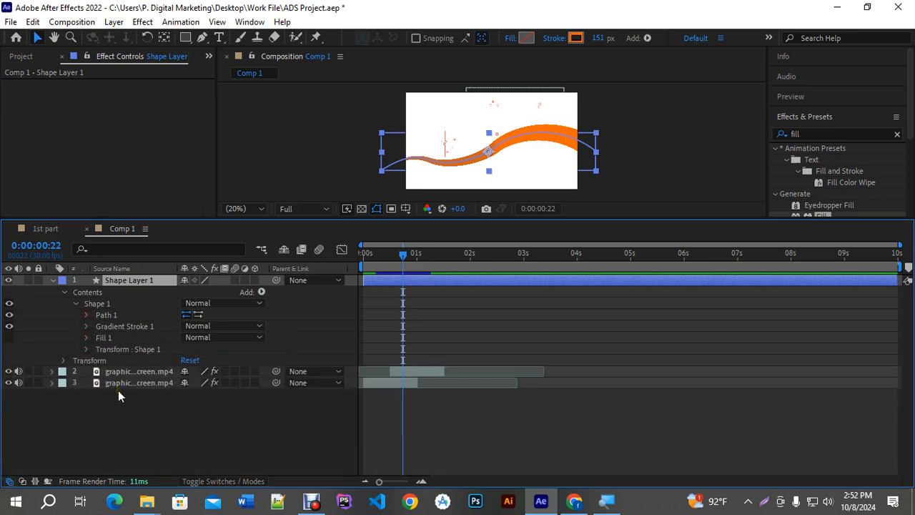
Step: Add Trim Paths to the shape layer and lower its End value to 48%
click(260, 293)
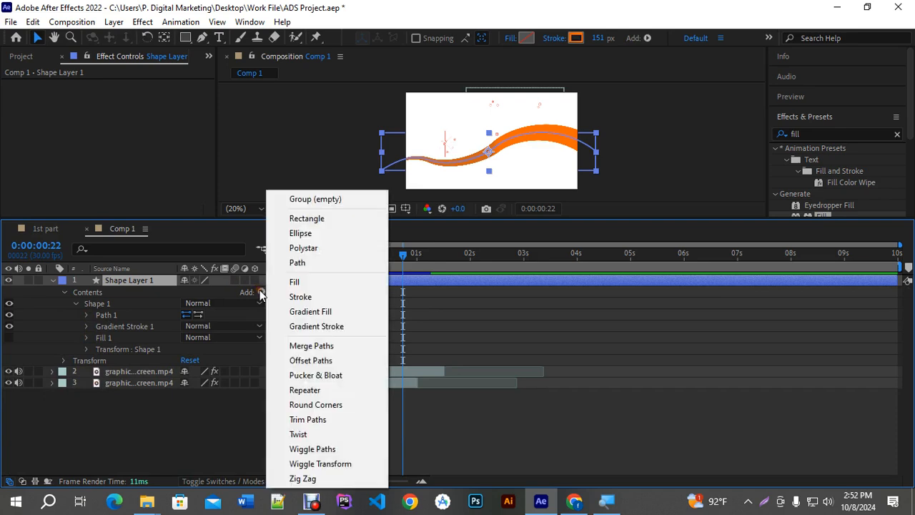
click(315, 421)
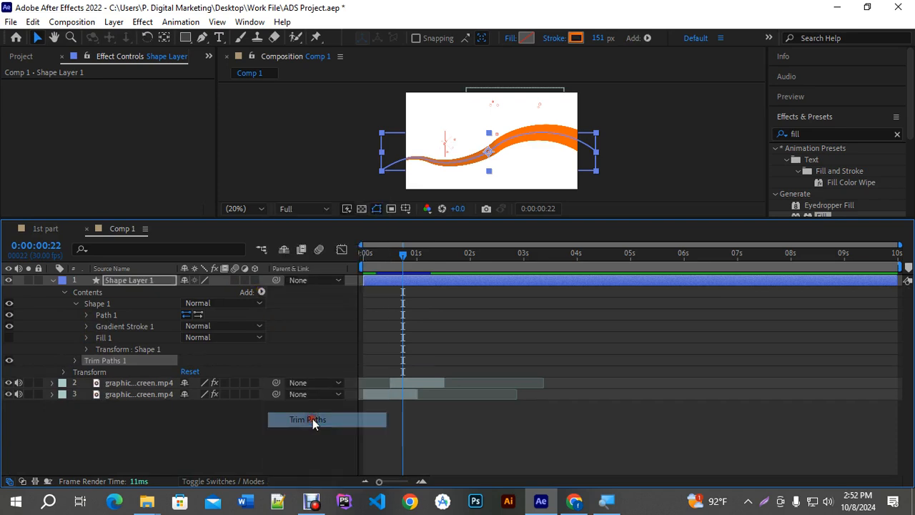
click(76, 360)
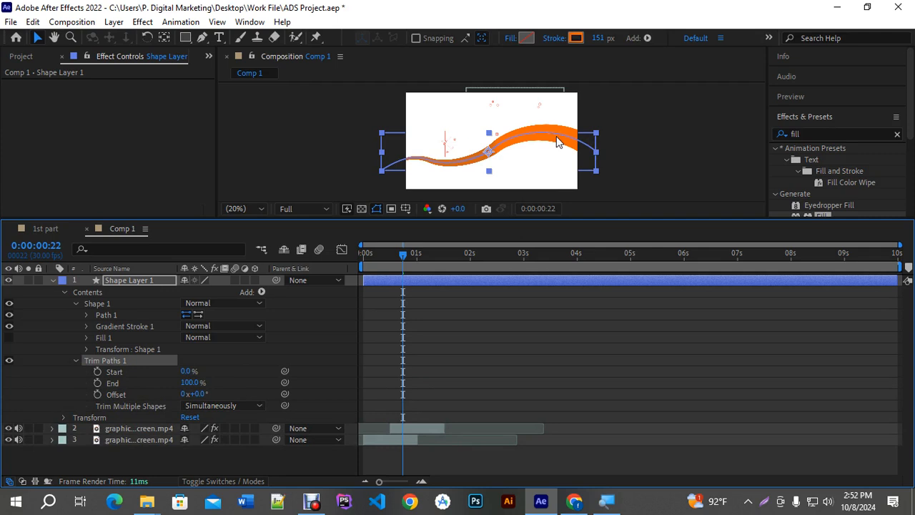
mouse_move(187, 383)
mouse_down()
mouse_move(107, 379)
mouse_move(131, 380)
mouse_up()
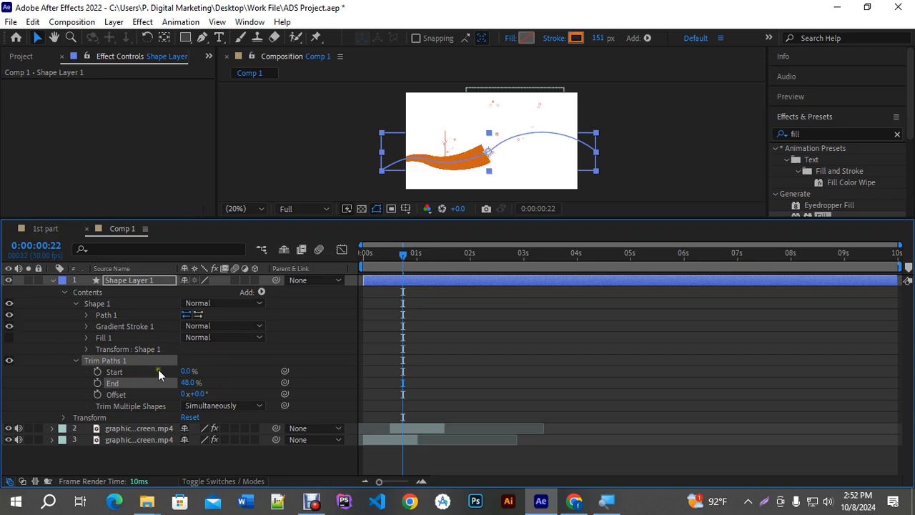
Step: Set the gradient stroke's Line Cap to Round Cap and collapse its properties
click(86, 326)
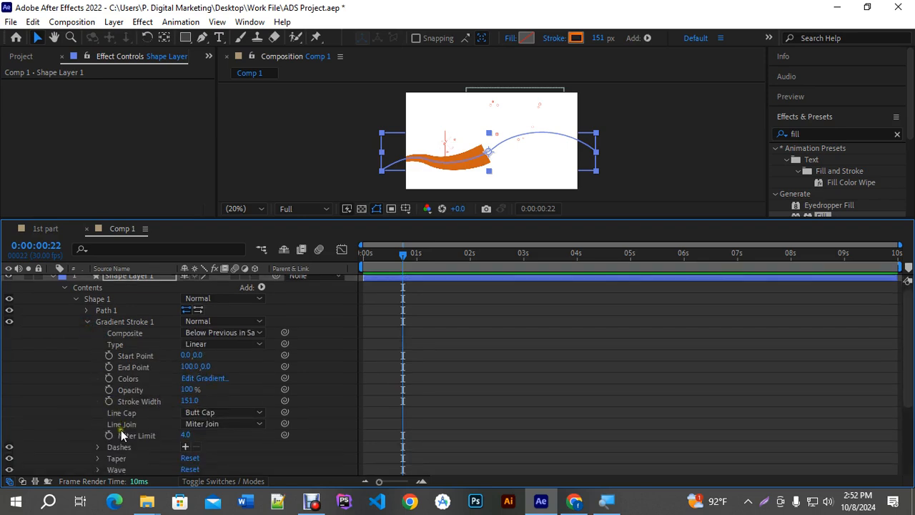
click(214, 412)
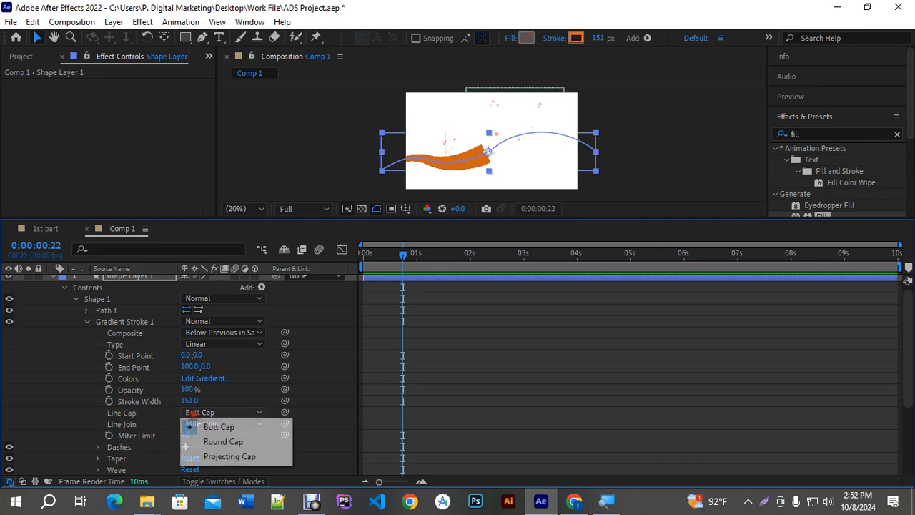
click(230, 442)
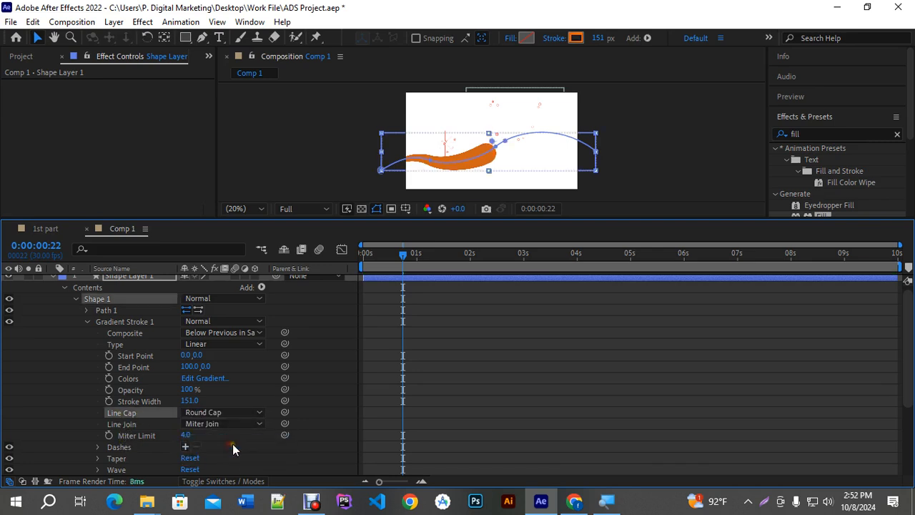
click(88, 322)
Step: Keyframe the Trim Paths End from 0% at 0:00:01:00 to 100% at 0:00:02:00 and apply Easy Ease to both keyframes
drag(190, 383, 115, 383)
drag(404, 255, 433, 263)
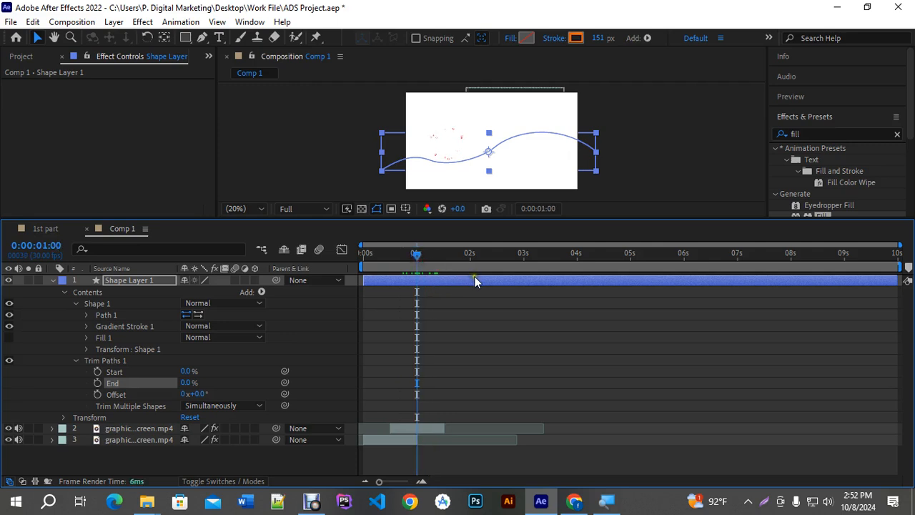
click(98, 383)
drag(417, 256, 477, 264)
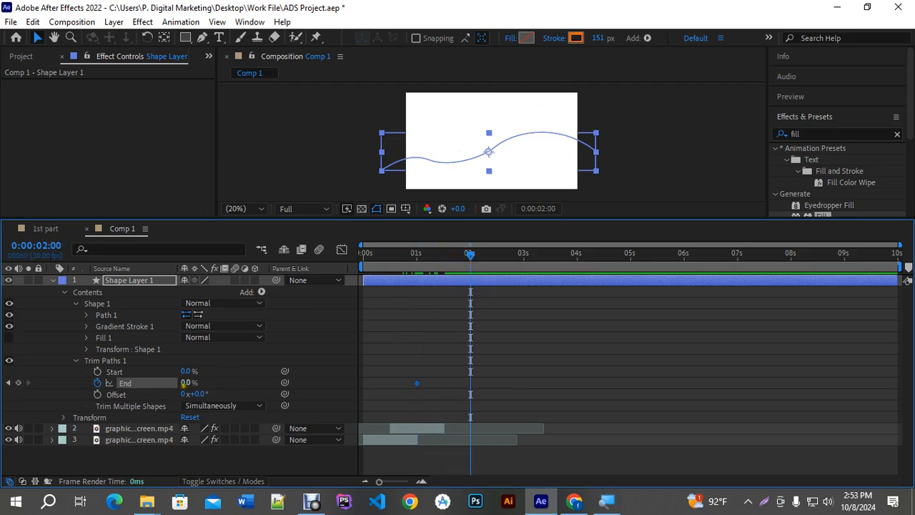
drag(184, 384, 259, 377)
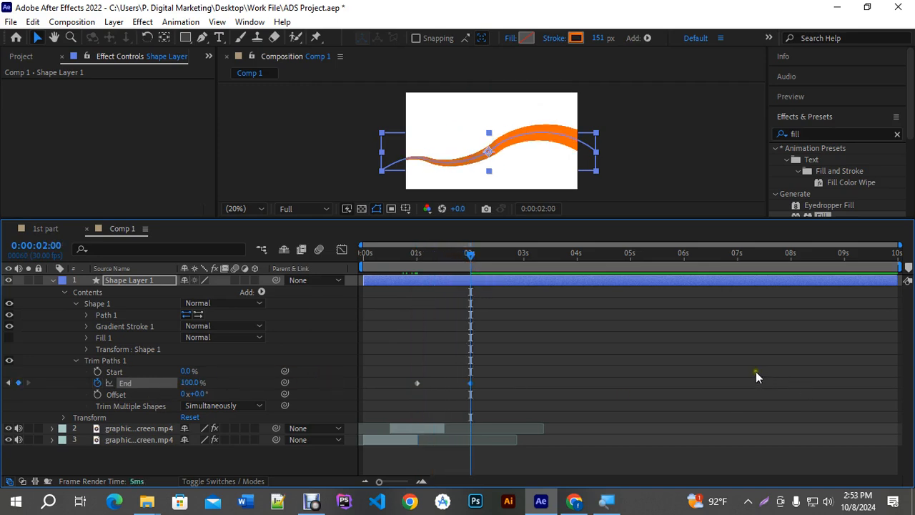
drag(529, 360, 400, 396)
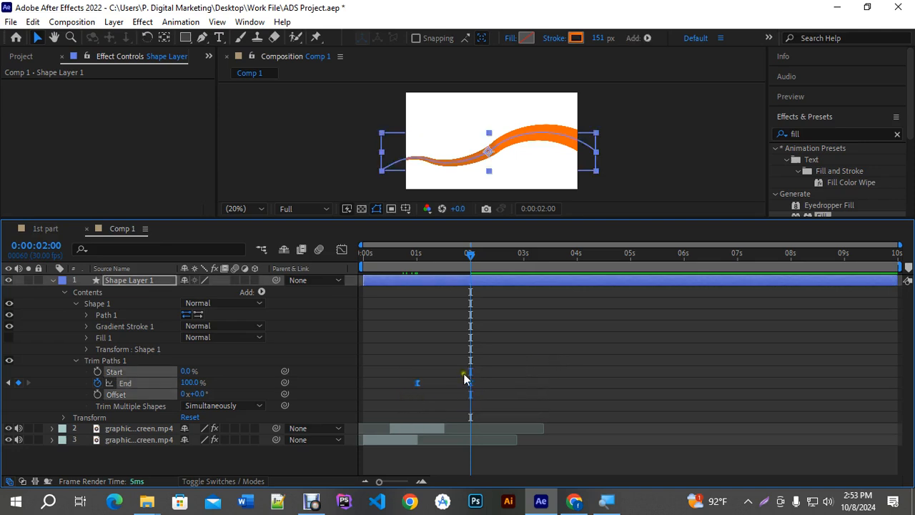
Step: Reshape the Trim Paths End speed curve so its speed peaks early with a long ease-out, and preview the stroke animation
click(341, 249)
drag(492, 418, 454, 454)
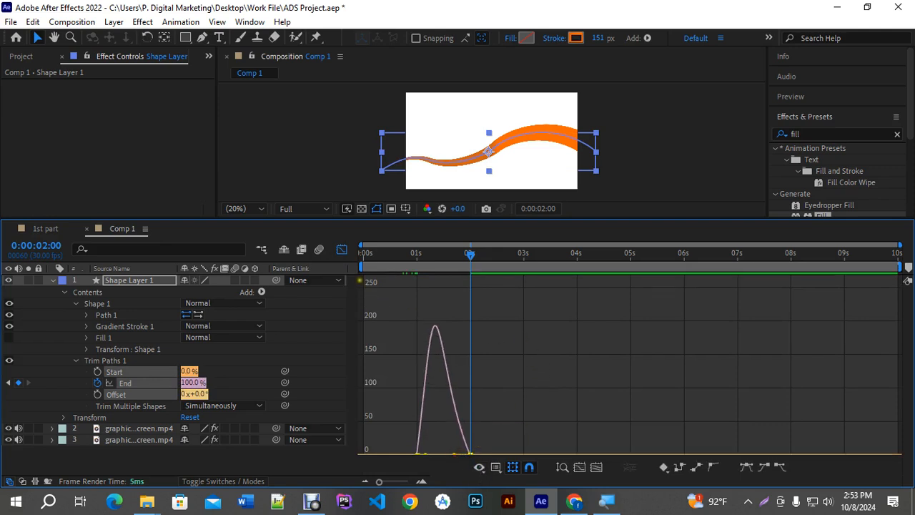
click(341, 249)
key(Home)
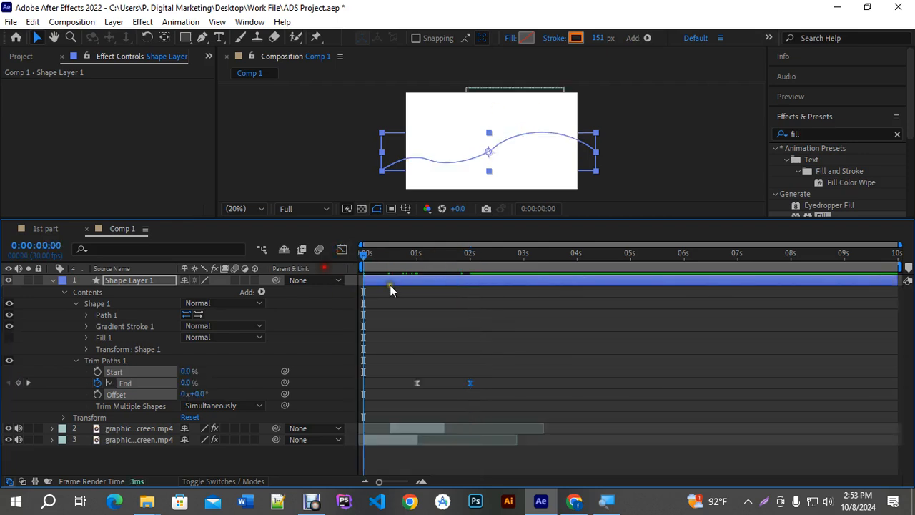
key(space)
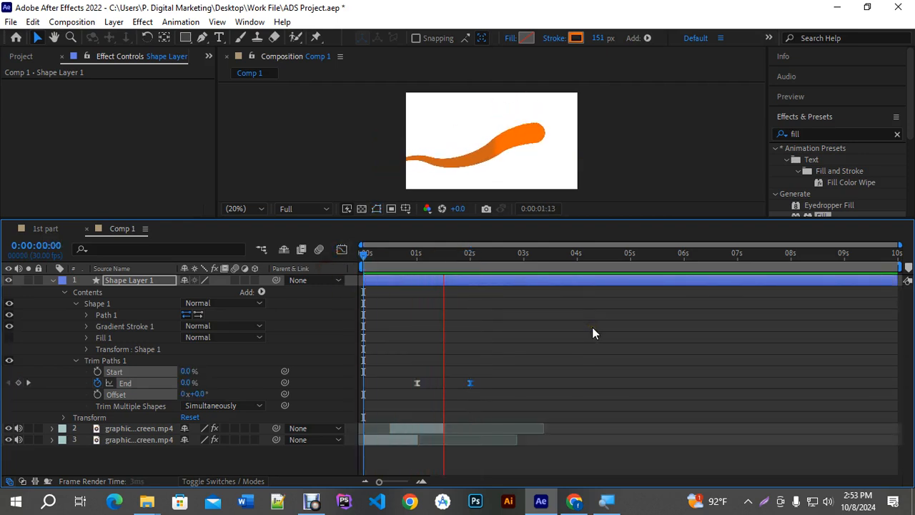
key(space)
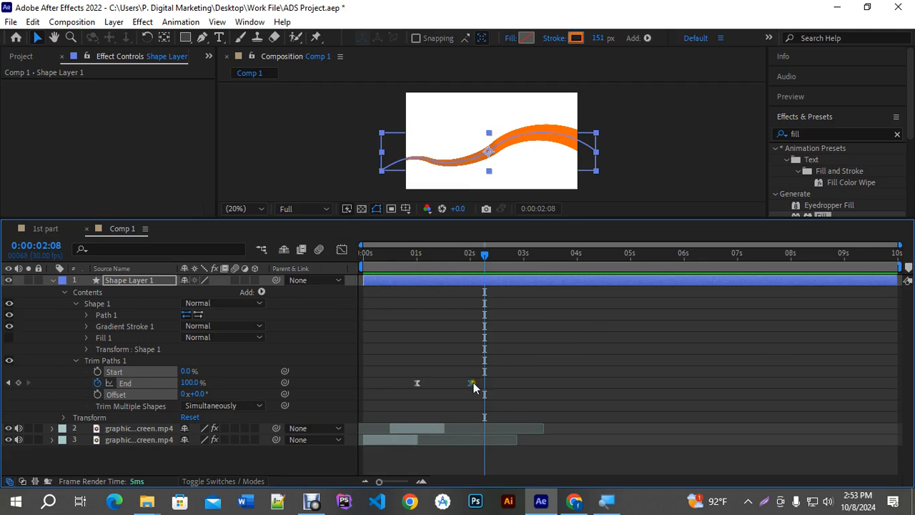
Step: Shorten the stroke's draw-on by moving the second End keyframe to about 0:00:01:21, and preview the result
drag(466, 385, 453, 386)
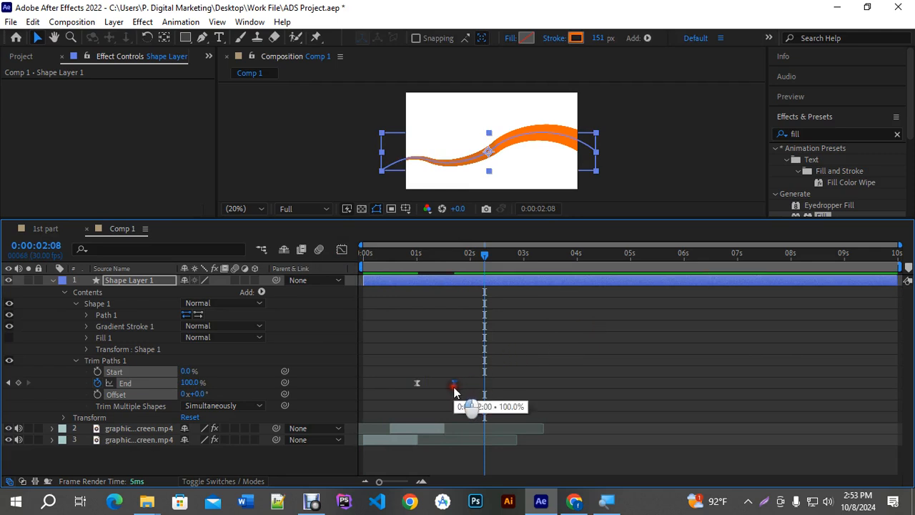
drag(485, 258, 400, 277)
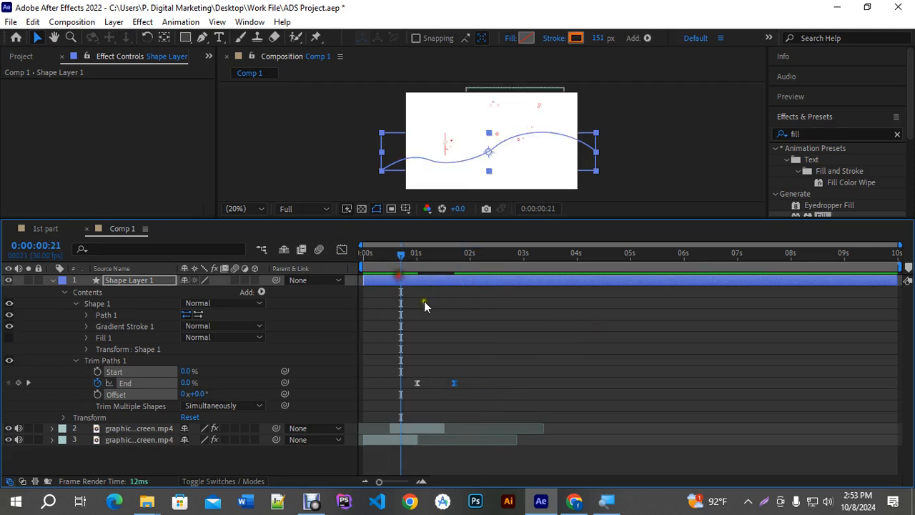
key(space)
key(space)
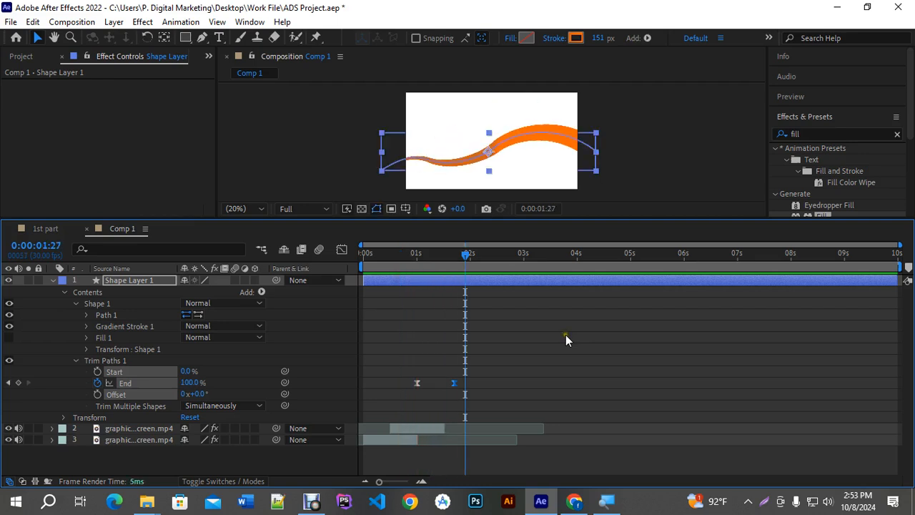
mouse_move(466, 255)
mouse_down()
mouse_move(418, 263)
mouse_move(441, 263)
mouse_up()
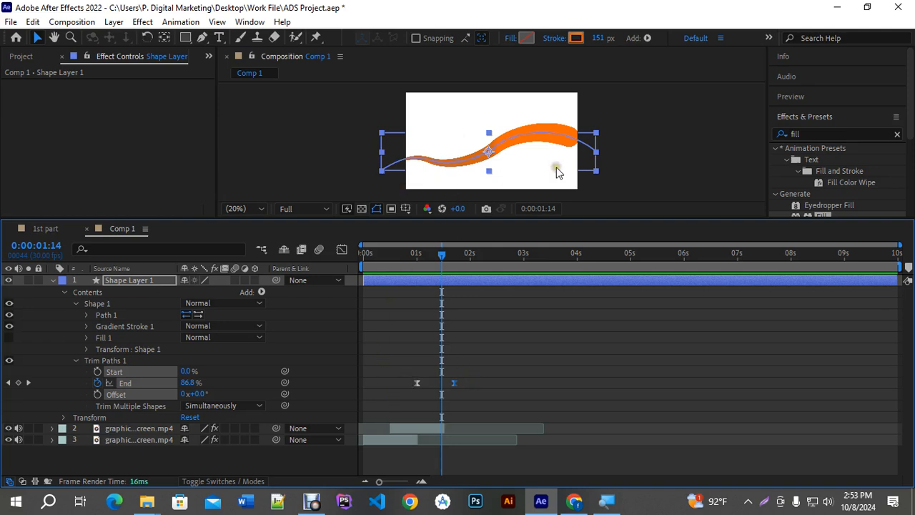
click(98, 371)
drag(457, 257, 483, 263)
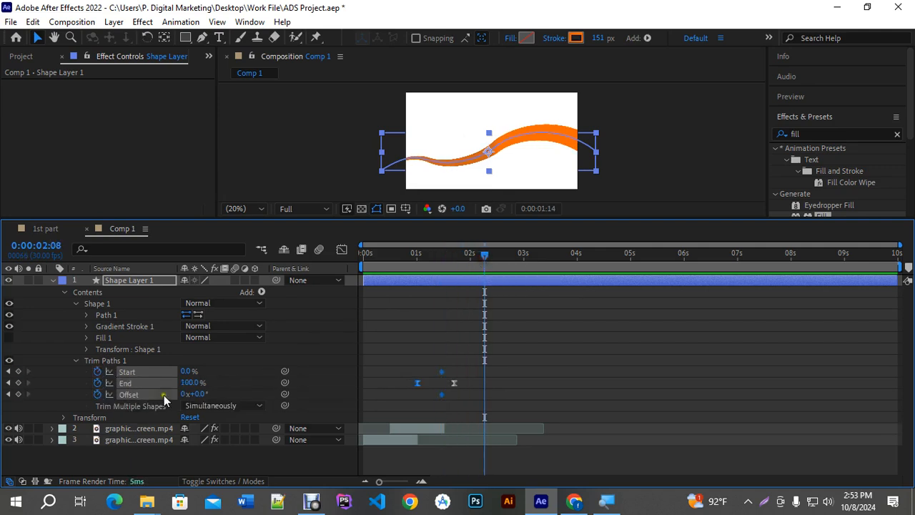
key(ctrl+z)
Step: Keyframe only the Trim Paths Start from 0% at 0:00:01:14 to 100% at 0:00:02:07, and preview the stroke drawing on and off
click(219, 359)
click(114, 372)
click(98, 372)
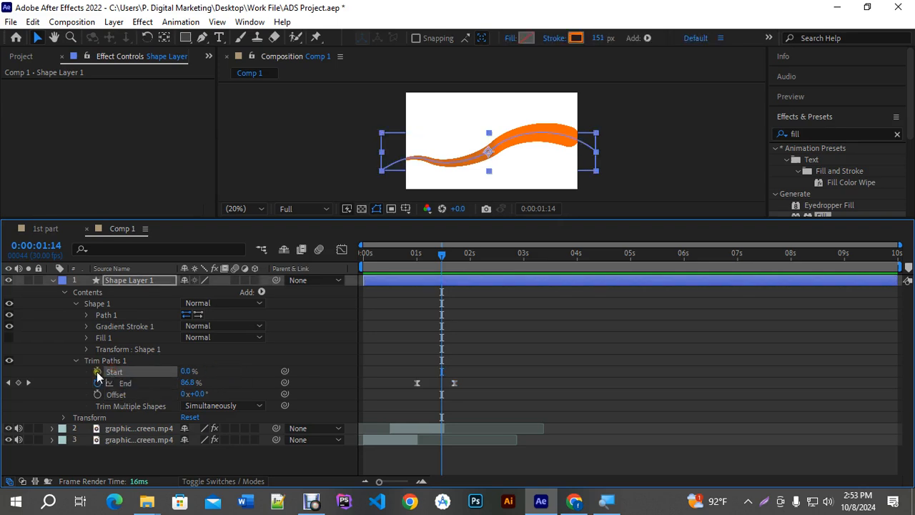
drag(443, 256, 483, 262)
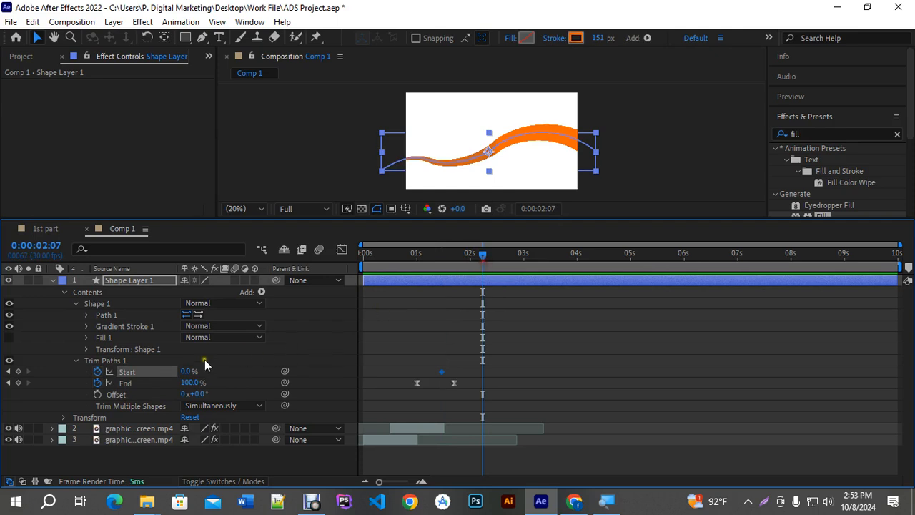
drag(185, 371, 278, 365)
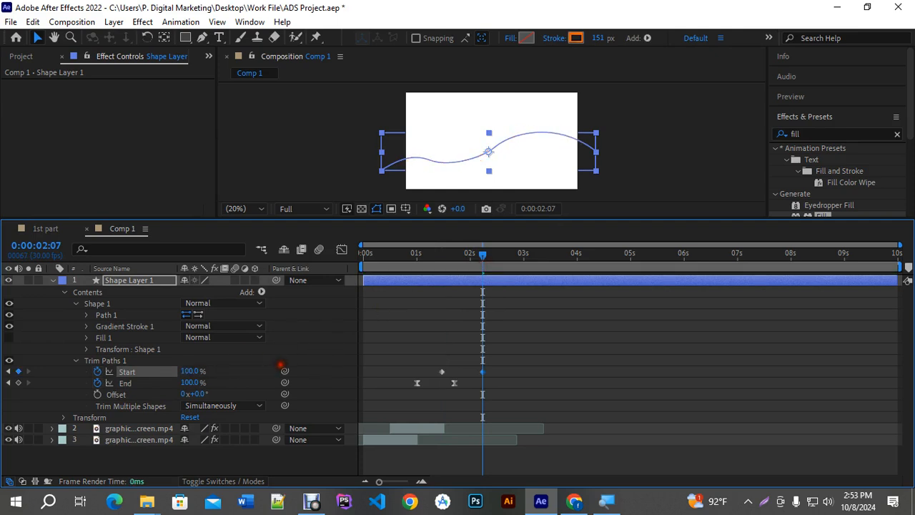
drag(484, 258, 400, 272)
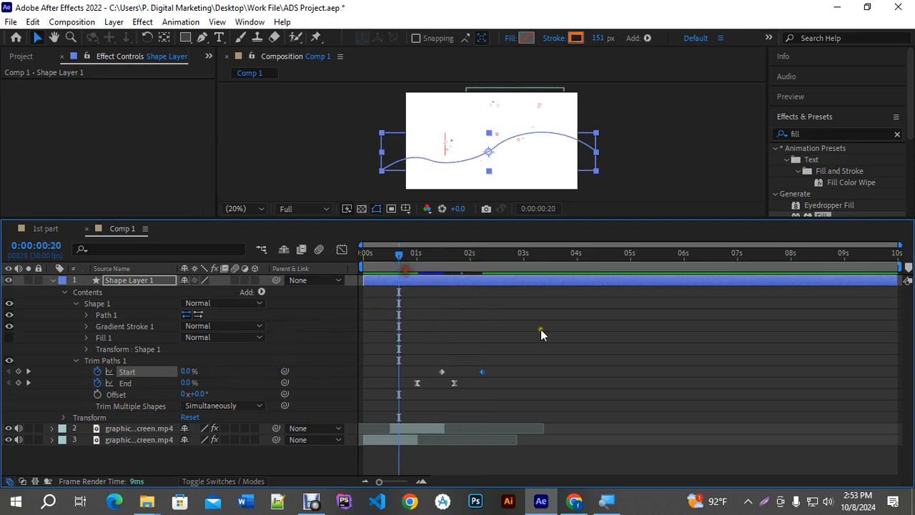
click(588, 335)
key(space)
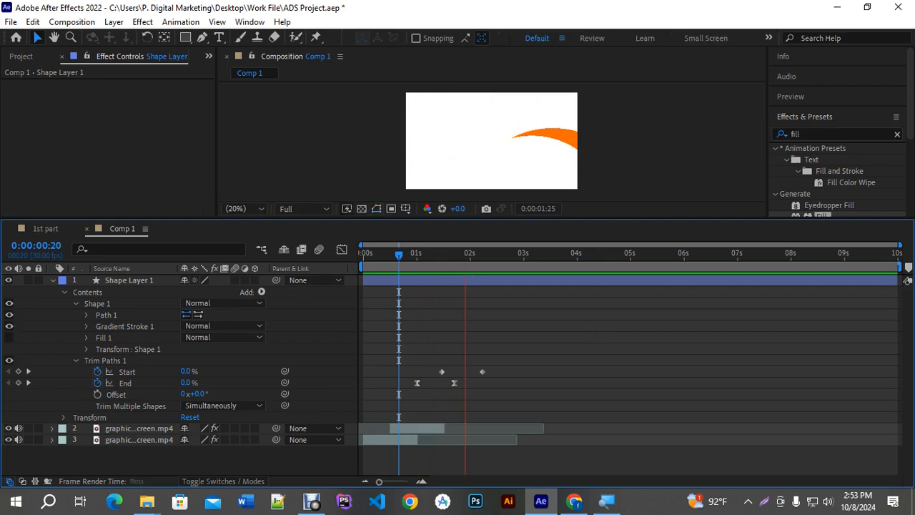
key(space)
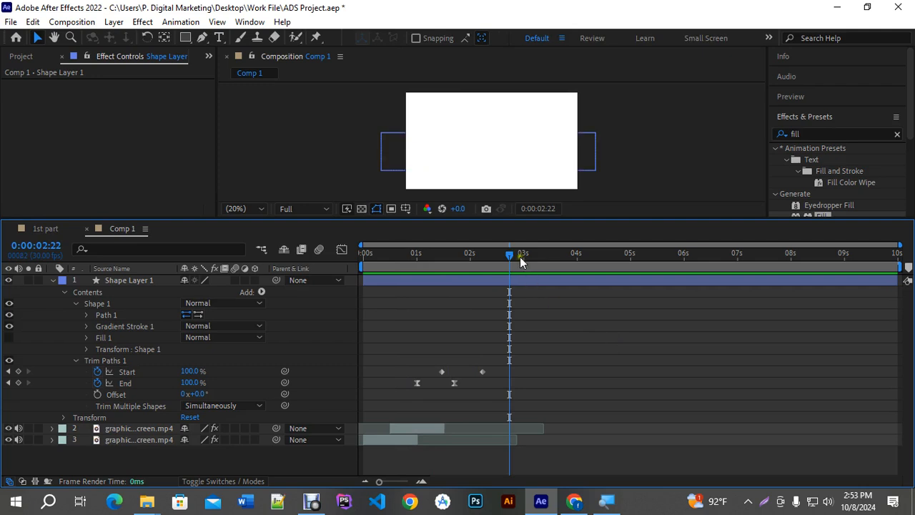
key(space)
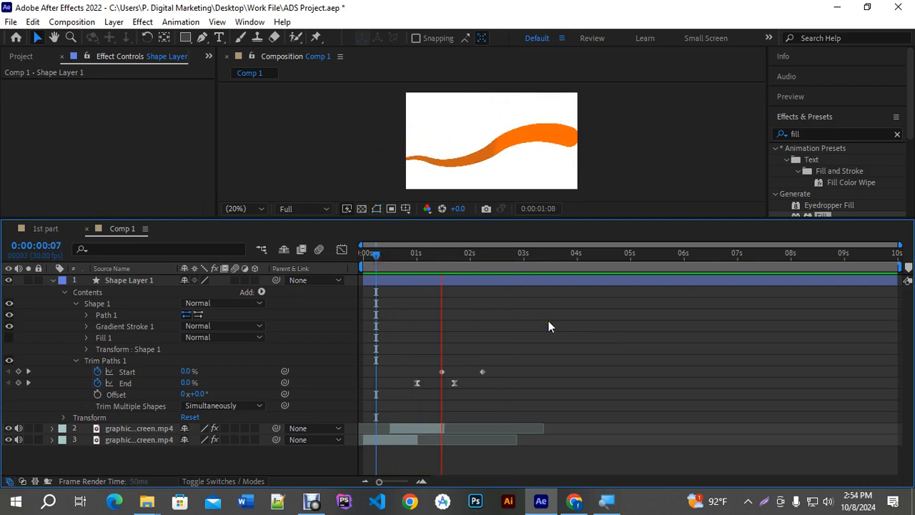
key(space)
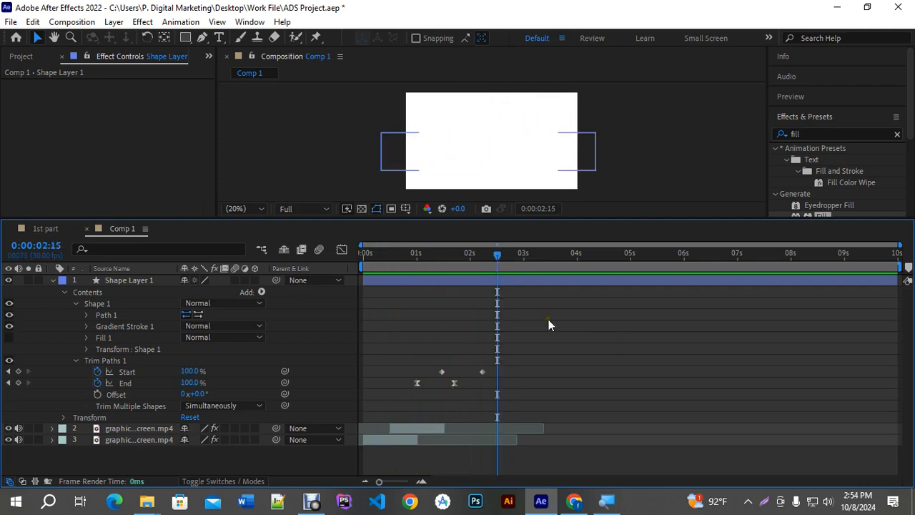
Step: Remove both Start keyframes, set Start back to 0%, and preview the draw-on animation
drag(433, 355, 492, 378)
key(Delete)
drag(495, 271, 458, 277)
drag(188, 370, 32, 366)
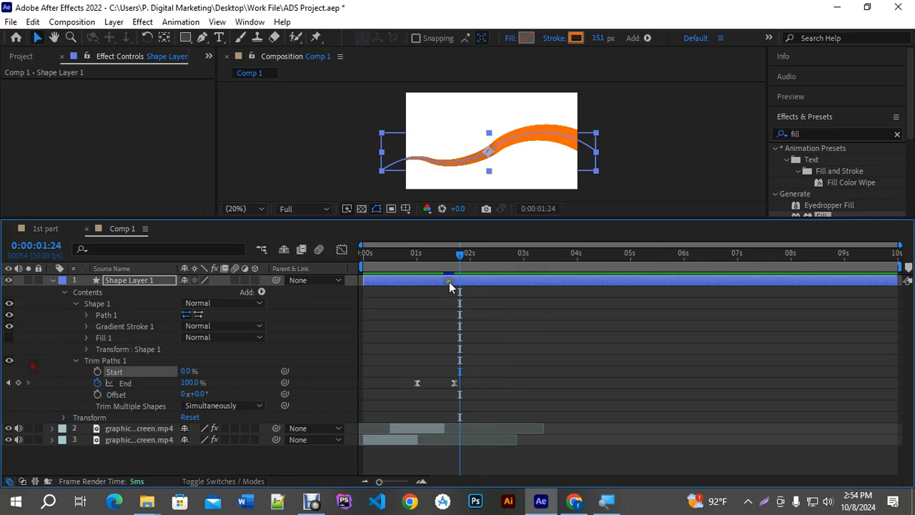
drag(422, 266, 400, 275)
key(space)
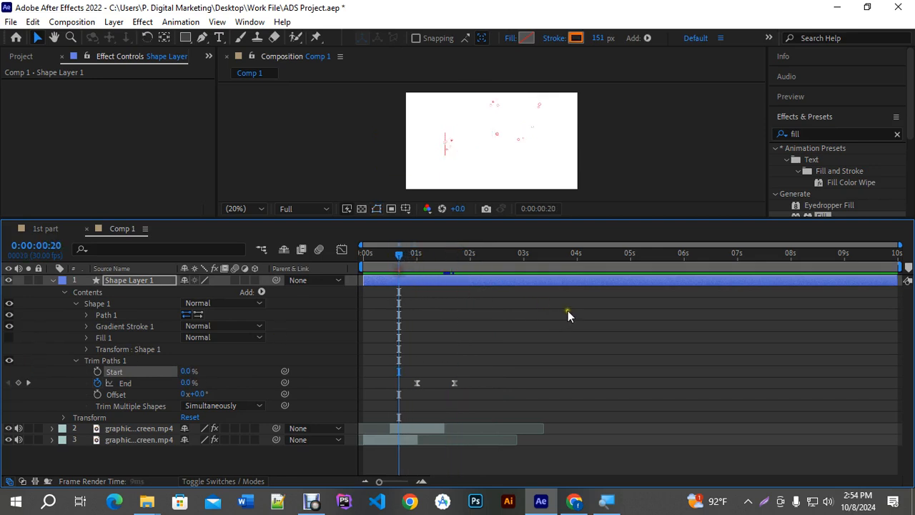
key(space)
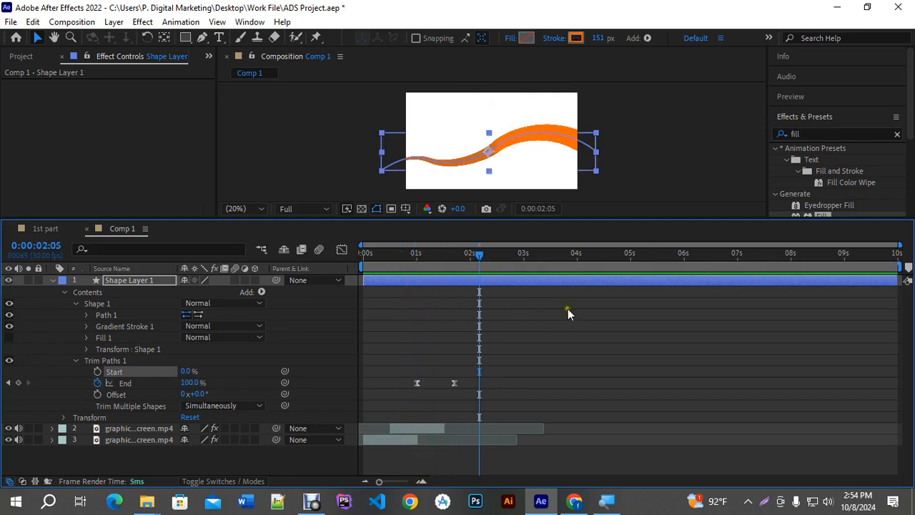
Step: Collapse the shape layer, return to the 1st part composition, and view its enlarged preview at 0:00:01:23
click(52, 279)
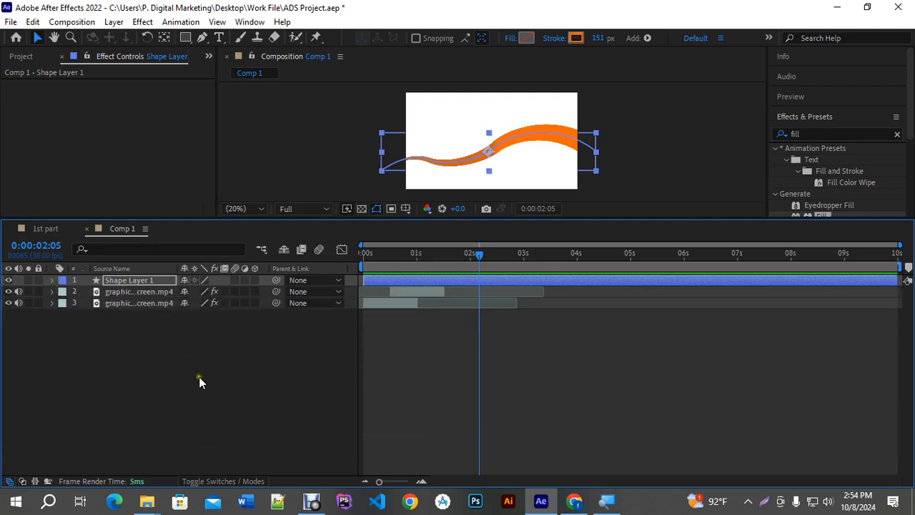
click(49, 228)
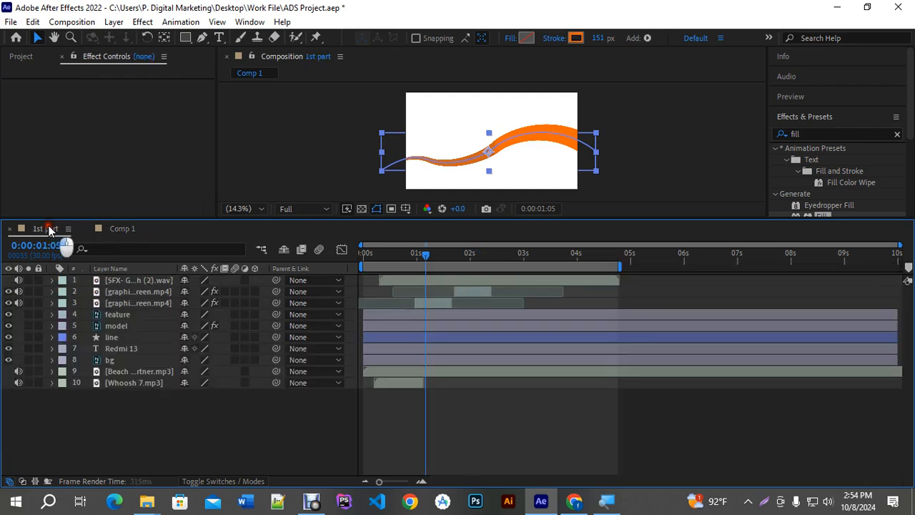
drag(387, 218, 387, 321)
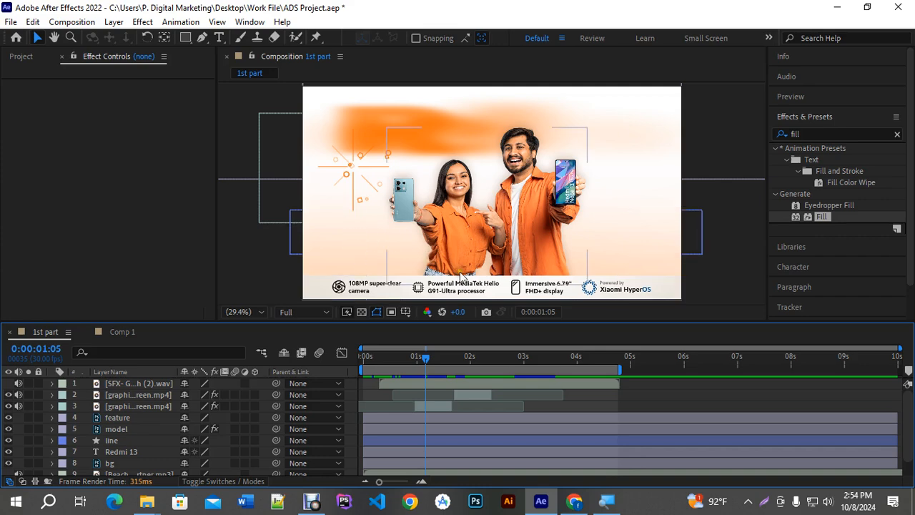
click(20, 56)
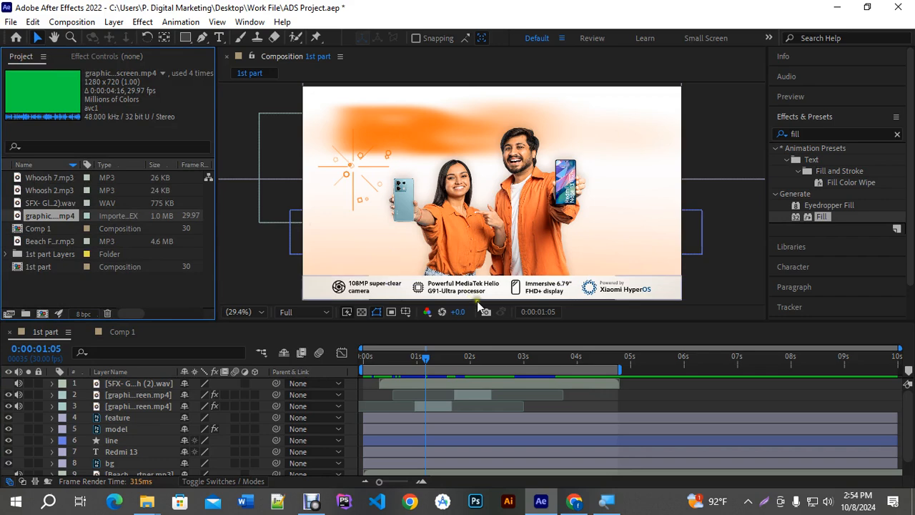
drag(426, 362, 456, 368)
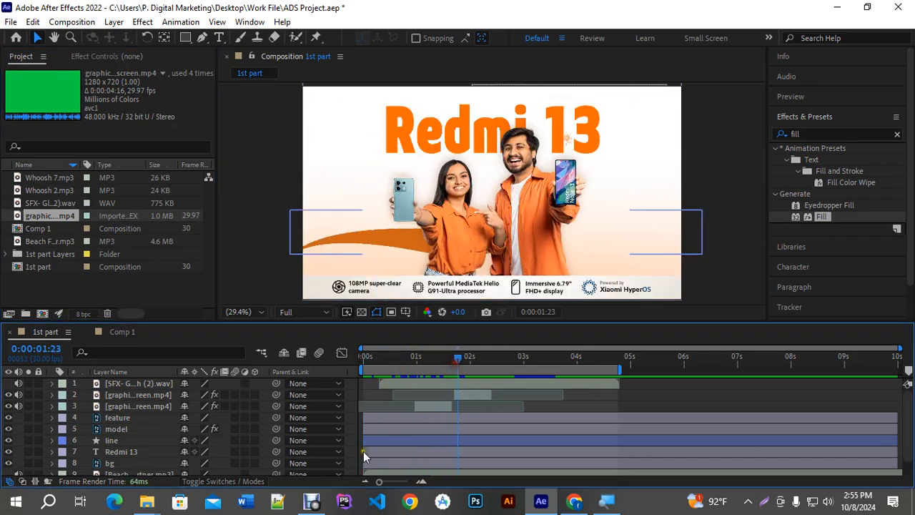
click(312, 501)
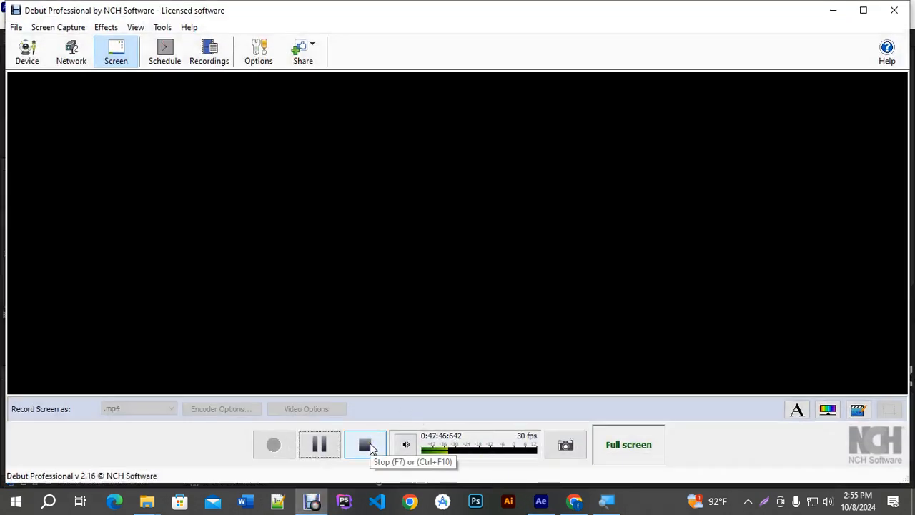